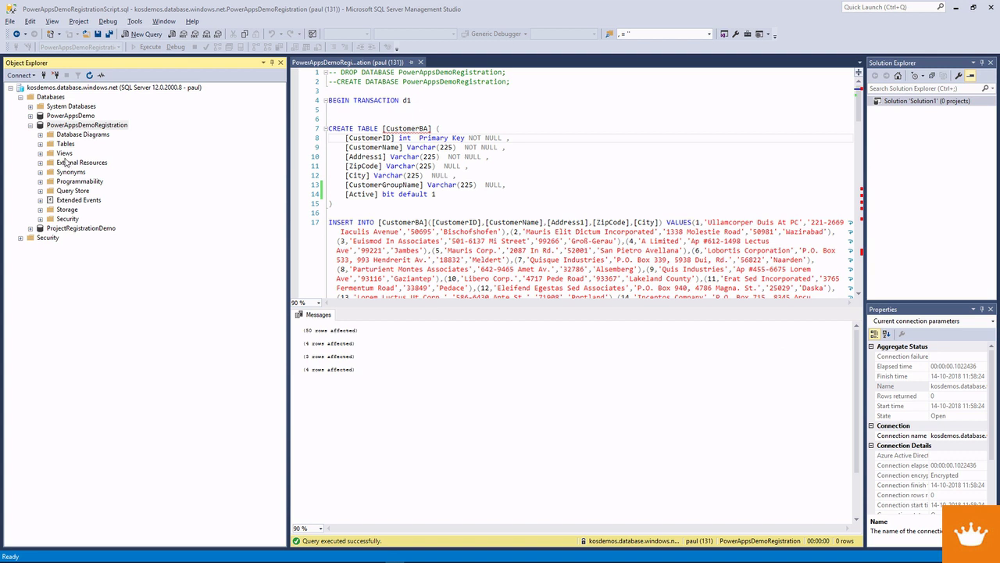
- Script the dbo.CustomerBA table of PowerAppsDemoRegistration as a SELECT in a new query window and run the query
{"action": "left_click", "coordinate": [40, 143]}
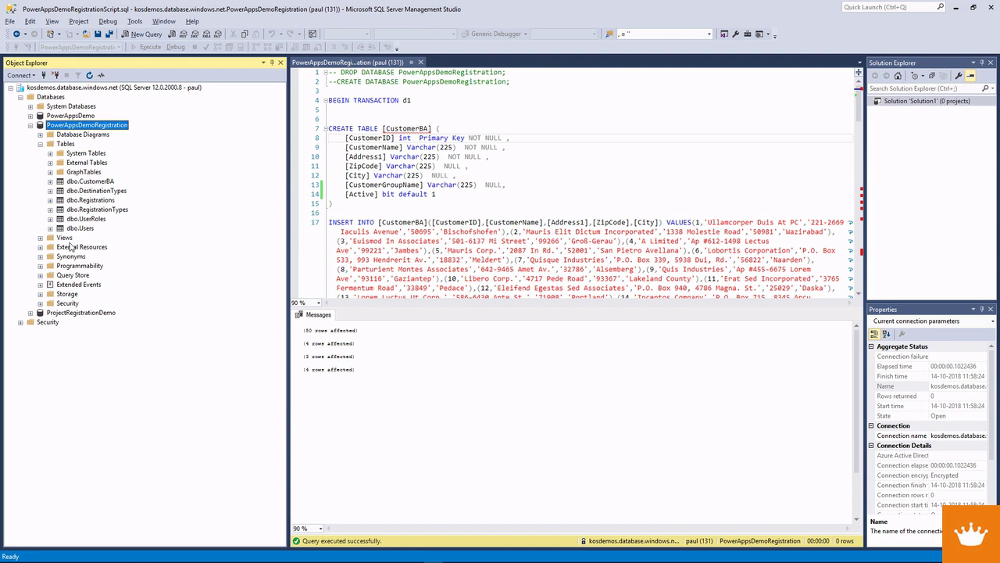
{"action": "right_click", "coordinate": [82, 181]}
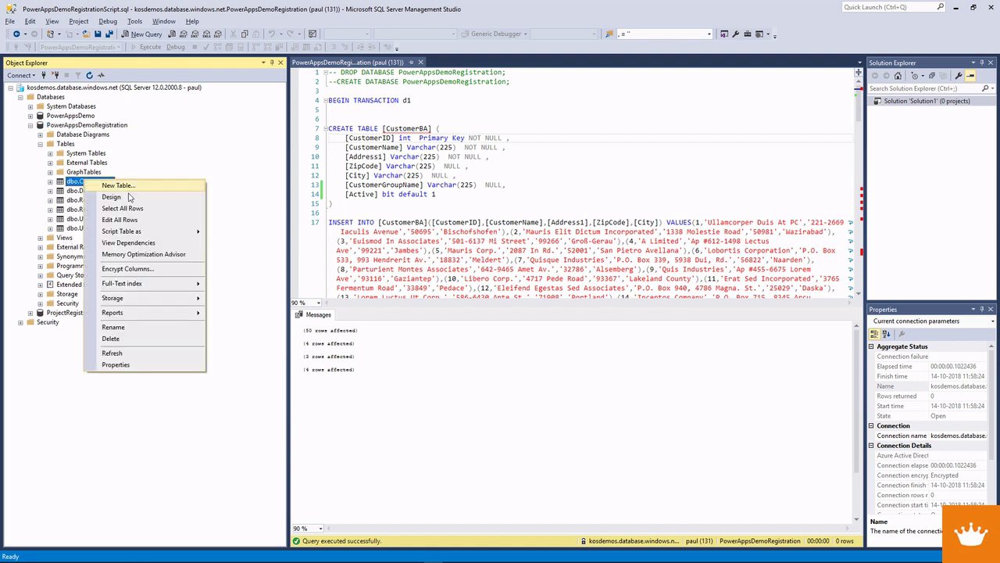
{"action": "mouse_move", "coordinate": [134, 233]}
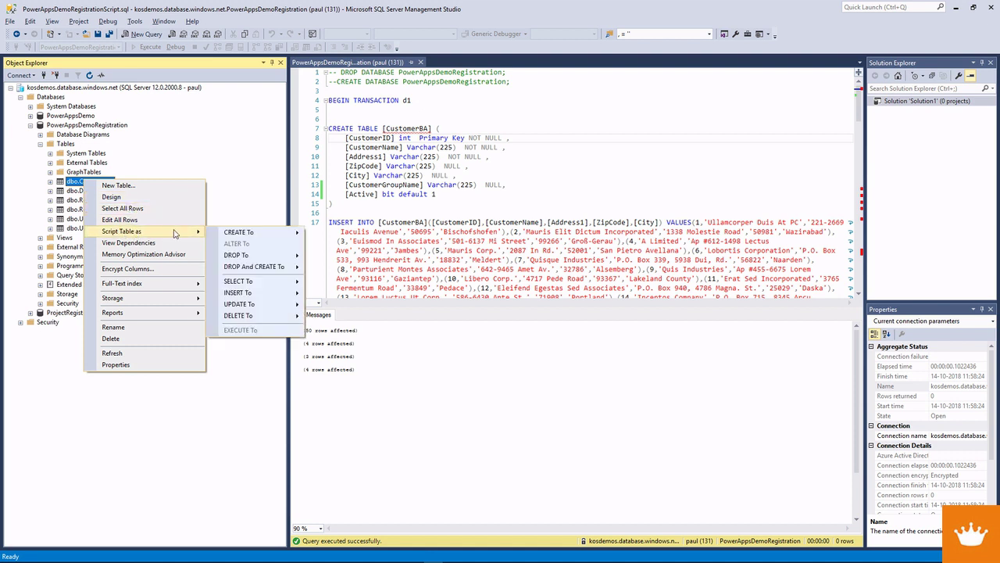
{"action": "mouse_move", "coordinate": [239, 295]}
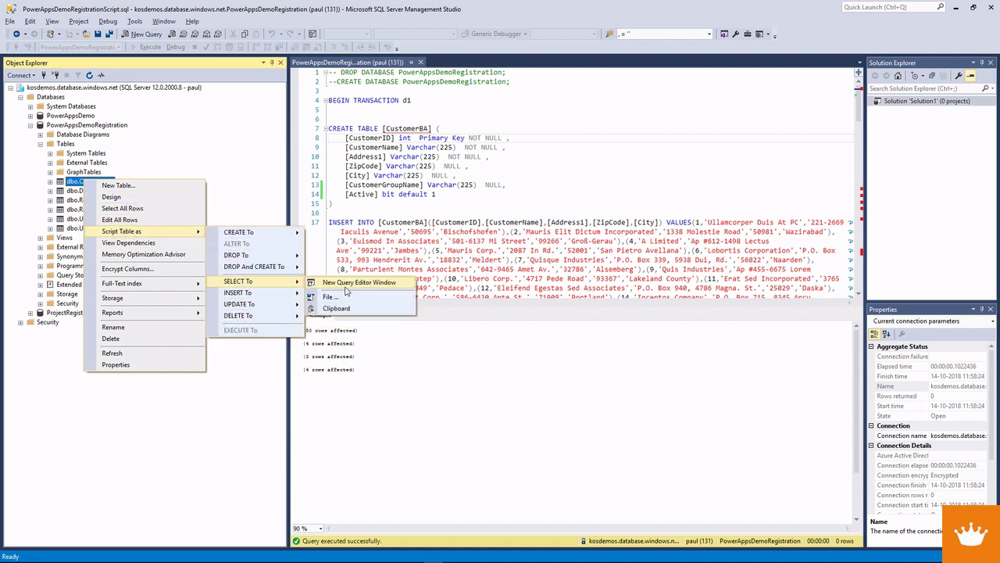
{"action": "left_click", "coordinate": [347, 287]}
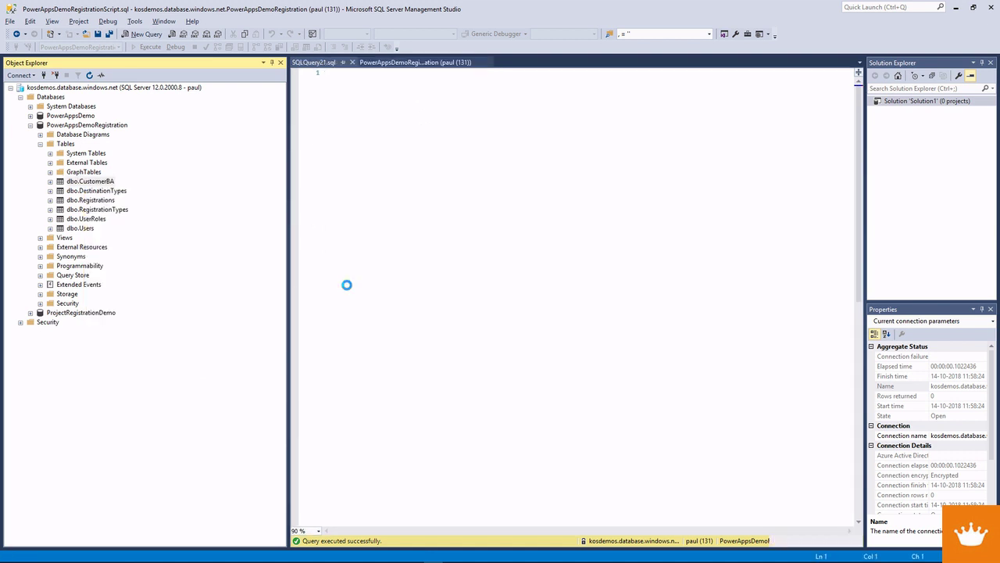
{"action": "left_click", "coordinate": [383, 174]}
{"action": "key", "text": "F5"}
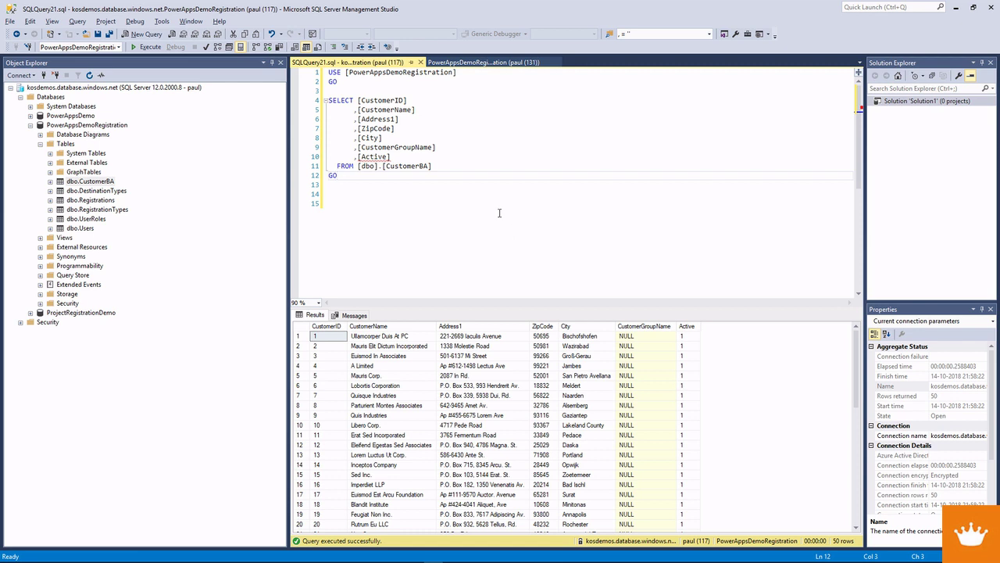
- Copy the [Address1], [ZipCode] and [City] lines from the SELECT list
{"action": "left_click", "coordinate": [439, 165]}
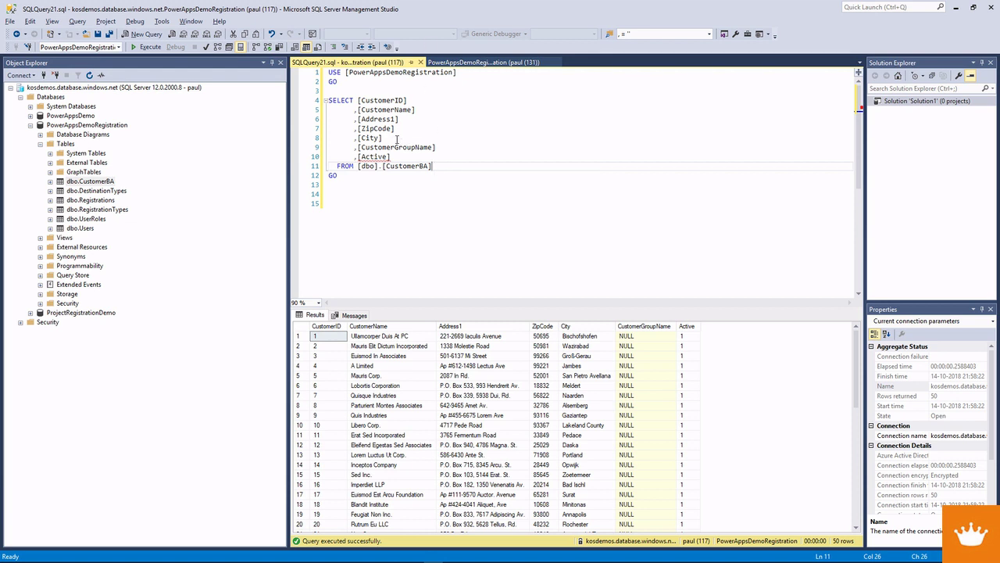
{"action": "left_click_drag", "start_coordinate": [385, 137], "coordinate": [354, 118]}
{"action": "key", "text": "ctrl+c"}
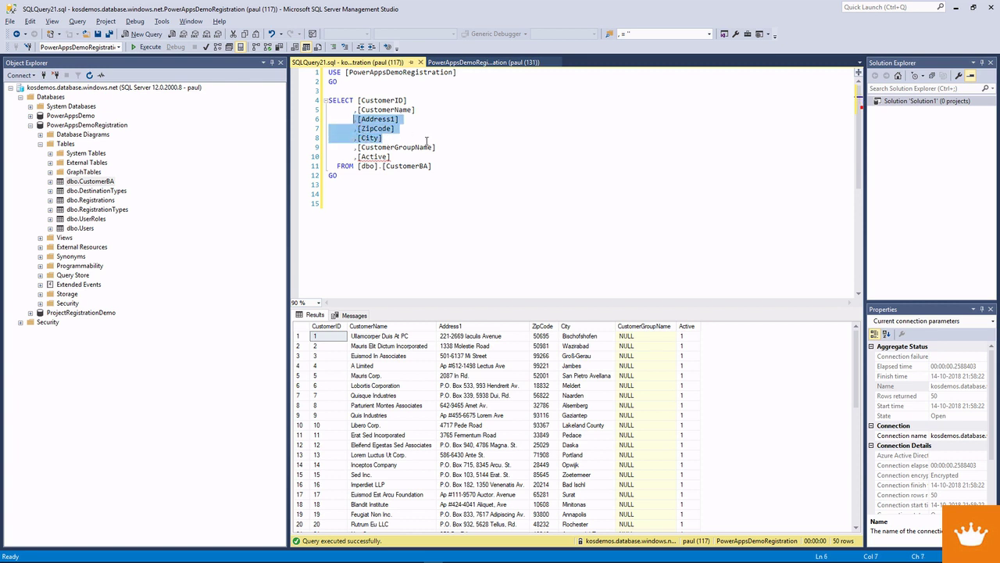
- Add a new line after [Active] in the SELECT list that begins a CONCAT_WS( expression
{"action": "left_click", "coordinate": [406, 160]}
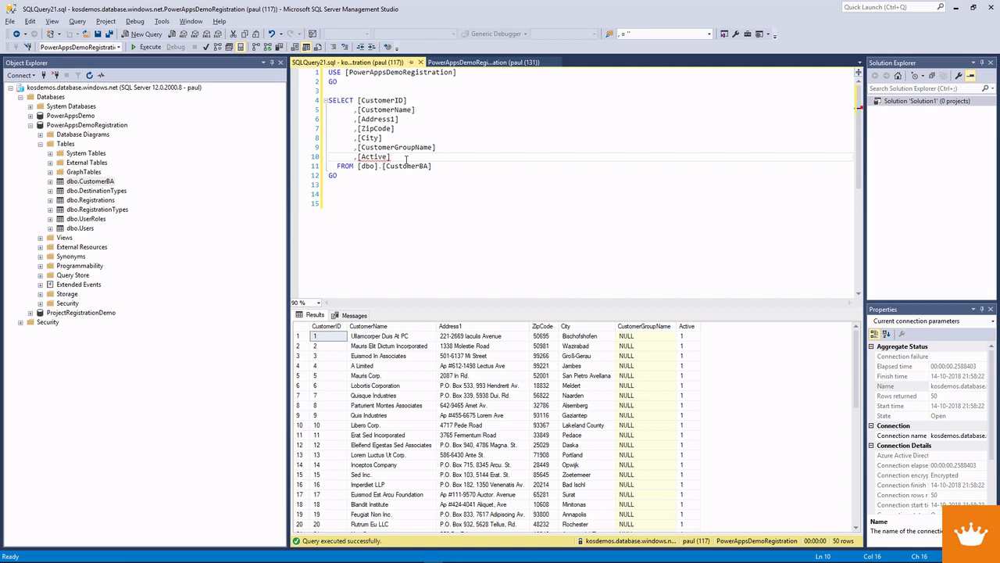
{"action": "key", "text": "Return"}
{"action": "type", "text": ", "}
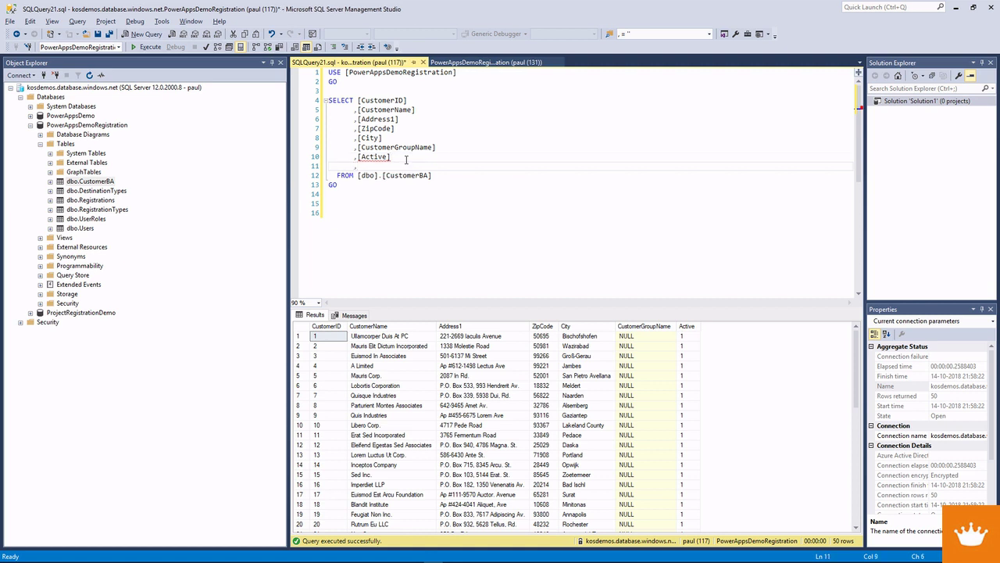
{"action": "type", "text": "CONCAT"}
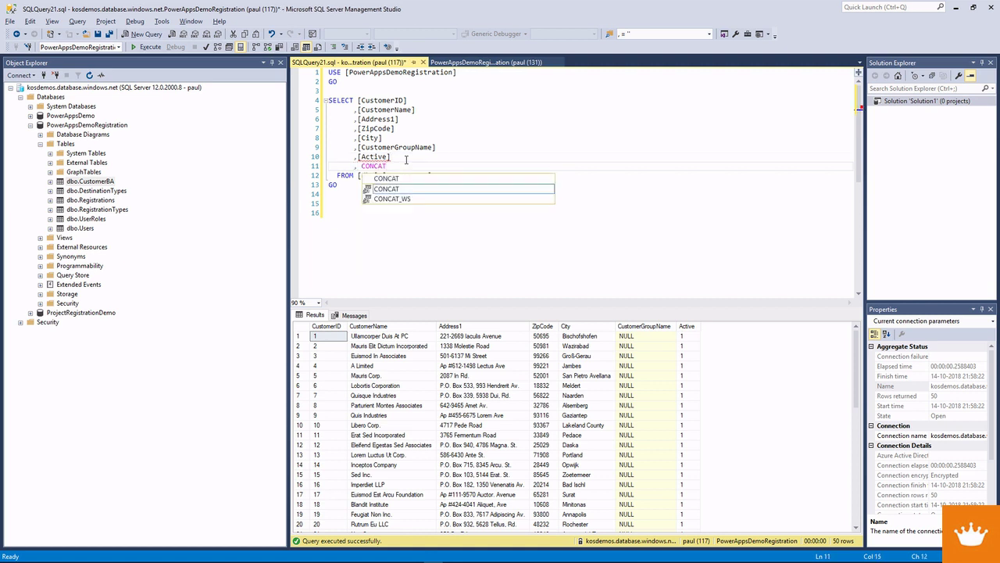
{"action": "key", "text": "Down"}
{"action": "key", "text": "Tab"}
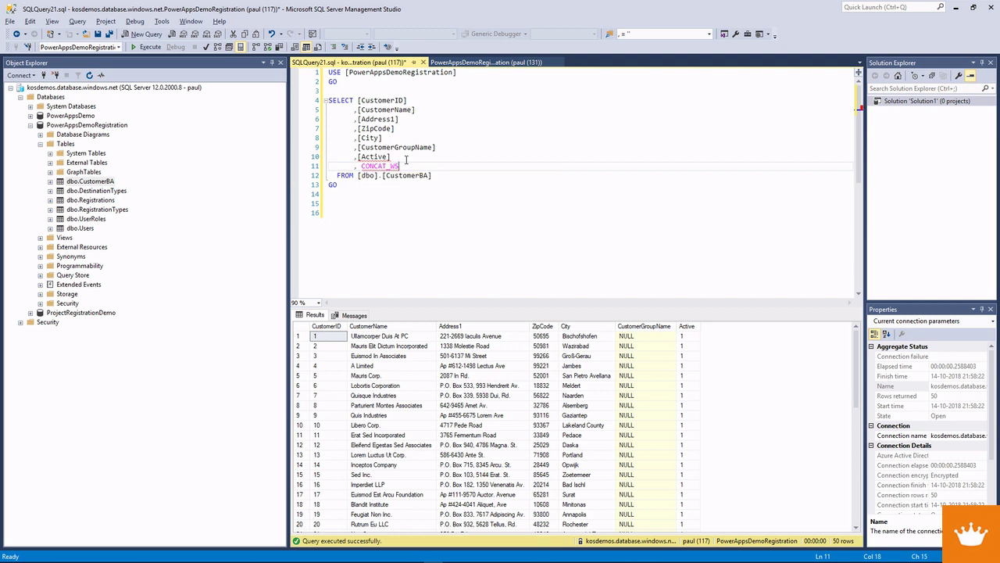
{"action": "type", "text": "("}
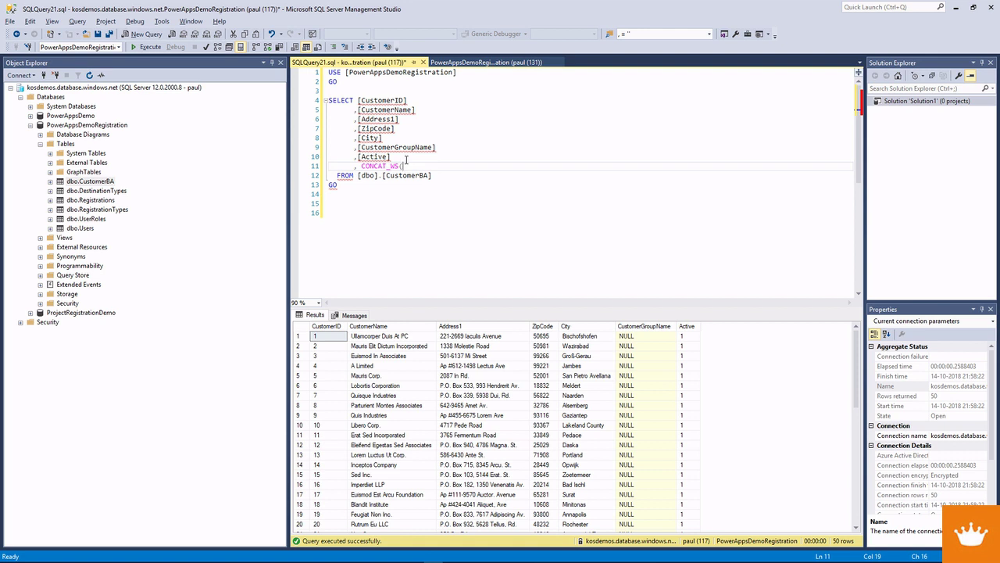
- Give CONCAT_WS a ' ' separator, paste the copied address columns as its arguments and close the parenthesis
{"action": "type", "text": "' '"}
{"action": "left_click_drag", "start_coordinate": [403, 166], "coordinate": [413, 165]}
{"action": "left_click", "coordinate": [416, 166]}
{"action": "key", "text": "ctrl+v"}
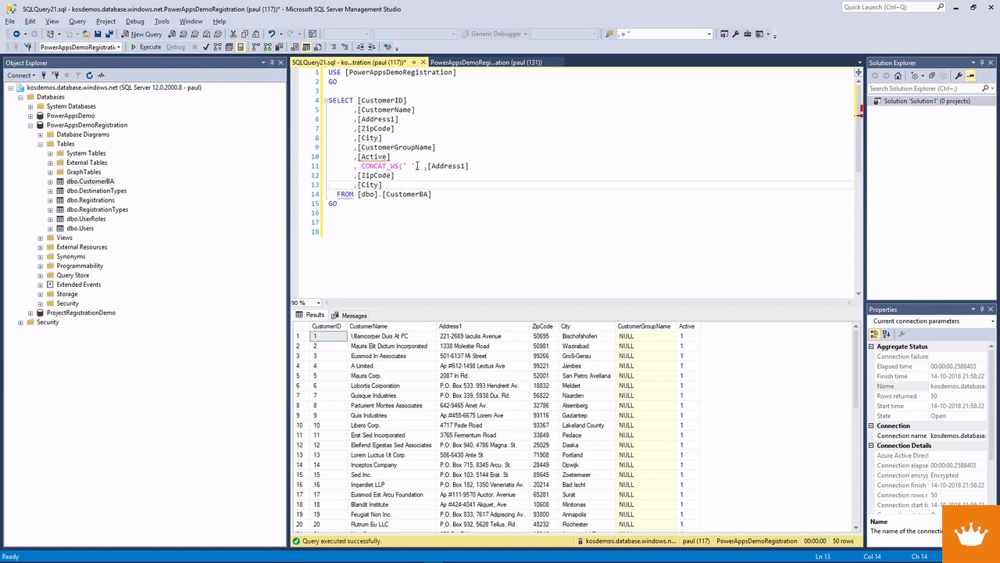
{"action": "type", "text": ")"}
- Tidy the expression onto one line so it reads CONCAT_WS(' ', [Address1] ,[ZipCode] ,[City])
{"action": "key", "text": "Up"}
{"action": "key", "text": "Up"}
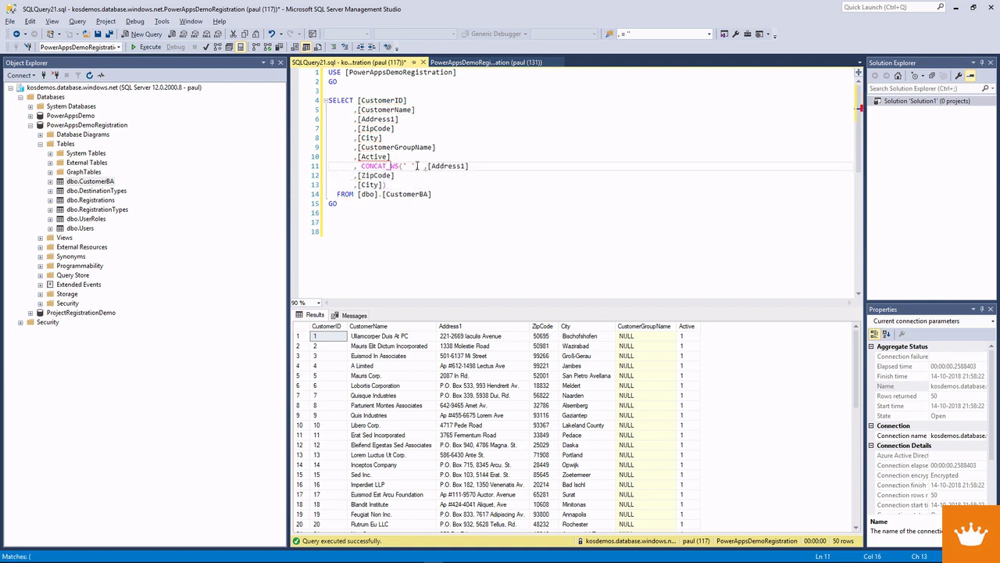
{"action": "left_click", "coordinate": [416, 165]}
{"action": "key", "text": "Delete"}
{"action": "key", "text": "Right"}
{"action": "key", "text": "Right"}
{"action": "key", "text": "Right"}
{"action": "key", "text": "Right"}
{"action": "key", "text": "Right"}
{"action": "key", "text": "Right"}
{"action": "key", "text": "Right"}
{"action": "key", "text": "Right"}
{"action": "key", "text": "Right"}
{"action": "key", "text": "Delete"}
{"action": "key", "text": "Delete"}
{"action": "key", "text": "Delete"}
{"action": "key", "text": "Delete"}
{"action": "key", "text": "Delete"}
{"action": "key", "text": "Delete"}
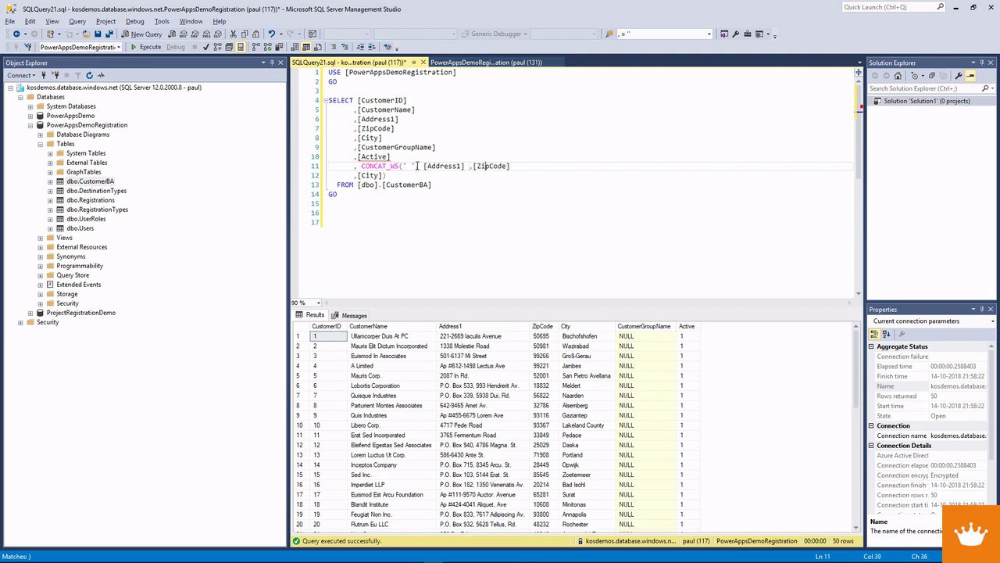
{"action": "key", "text": "Right"}
{"action": "key", "text": "Right"}
{"action": "key", "text": "Right"}
{"action": "key", "text": "Delete"}
{"action": "key", "text": "Delete"}
{"action": "key", "text": "Delete"}
{"action": "key", "text": "Delete"}
{"action": "key", "text": "Delete"}
{"action": "key", "text": "Delete"}
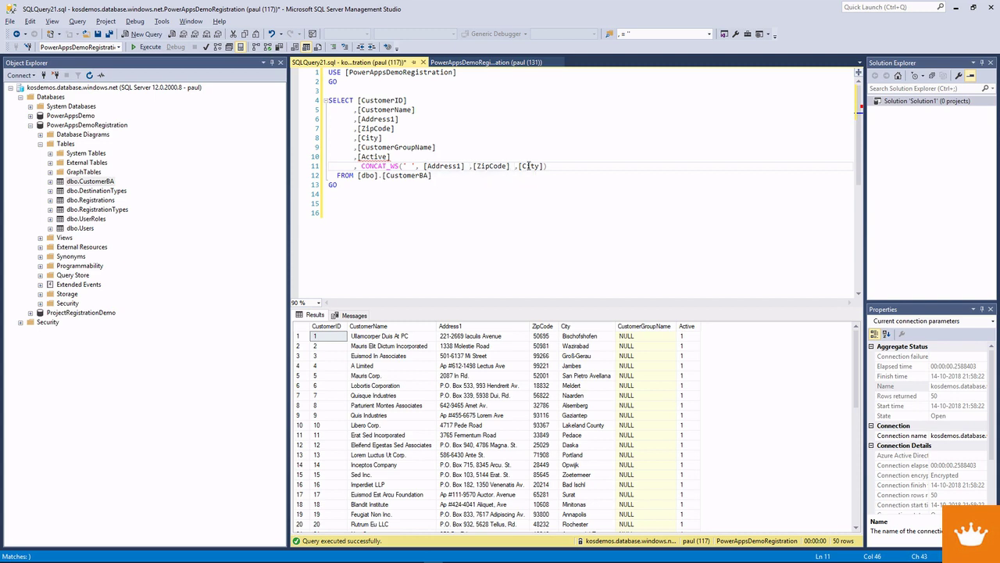
- Run the query to check the output of the CONCAT_WS column
{"action": "left_click", "coordinate": [557, 166]}
{"action": "key", "text": "F5"}
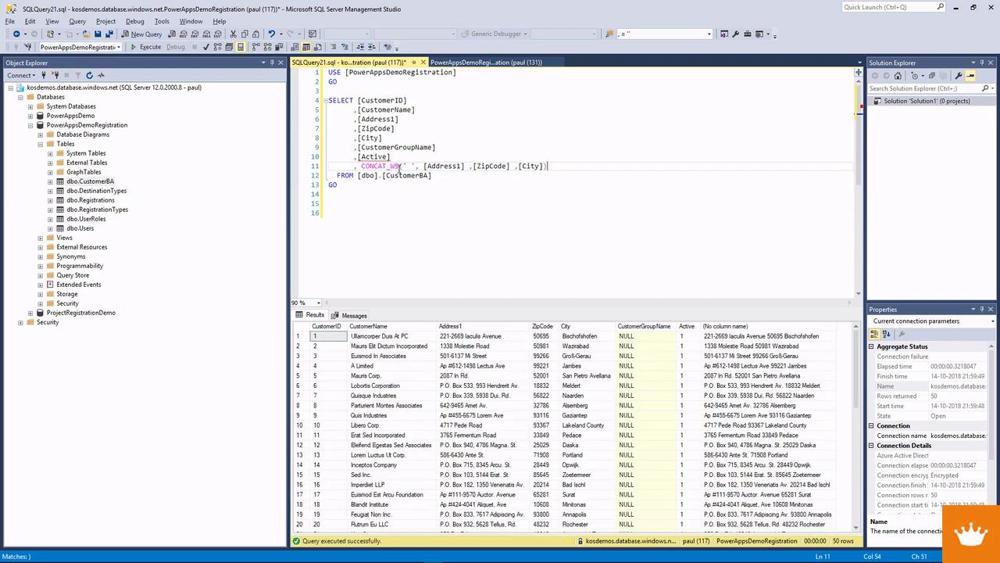
{"action": "left_click_drag", "start_coordinate": [361, 165], "coordinate": [403, 165]}
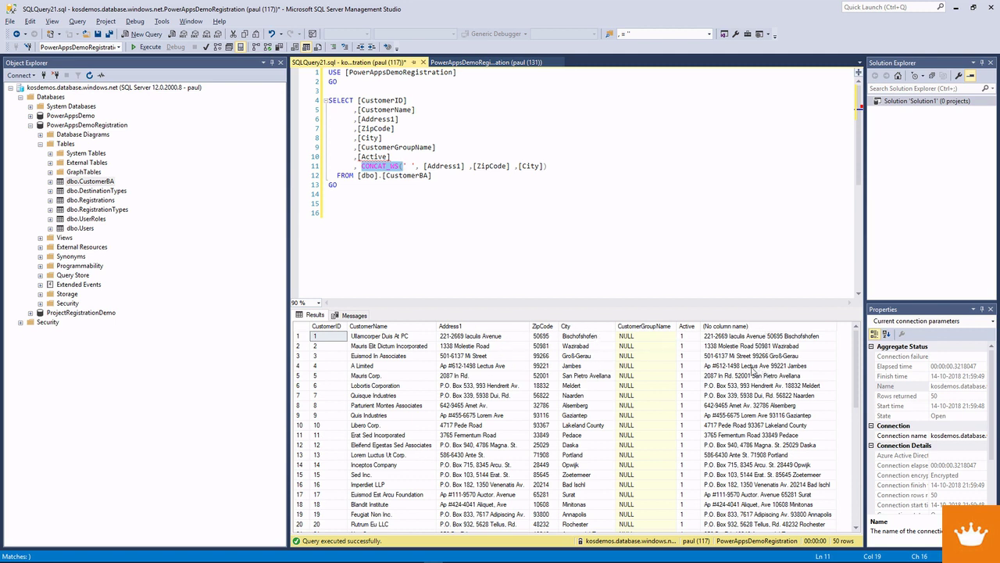
- Alias the CONCAT_WS column as FullAddress and rerun the query
{"action": "left_click", "coordinate": [556, 165]}
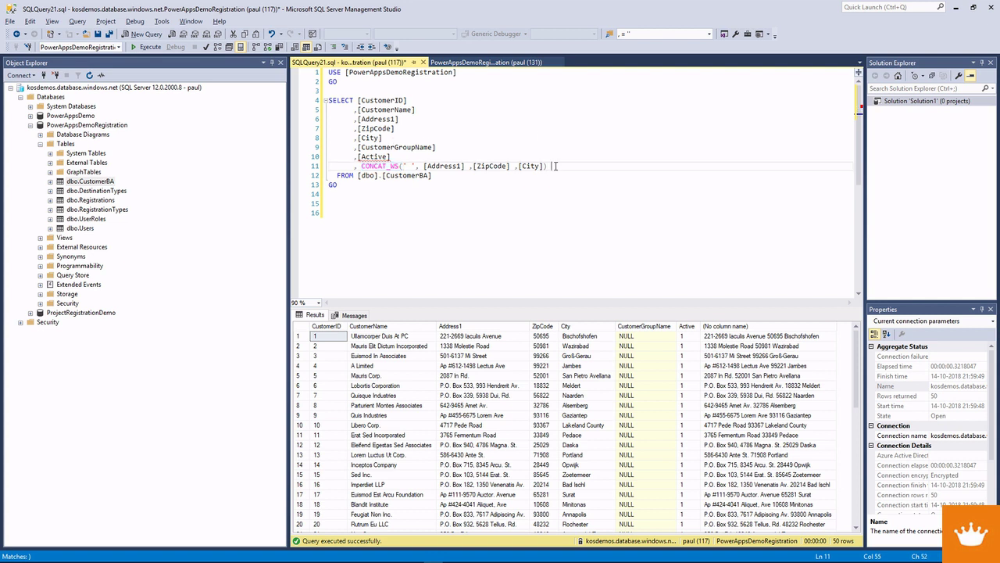
{"action": "type", "text": "as FullAddress"}
{"action": "key", "text": "F5"}
- Copy the whole statement from SELECT through FROM [dbo].[CustomerBA]
{"action": "left_click_drag", "start_coordinate": [447, 175], "coordinate": [329, 100]}
{"action": "key", "text": "ctrl+c"}
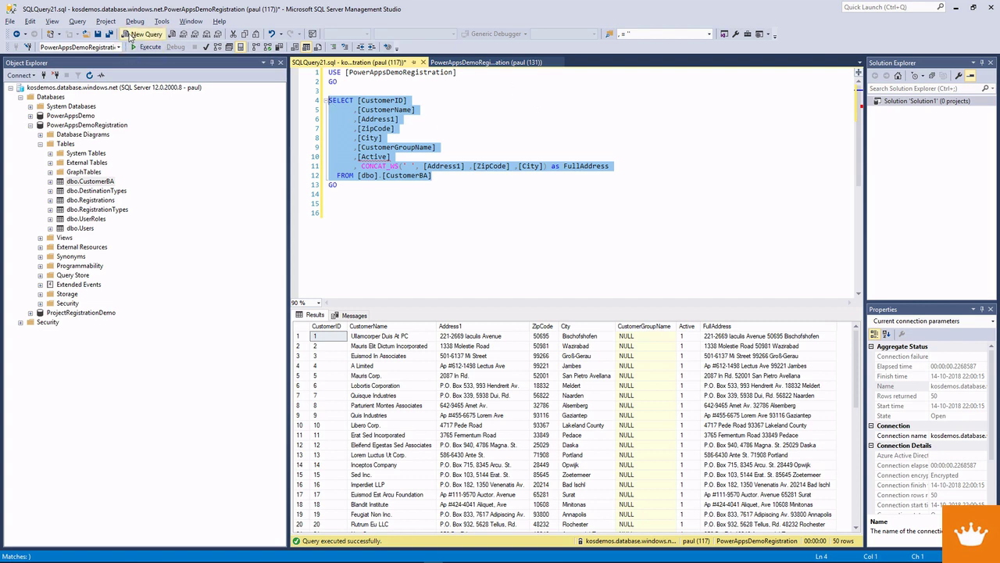
{"action": "right_click", "coordinate": [117, 182]}
{"action": "mouse_move", "coordinate": [204, 231]}
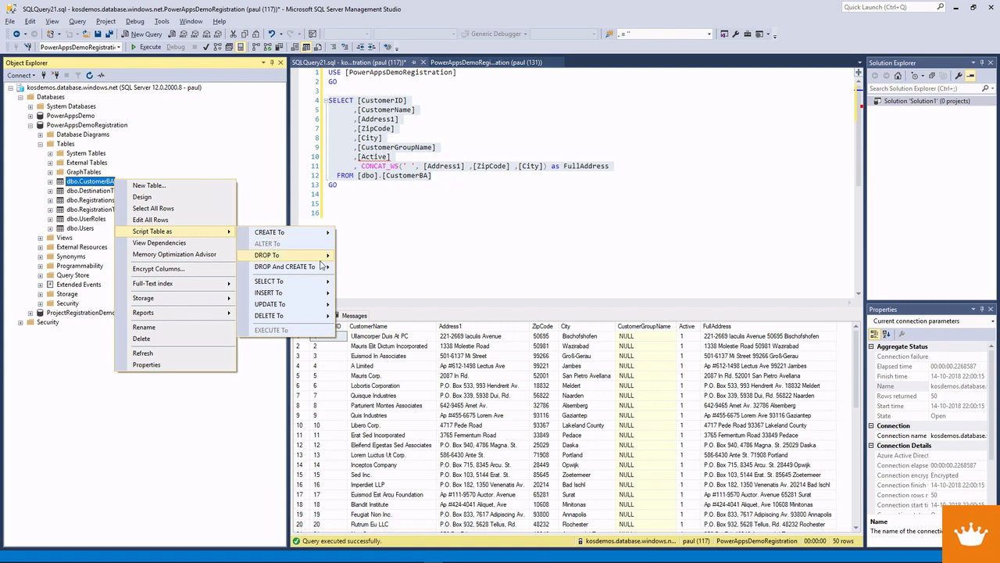
{"action": "left_click", "coordinate": [439, 219]}
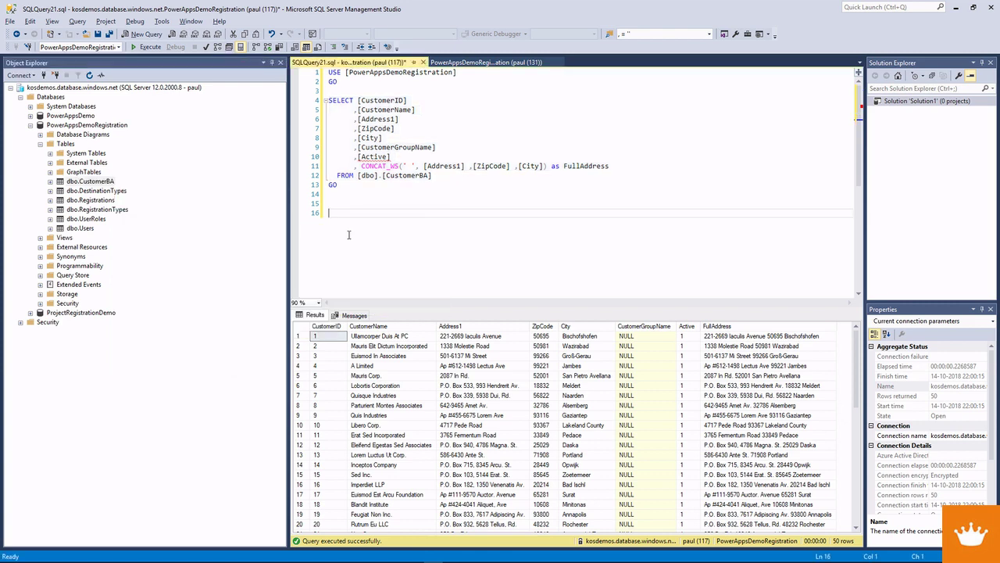
- Create a new view without adding tables, replace its default SQL with the copied SELECT statement and run it
{"action": "right_click", "coordinate": [62, 238]}
{"action": "left_click", "coordinate": [415, 218]}
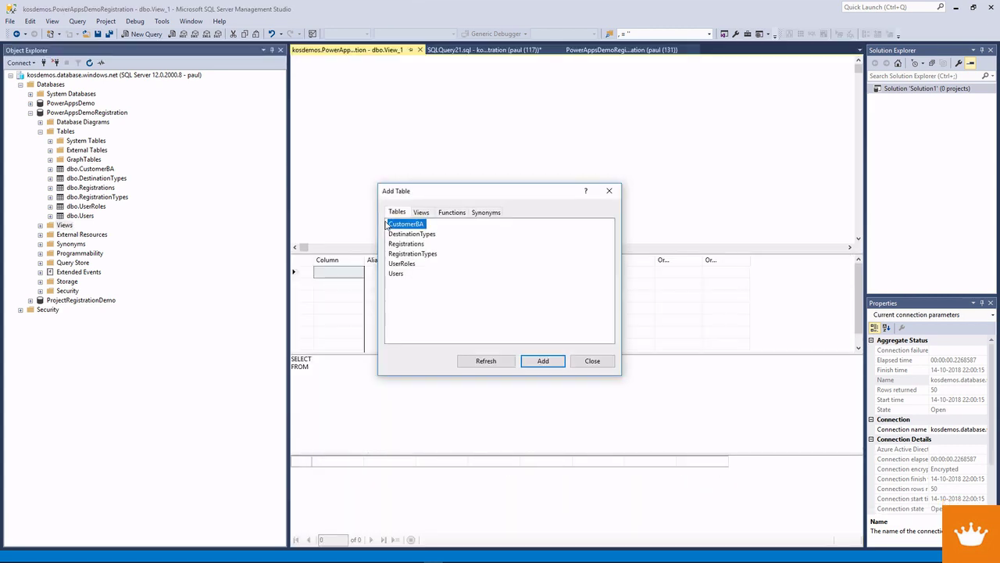
{"action": "left_click", "coordinate": [593, 360]}
{"action": "left_click_drag", "start_coordinate": [411, 391], "coordinate": [254, 351]}
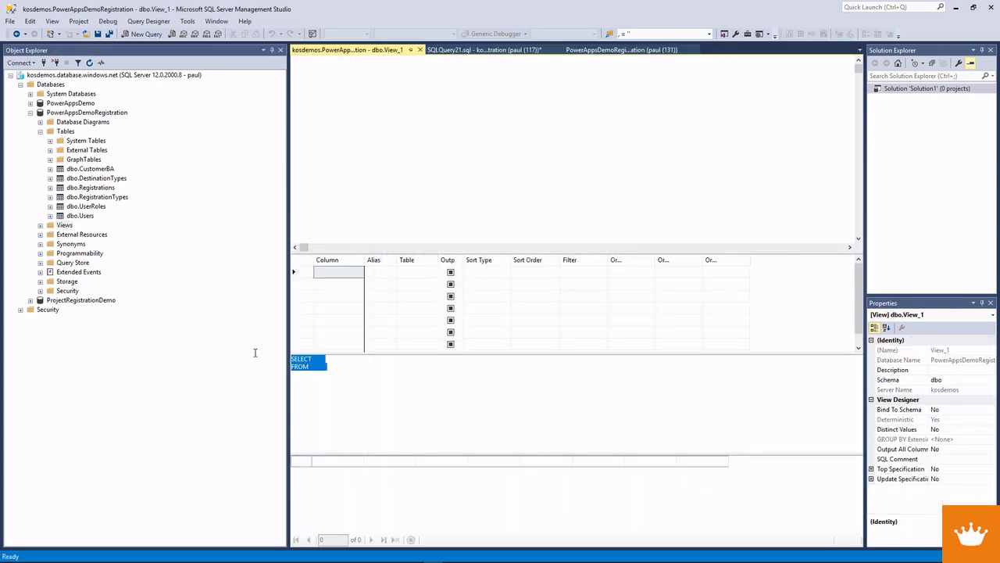
{"action": "key", "text": "ctrl+v"}
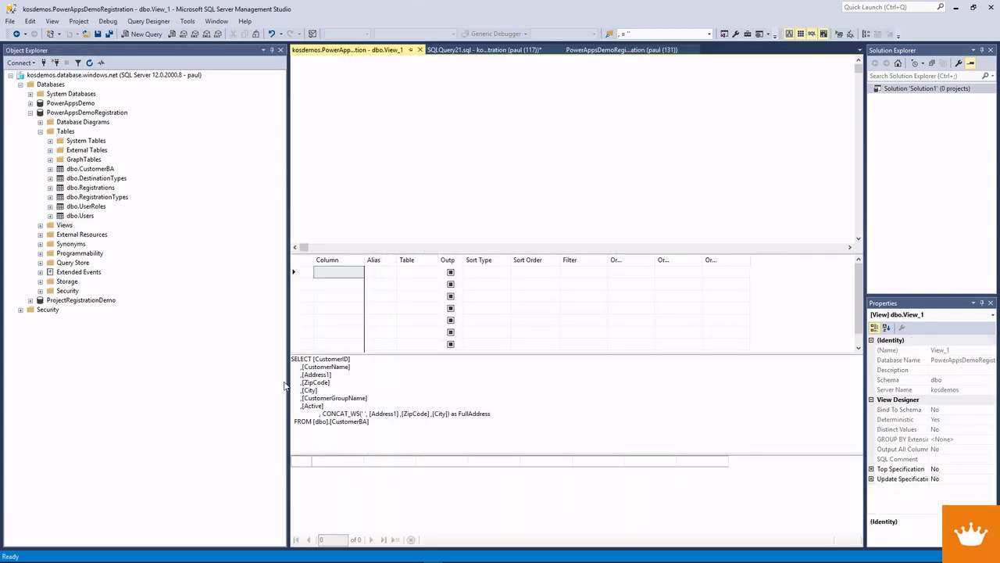
{"action": "left_click", "coordinate": [331, 389]}
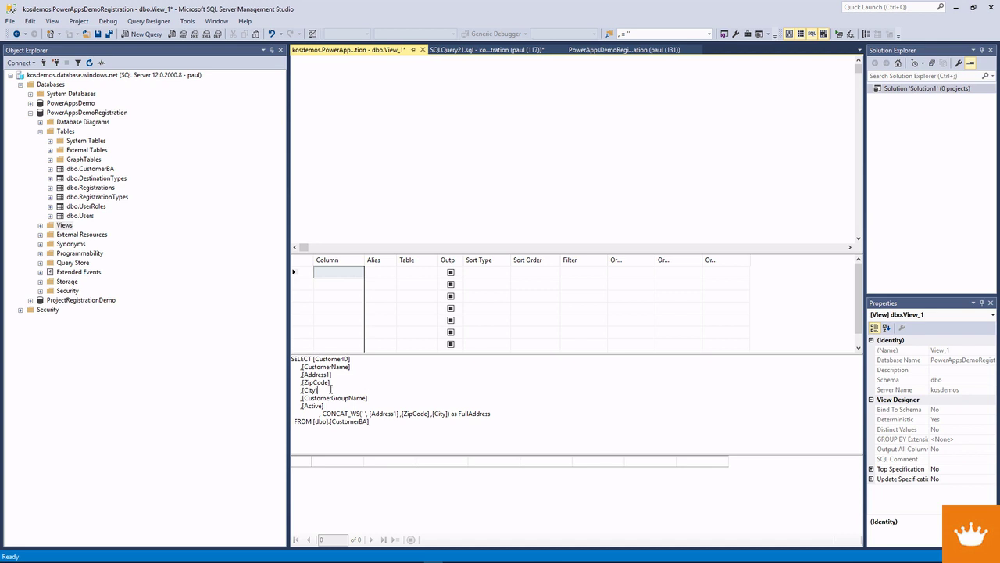
{"action": "key", "text": "ctrl+s"}
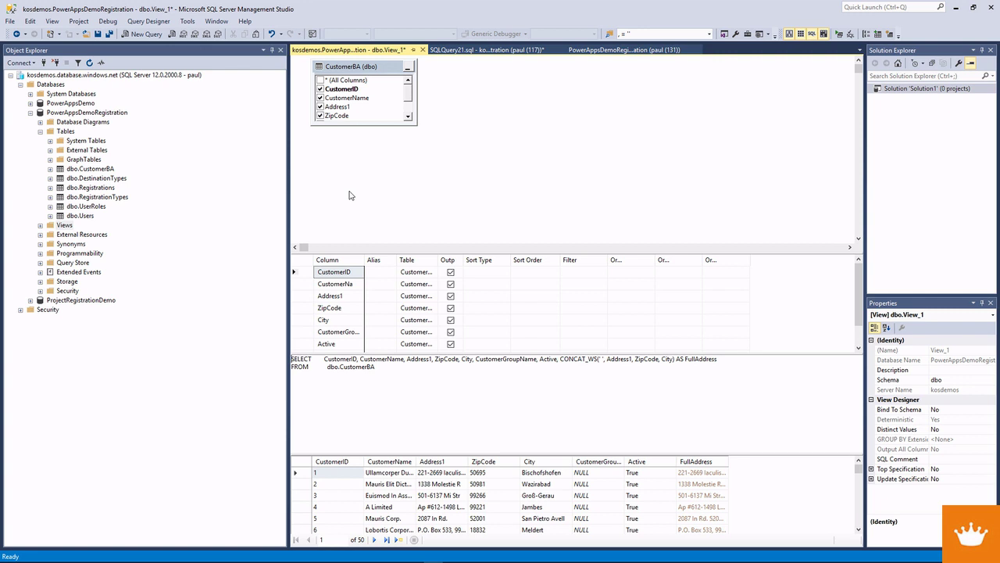
- Save the view as vwCustomerBA and refresh the Views folder of the database
{"action": "right_click", "coordinate": [378, 51]}
{"action": "left_click", "coordinate": [416, 58]}
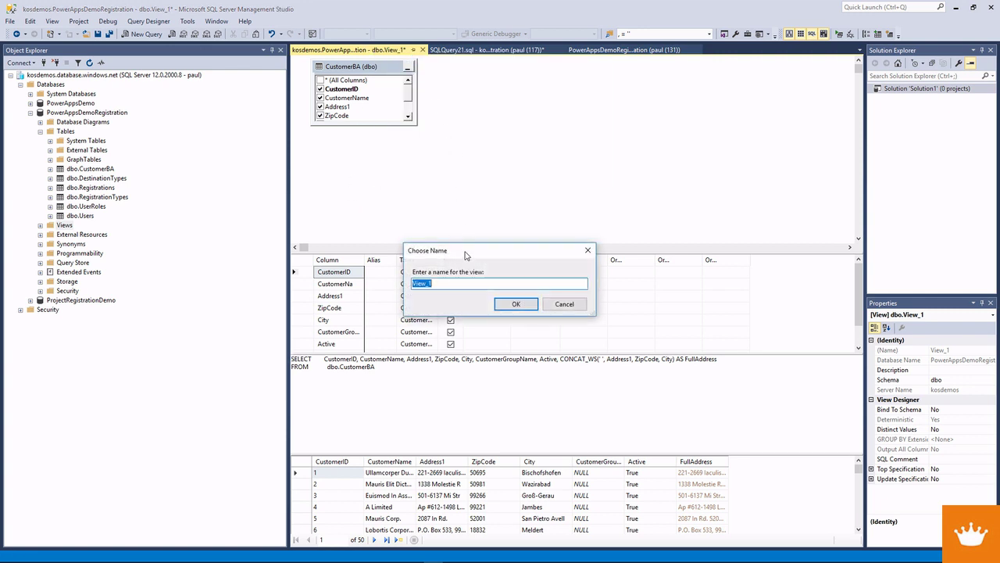
{"action": "type", "text": "vwCustomerBA"}
{"action": "left_click", "coordinate": [530, 306]}
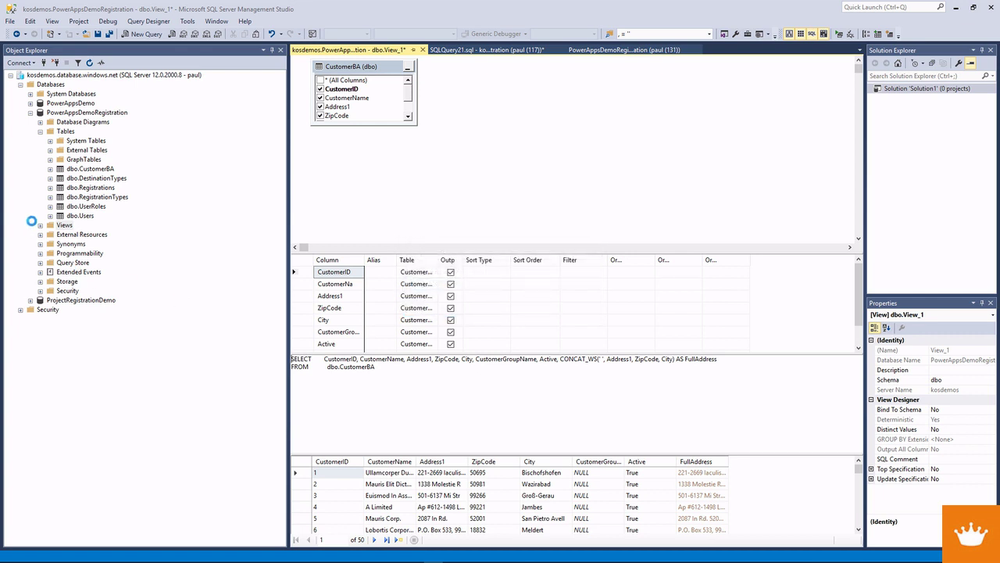
{"action": "right_click", "coordinate": [56, 229]}
{"action": "left_click", "coordinate": [97, 275]}
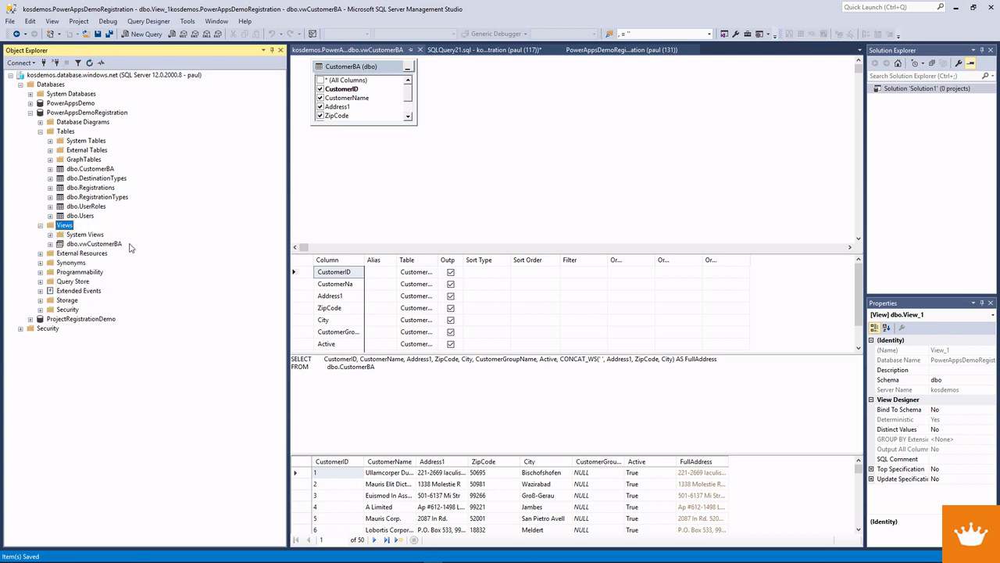
- Create a new stored procedure from the template under the database's Programmability folder
{"action": "left_click", "coordinate": [40, 271]}
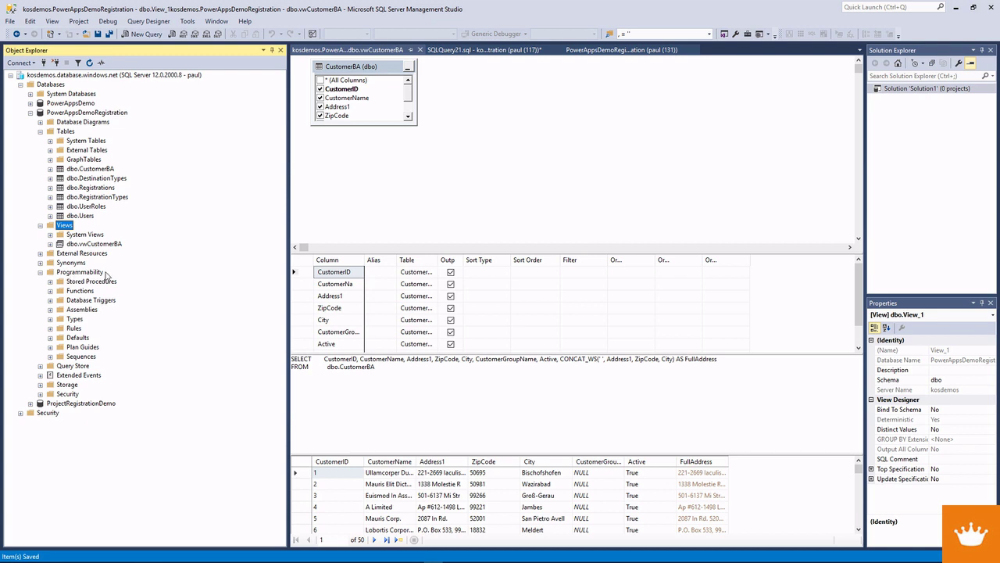
{"action": "left_click", "coordinate": [50, 281]}
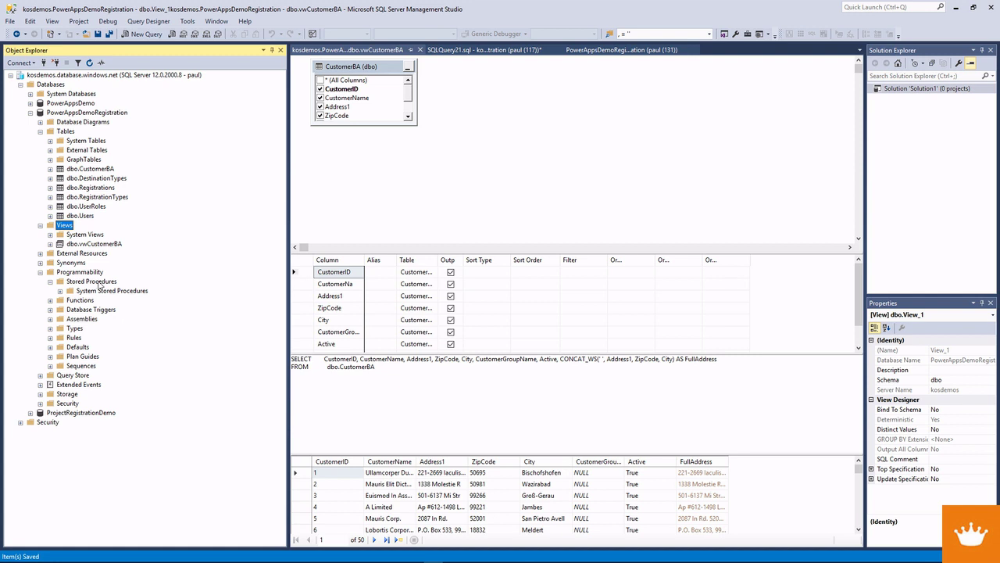
{"action": "right_click", "coordinate": [92, 282]}
{"action": "mouse_move", "coordinate": [131, 289]}
{"action": "left_click", "coordinate": [221, 290]}
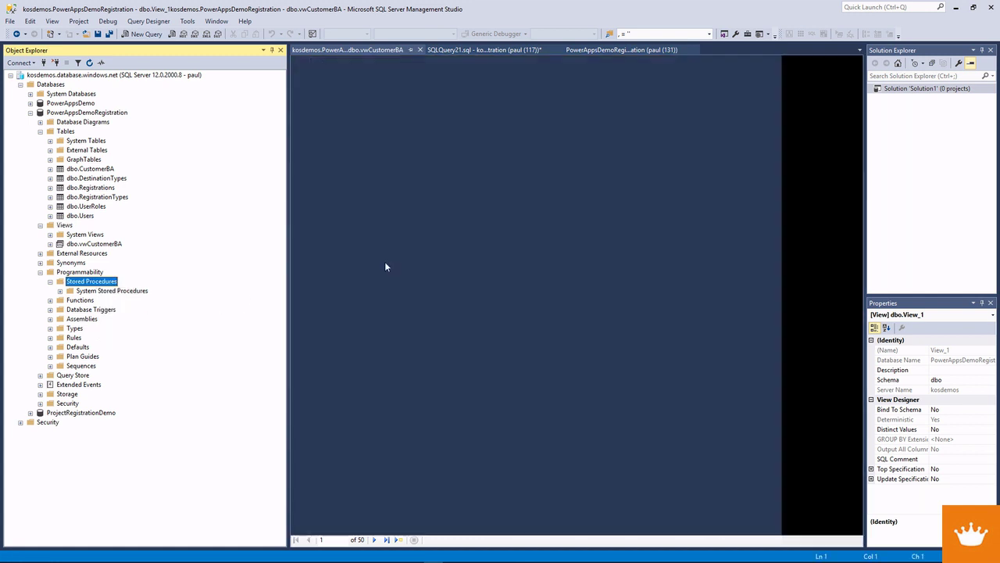
- Script the dbo.vwCustomerBA view as a SELECT statement in a new query window
{"action": "left_click", "coordinate": [82, 259]}
{"action": "right_click", "coordinate": [83, 259]}
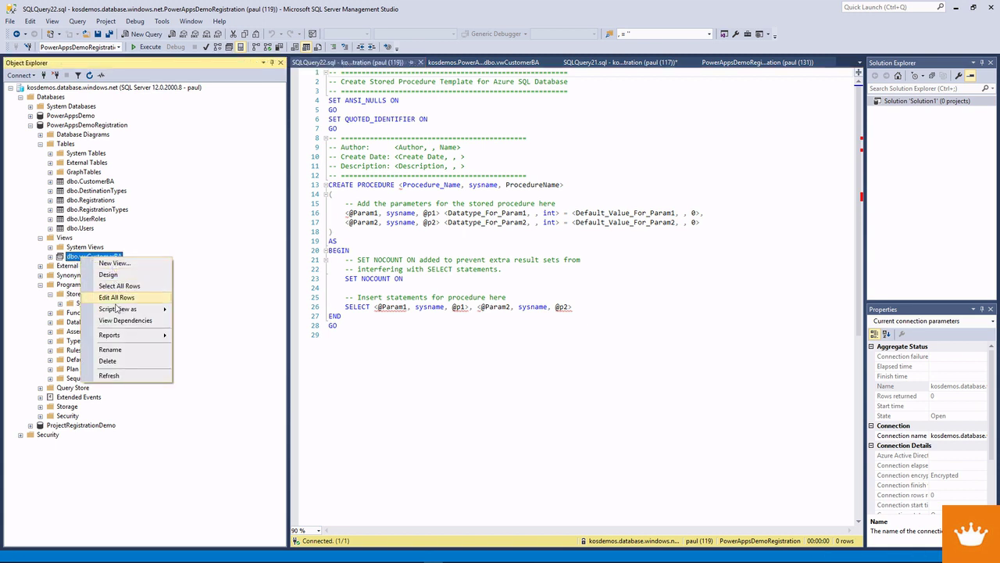
{"action": "mouse_move", "coordinate": [116, 310]}
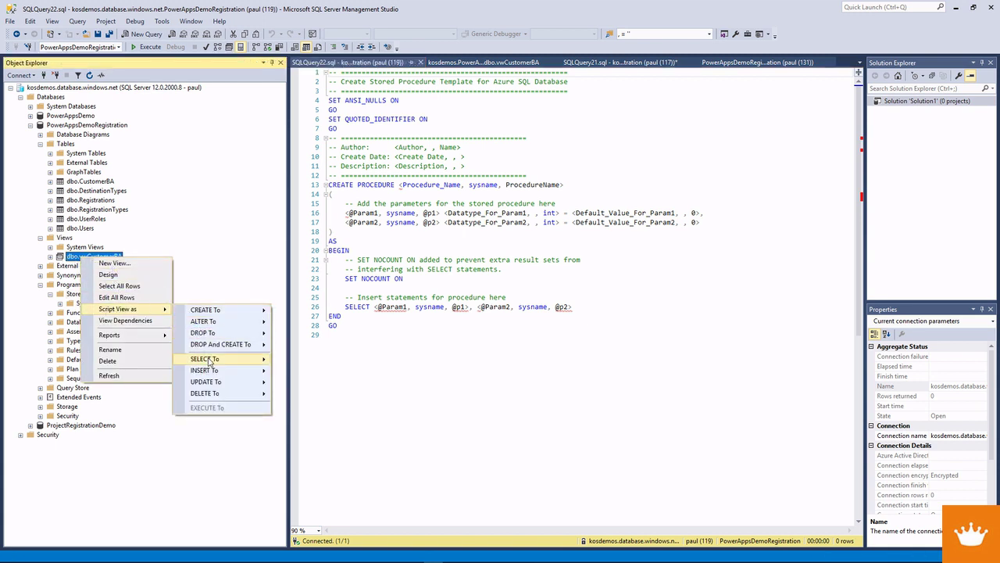
{"action": "mouse_move", "coordinate": [209, 358]}
{"action": "left_click", "coordinate": [312, 360]}
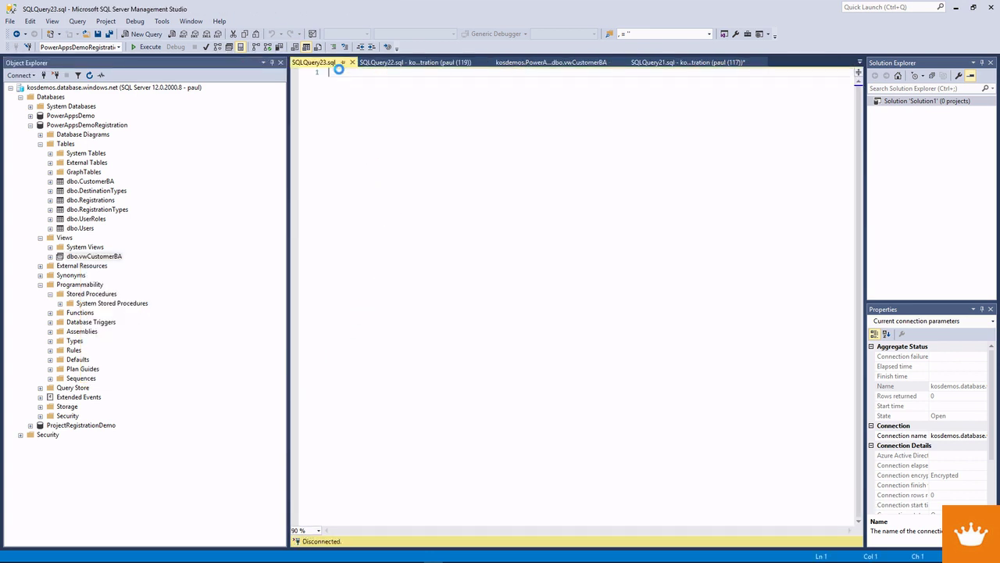
- Add the filter WHERE Active = 1 below the FROM [dbo].[vwCustomerBA] line of the scripted query
{"action": "left_click", "coordinate": [446, 175]}
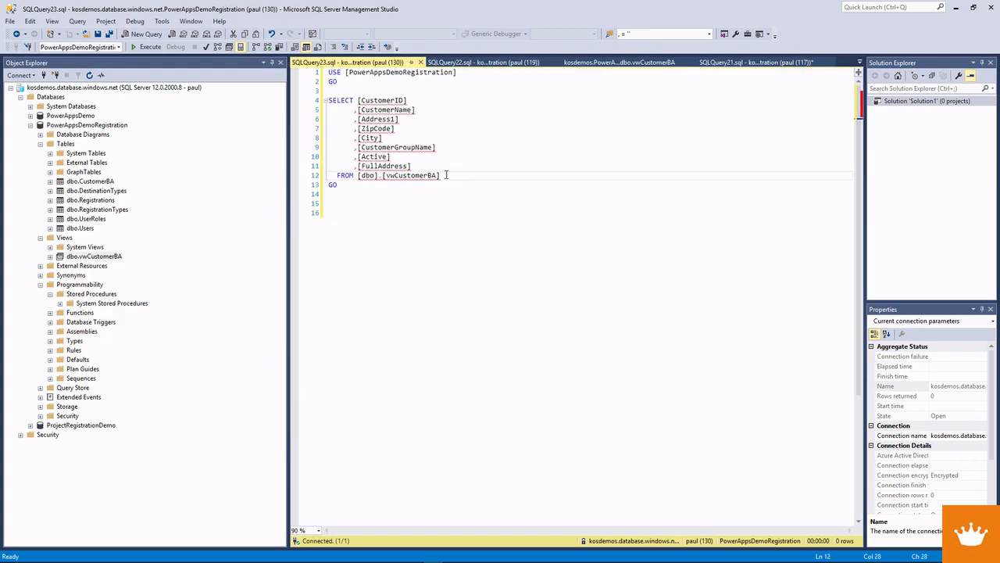
{"action": "left_click_drag", "start_coordinate": [411, 166], "coordinate": [361, 166]}
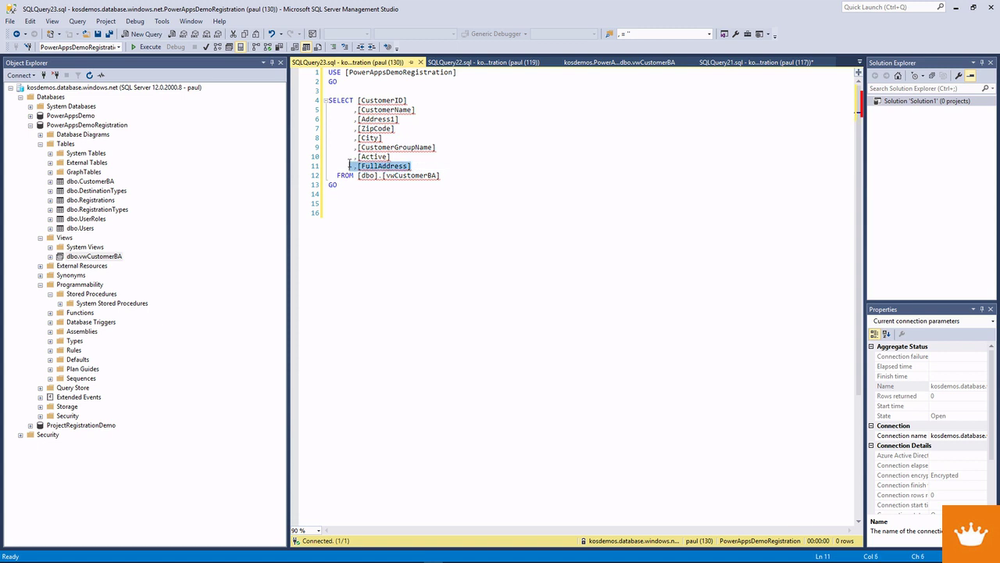
{"action": "left_click", "coordinate": [451, 178]}
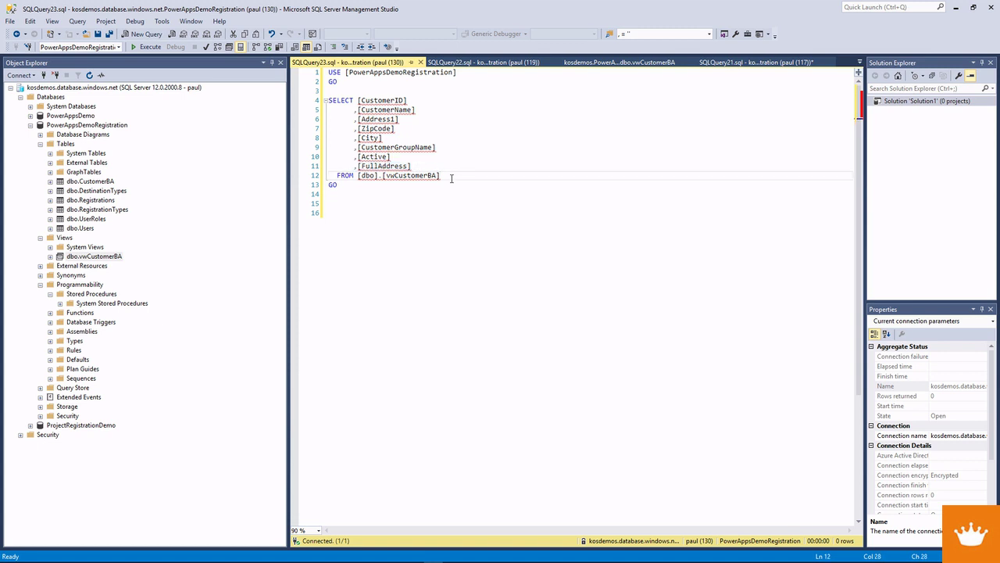
{"action": "key", "text": "Return"}
{"action": "type", "text": "WHERE "}
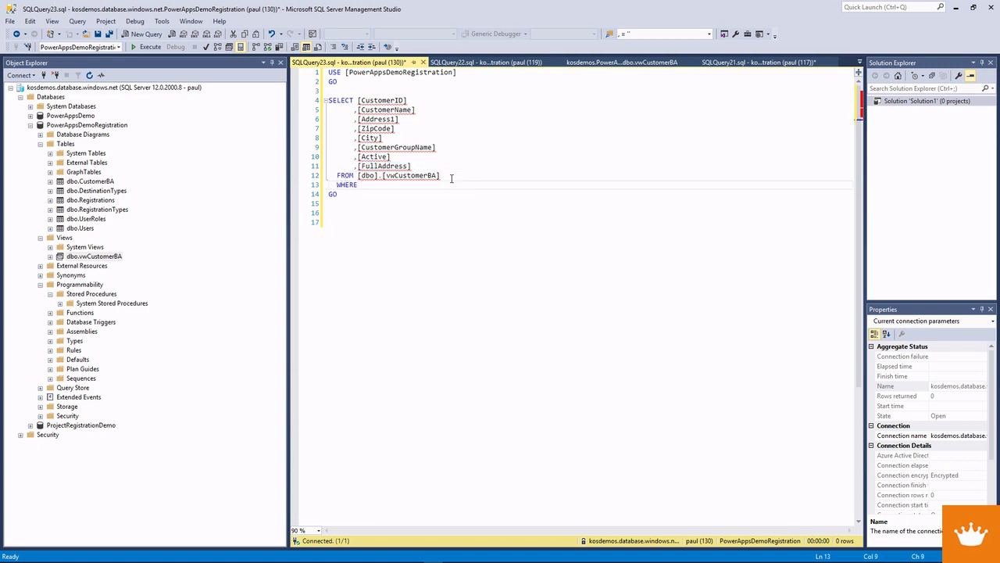
{"action": "type", "text": "Active = 1"}
- Copy the filtered SELECT statement and paste it over the placeholder comment and SELECT line in the stored procedure template
{"action": "left_click_drag", "start_coordinate": [417, 185], "coordinate": [296, 107]}
{"action": "key", "text": "ctrl+c"}
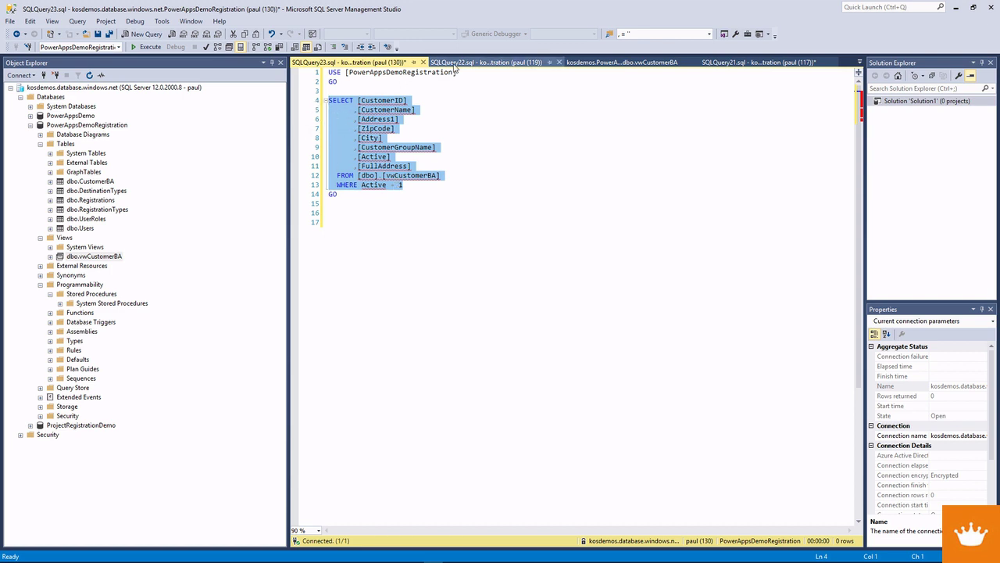
{"action": "left_click", "coordinate": [481, 64]}
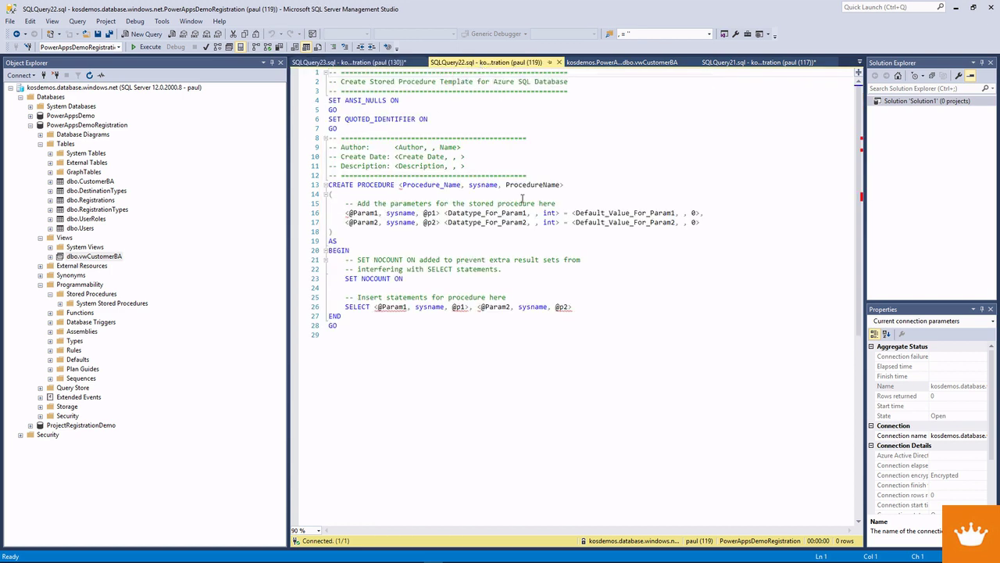
{"action": "left_click_drag", "start_coordinate": [596, 307], "coordinate": [346, 298]}
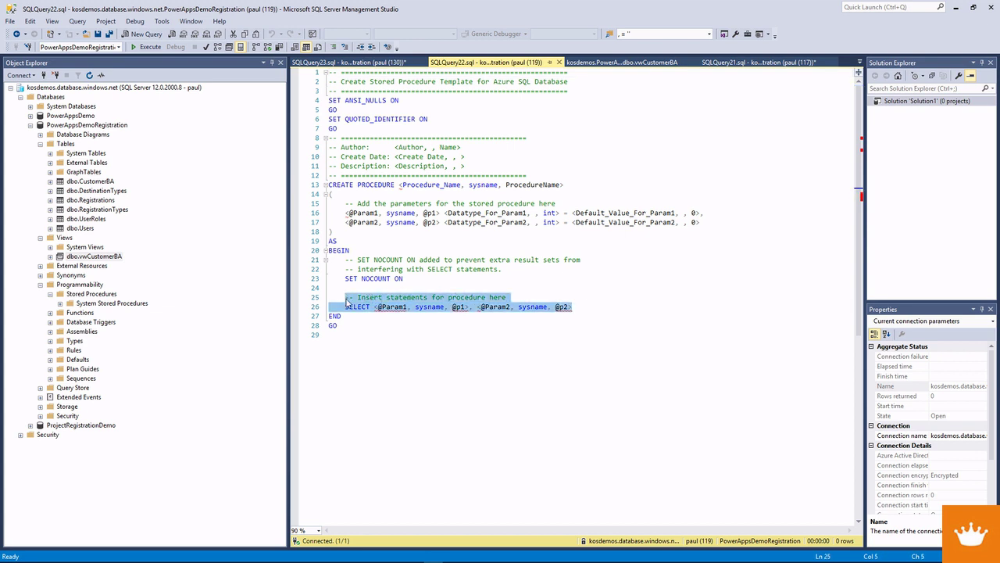
{"action": "key", "text": "ctrl+v"}
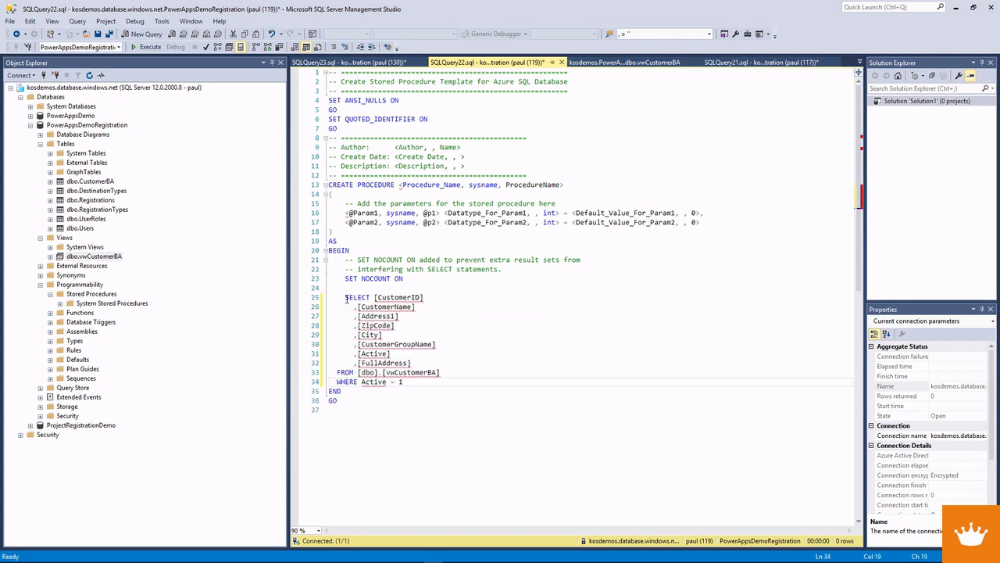
{"action": "key", "text": "Return"}
- Delete the SET NOCOUNT explanatory comment and the whole parenthesised parameter block from the procedure template
{"action": "left_click_drag", "start_coordinate": [520, 270], "coordinate": [328, 260]}
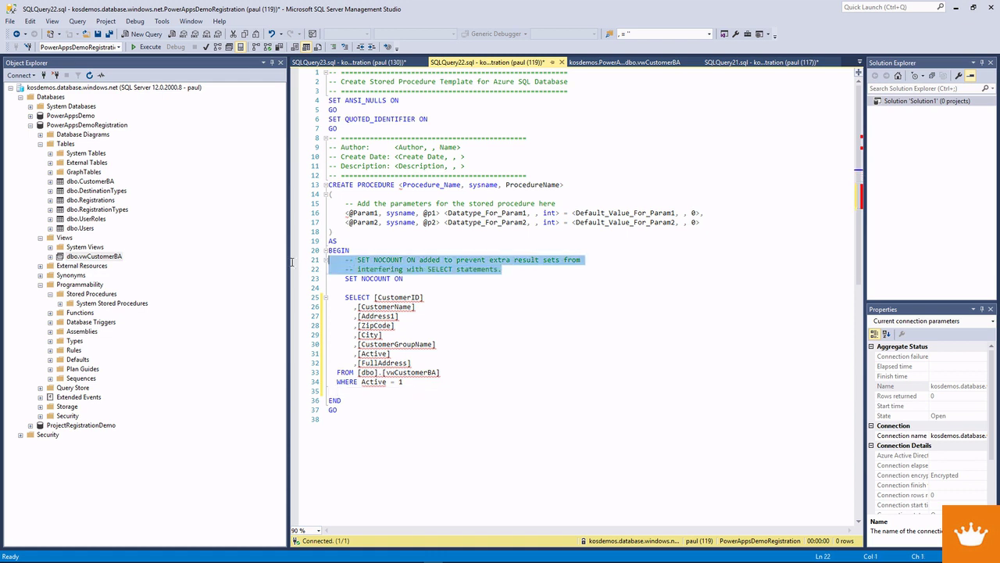
{"action": "key", "text": "Delete"}
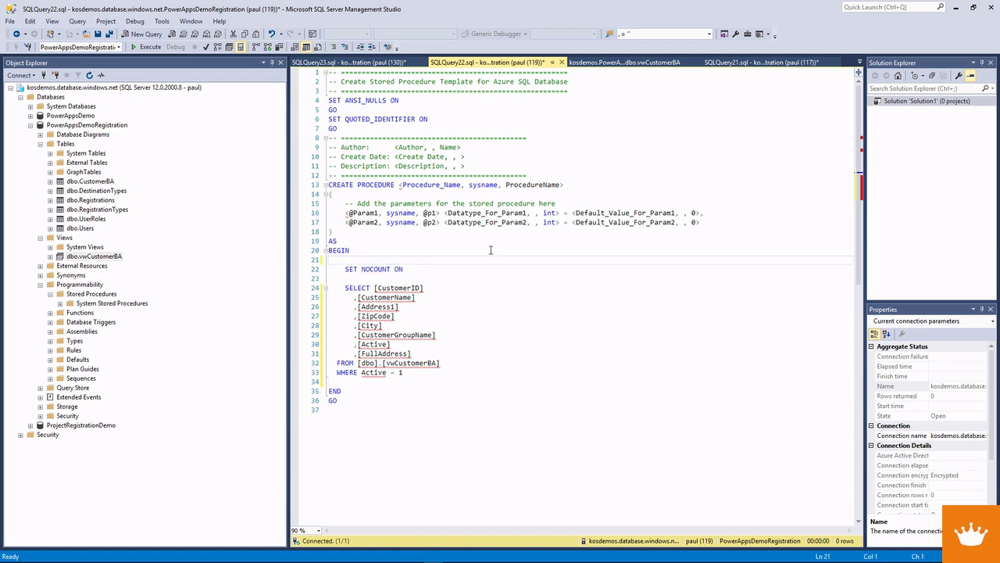
{"action": "left_click_drag", "start_coordinate": [491, 250], "coordinate": [424, 237]}
{"action": "left_click_drag", "start_coordinate": [350, 232], "coordinate": [306, 196]}
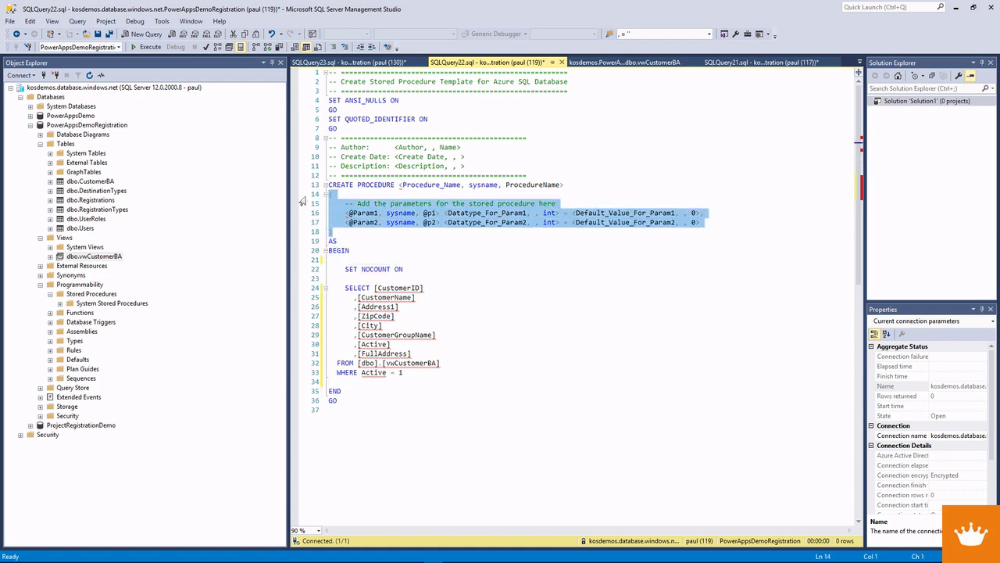
{"action": "key", "text": "Delete"}
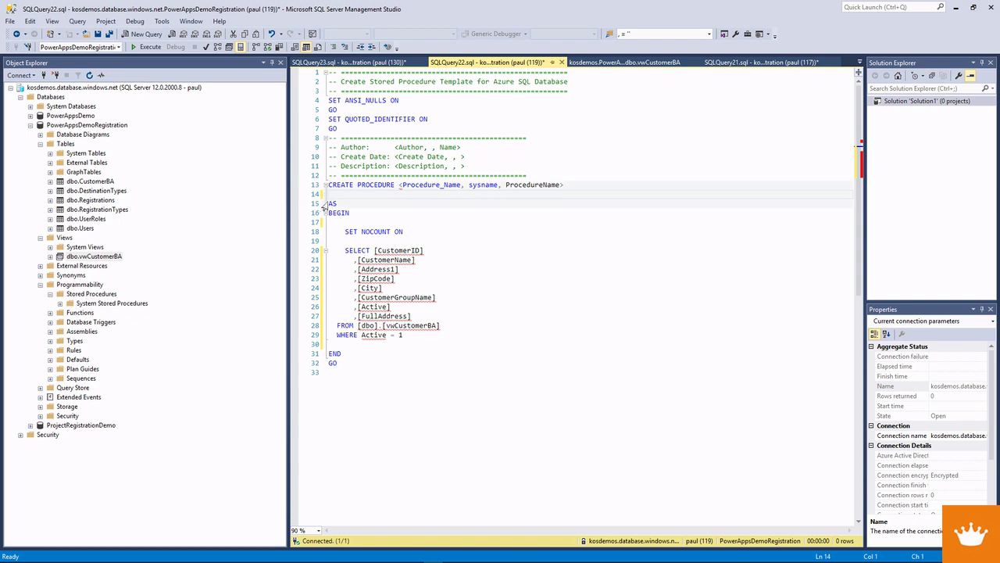
- Replace the procedure name placeholder after CREATE PROCEDURE with spPaCustomersBA
{"action": "left_click", "coordinate": [399, 184]}
{"action": "left_click_drag", "start_coordinate": [399, 184], "coordinate": [566, 184]}
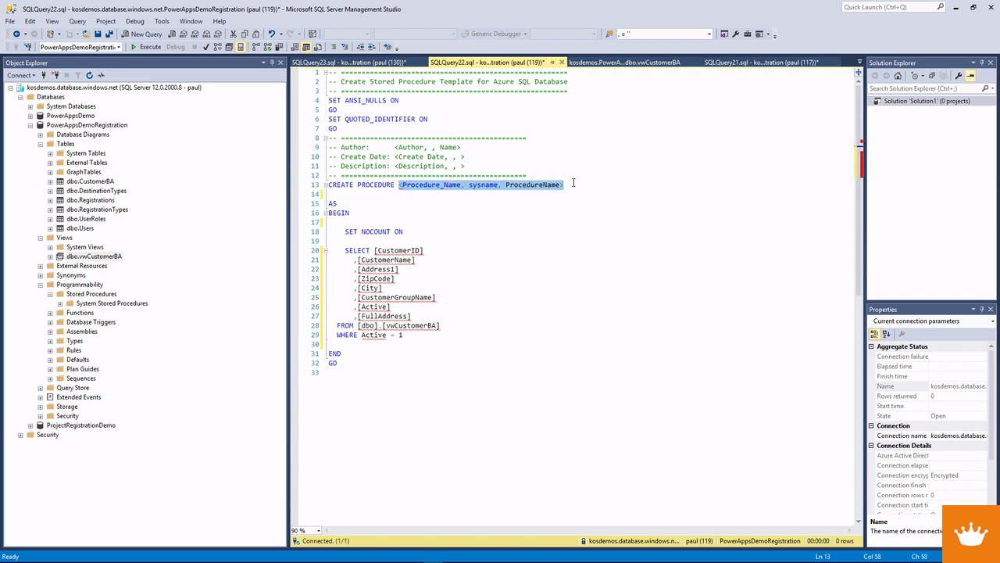
{"action": "type", "text": "spPA"}
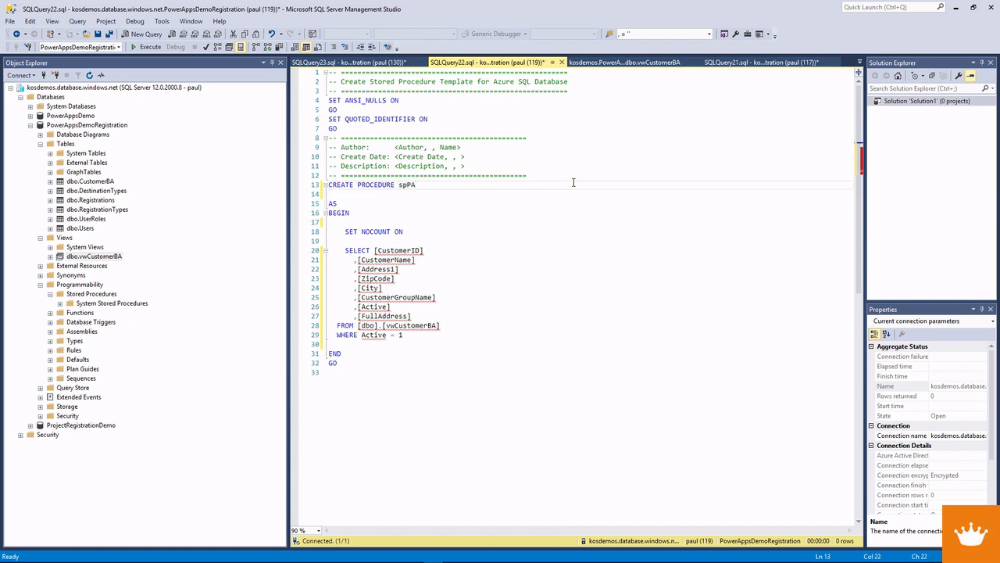
{"action": "type", "text": "CustomersBA"}
{"action": "left_click", "coordinate": [415, 185]}
{"action": "key", "text": "BackSpace"}
{"action": "type", "text": "a"}
- Fill in the author's name in the header comment and delete the three template comment lines at the script's start
{"action": "left_click_drag", "start_coordinate": [460, 142], "coordinate": [396, 151]}
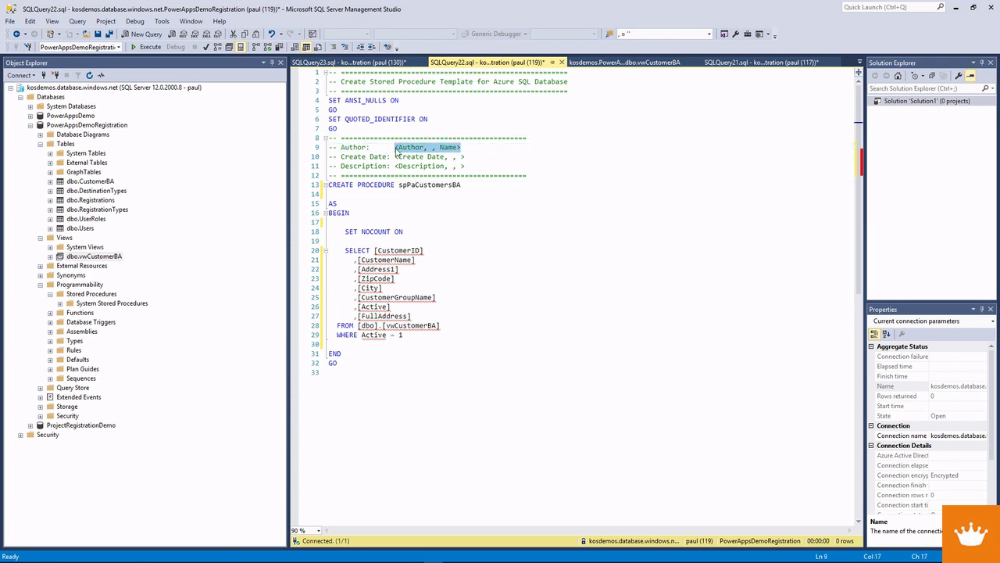
{"action": "type", "text": "Paul Kroon"}
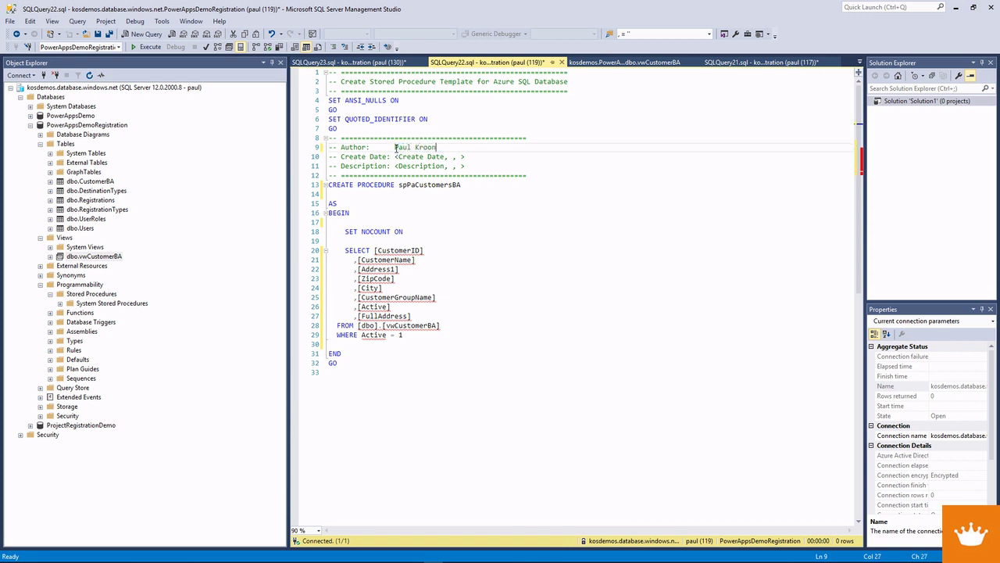
{"action": "left_click_drag", "start_coordinate": [602, 91], "coordinate": [244, 54]}
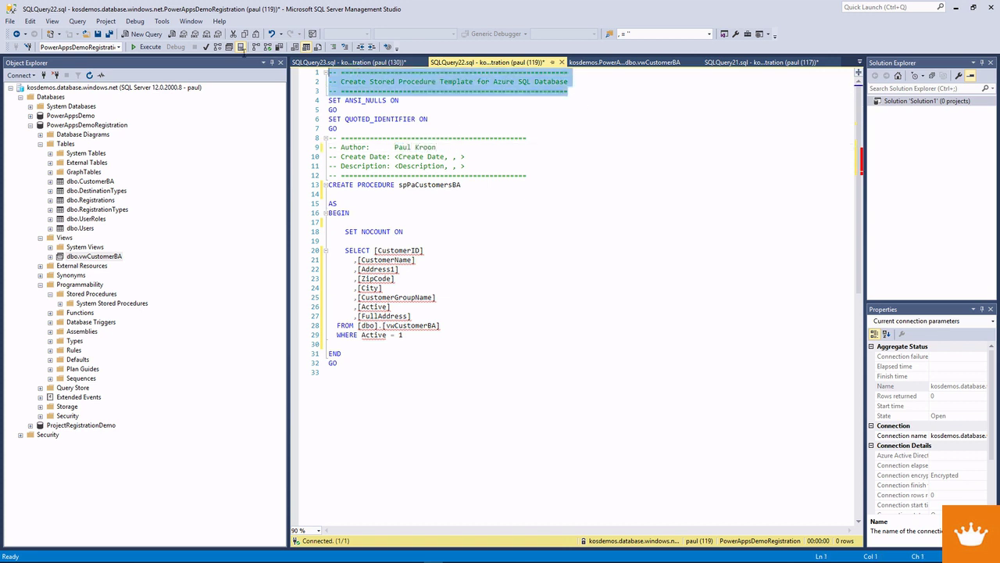
{"action": "key", "text": "Delete"}
- Set the header's create date to 20181014 and its description to "Get Customers to PowerApps"
{"action": "left_click_drag", "start_coordinate": [466, 137], "coordinate": [396, 137]}
{"action": "type", "text": "2018"}
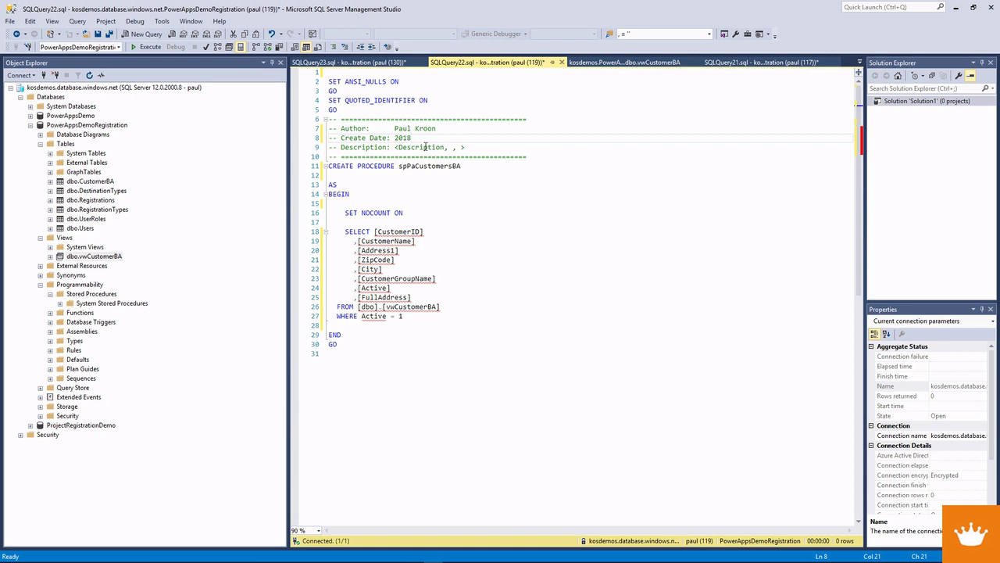
{"action": "type", "text": "1014"}
{"action": "left_click_drag", "start_coordinate": [465, 147], "coordinate": [394, 147]}
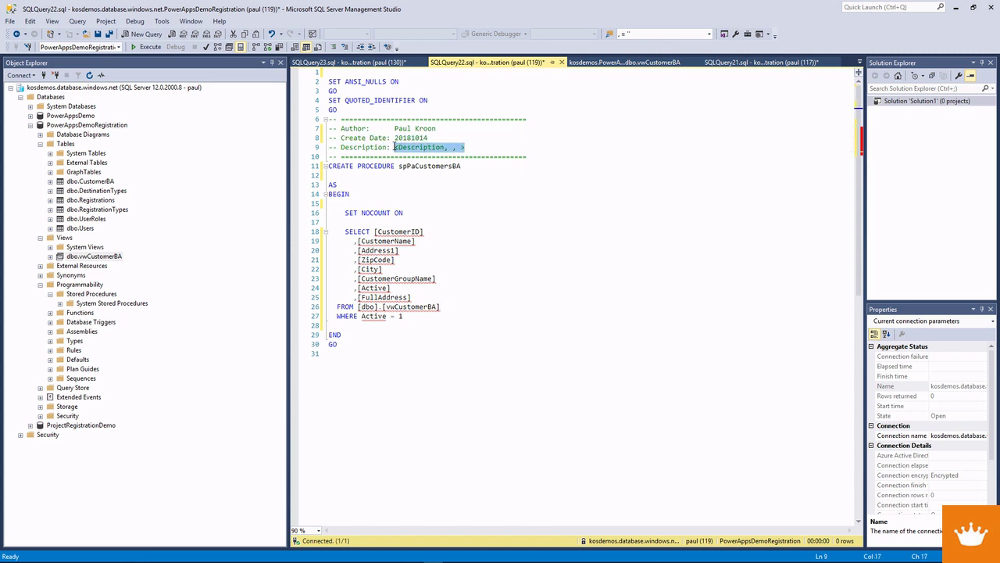
{"action": "type", "text": "Get Custo"}
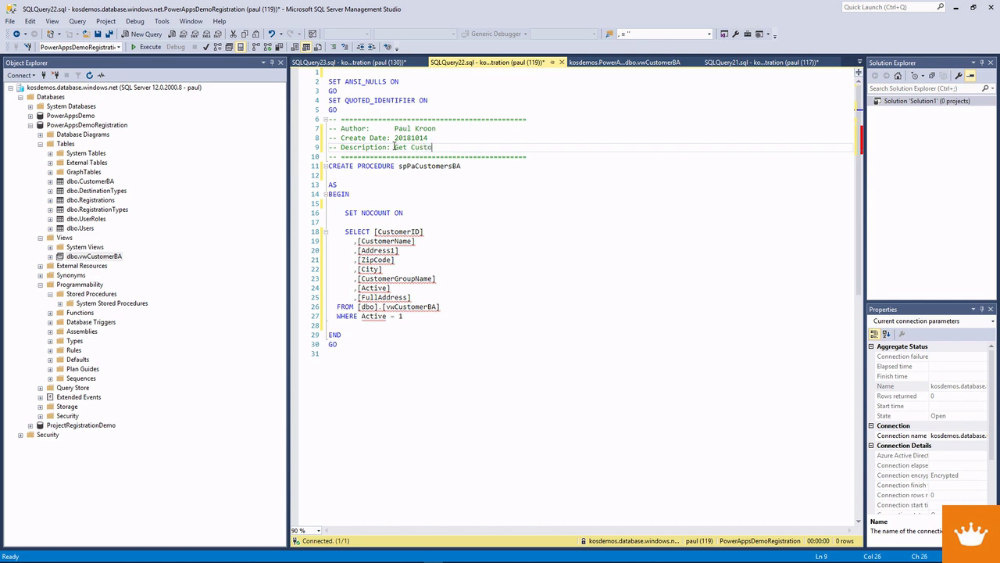
{"action": "type", "text": "mers to PowerApps"}
- Run the CREATE PROCEDURE script and refresh the database's Stored Procedures folder
{"action": "left_click", "coordinate": [403, 176]}
{"action": "key", "text": "F5"}
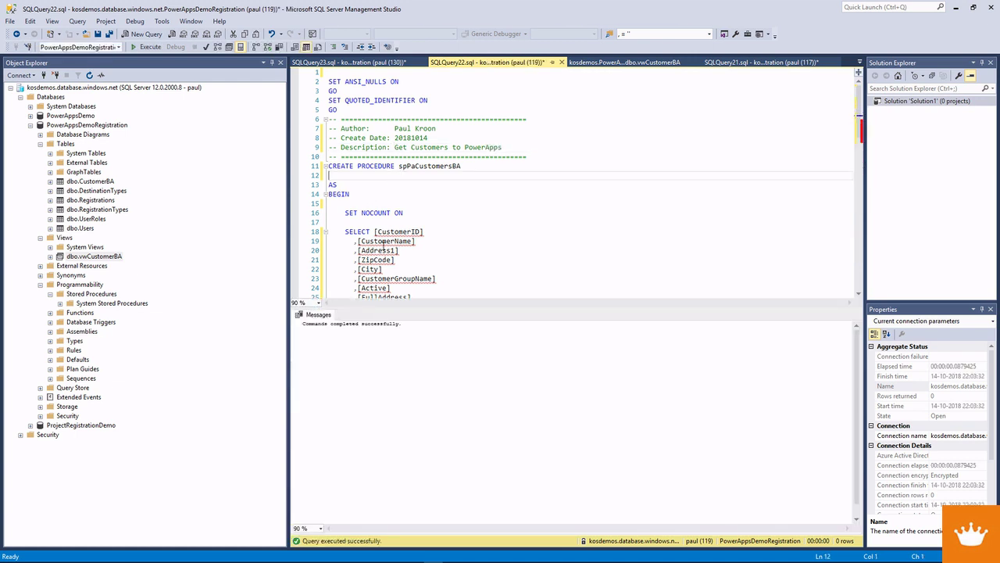
{"action": "right_click", "coordinate": [82, 295]}
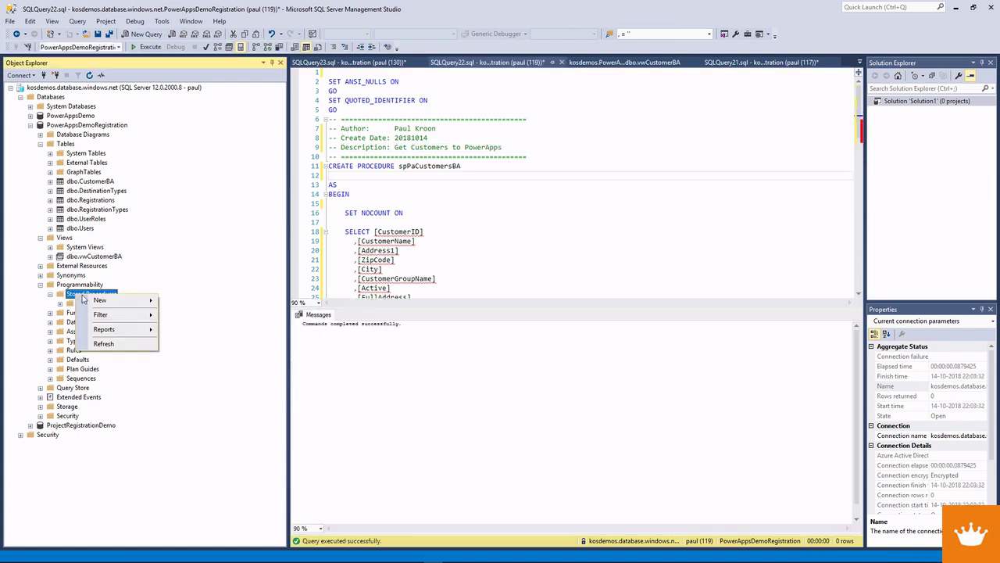
{"action": "left_click", "coordinate": [105, 343]}
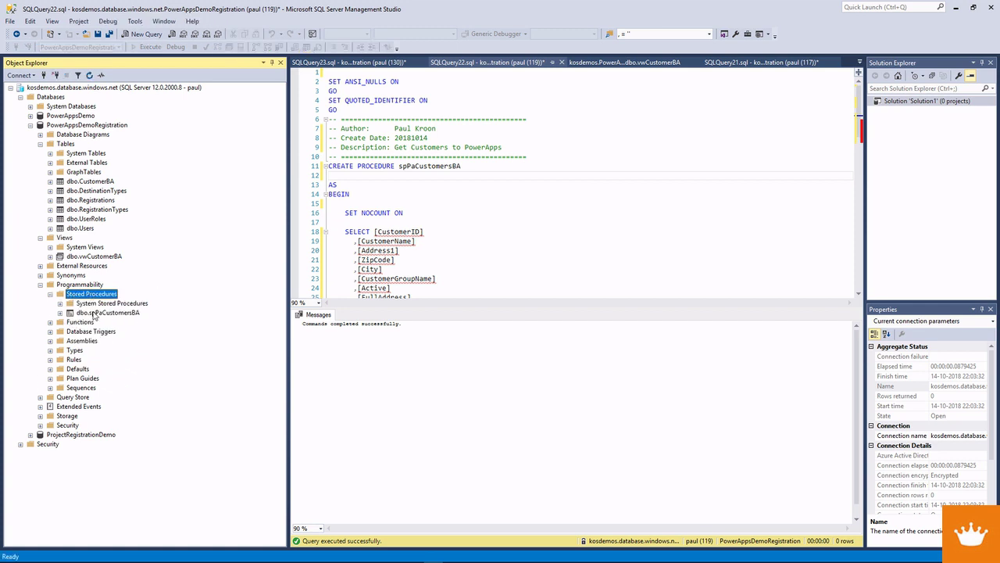
- Execute the dbo.spPaCustomersBA stored procedure without parameters and look through the returned customer rows
{"action": "right_click", "coordinate": [96, 313]}
{"action": "left_click", "coordinate": [130, 342]}
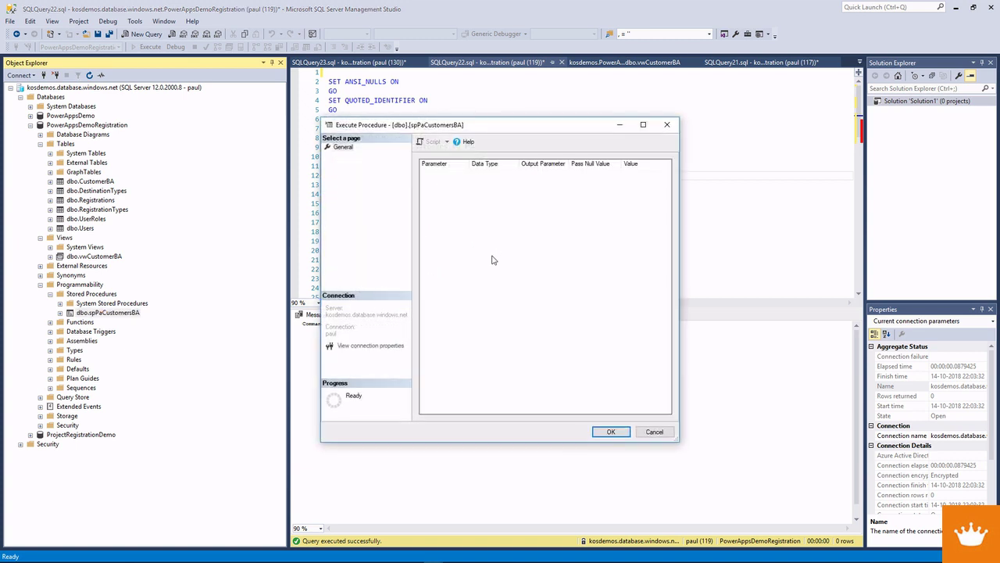
{"action": "left_click", "coordinate": [608, 431]}
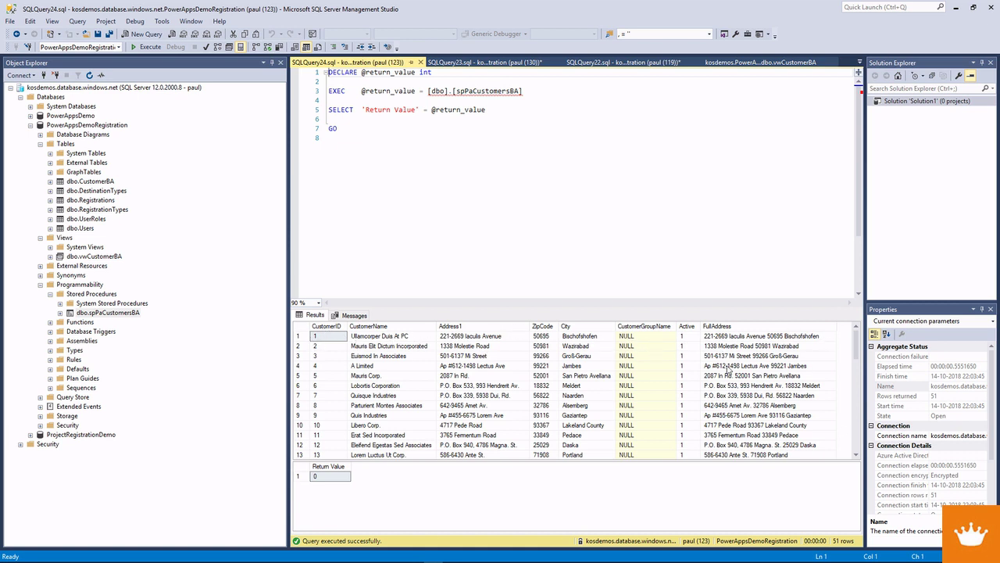
{"action": "left_click_drag", "start_coordinate": [858, 344], "coordinate": [411, 246]}
- Open all rows of dbo.CustomerBA for editing, set Active to False for CustomerID 17 and close the table
{"action": "right_click", "coordinate": [118, 186]}
{"action": "left_click", "coordinate": [237, 221]}
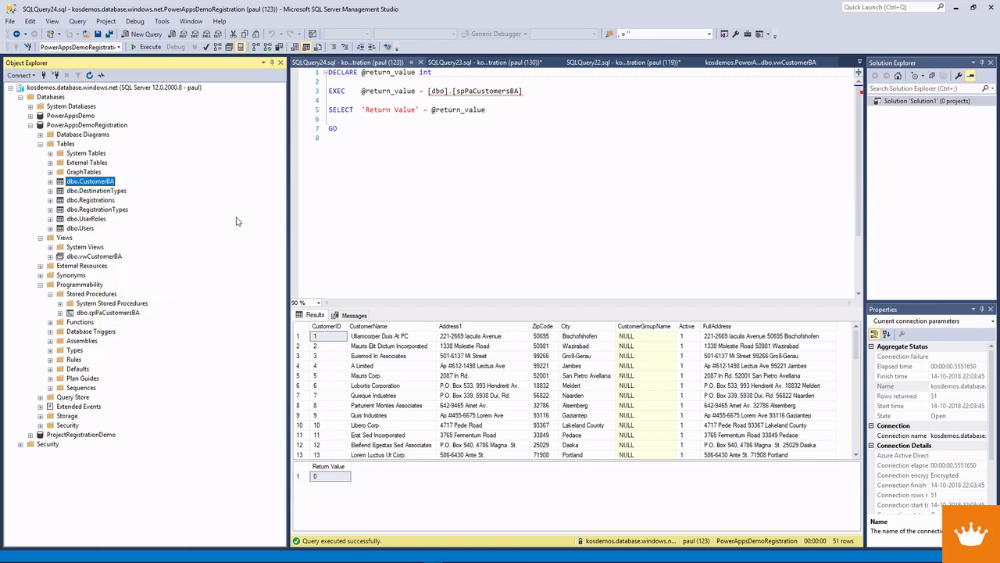
{"action": "left_click", "coordinate": [427, 148]}
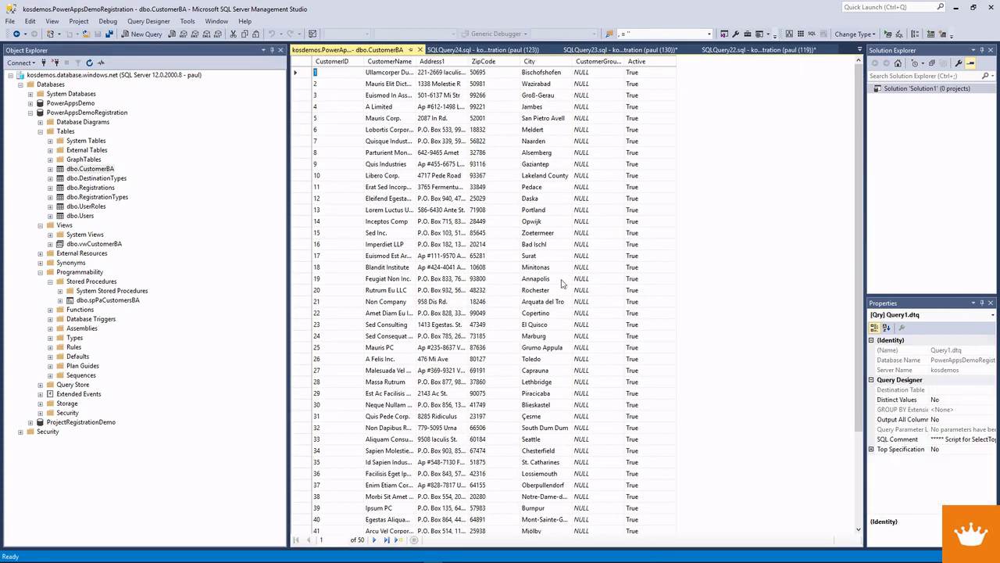
{"action": "left_click", "coordinate": [633, 257]}
{"action": "type", "text": "False"}
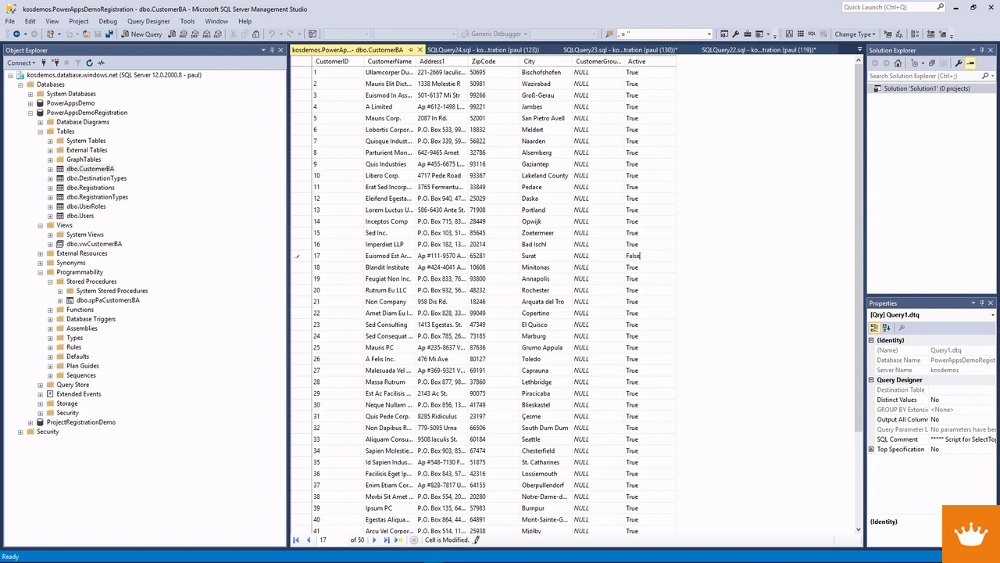
{"action": "left_click", "coordinate": [632, 266]}
{"action": "left_click", "coordinate": [420, 50]}
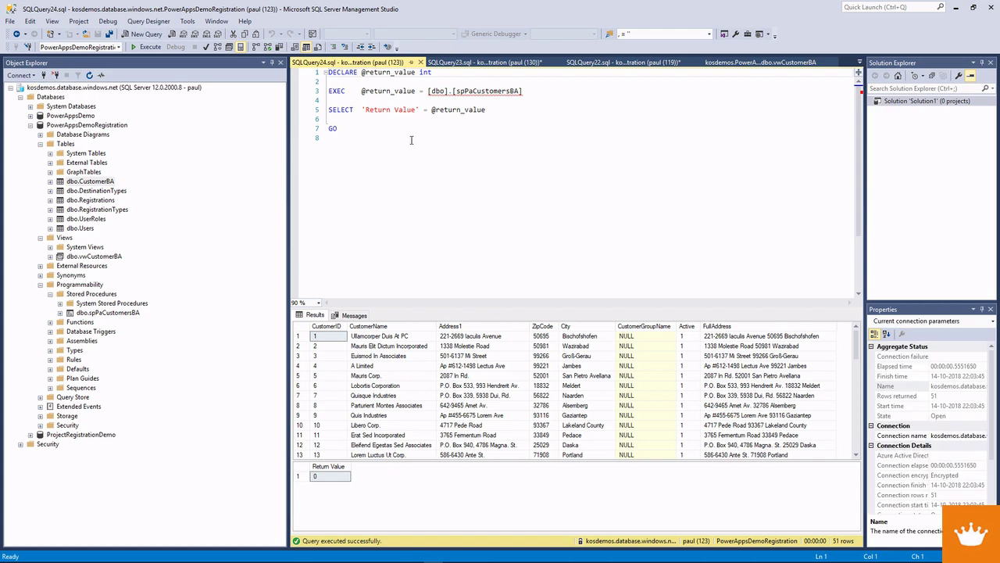
- Rerun the spPaCustomersBA execution query and check the last rows of the results
{"action": "left_click", "coordinate": [390, 110]}
{"action": "key", "text": "F5"}
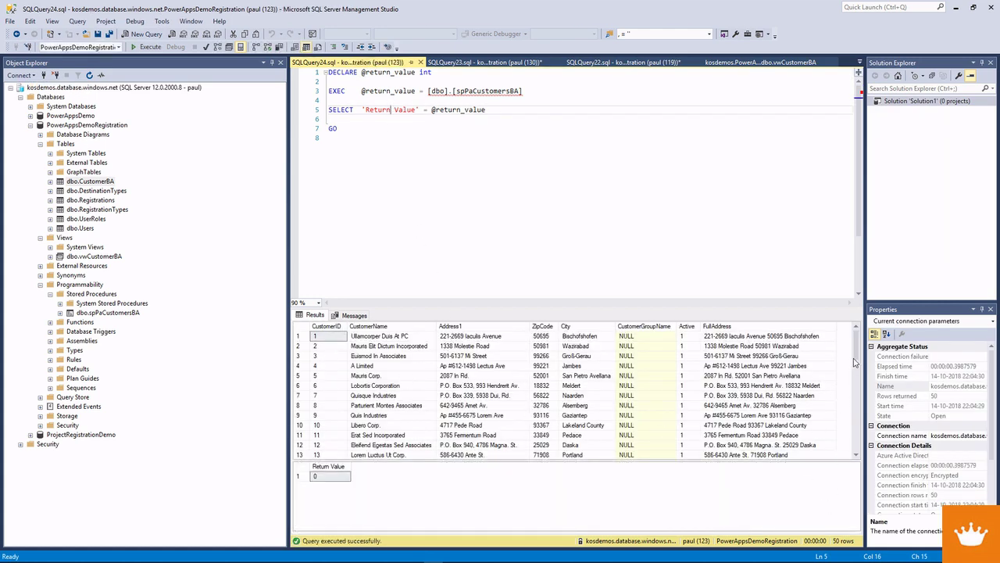
{"action": "left_click_drag", "start_coordinate": [856, 338], "coordinate": [856, 450]}
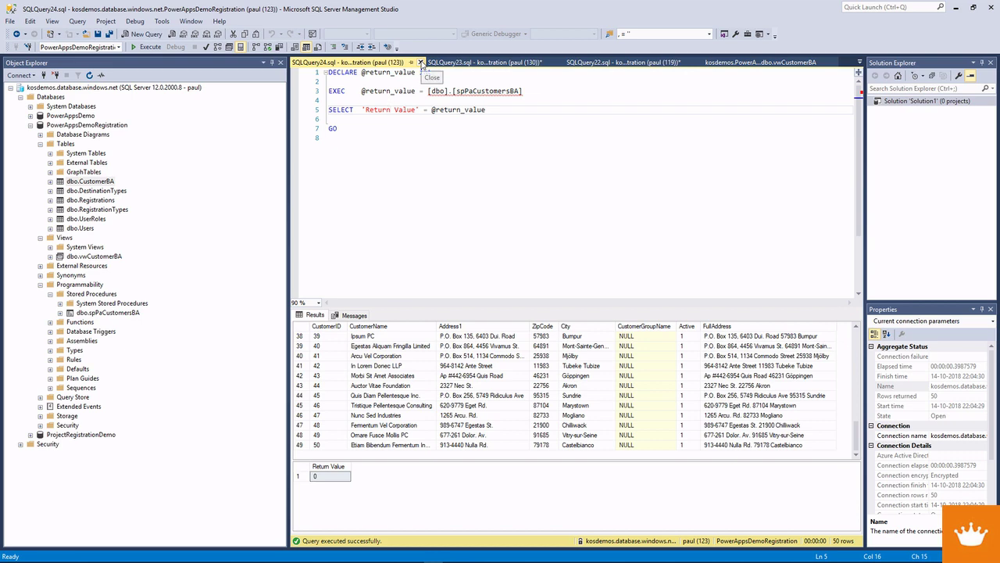
- Close all open query and table documents without saving changes and select dbo.spPaCustomersBA in the database tree
{"action": "left_click", "coordinate": [420, 62]}
{"action": "left_click", "coordinate": [420, 62]}
{"action": "right_click", "coordinate": [352, 64]}
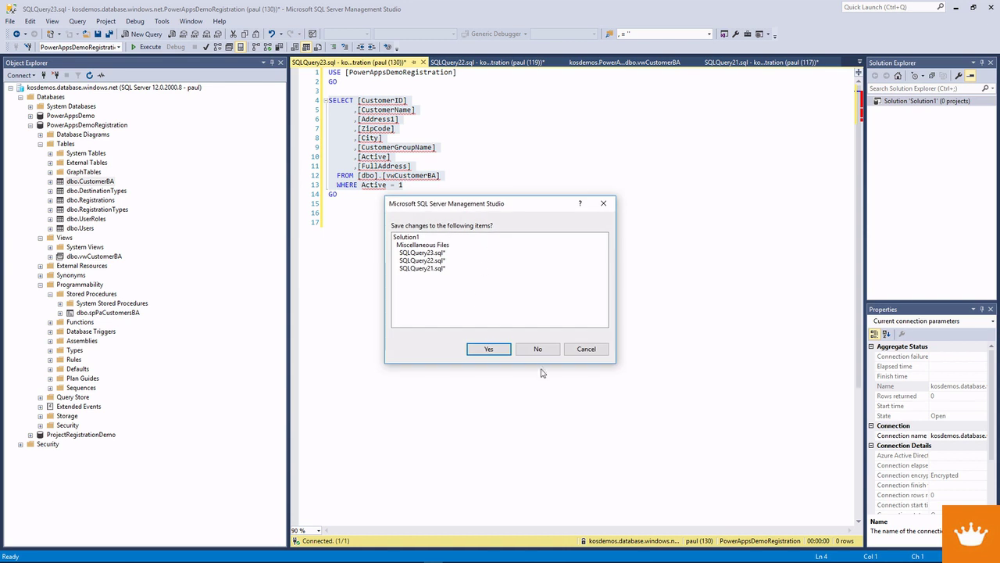
{"action": "left_click", "coordinate": [538, 348]}
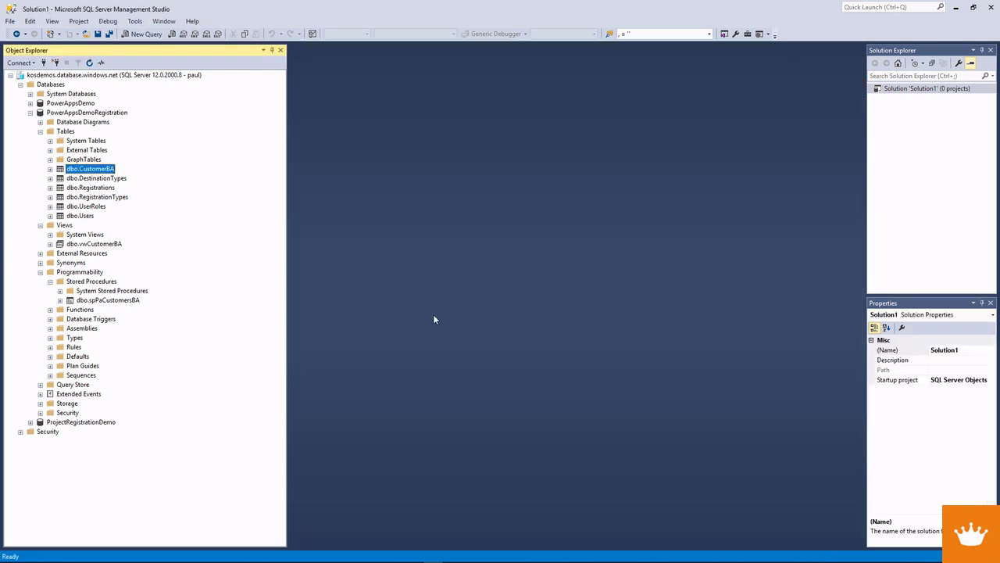
{"action": "left_click", "coordinate": [113, 301]}
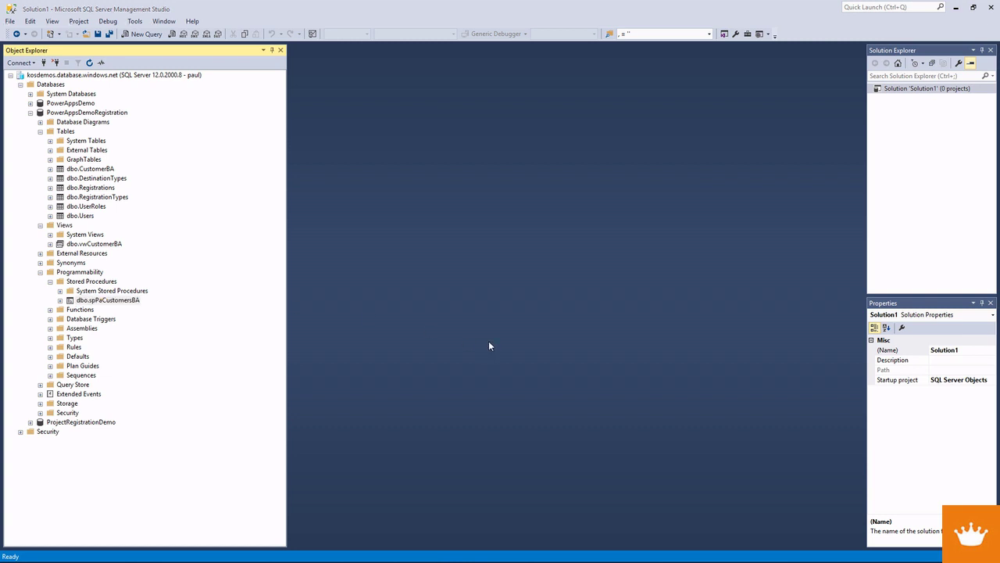
{"action": "key", "text": "alt+Tab"}
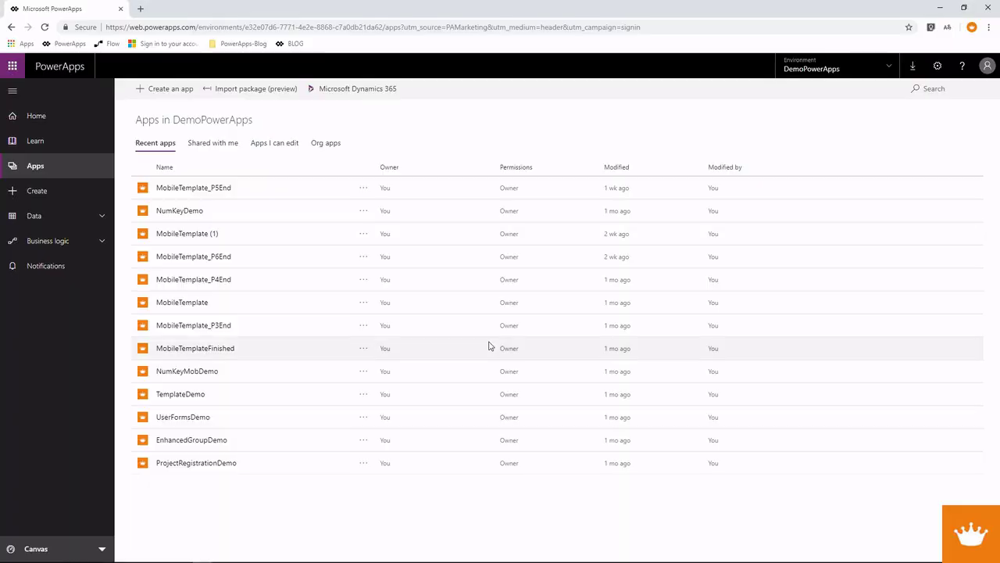
{"action": "left_click", "coordinate": [253, 90]}
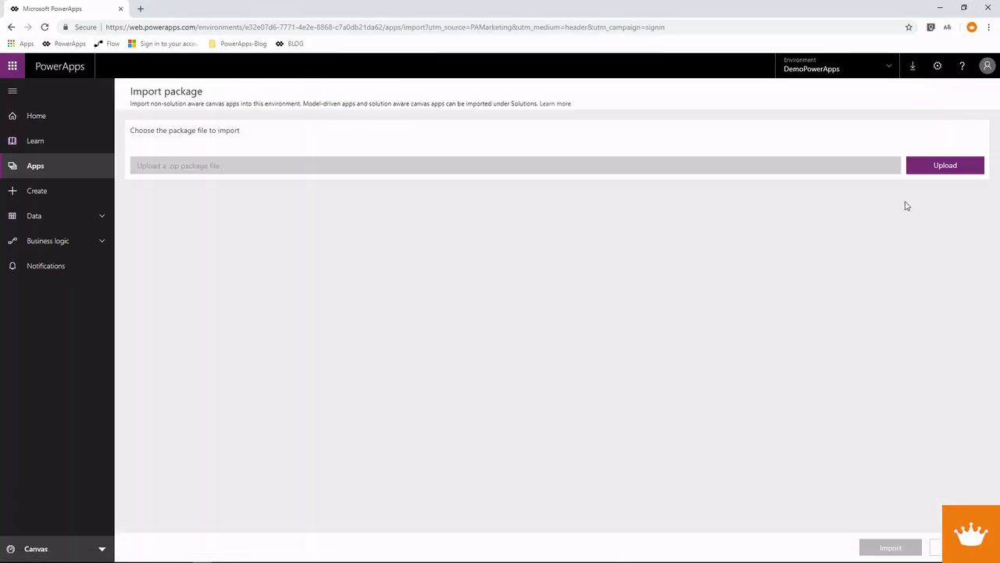
{"action": "left_click", "coordinate": [934, 168]}
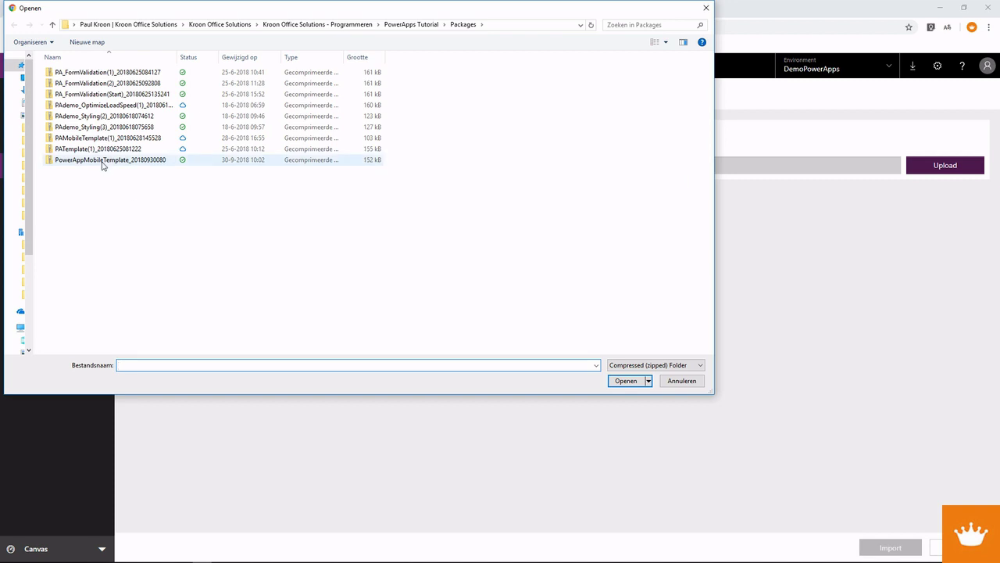
{"action": "left_click", "coordinate": [102, 162]}
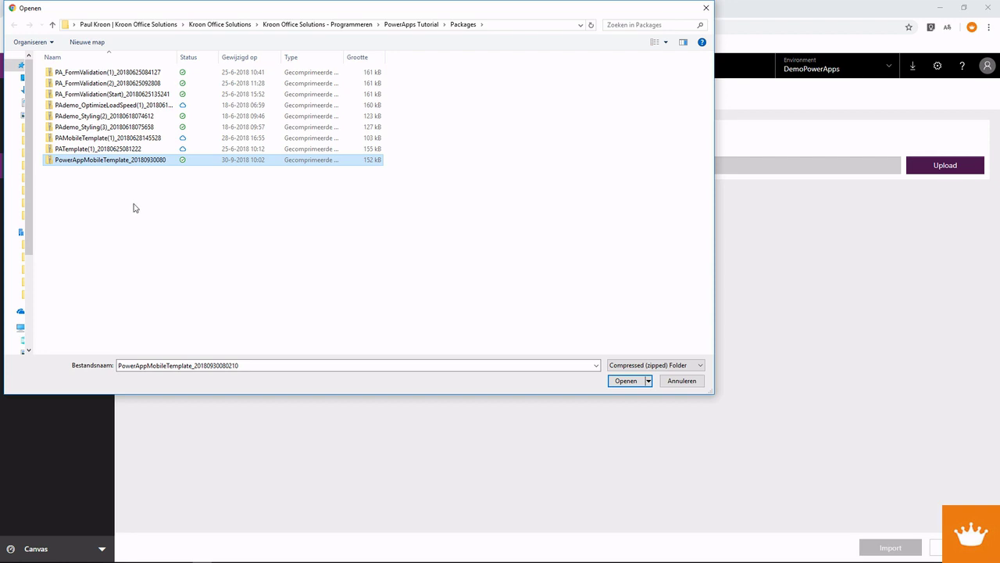
{"action": "left_click", "coordinate": [629, 381]}
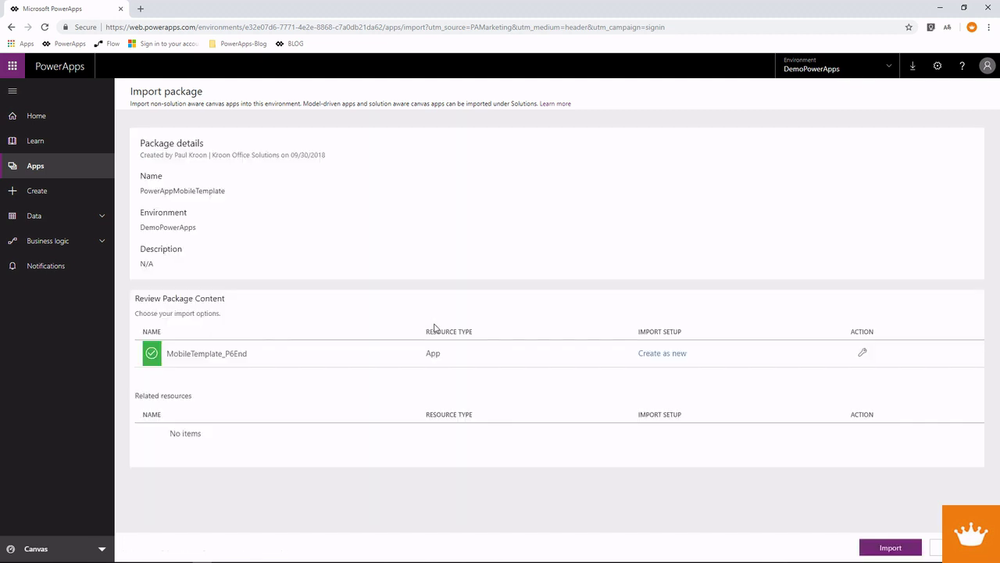
- Set the imported app's resource name to PowerAppsDemoRegistration, taking the name from the database in SQL Server Management Studio
{"action": "left_click", "coordinate": [862, 354]}
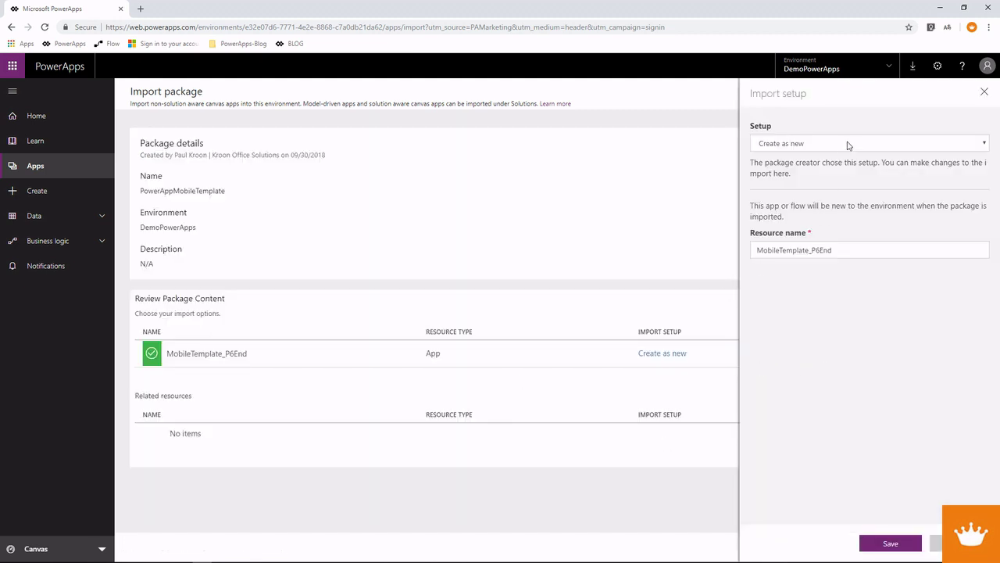
{"action": "double_click", "coordinate": [848, 248]}
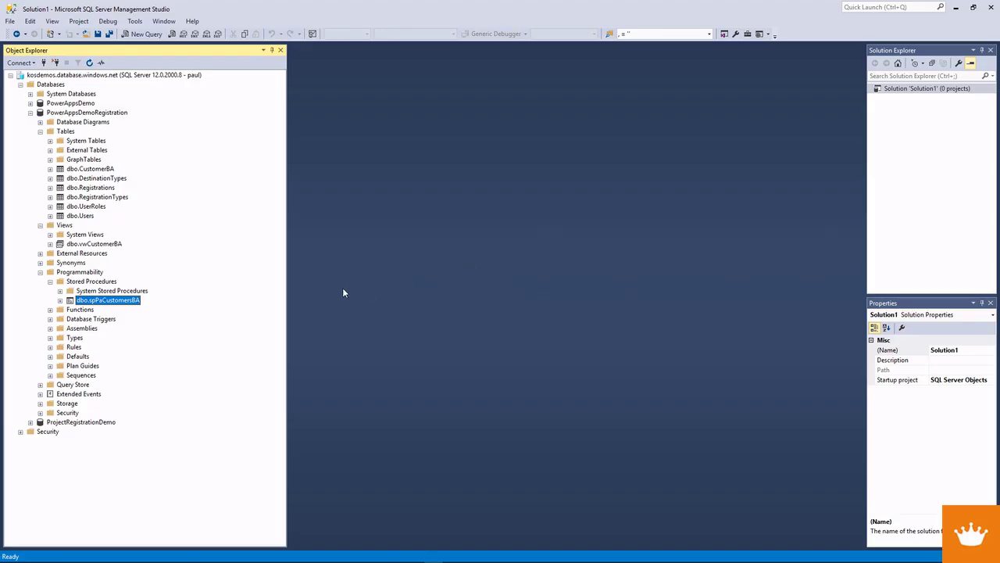
{"action": "right_click", "coordinate": [67, 114]}
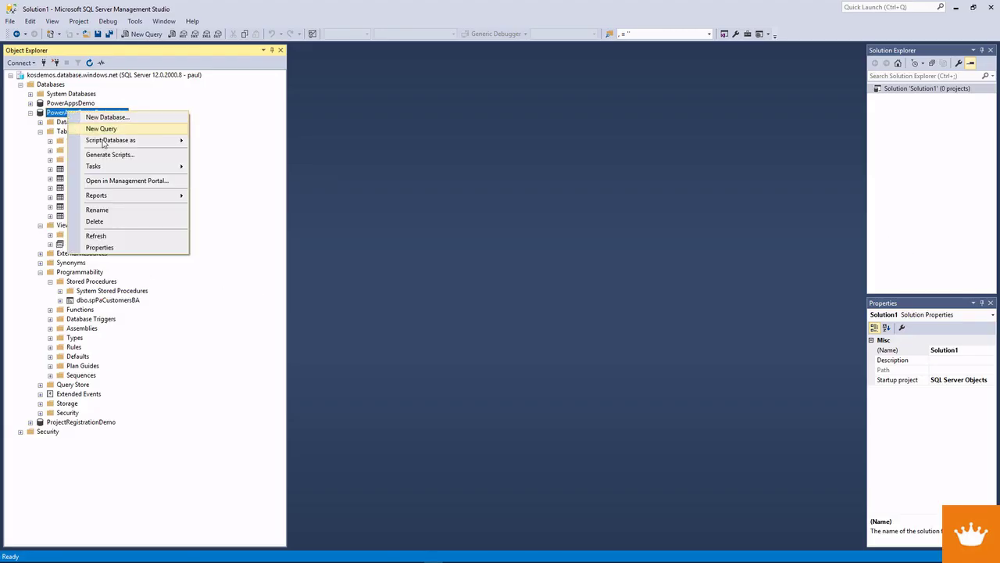
{"action": "left_click", "coordinate": [115, 212]}
{"action": "left_click", "coordinate": [378, 266]}
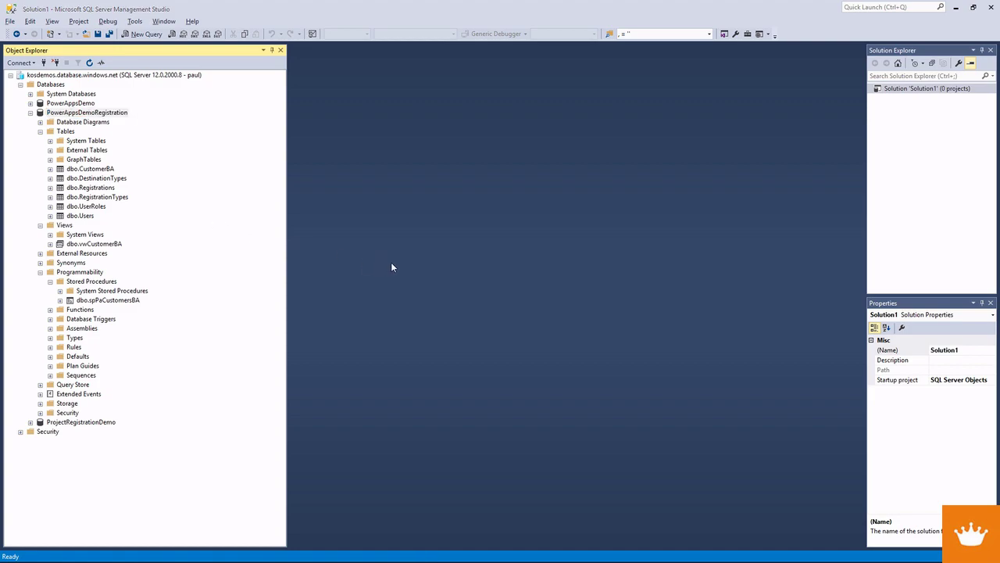
{"action": "key", "text": "alt+Tab"}
{"action": "key", "text": "ctrl+a"}
{"action": "type", "text": "PowerAppsDemoRegistration"}
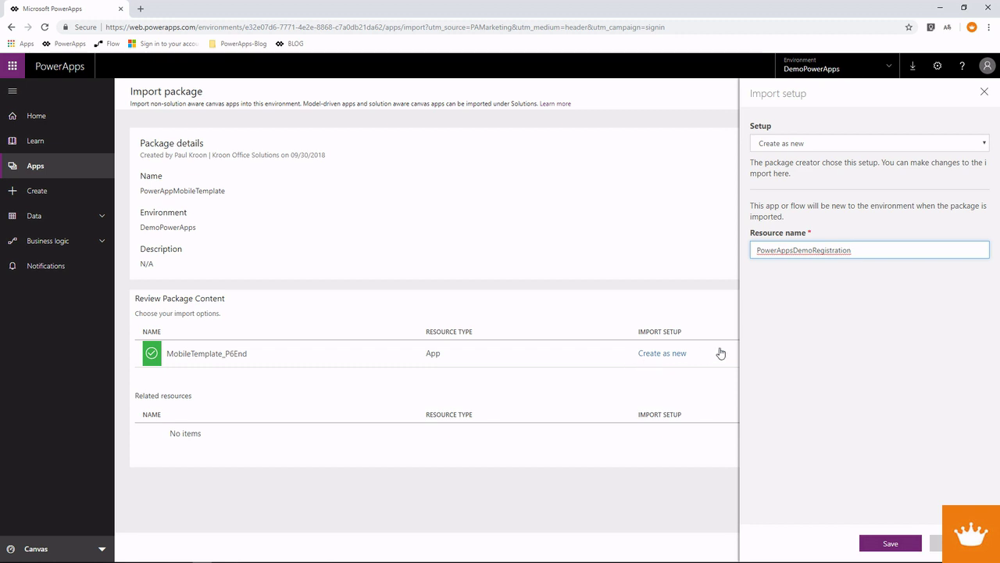
- Keep the import setup as Create as new, save it and import the package
{"action": "left_click", "coordinate": [985, 147]}
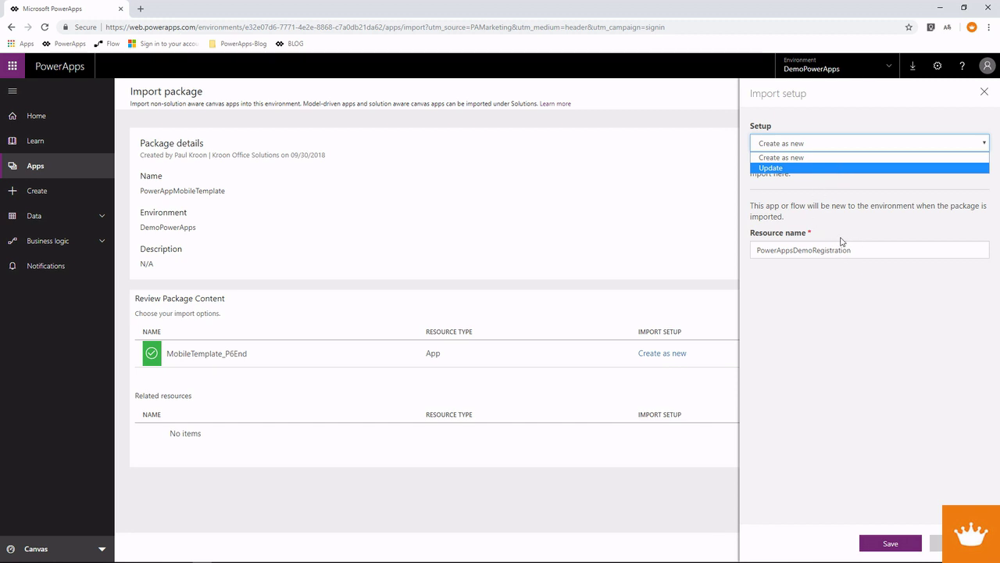
{"action": "left_click", "coordinate": [825, 159]}
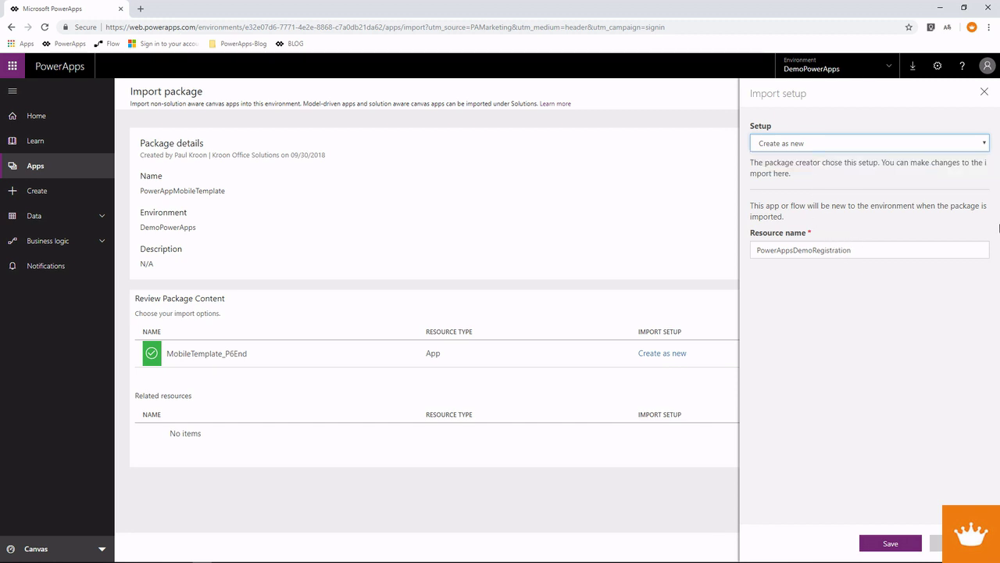
{"action": "left_click", "coordinate": [892, 544]}
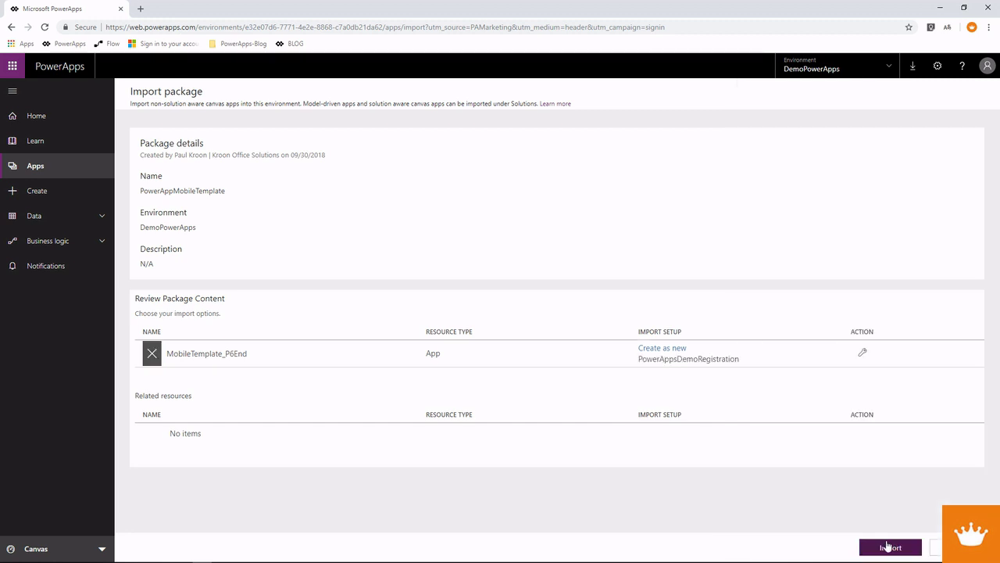
{"action": "left_click", "coordinate": [896, 551]}
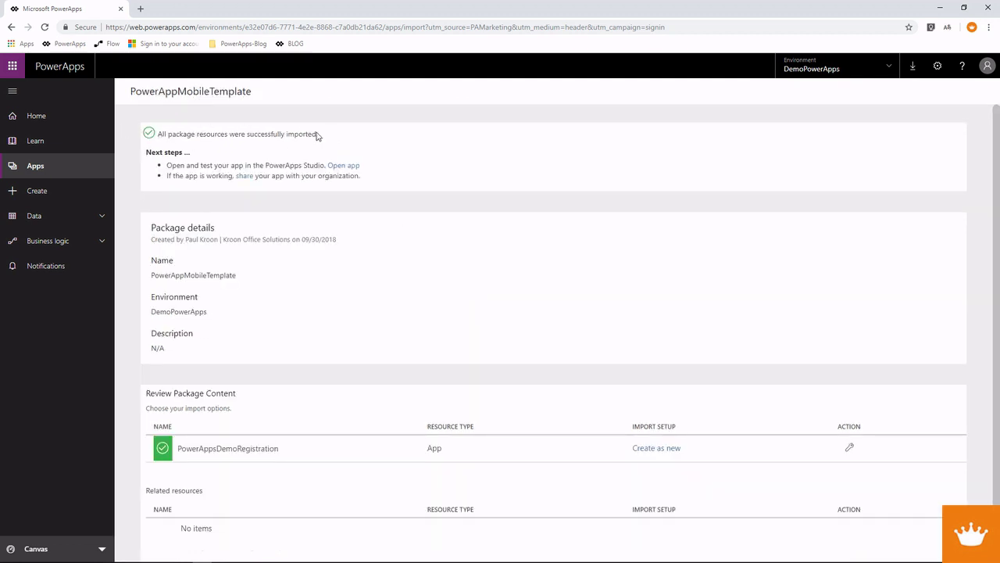
- Open the PowerAppsDemoRegistration app for editing from the apps list and allow it to use the Office 365 Users connection
{"action": "left_click", "coordinate": [31, 140]}
{"action": "left_click", "coordinate": [37, 166]}
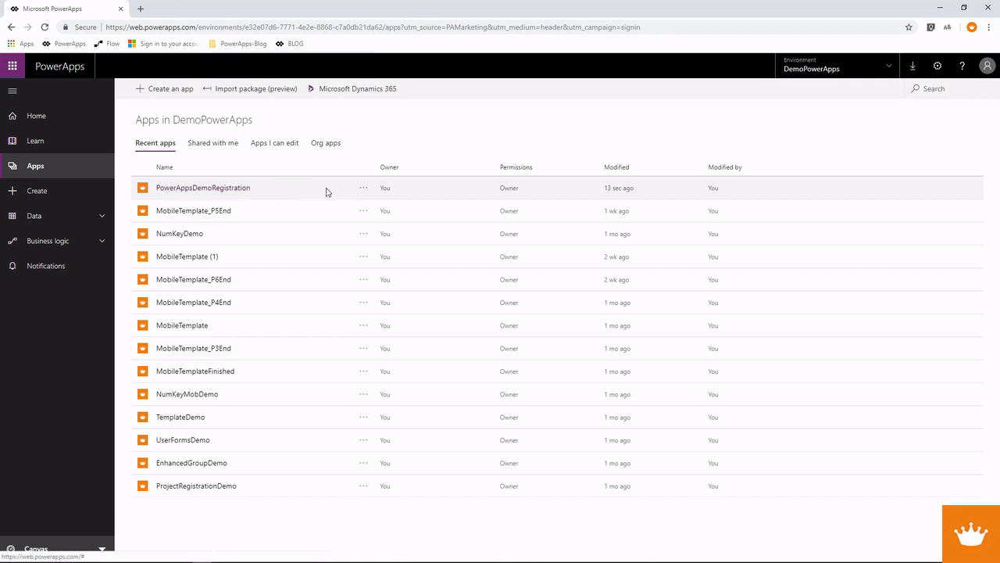
{"action": "left_click", "coordinate": [363, 189]}
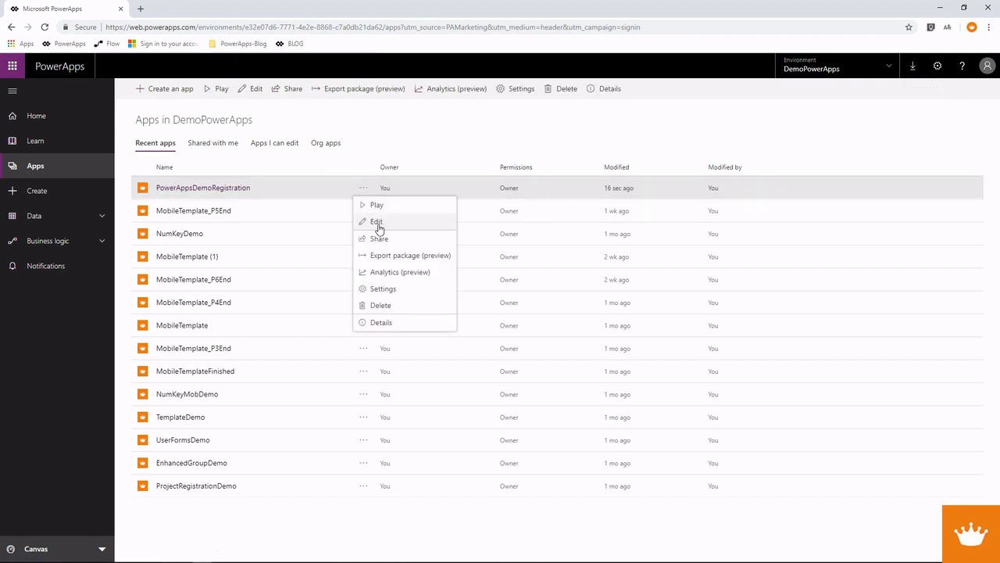
{"action": "left_click", "coordinate": [378, 223]}
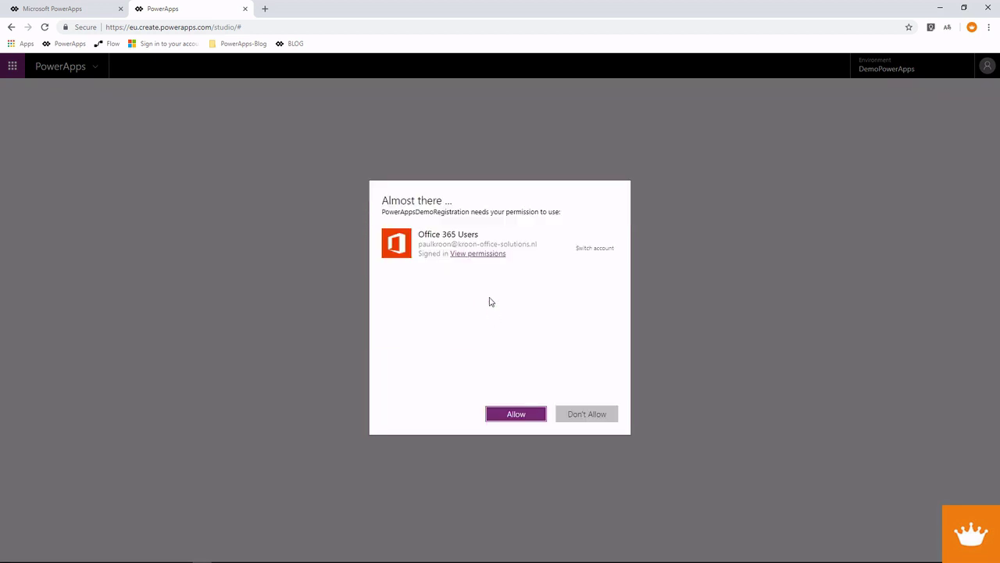
{"action": "left_click", "coordinate": [524, 415]}
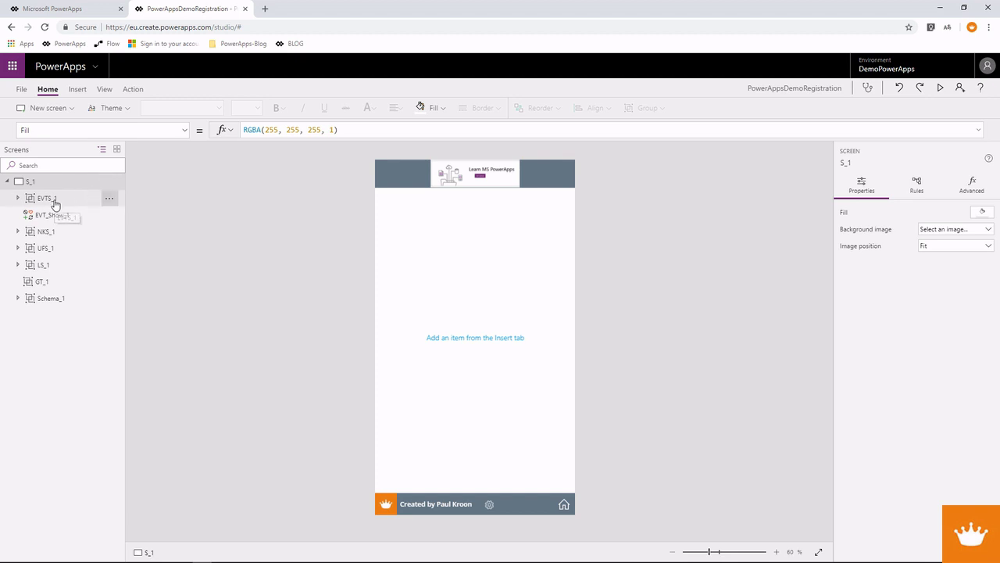
- Open the app settings and review the app's name, icon, screen size and orientation
{"action": "left_click", "coordinate": [21, 89]}
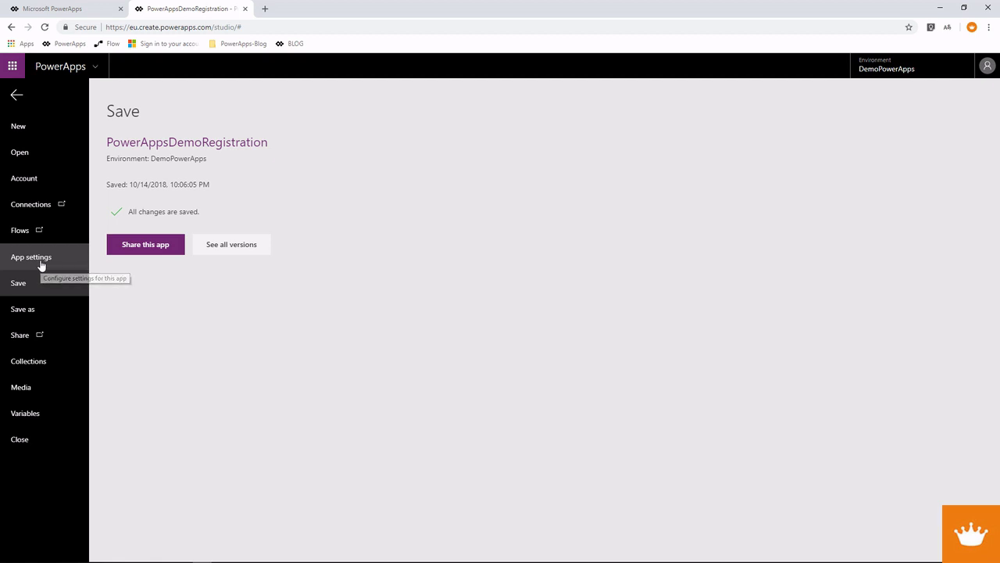
{"action": "left_click", "coordinate": [12, 261]}
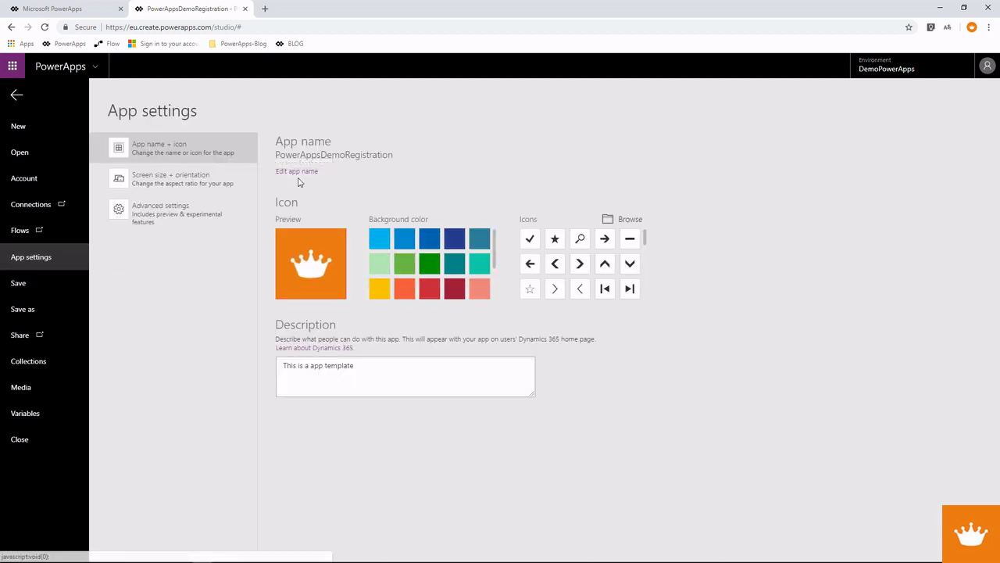
{"action": "left_click", "coordinate": [160, 181]}
{"action": "left_click", "coordinate": [166, 153]}
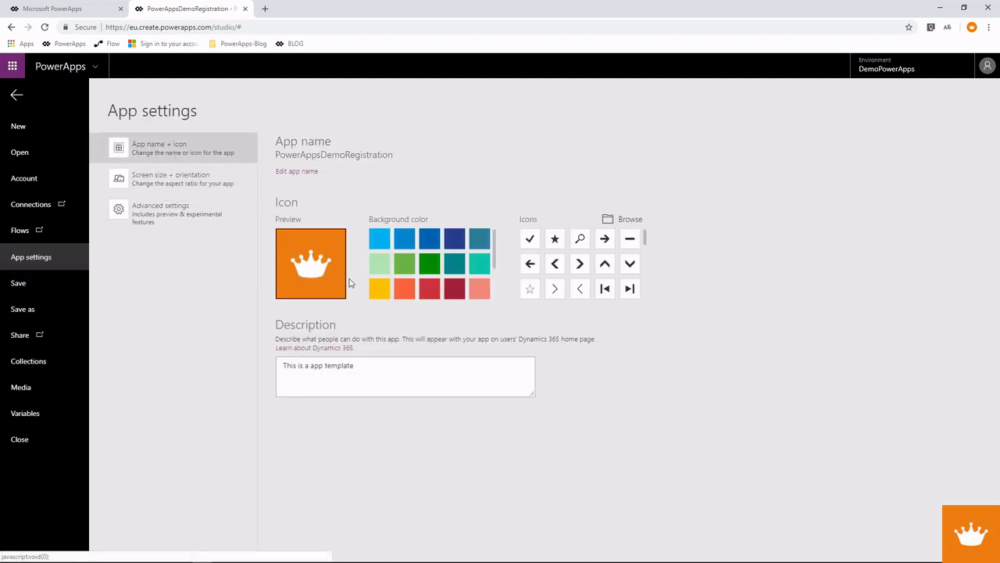
{"action": "left_click", "coordinate": [148, 178]}
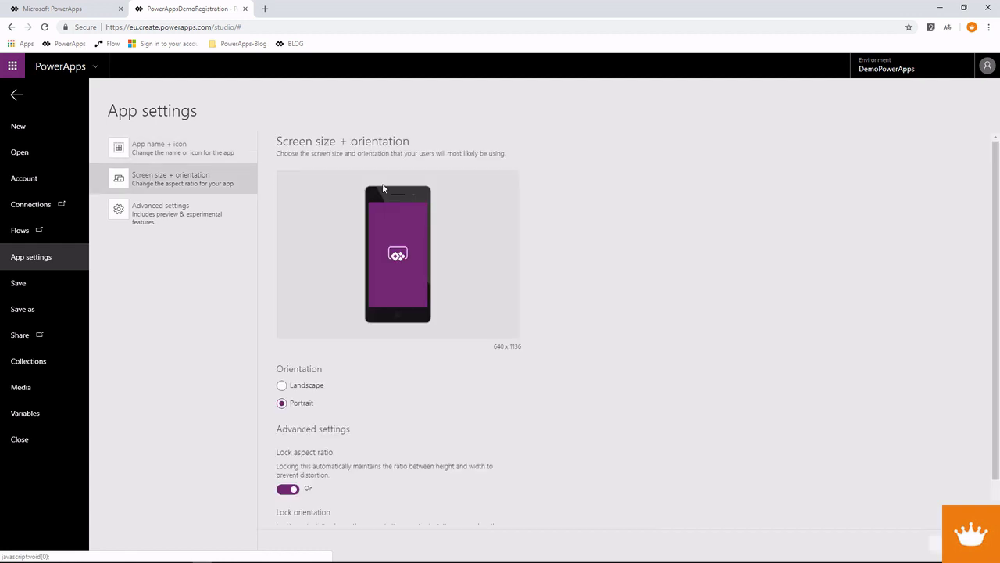
- Set the data row limit for non-delegable queries to 2000 and look through the preview and experimental features
{"action": "left_click", "coordinate": [157, 215]}
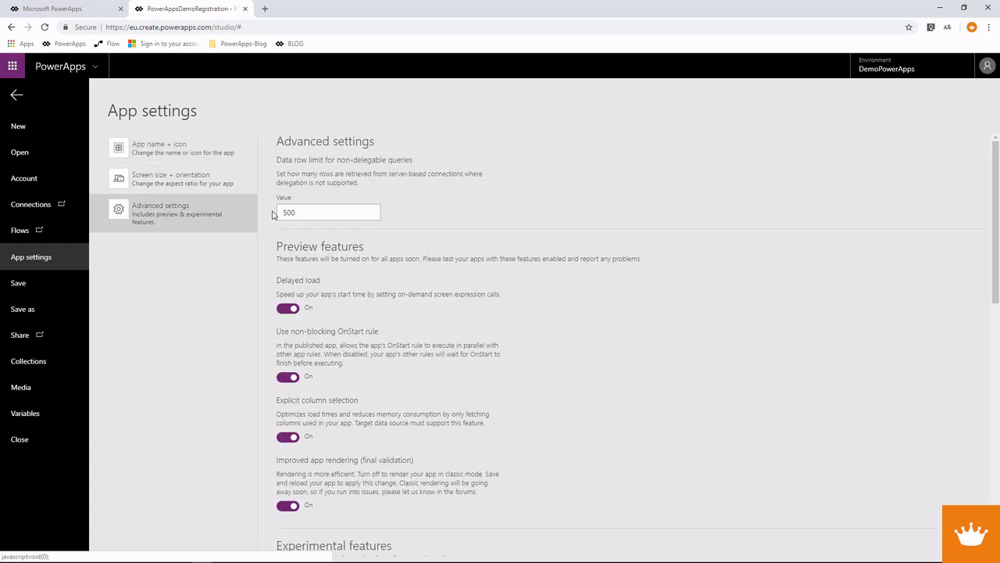
{"action": "left_click_drag", "start_coordinate": [312, 212], "coordinate": [268, 216]}
{"action": "type", "text": "2000"}
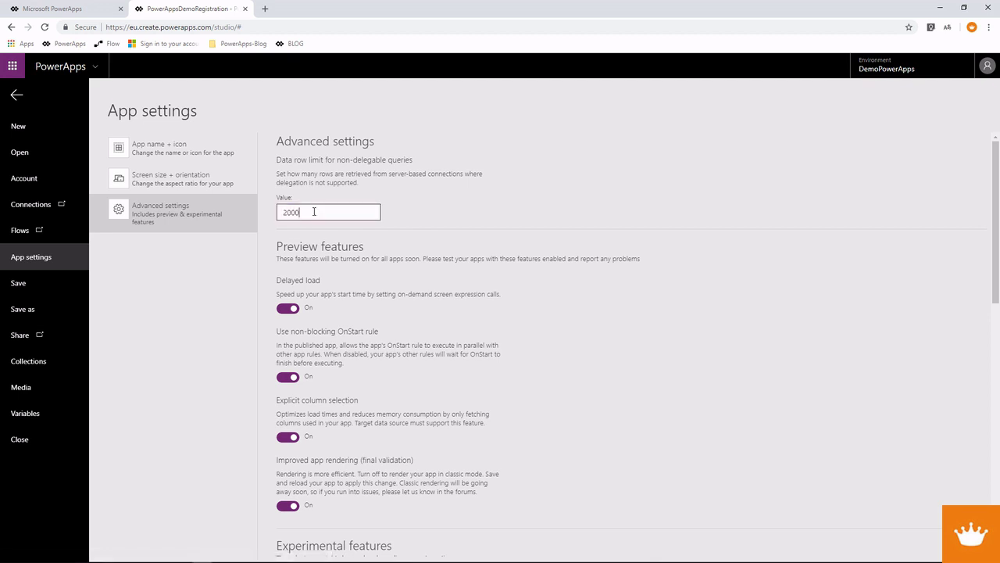
{"action": "left_click_drag", "start_coordinate": [314, 211], "coordinate": [285, 211]}
{"action": "scroll", "coordinate": [355, 290], "scroll_direction": "down", "scroll_amount": 1}
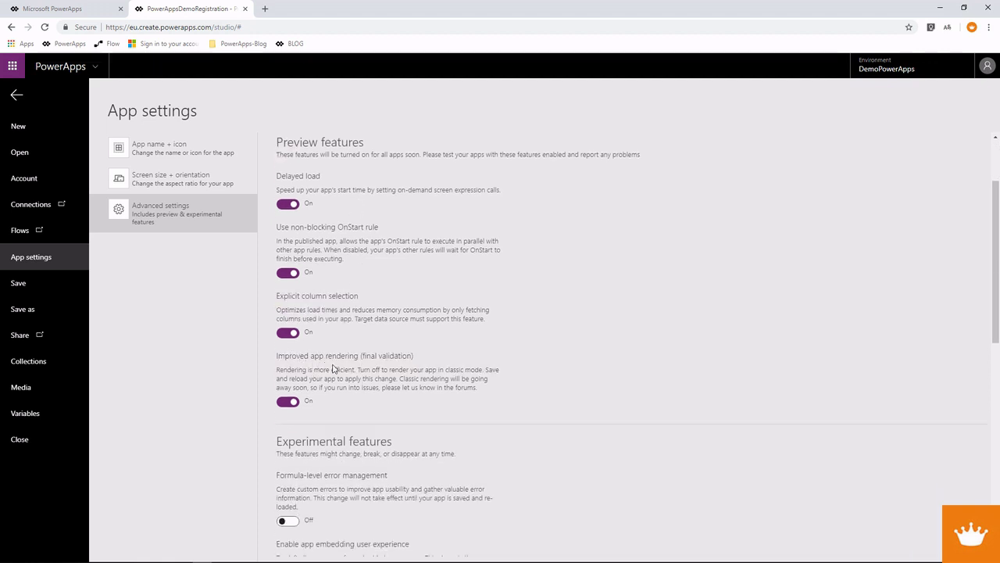
{"action": "scroll", "coordinate": [431, 454], "scroll_direction": "down", "scroll_amount": 1}
{"action": "scroll", "coordinate": [432, 455], "scroll_direction": "down", "scroll_amount": 5}
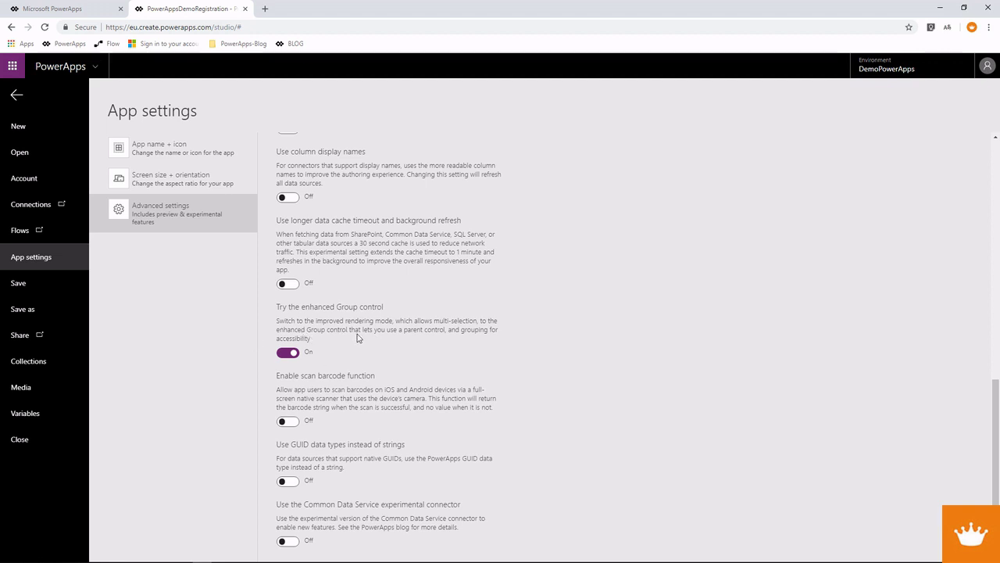
- Save the PowerAppsDemoRegistration app and return to the editing canvas
{"action": "left_click", "coordinate": [18, 283]}
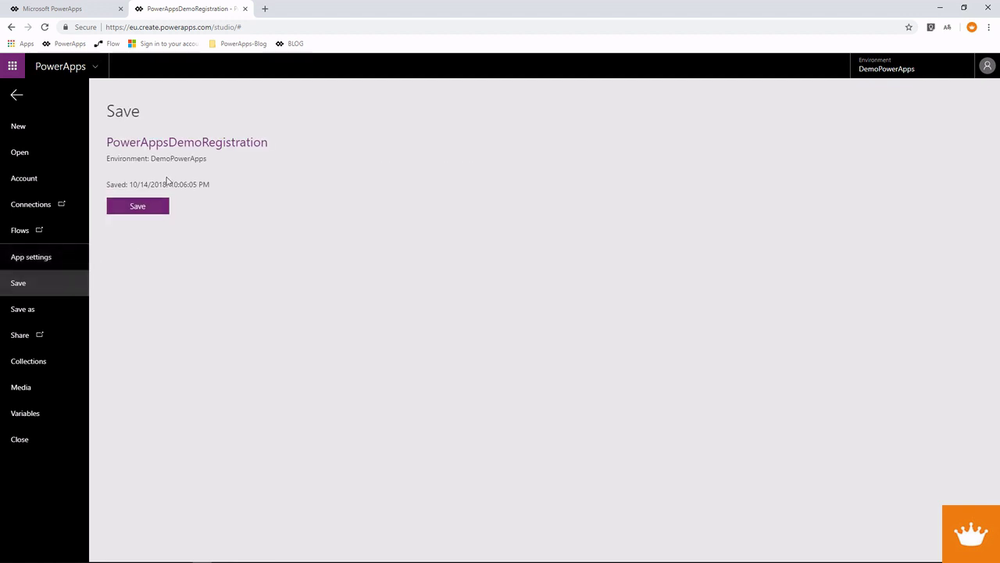
{"action": "left_click", "coordinate": [137, 206]}
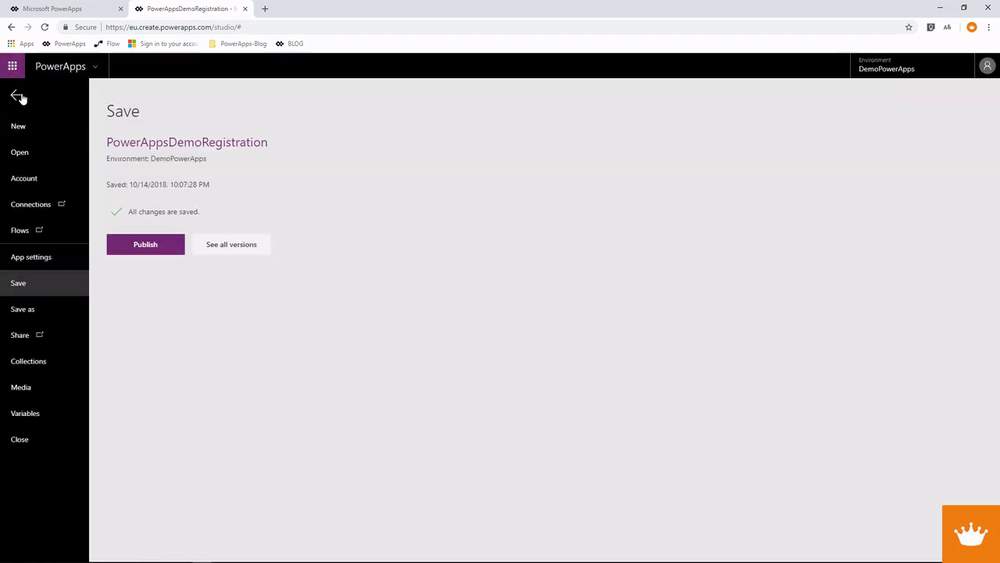
{"action": "left_click", "coordinate": [17, 96]}
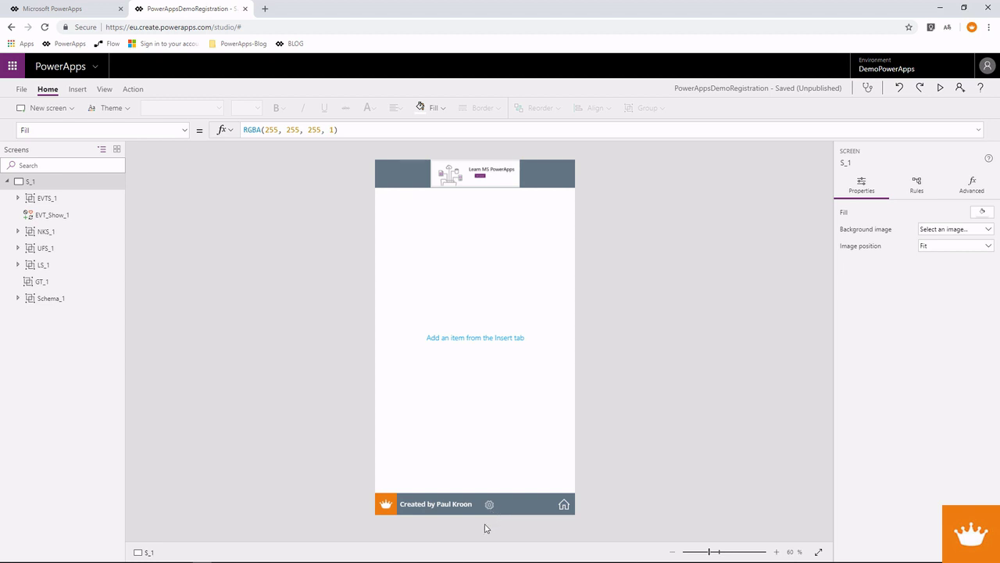
- Open the app's Events overlay and examine the OnChange formula of the OnStart toggle, including its UpdateContext line
{"action": "key", "text": "F5"}
{"action": "key", "text": "Escape"}
{"action": "left_click", "coordinate": [488, 507], "text": "alt"}
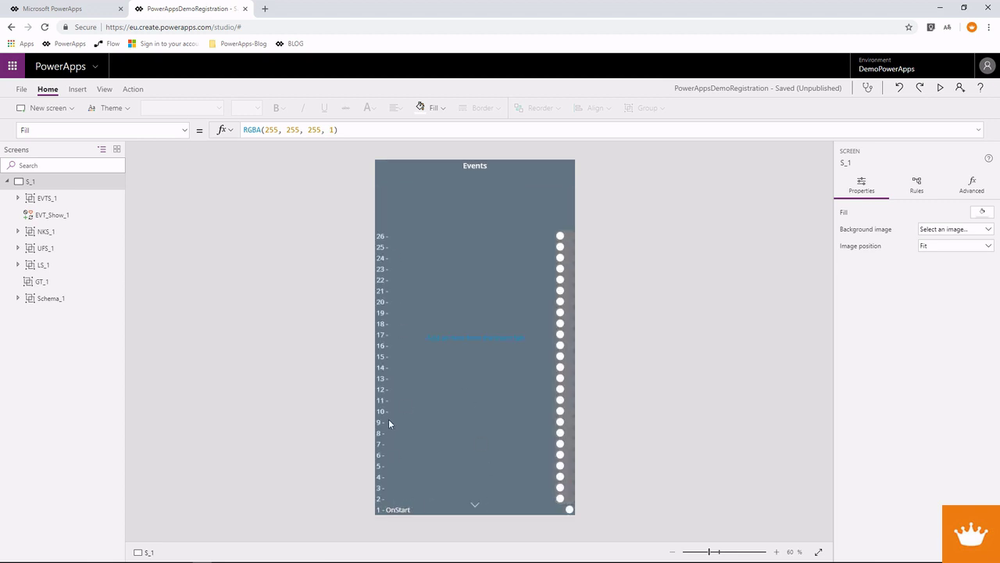
{"action": "left_click", "coordinate": [414, 512]}
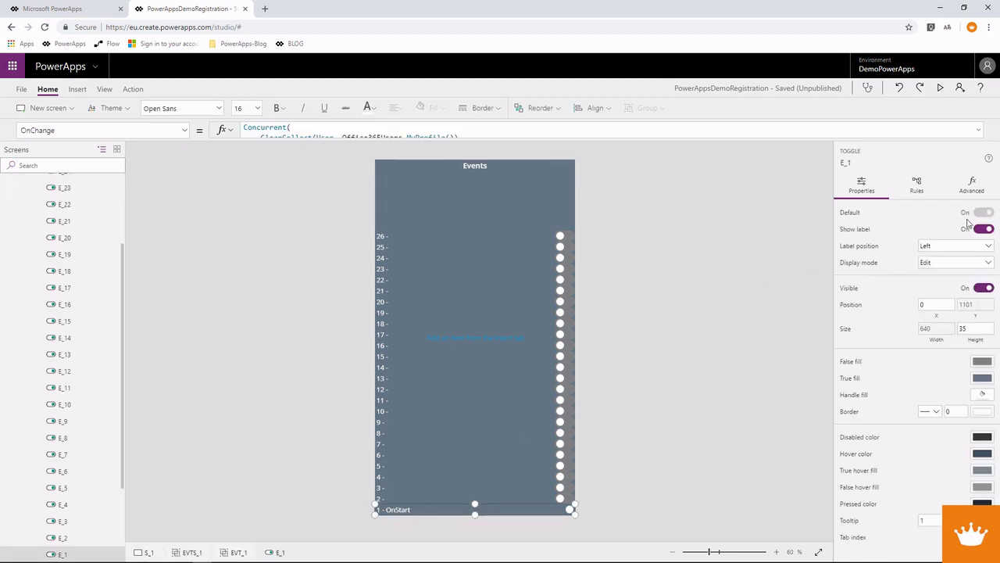
{"action": "left_click", "coordinate": [978, 130]}
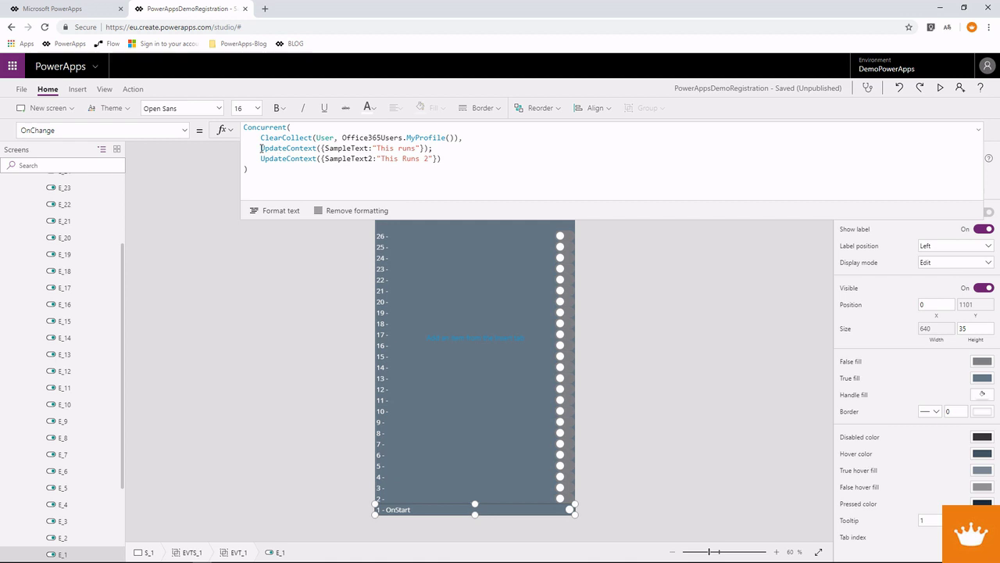
{"action": "left_click_drag", "start_coordinate": [261, 148], "coordinate": [428, 148]}
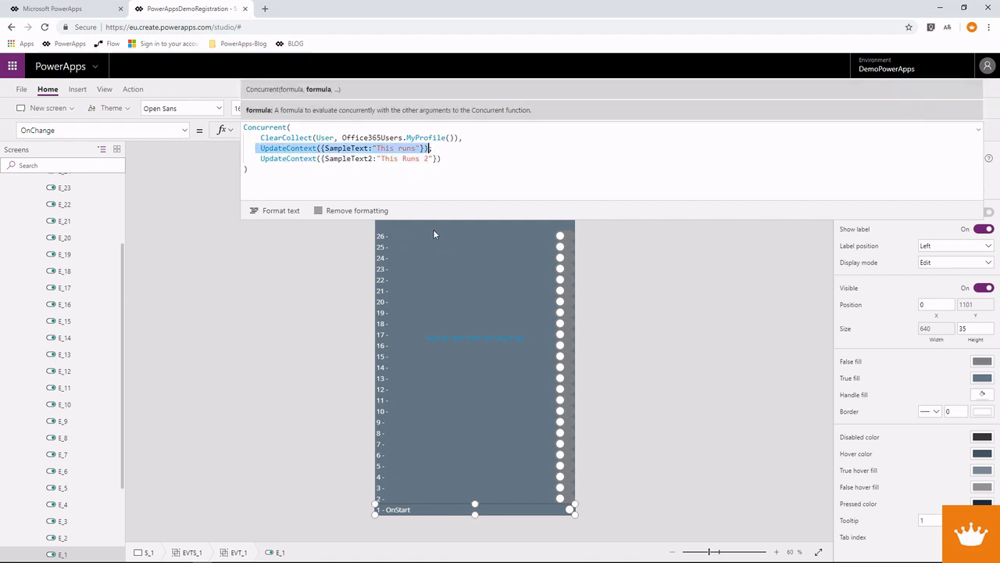
- Start creating a new flow from the PowerApps button template for event toggle 26
{"action": "left_click", "coordinate": [132, 89]}
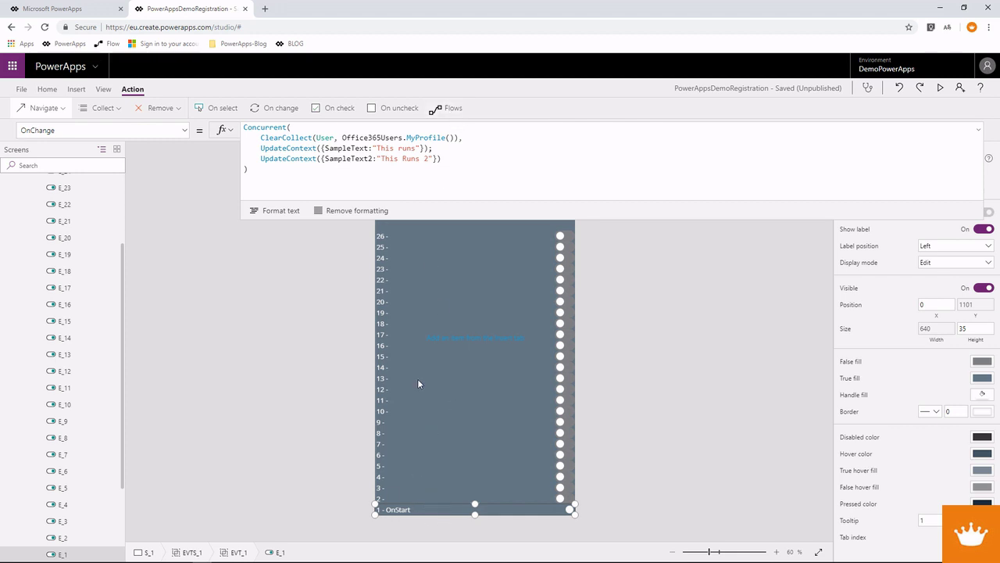
{"action": "left_click", "coordinate": [394, 236]}
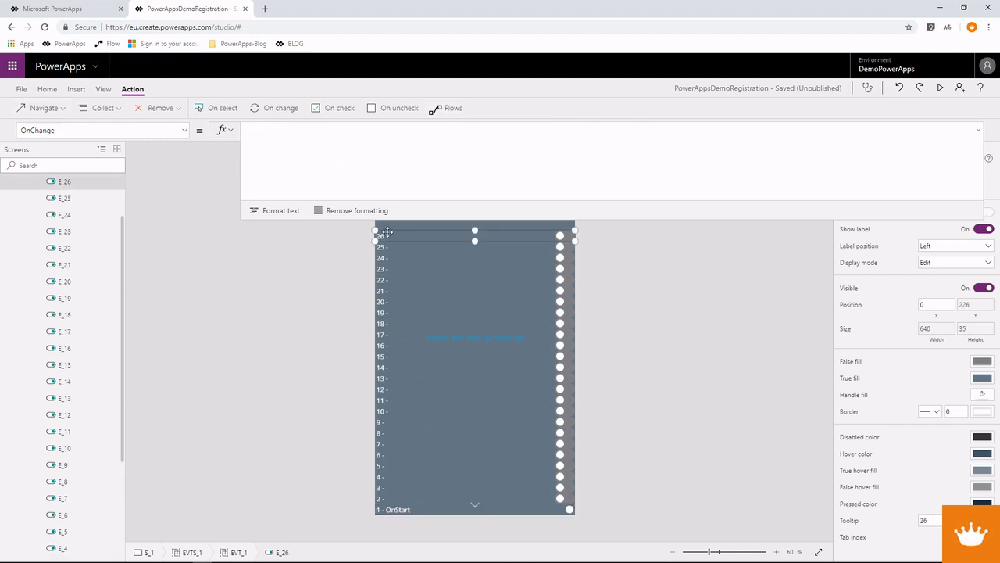
{"action": "left_click", "coordinate": [447, 108]}
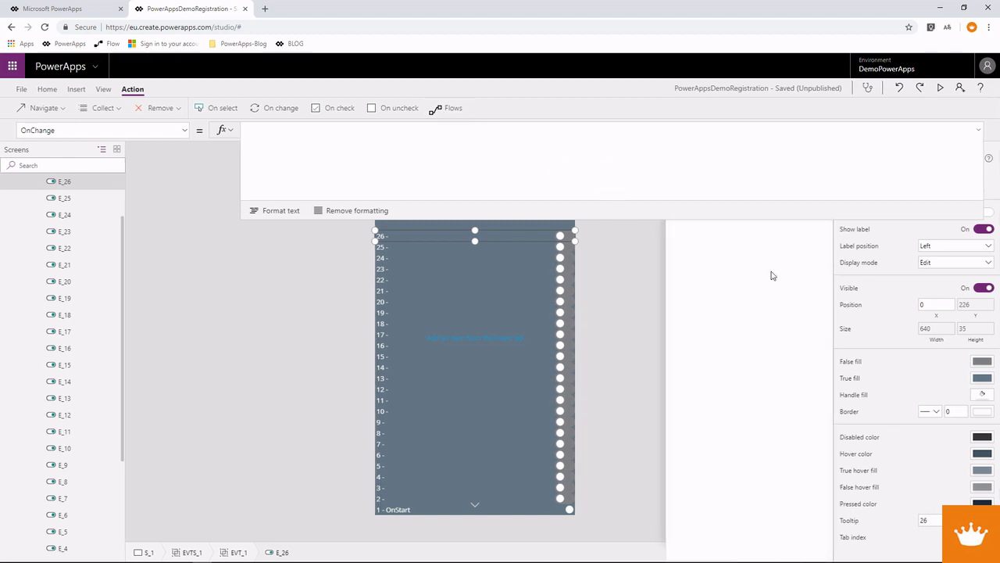
{"action": "left_click", "coordinate": [978, 131]}
{"action": "left_click", "coordinate": [699, 206]}
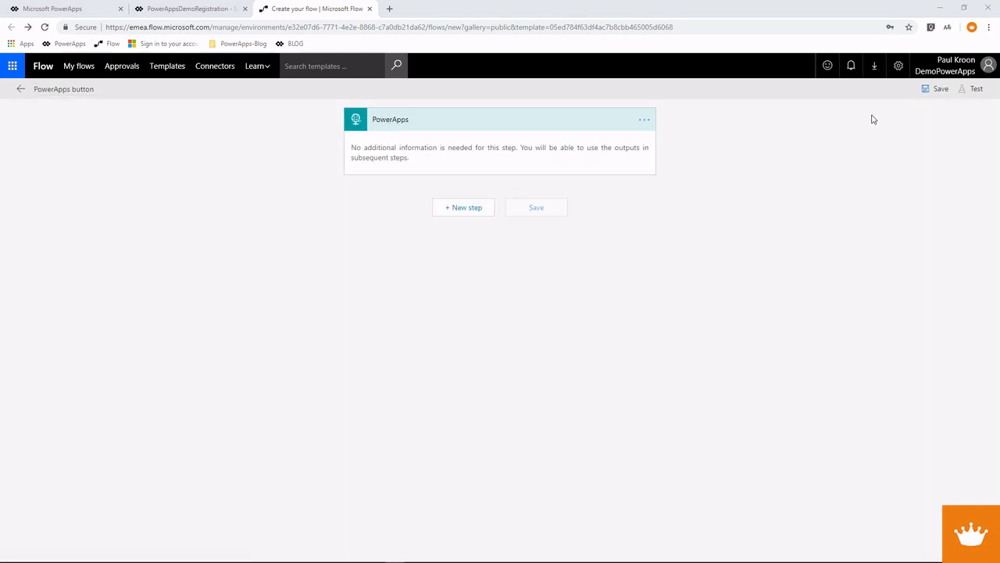
{"action": "left_click", "coordinate": [899, 69]}
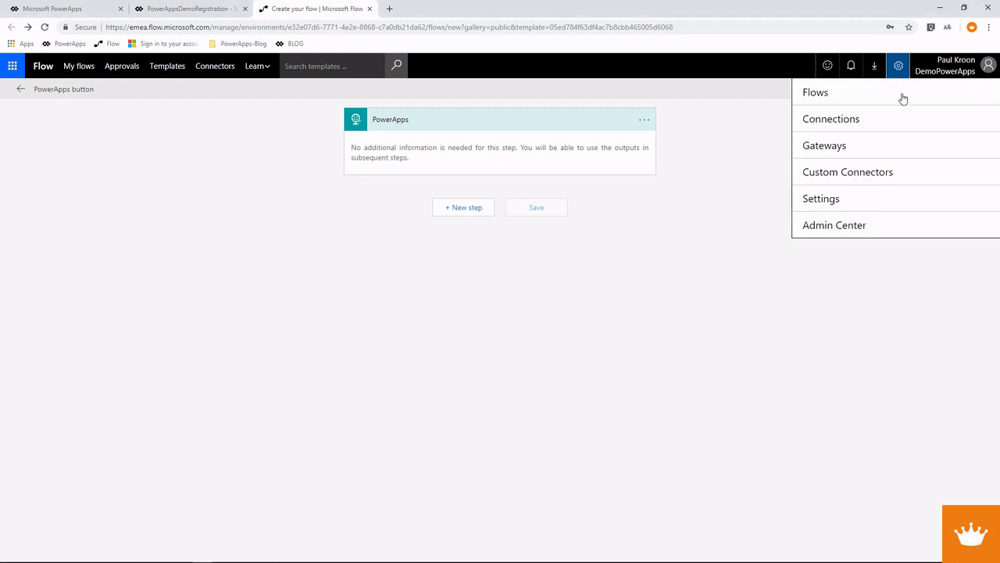
{"action": "left_click", "coordinate": [837, 119]}
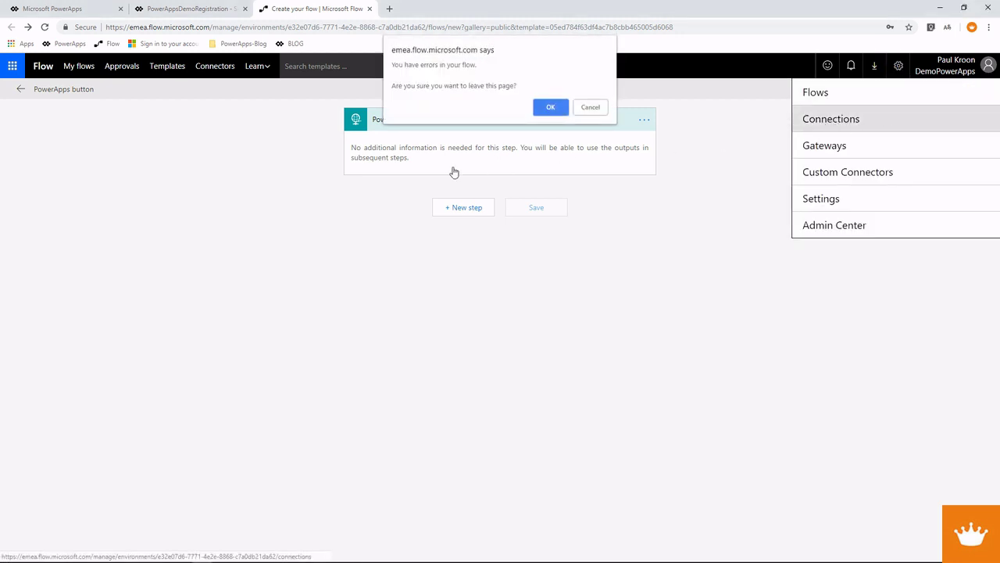
{"action": "left_click", "coordinate": [591, 107]}
- Open Microsoft Flow in a separate browser tab, review the connectors offered for a new connection, and close that tab
{"action": "right_click", "coordinate": [38, 69]}
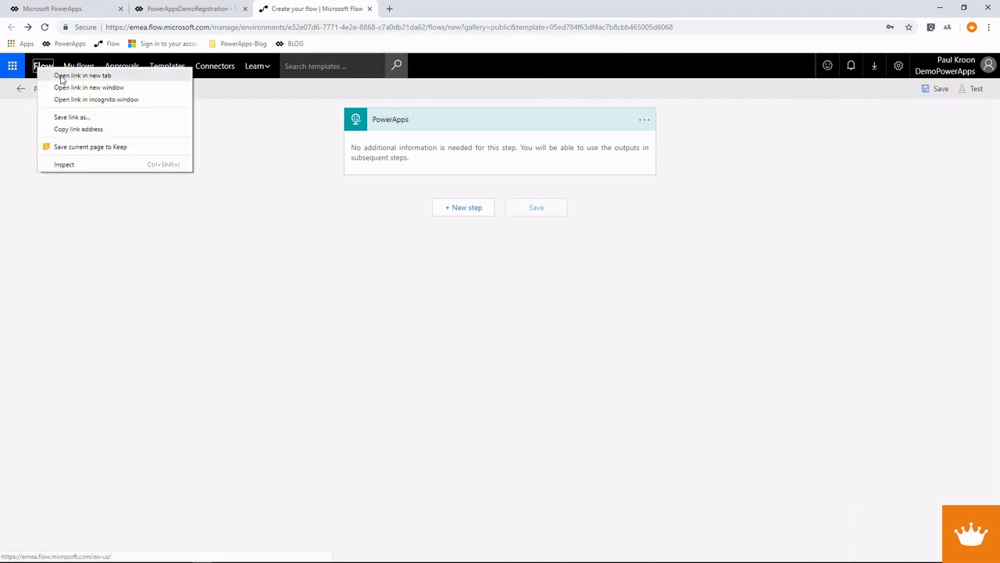
{"action": "left_click", "coordinate": [78, 76]}
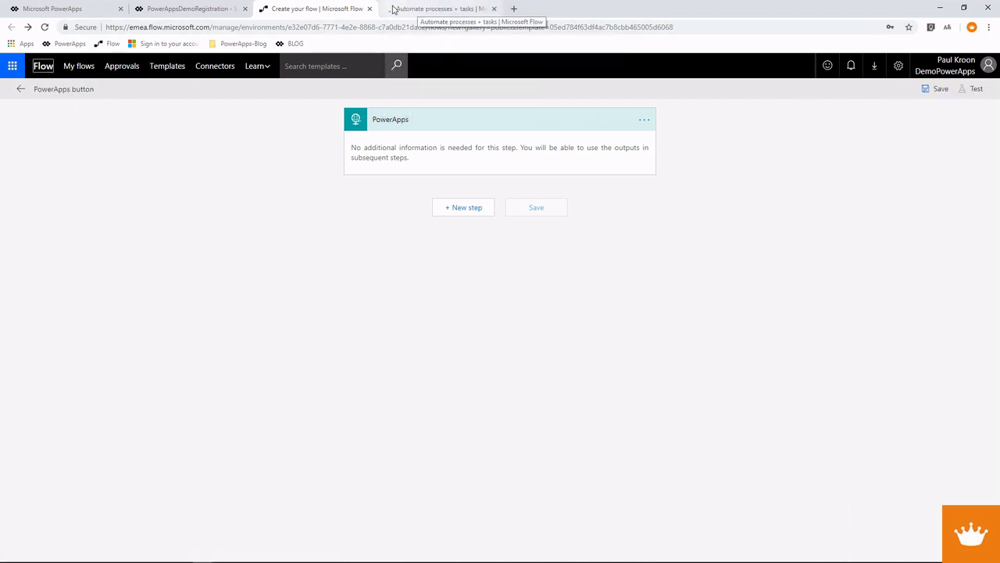
{"action": "left_click", "coordinate": [438, 10]}
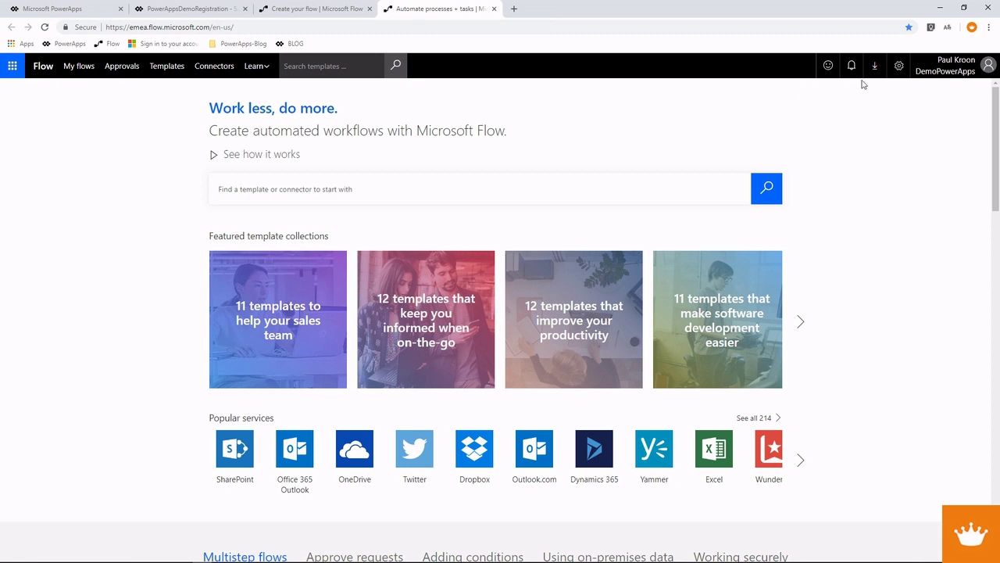
{"action": "left_click", "coordinate": [898, 66]}
{"action": "left_click", "coordinate": [895, 118]}
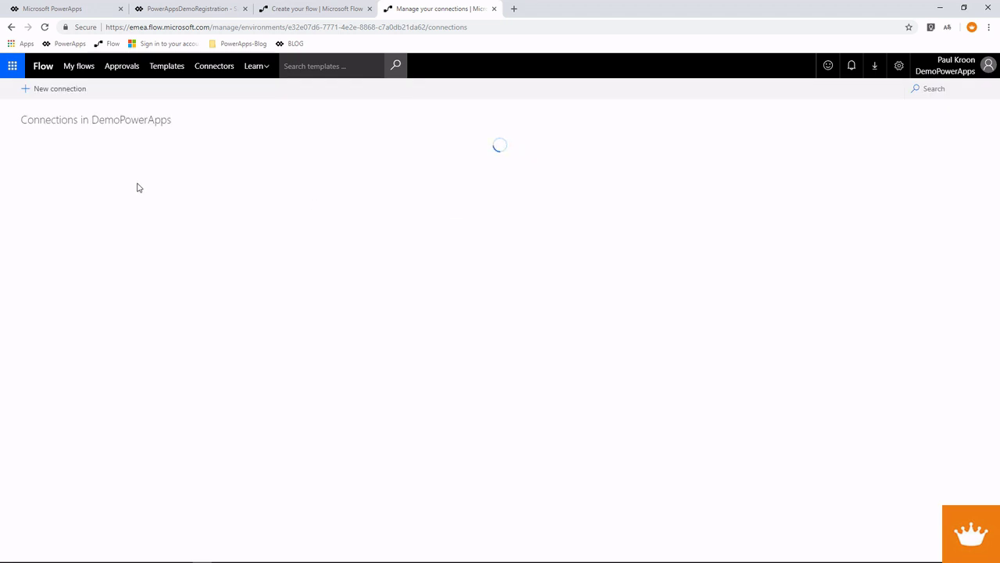
{"action": "left_click", "coordinate": [56, 88]}
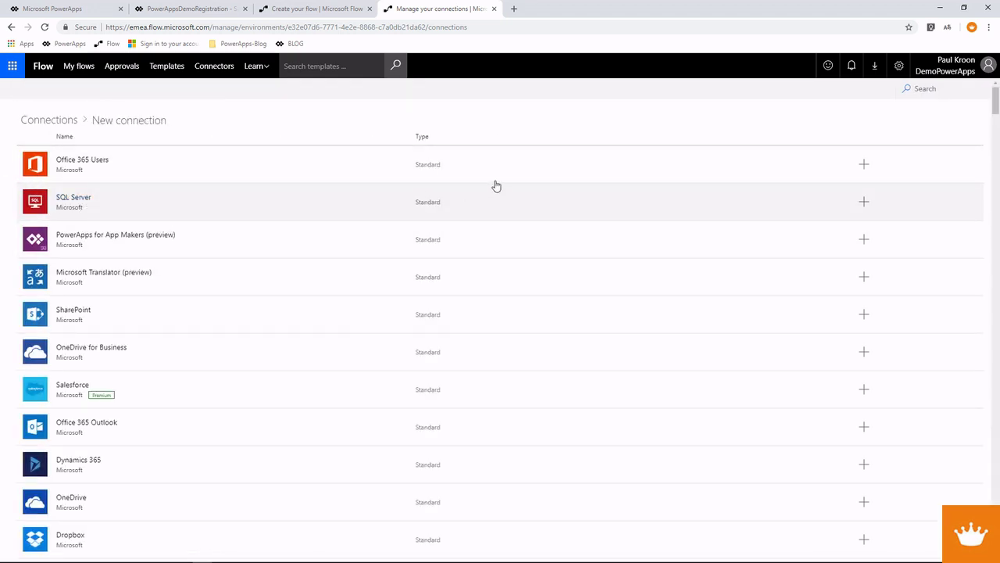
{"action": "left_click", "coordinate": [494, 9]}
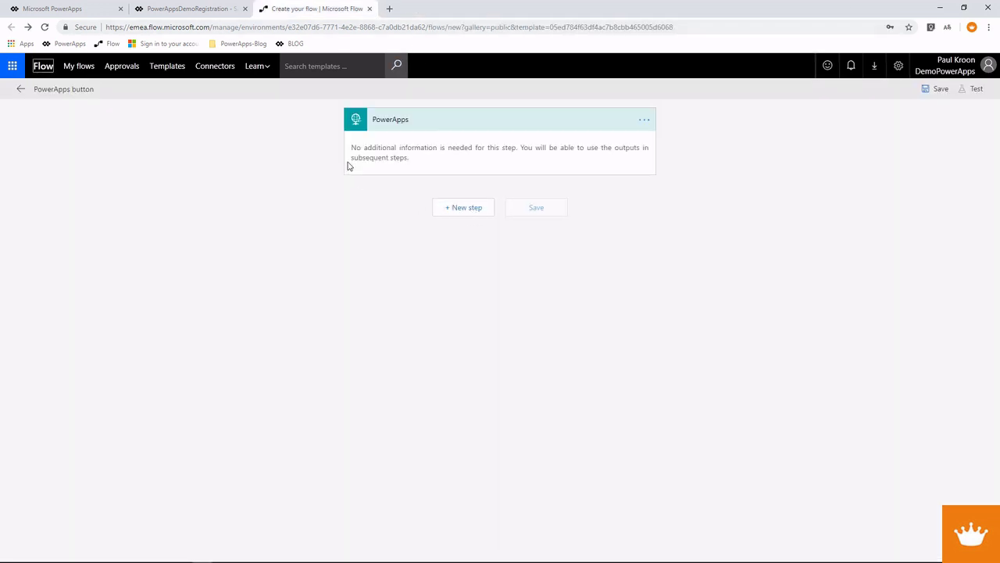
- Add a SQL Server "Execute stored procedure" action after the PowerApps trigger
{"action": "left_click", "coordinate": [463, 209]}
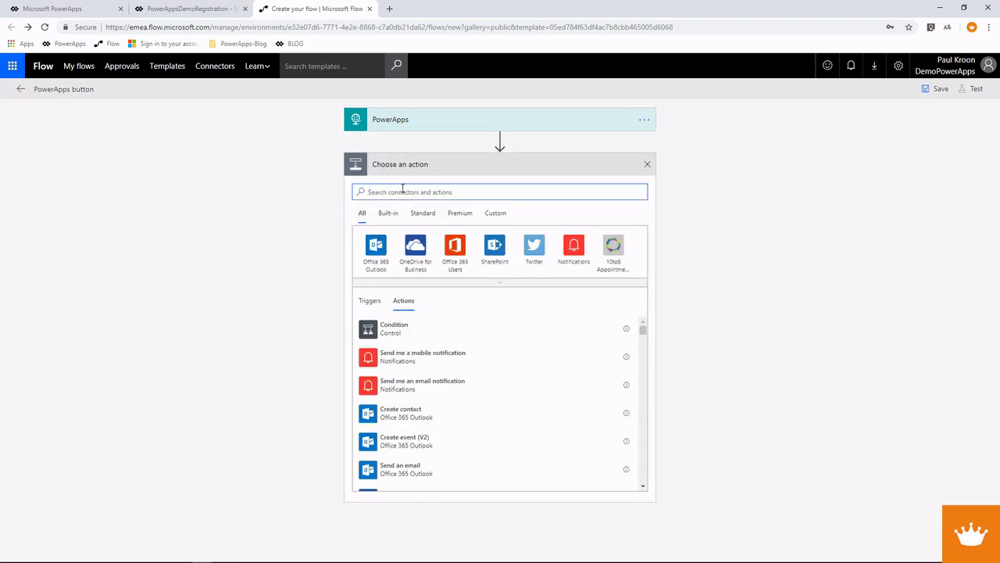
{"action": "type", "text": "sq"}
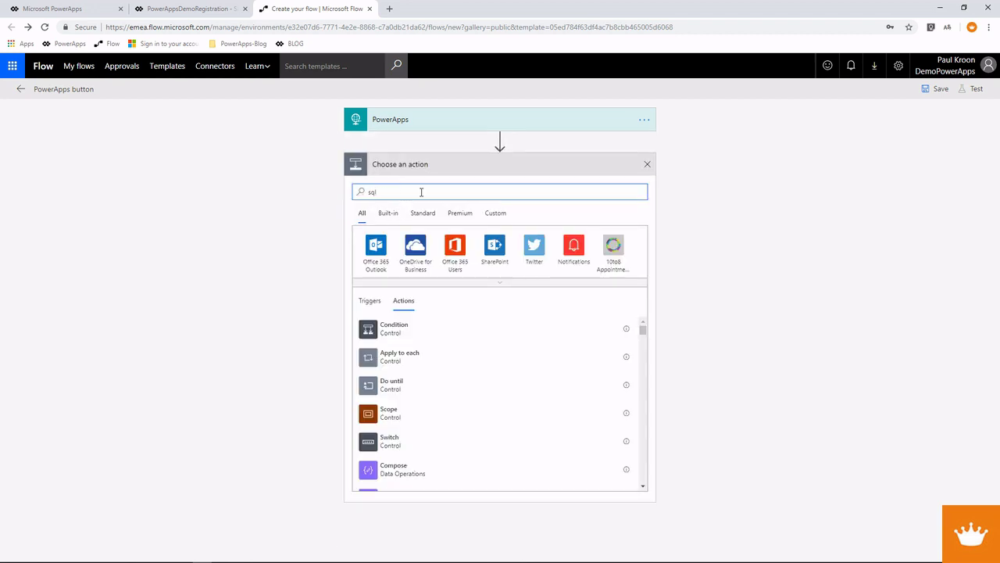
{"action": "type", "text": "l"}
{"action": "left_click", "coordinate": [535, 247]}
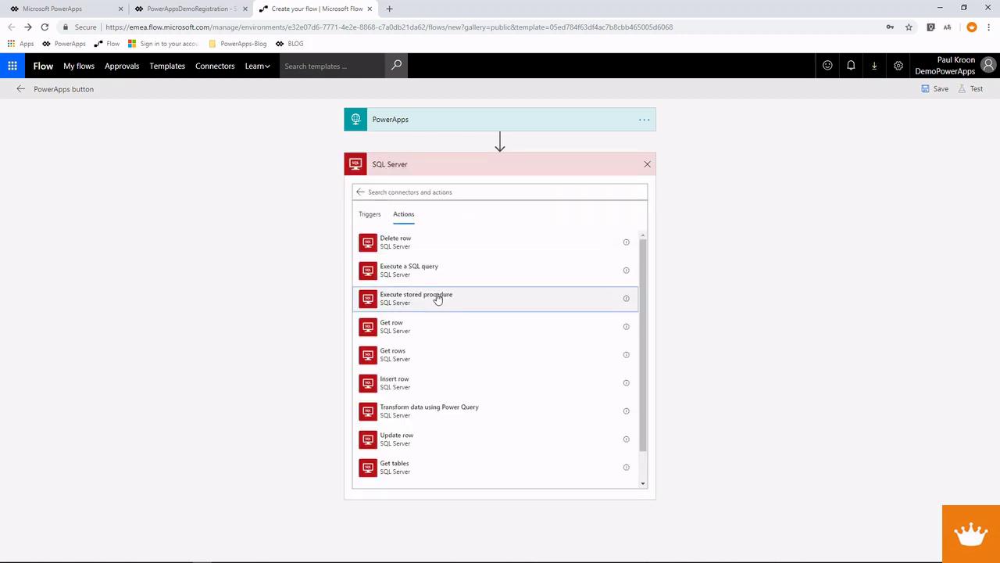
{"action": "left_click", "coordinate": [482, 295]}
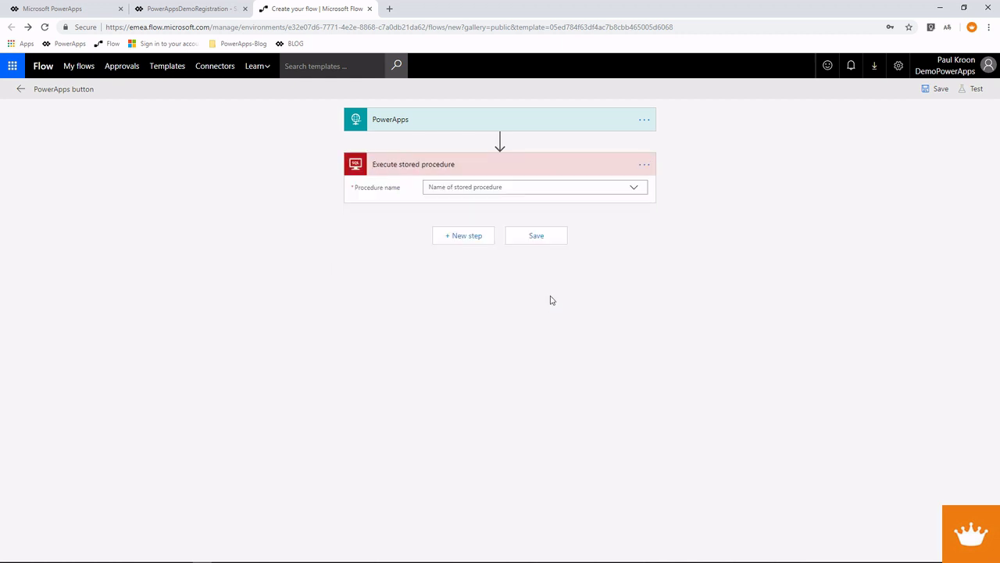
- Check the stored procedure action's connection and set its procedure name to [dbo].[spPaCustomersBA]
{"action": "left_click", "coordinate": [644, 166]}
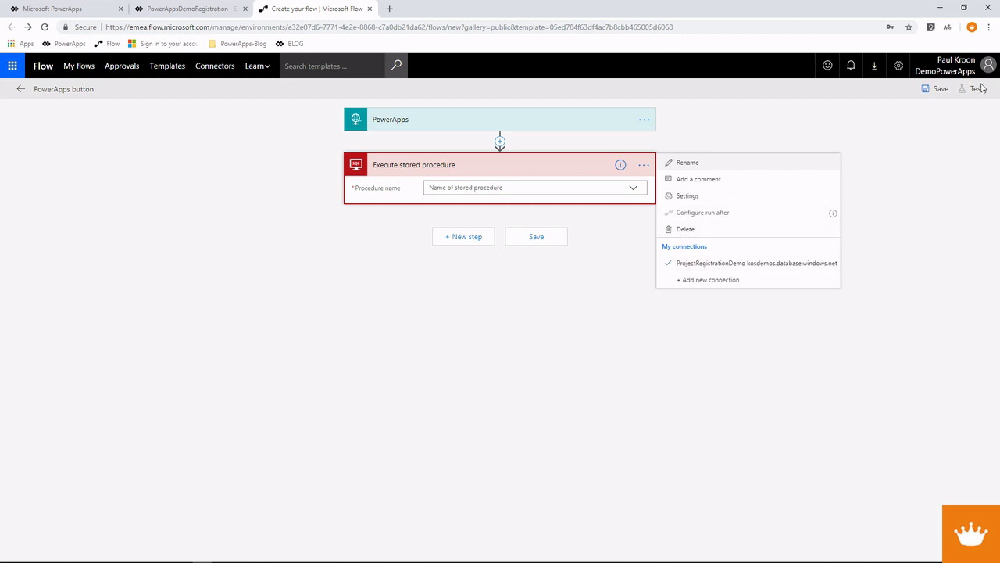
{"action": "left_click", "coordinate": [632, 191]}
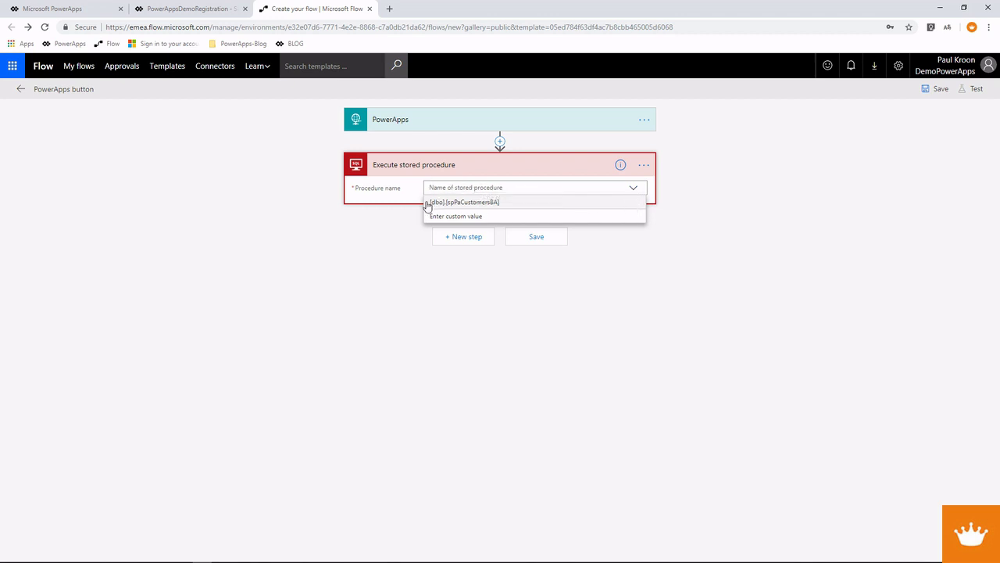
{"action": "left_click", "coordinate": [464, 203]}
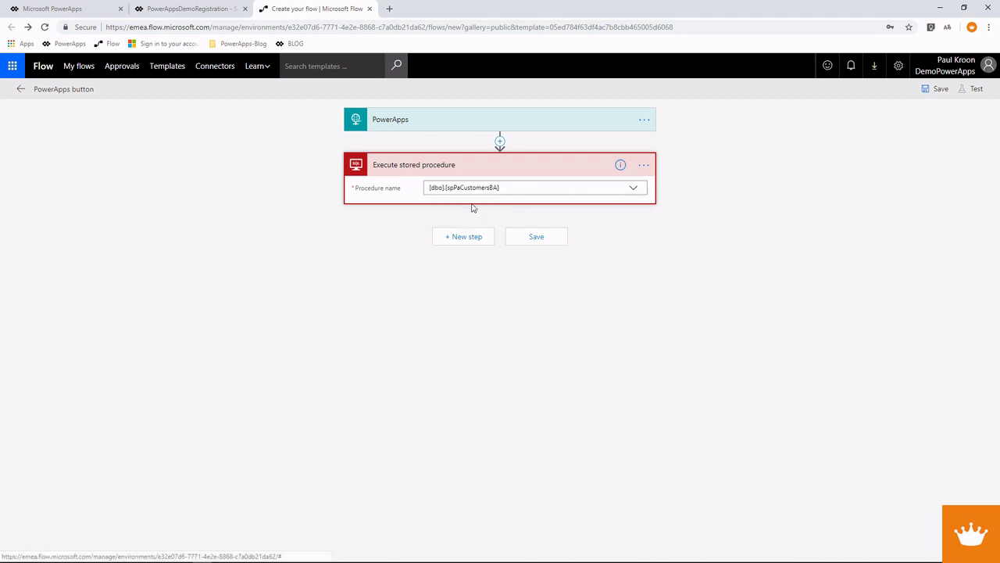
- Rename the flow to R_PaCustomersBA, reusing the procedure name text, and save the flow
{"action": "left_click_drag", "start_coordinate": [499, 188], "coordinate": [447, 188]}
{"action": "key", "text": "ctrl+c"}
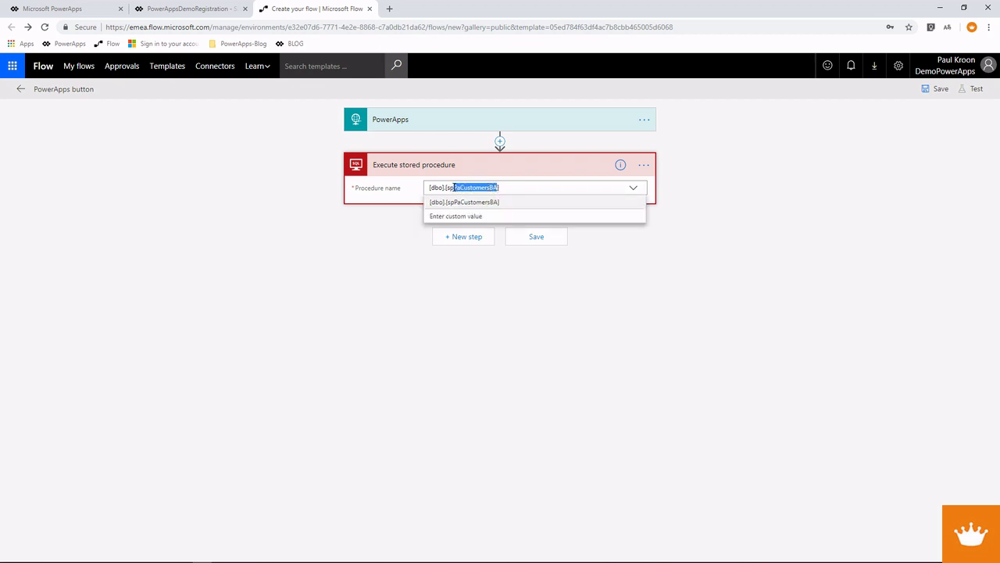
{"action": "left_click", "coordinate": [69, 88]}
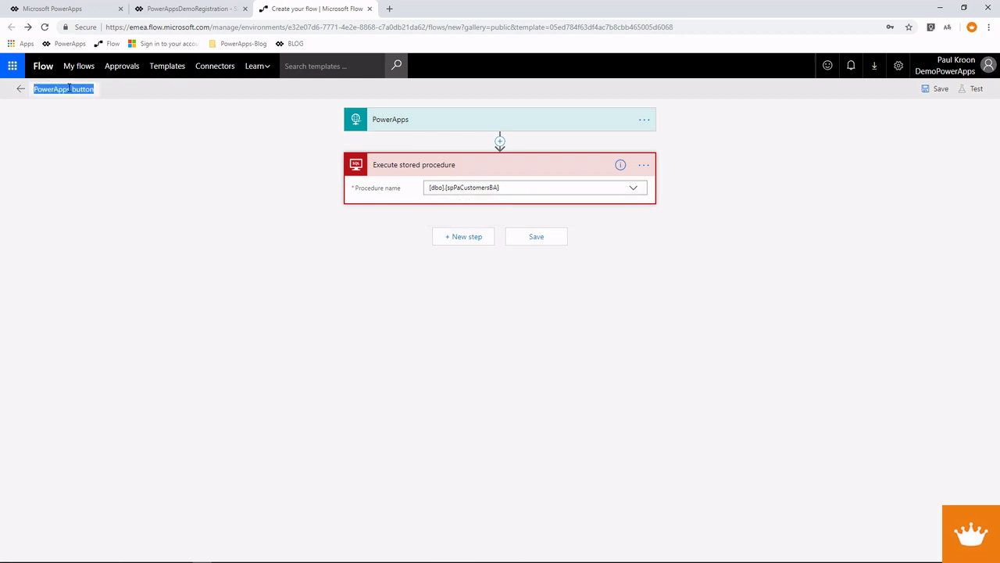
{"action": "type", "text": "R"}
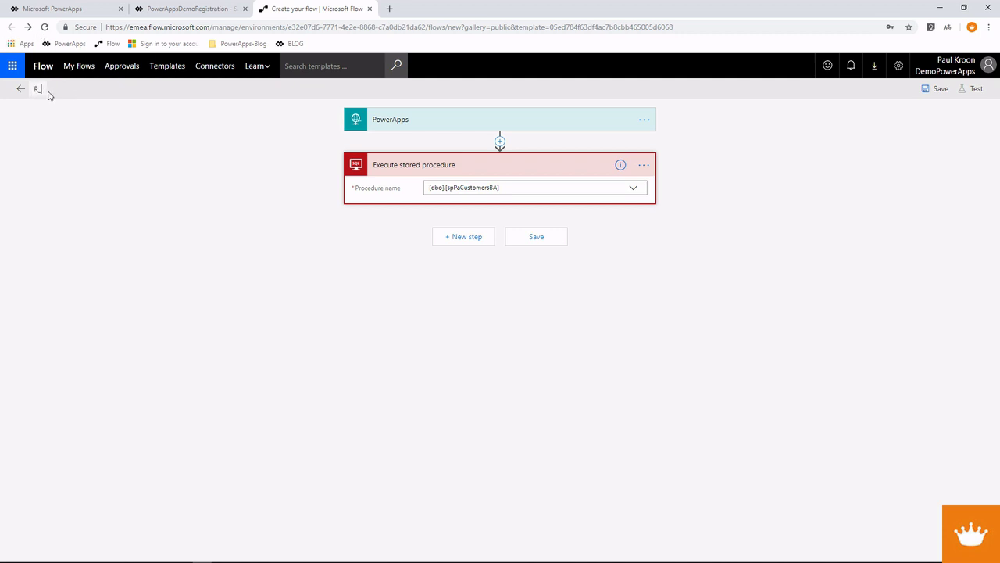
{"action": "key", "text": "ctrl+v"}
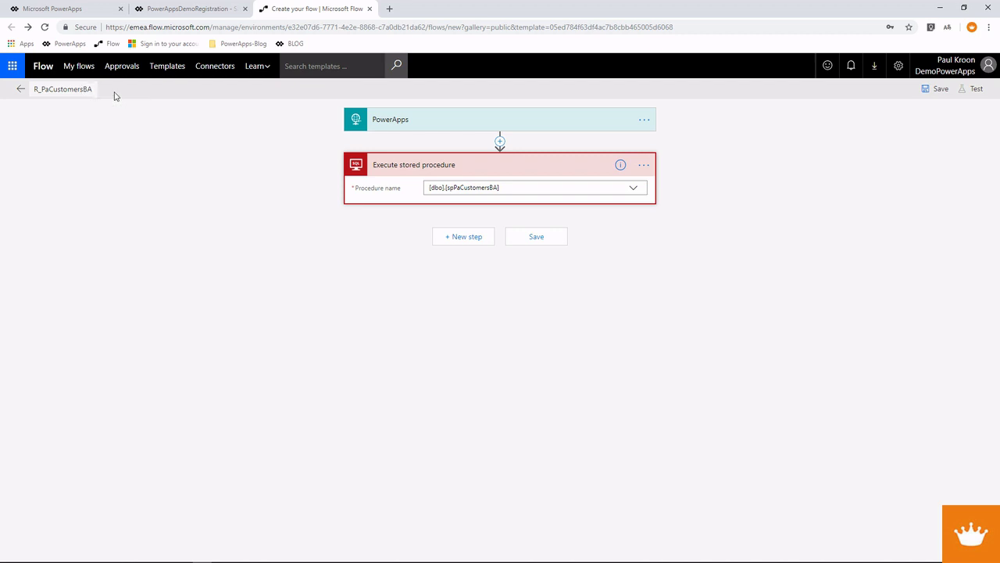
{"action": "left_click", "coordinate": [548, 243]}
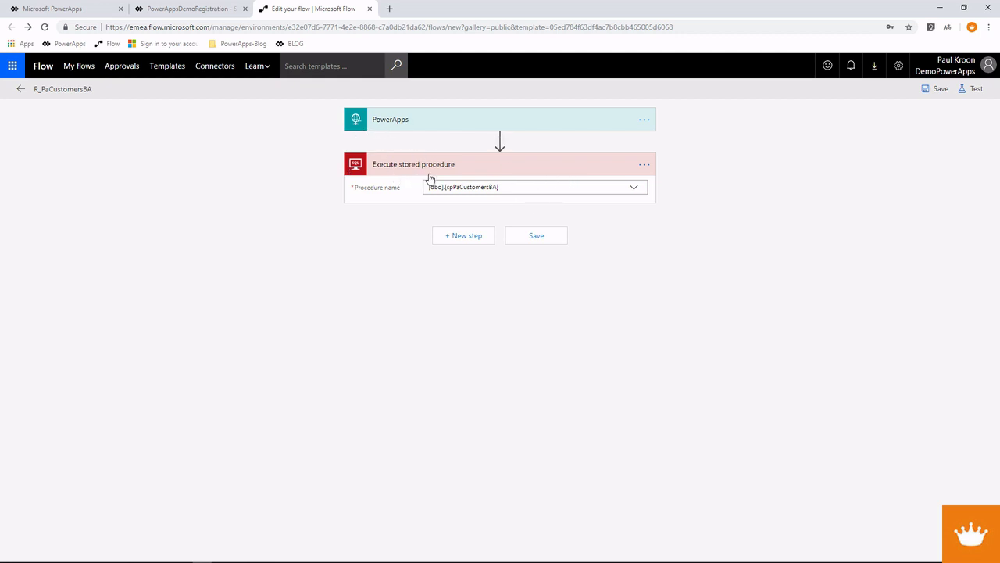
- Test-run the flow with "I'll perform the trigger action" over the SQL Server connection and examine the stored procedure's output body
{"action": "left_click", "coordinate": [976, 88]}
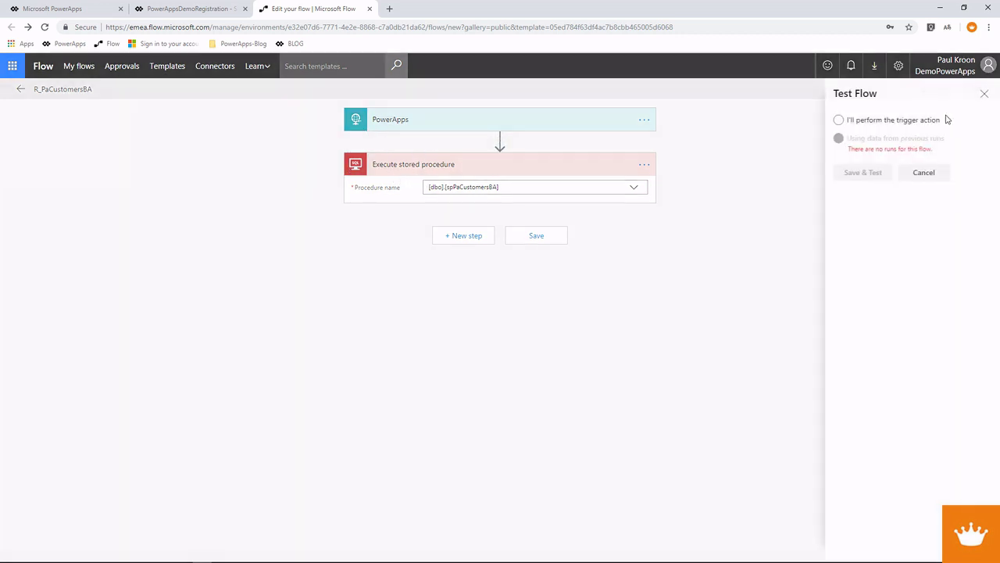
{"action": "left_click", "coordinate": [848, 127]}
{"action": "left_click", "coordinate": [868, 173]}
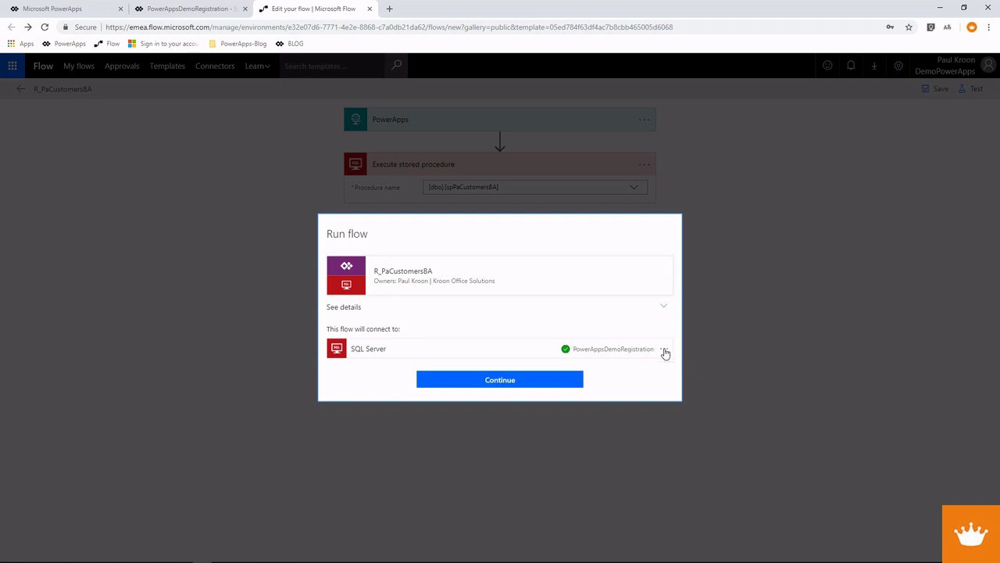
{"action": "left_click", "coordinate": [483, 380]}
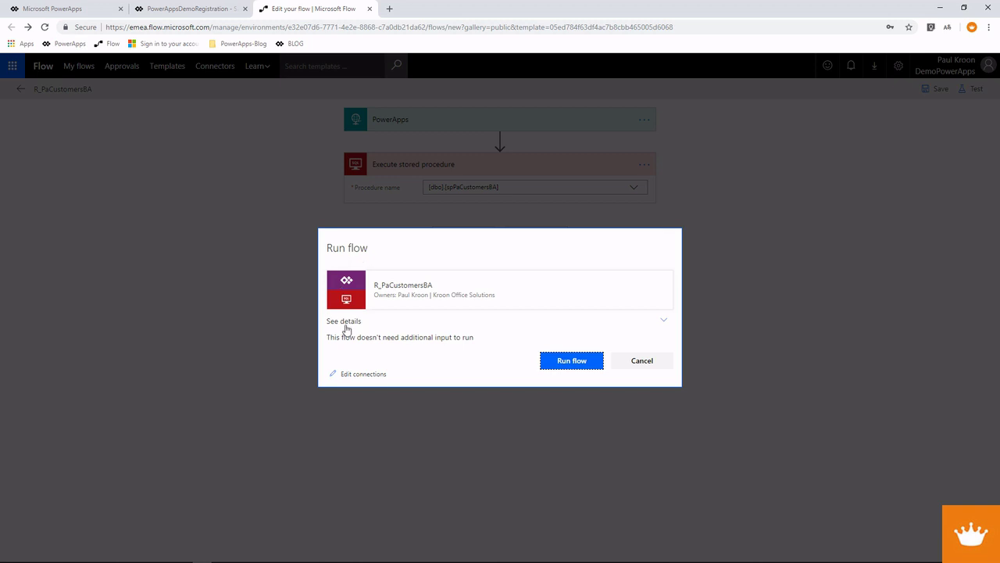
{"action": "left_click", "coordinate": [578, 362]}
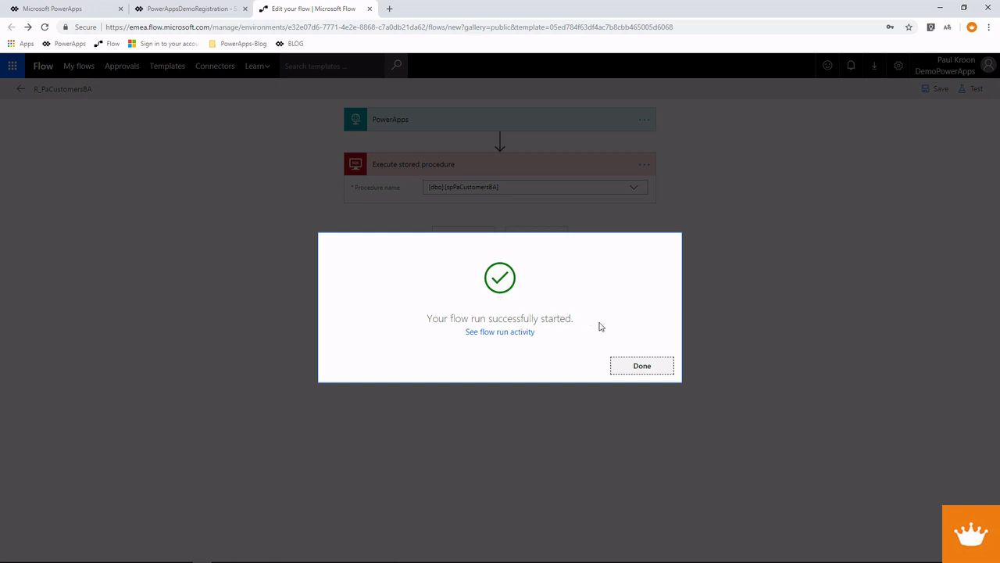
{"action": "left_click", "coordinate": [649, 366]}
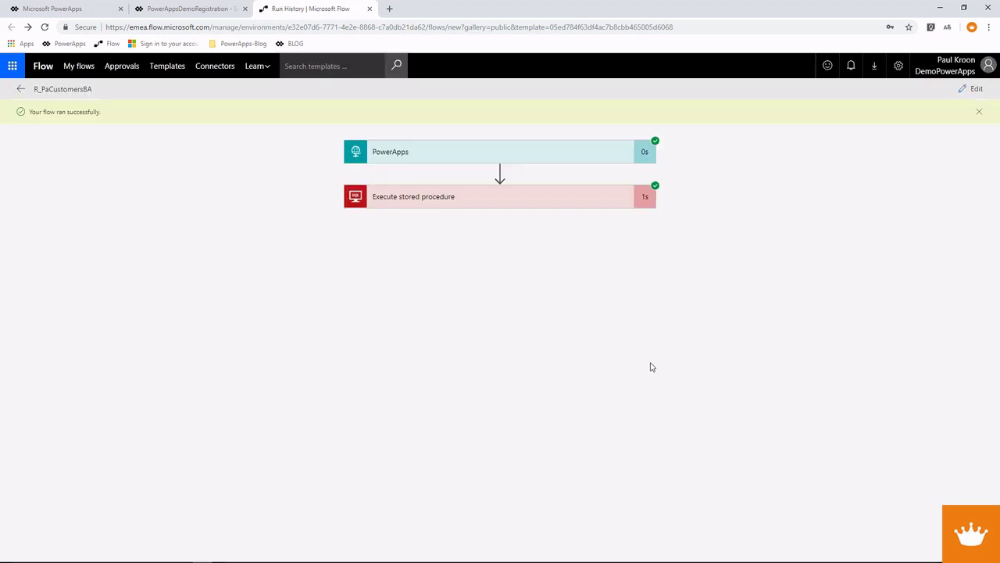
{"action": "left_click", "coordinate": [426, 201]}
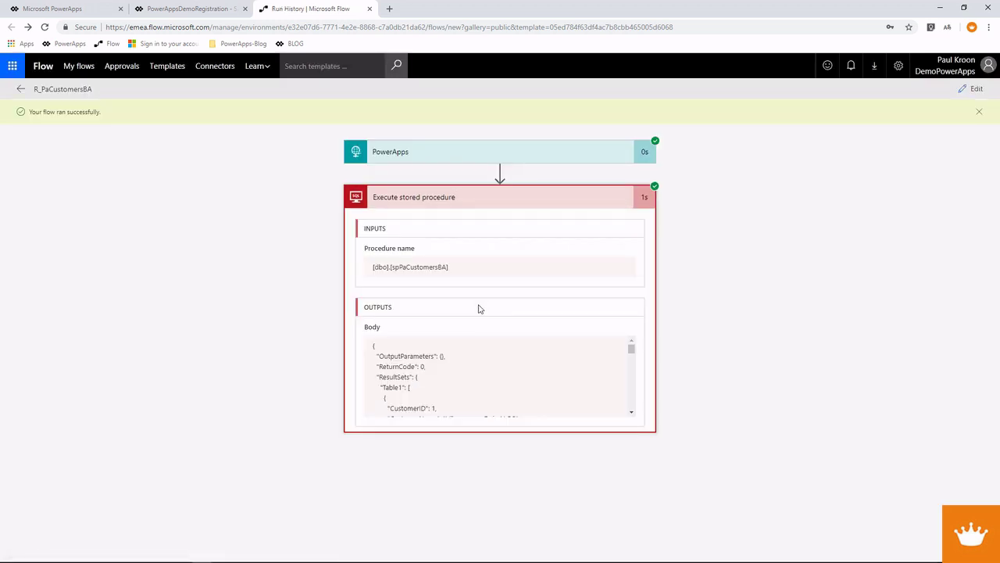
{"action": "scroll", "coordinate": [448, 372], "scroll_direction": "down", "scroll_amount": 10}
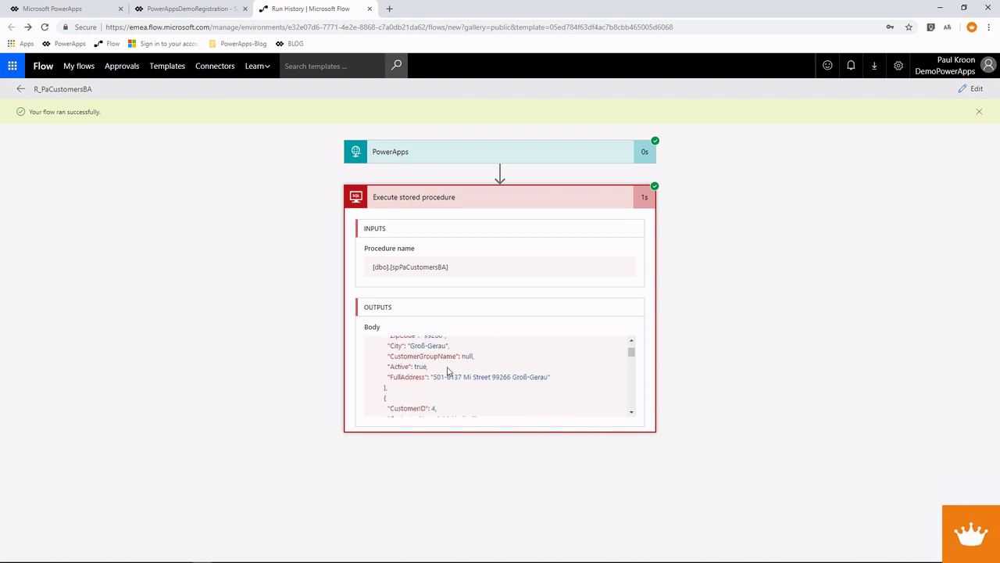
- Review the start of the stored procedure's output body, from ResultSets to the Table1 array
{"action": "scroll", "coordinate": [447, 372], "scroll_direction": "up", "scroll_amount": 10}
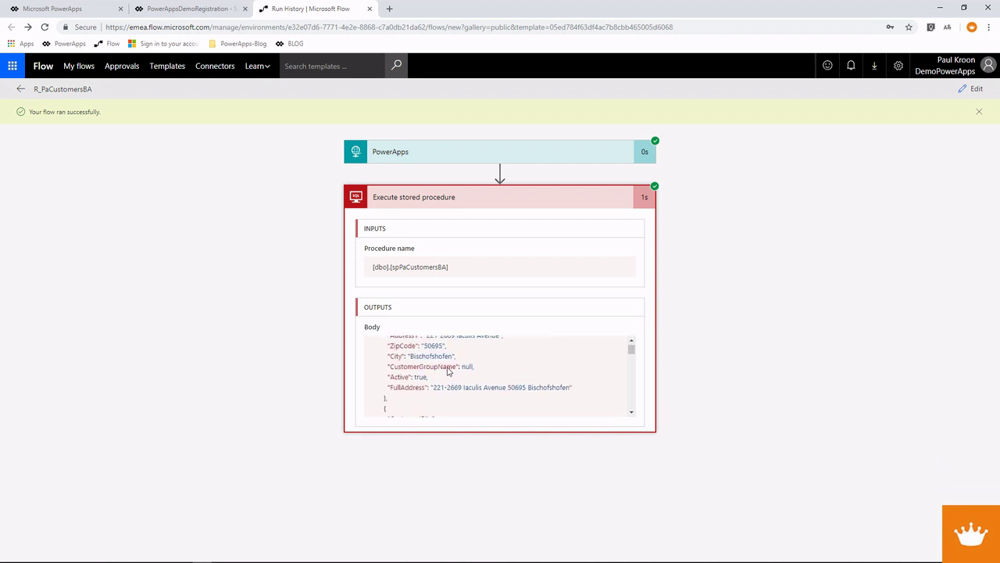
{"action": "scroll", "coordinate": [448, 372], "scroll_direction": "up", "scroll_amount": 2}
{"action": "scroll", "coordinate": [448, 373], "scroll_direction": "down", "scroll_amount": 2}
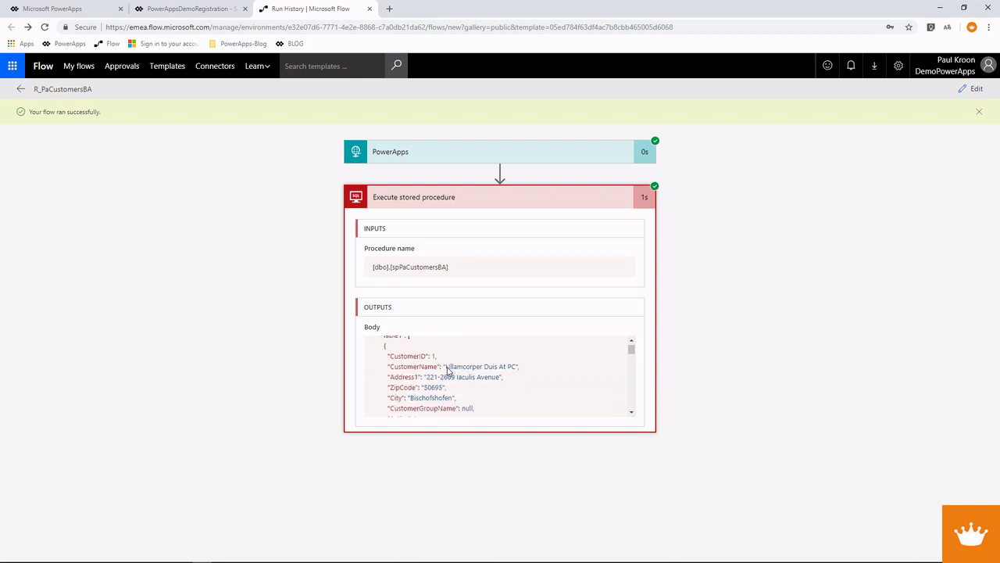
{"action": "scroll", "coordinate": [446, 372], "scroll_direction": "up", "scroll_amount": 2}
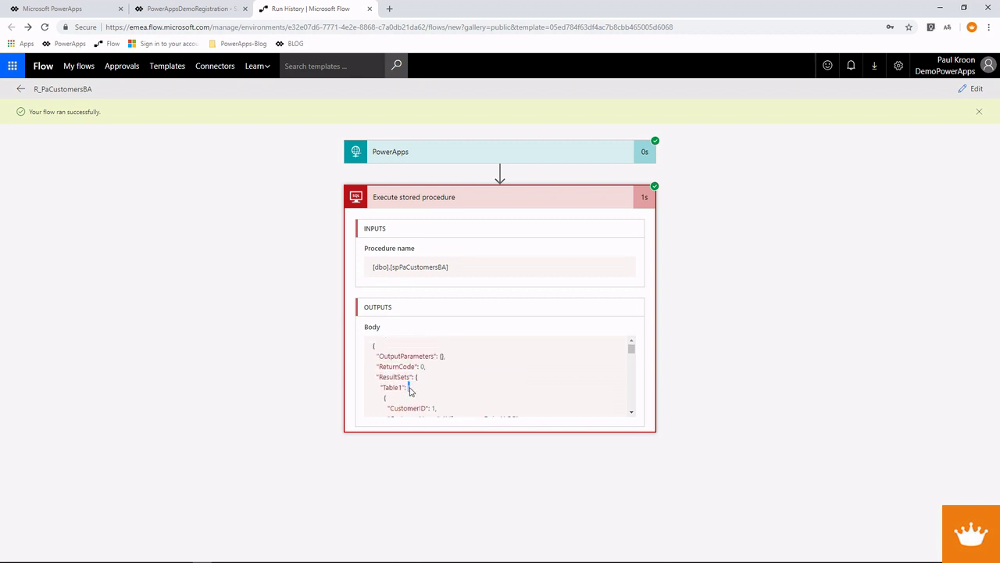
{"action": "left_click_drag", "start_coordinate": [414, 395], "coordinate": [417, 400]}
{"action": "left_click_drag", "start_coordinate": [373, 345], "coordinate": [407, 389]}
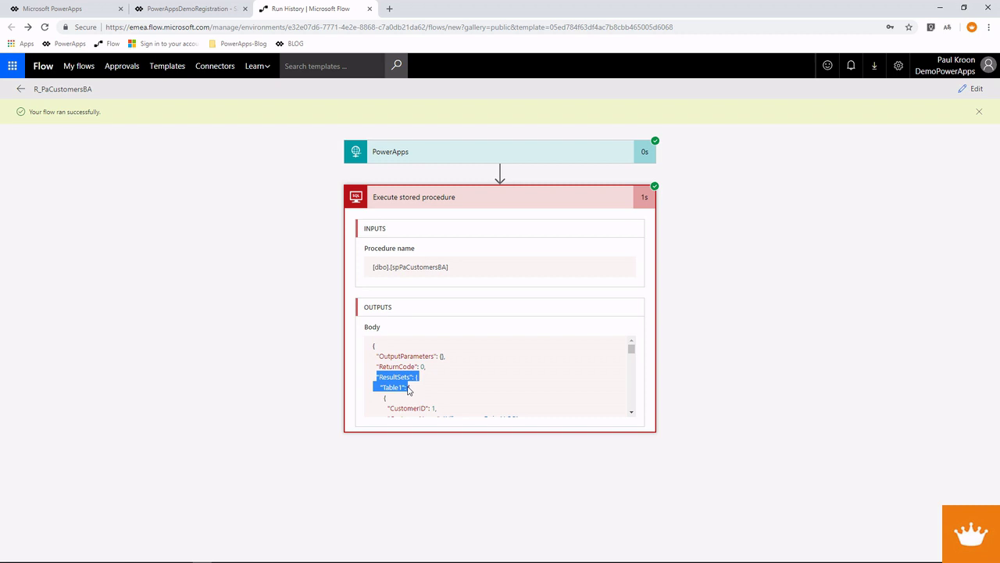
- Select and copy the Table1 array's opening bracket together with the complete first customer record from the output body
{"action": "left_click", "coordinate": [414, 390]}
{"action": "left_click_drag", "start_coordinate": [410, 391], "coordinate": [386, 388]}
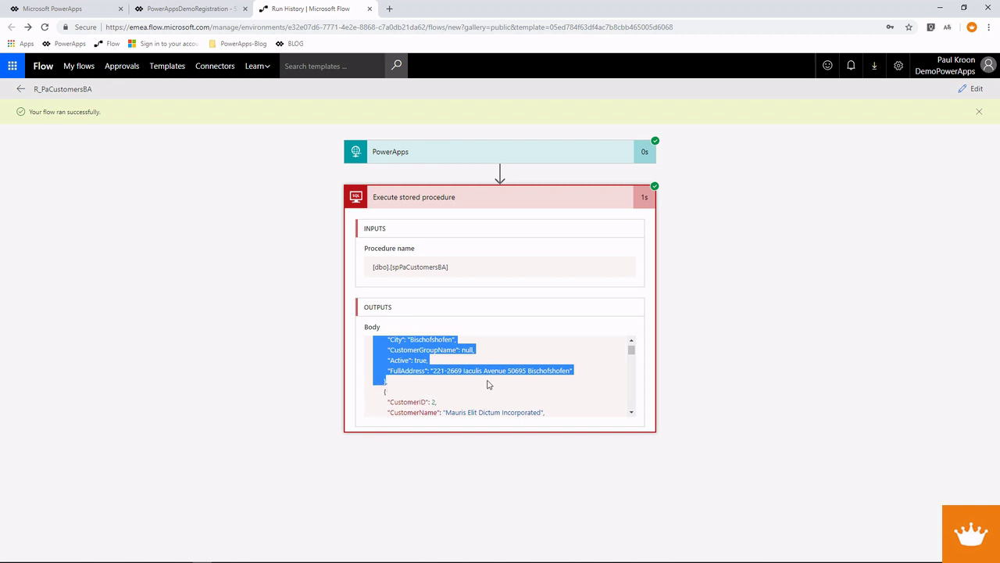
{"action": "scroll", "coordinate": [488, 383], "scroll_direction": "up", "scroll_amount": 1}
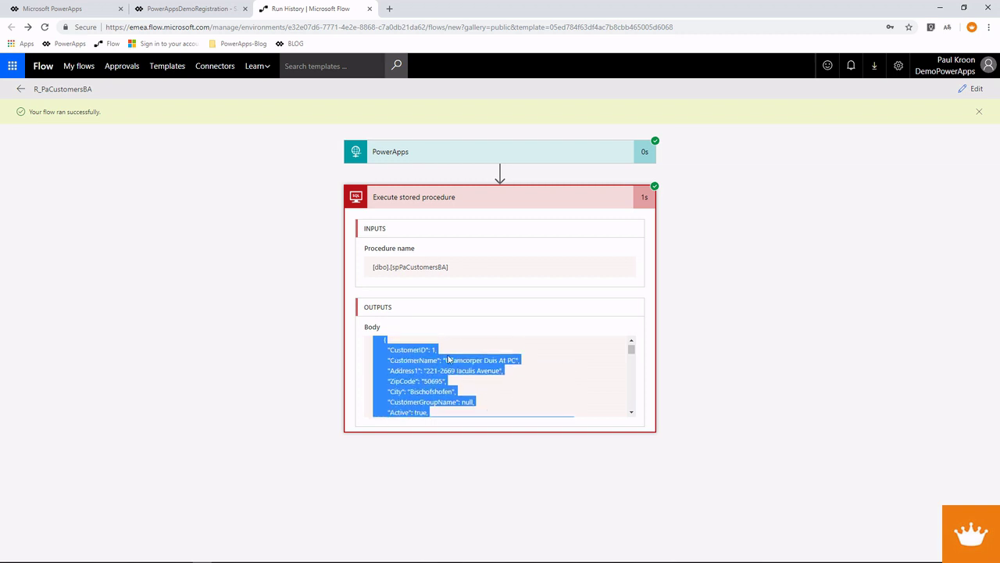
{"action": "scroll", "coordinate": [409, 386], "scroll_direction": "up", "scroll_amount": 1}
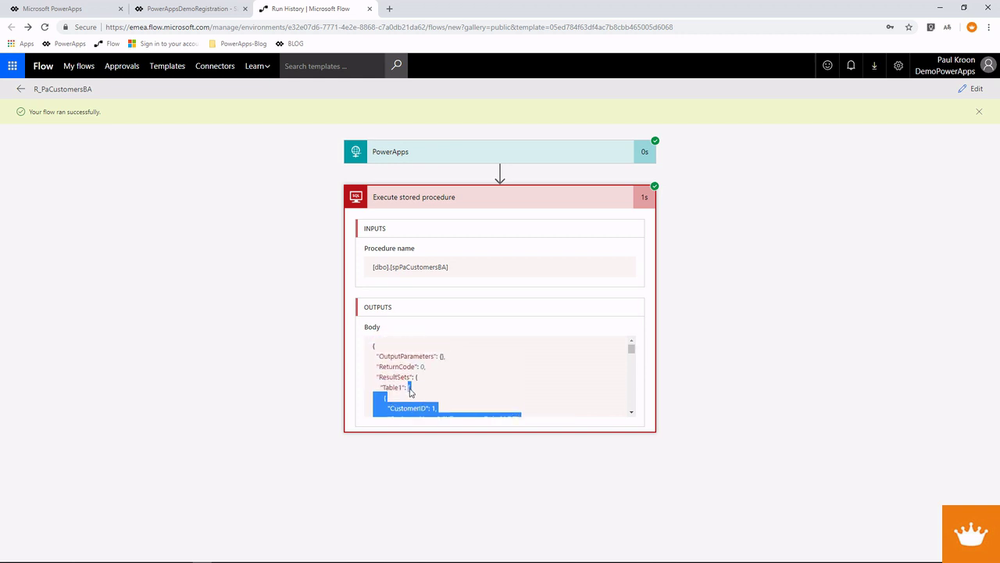
{"action": "scroll", "coordinate": [410, 402], "scroll_direction": "down", "scroll_amount": 2}
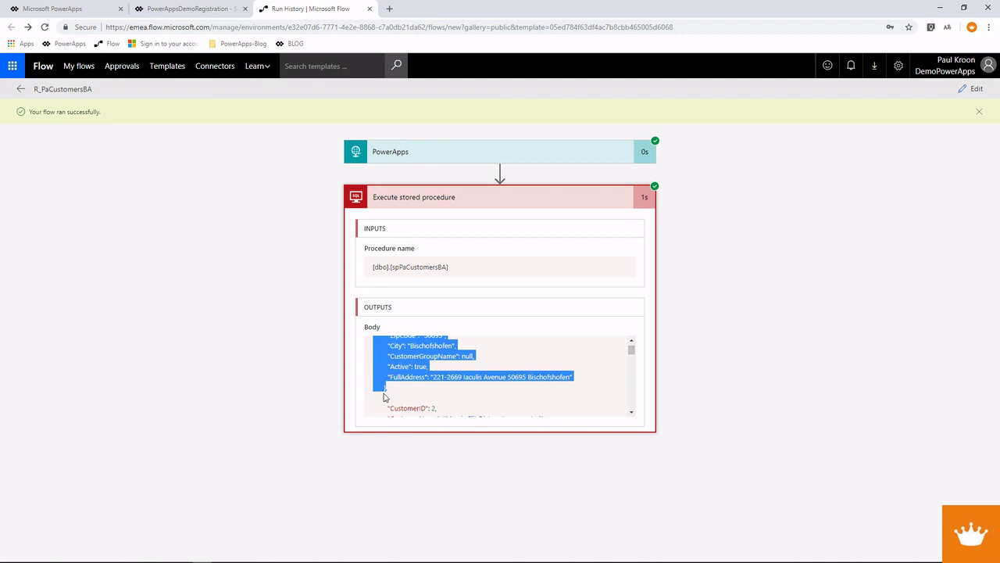
- Switch to the blank Notepad++ document, paste the copied record, and close the array with ] on a new line
{"action": "key", "text": "alt+Tab"}
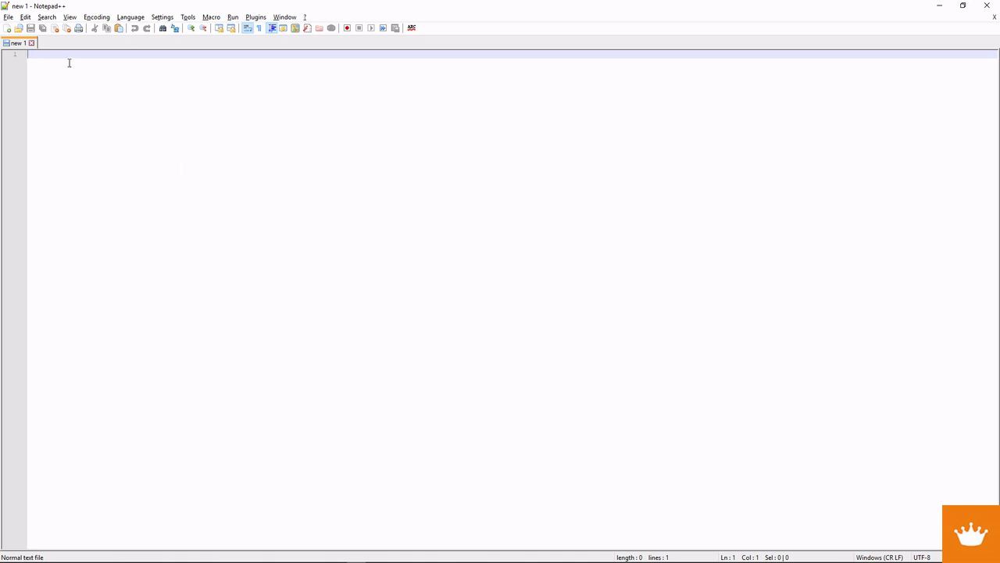
{"action": "type", "text": "[       {         \"CustomerID\": 1,         \"CustomerName\": \"Ullamcorper Duis At PC\",         \"Address1\": \"221-2669 Iaculis Avenue\",         \"ZipCode\": \"50695\",         \"City\": \"Bischofshofen\",         \"CustomerGroupName\": null,         \"Active\": true,         \"FullAddress\": \"221-2669 Iaculis Avenue 50695 Bischofshofen\"       }"}
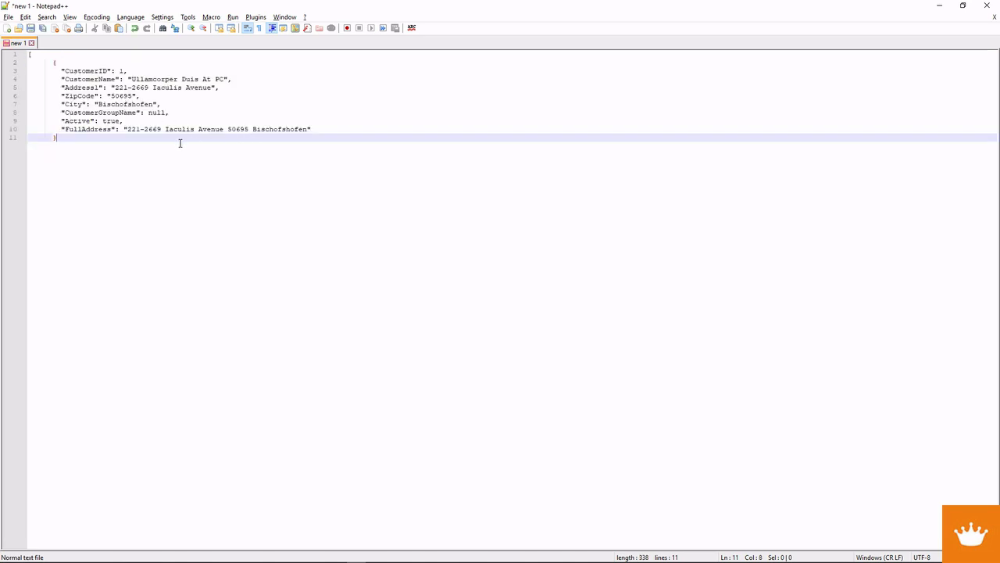
{"action": "key", "text": "Return"}
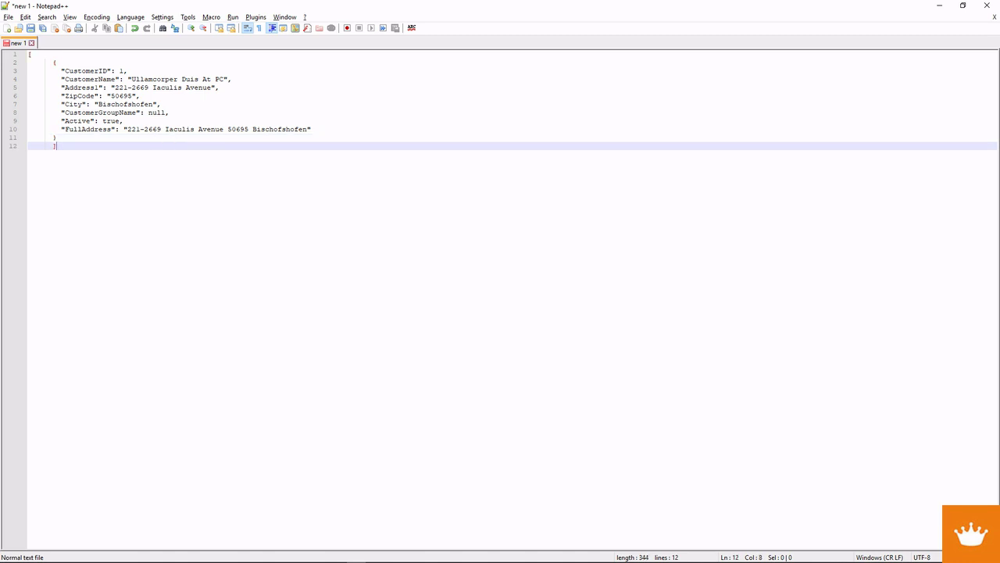
- Replace the CustomerGroupName null with empty quotes and clear the City, ZipCode, Address1 and CustomerName values
{"action": "left_click_drag", "start_coordinate": [61, 71], "coordinate": [264, 97]}
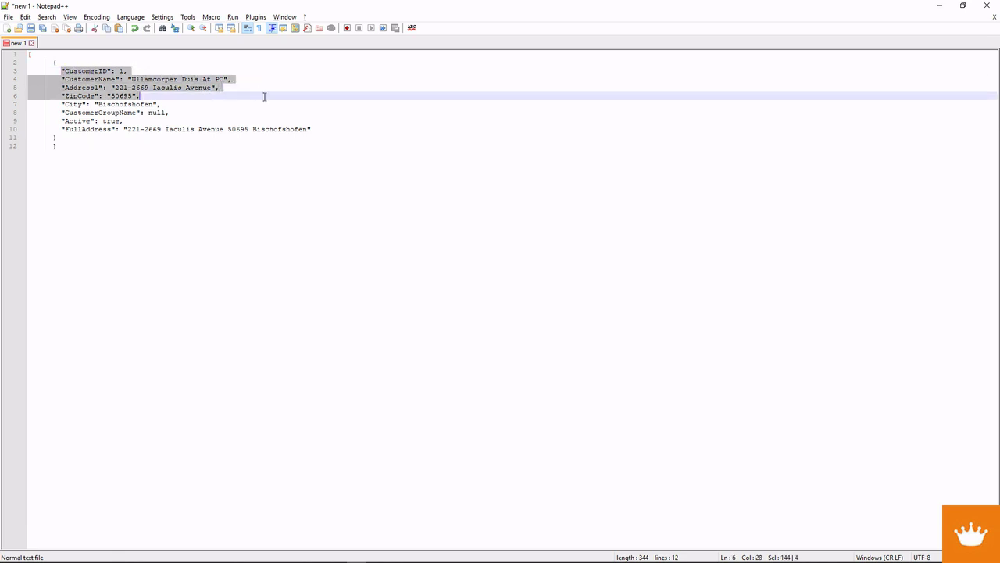
{"action": "double_click", "coordinate": [156, 113]}
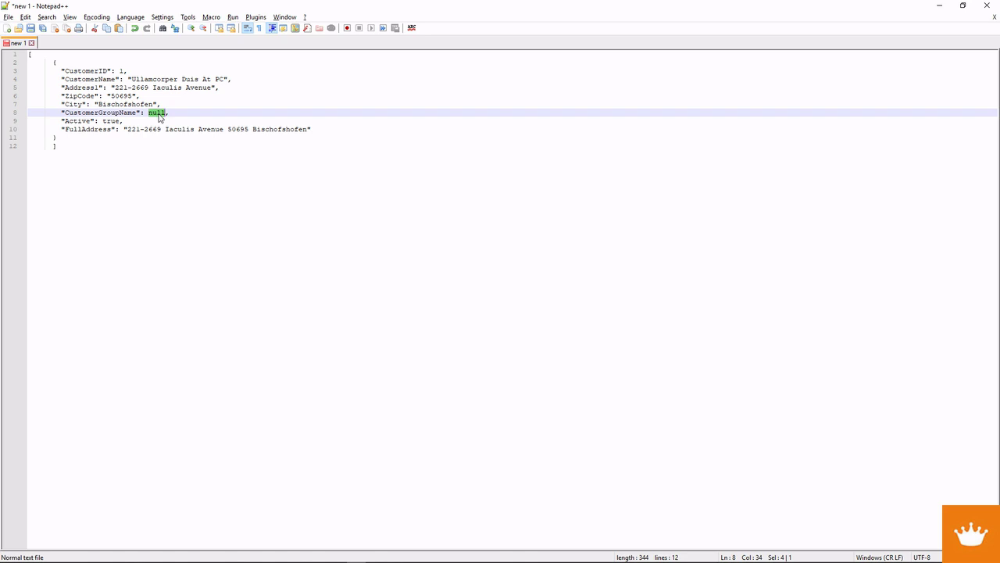
{"action": "type", "text": "\"\""}
{"action": "left_click_drag", "start_coordinate": [155, 104], "coordinate": [213, 87]}
{"action": "key", "text": "Delete"}
{"action": "key", "text": "Delete"}
{"action": "key", "text": "Delete"}
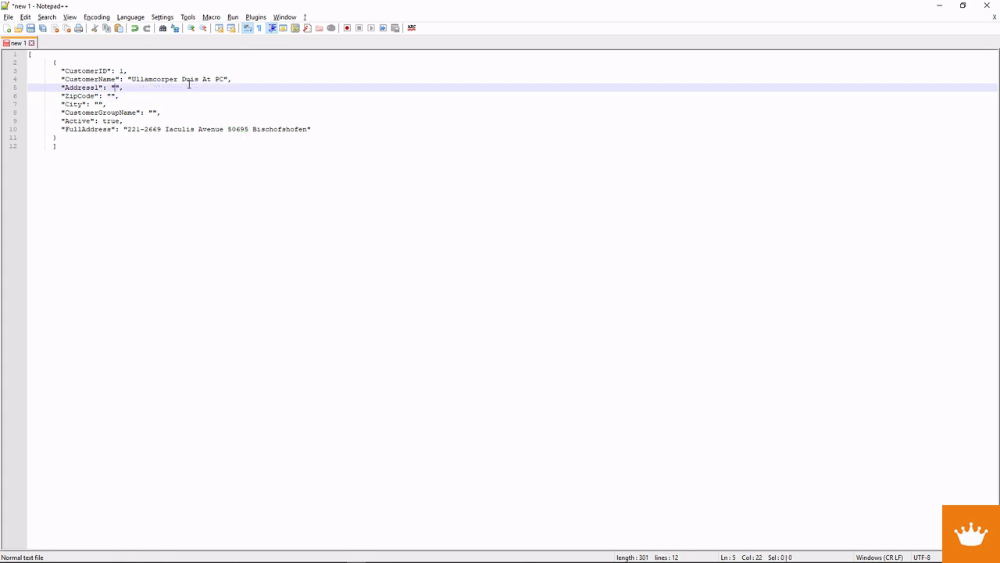
{"action": "left_click_drag", "start_coordinate": [133, 79], "coordinate": [223, 78]}
{"action": "key", "text": "Delete"}
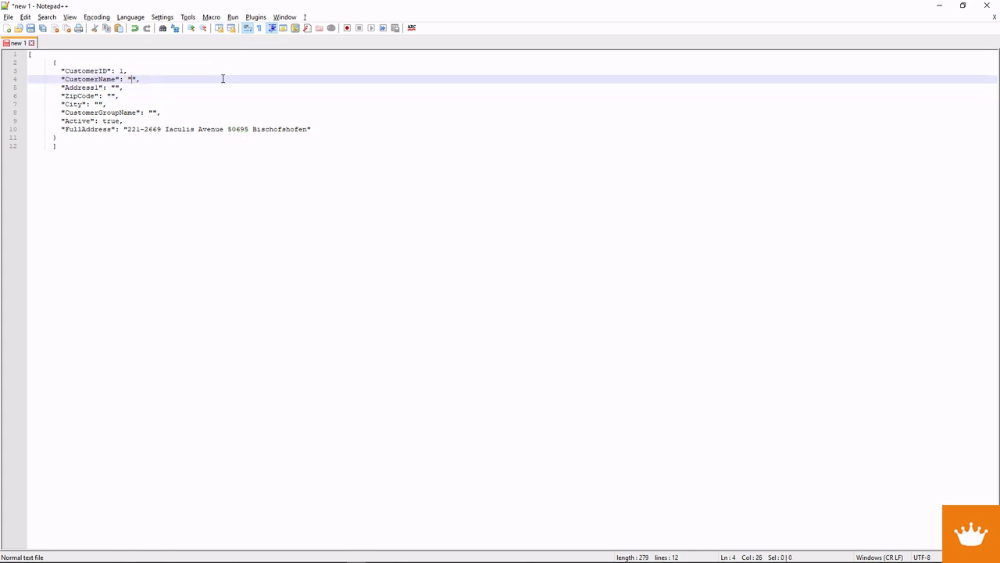
- Set CustomerID to 0 and empty the FullAddress value in the sample record
{"action": "double_click", "coordinate": [121, 71]}
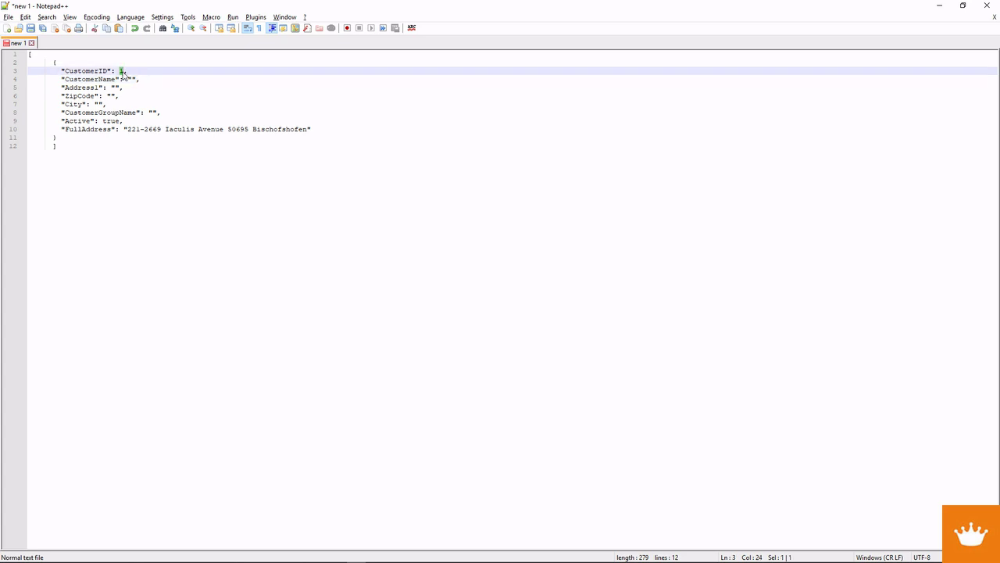
{"action": "type", "text": "0"}
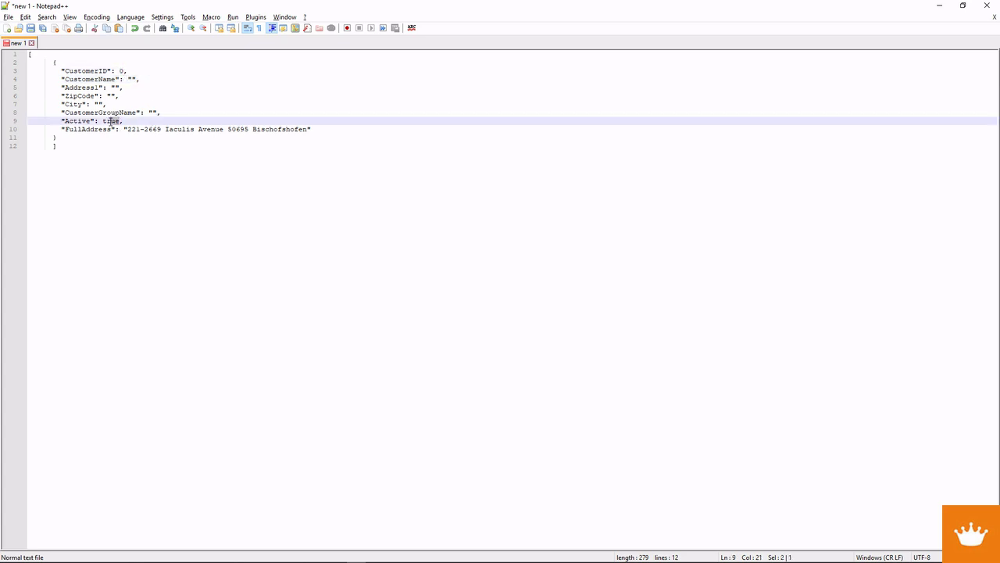
{"action": "double_click", "coordinate": [109, 121]}
{"action": "left_click_drag", "start_coordinate": [125, 129], "coordinate": [308, 131]}
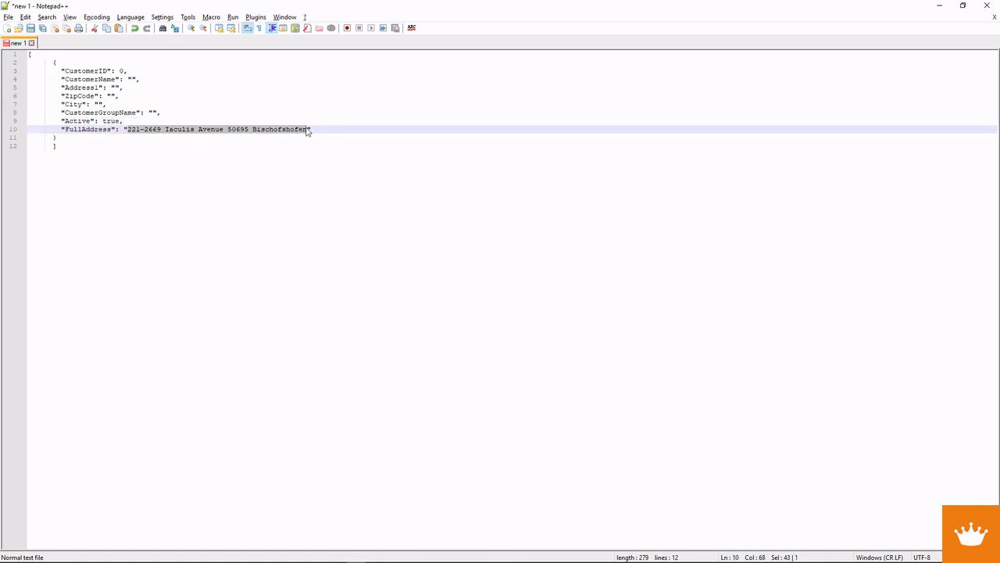
{"action": "key", "text": "Delete"}
- Copy the whole cleaned sample JSON array and switch back to the R_PaCustomersBA flow in the browser
{"action": "left_click_drag", "start_coordinate": [75, 145], "coordinate": [20, 57]}
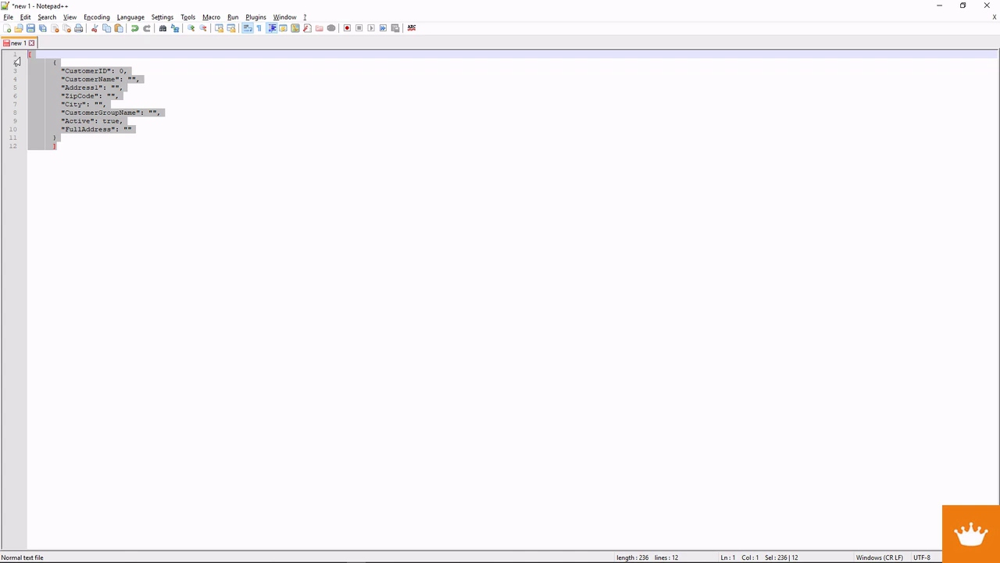
{"action": "key", "text": "alt+Tab"}
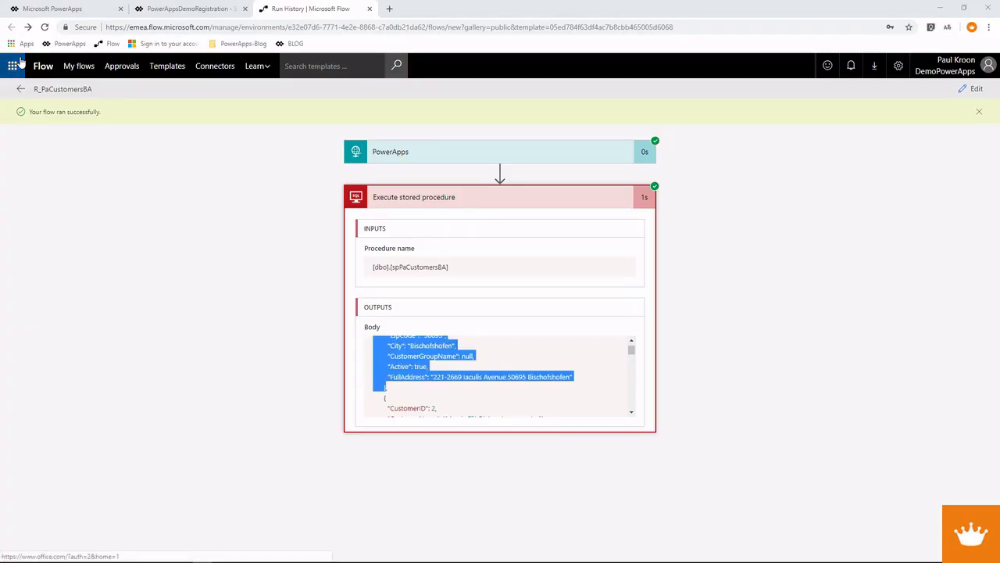
{"action": "key", "text": "alt+Tab"}
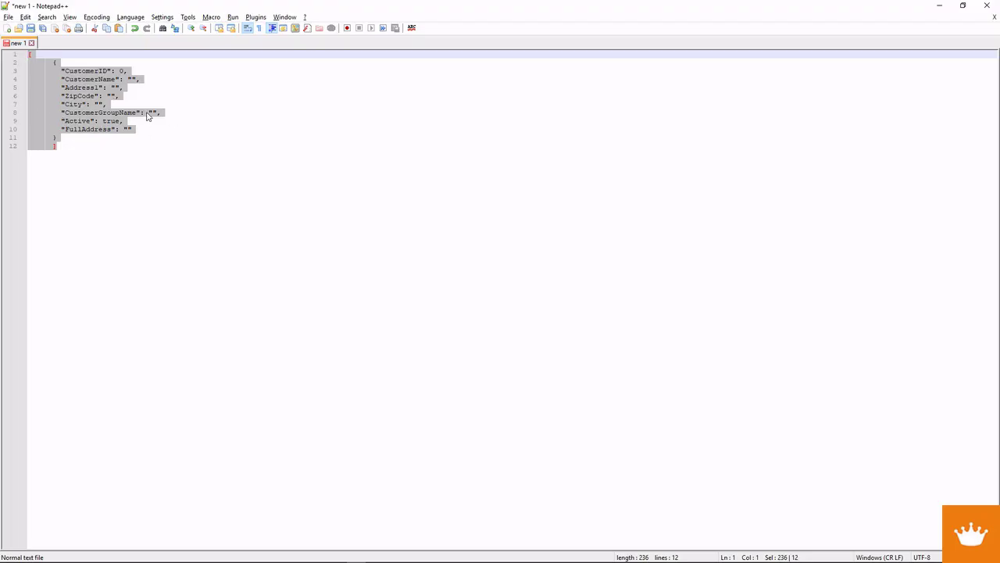
{"action": "left_click_drag", "start_coordinate": [81, 147], "coordinate": [24, 55]}
{"action": "key", "text": "ctrl+c"}
{"action": "key", "text": "alt+Tab"}
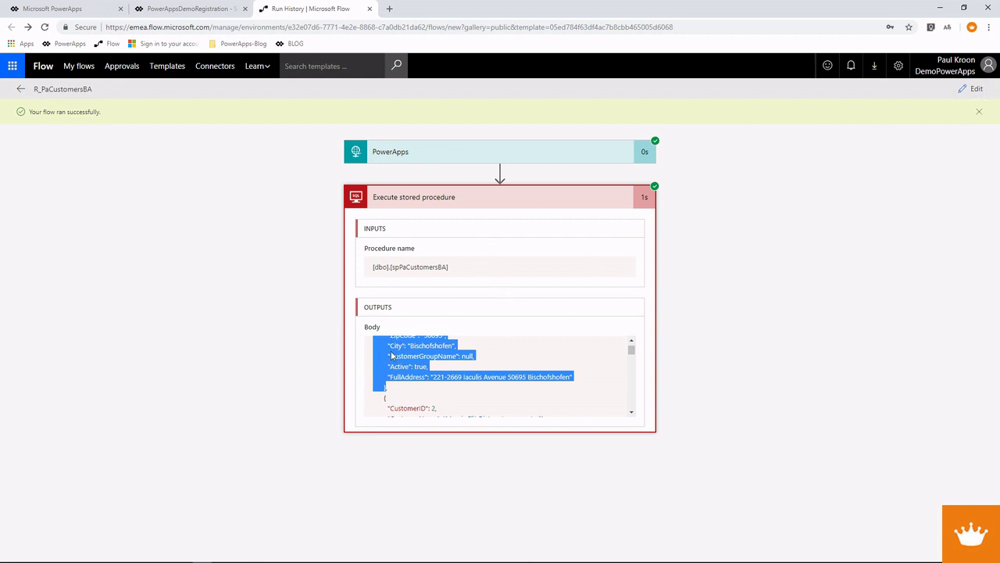
- Open the flow for editing, search for "request", and add a Response action after the stored procedure
{"action": "left_click", "coordinate": [973, 90]}
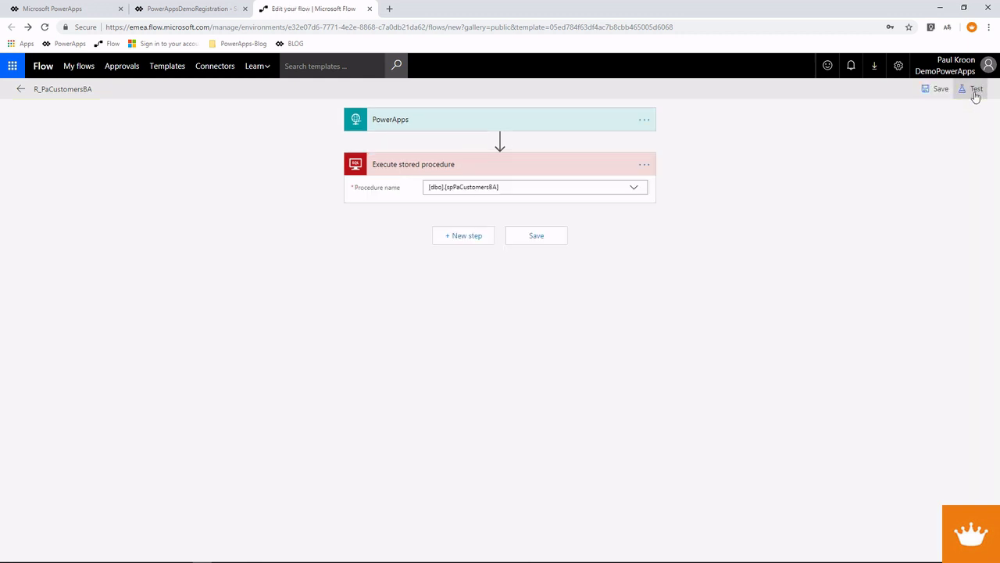
{"action": "left_click", "coordinate": [462, 237]}
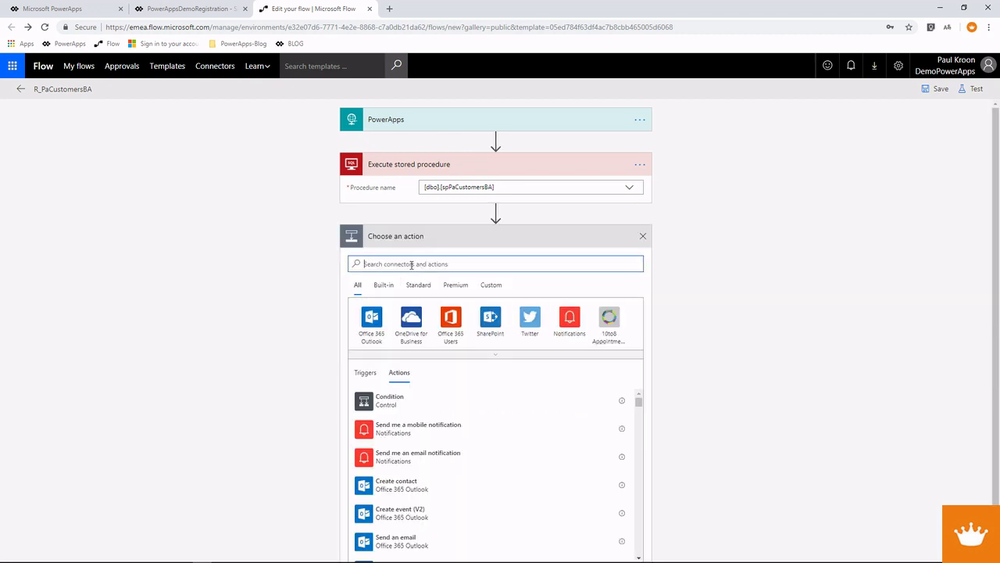
{"action": "type", "text": "request"}
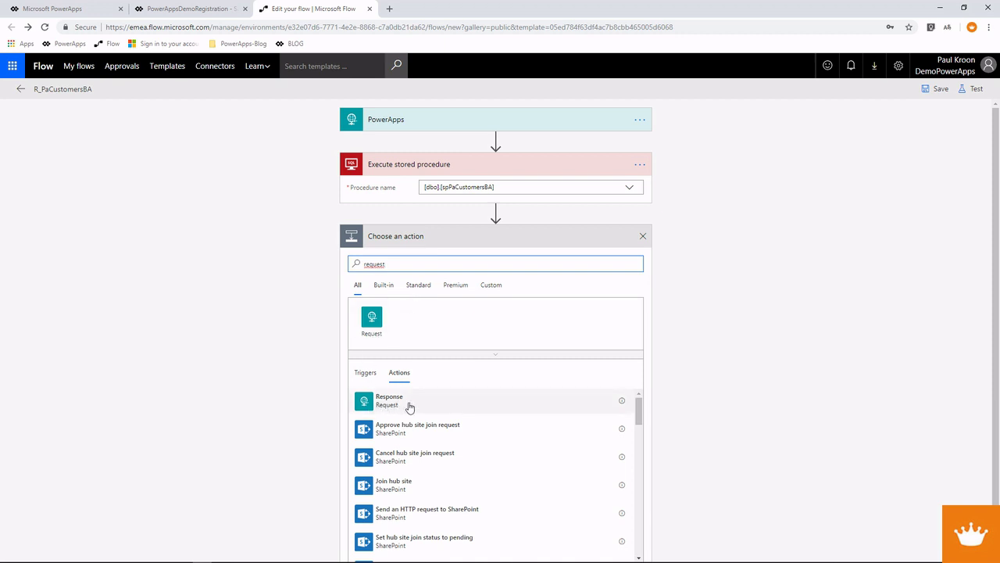
{"action": "left_click", "coordinate": [445, 410]}
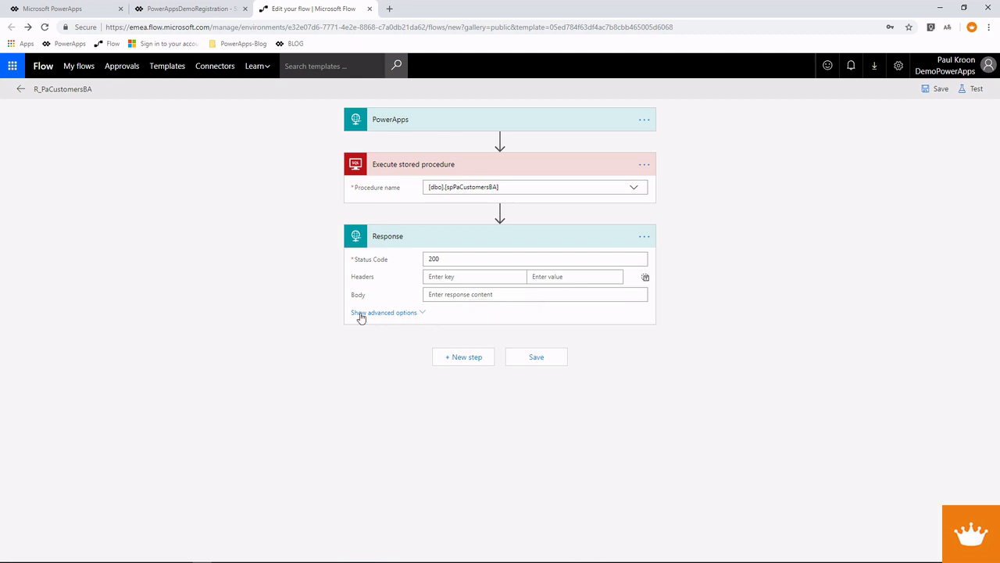
- Generate the Response action's body JSON schema by using the copied customer array as the sample payload
{"action": "left_click", "coordinate": [409, 314]}
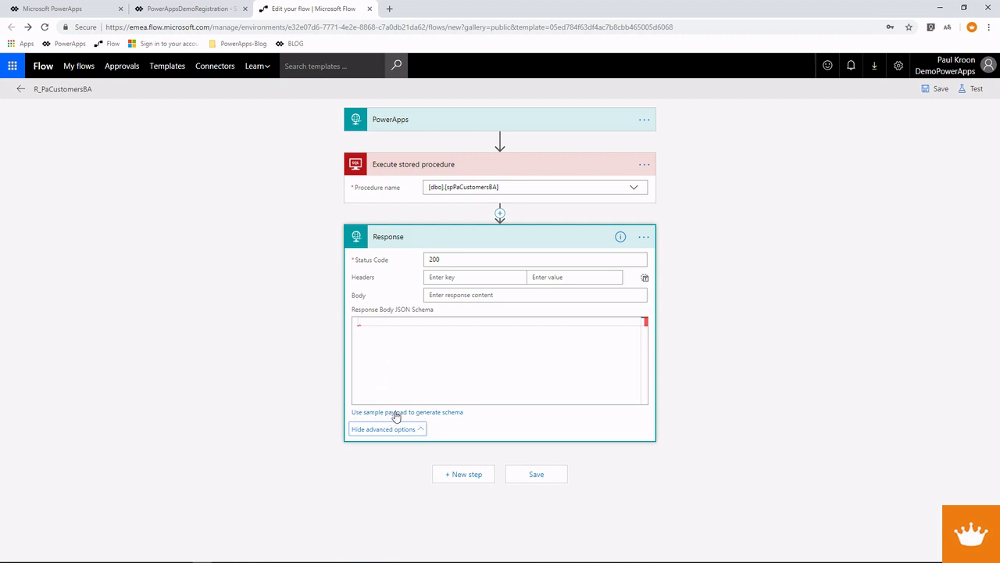
{"action": "left_click", "coordinate": [406, 412]}
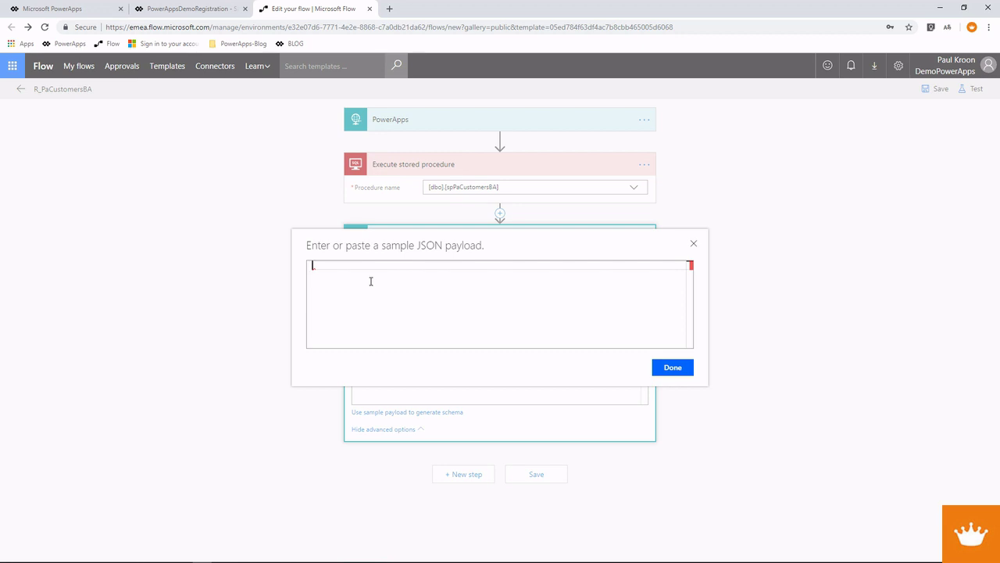
{"action": "key", "text": "ctrl+v"}
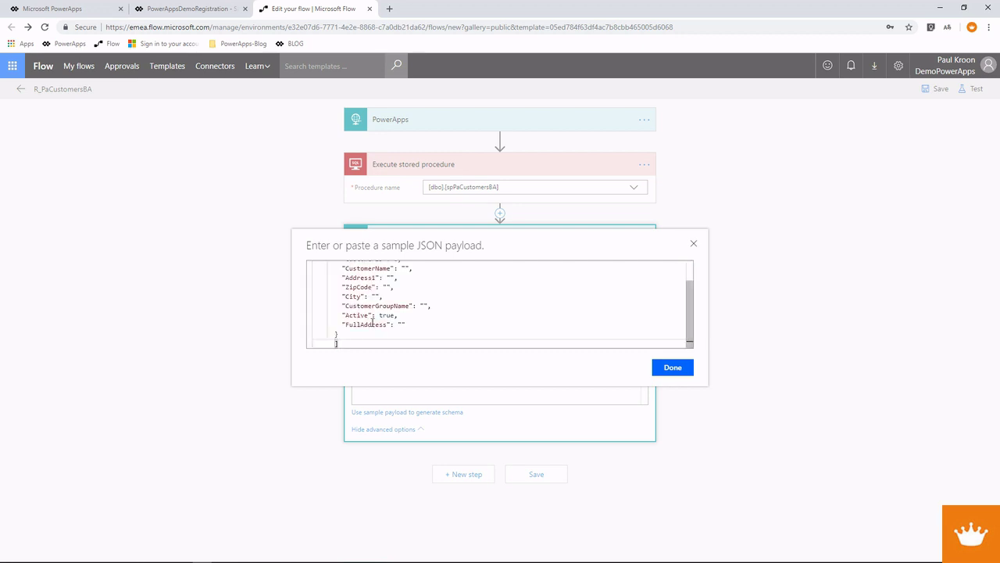
{"action": "key", "text": "ctrl+Home"}
{"action": "key", "text": "ctrl+End"}
{"action": "left_click", "coordinate": [672, 367]}
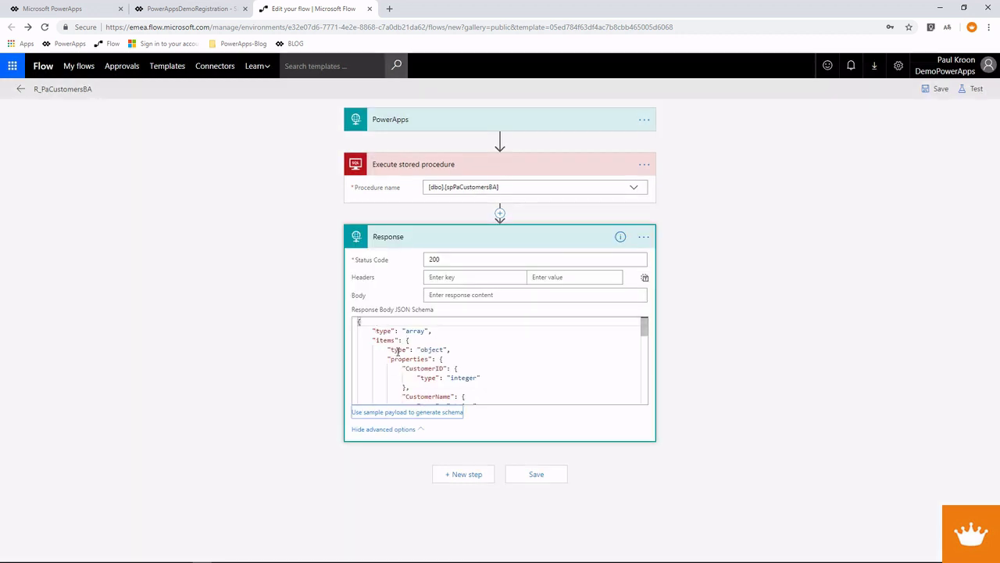
- Examine the generated schema's property types, including Active and FullAddress, and its list of required fields
{"action": "scroll", "coordinate": [436, 369], "scroll_direction": "down", "scroll_amount": 1}
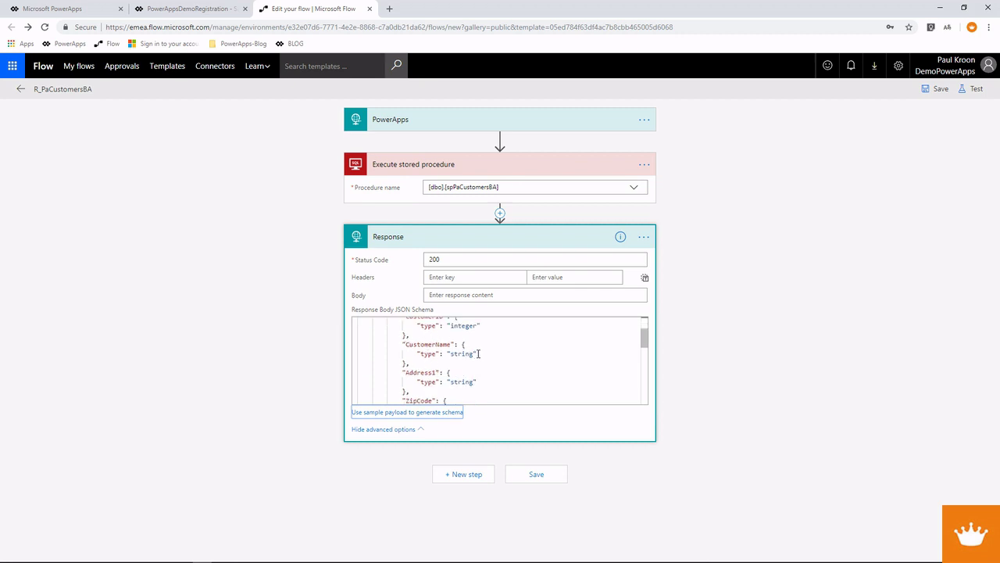
{"action": "scroll", "coordinate": [479, 353], "scroll_direction": "down", "scroll_amount": 3}
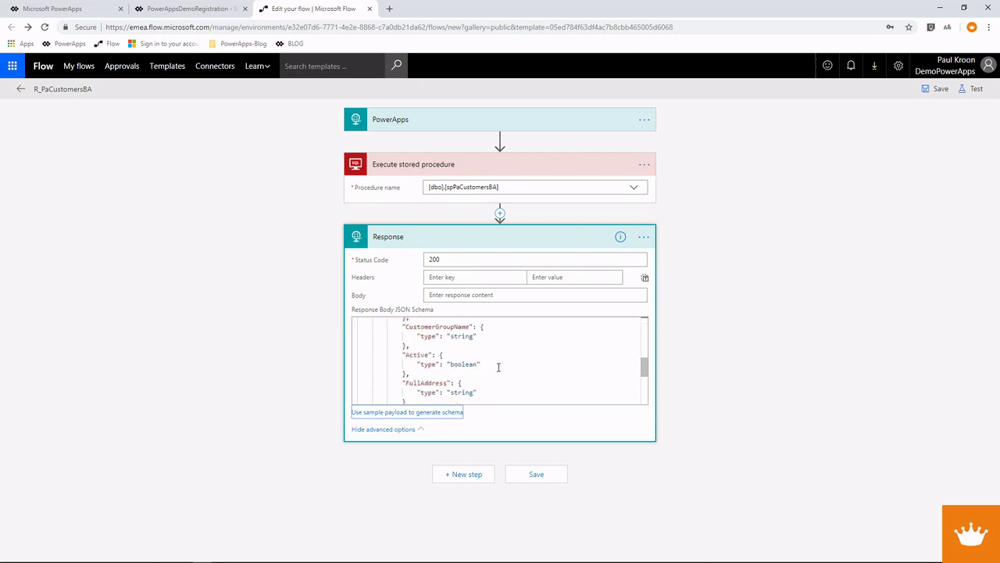
{"action": "left_click_drag", "start_coordinate": [497, 367], "coordinate": [406, 355]}
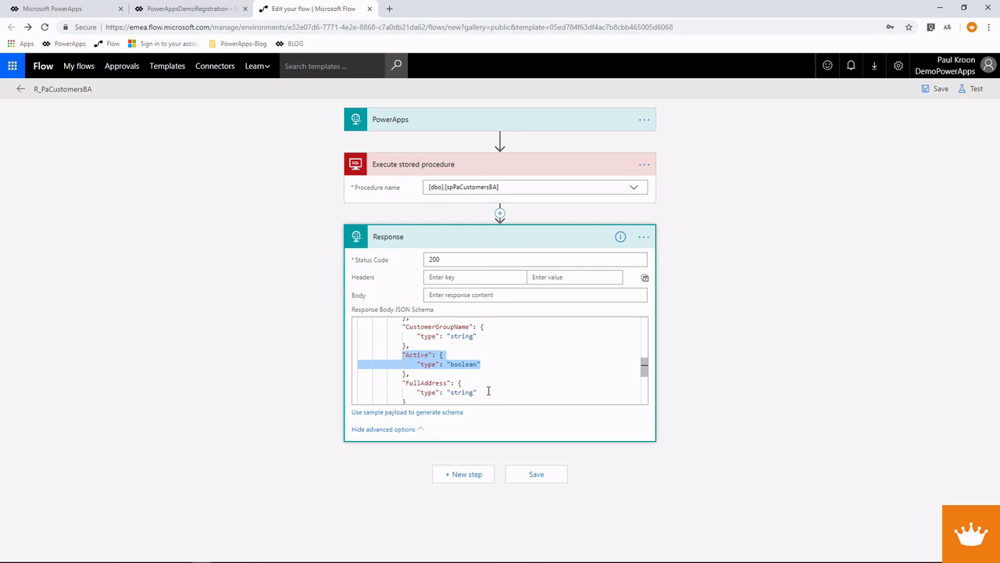
{"action": "left_click_drag", "start_coordinate": [489, 391], "coordinate": [404, 380]}
{"action": "scroll", "coordinate": [468, 381], "scroll_direction": "down", "scroll_amount": 2}
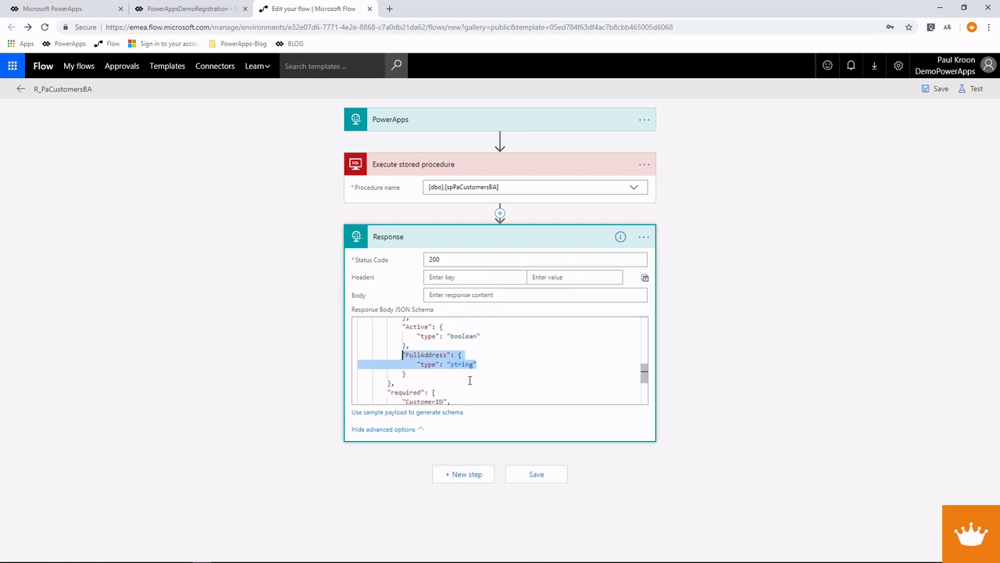
{"action": "scroll", "coordinate": [448, 368], "scroll_direction": "down", "scroll_amount": 1}
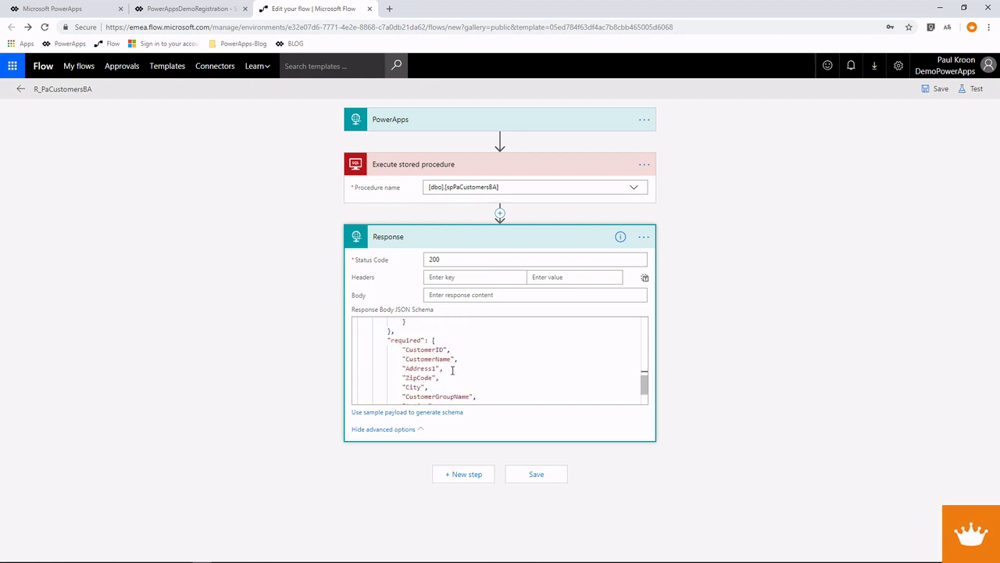
- Set the Response action's body to the stored procedure's ResultSets Table1 output and save the flow
{"action": "scroll", "coordinate": [449, 367], "scroll_direction": "up", "scroll_amount": 2}
{"action": "left_click", "coordinate": [451, 297]}
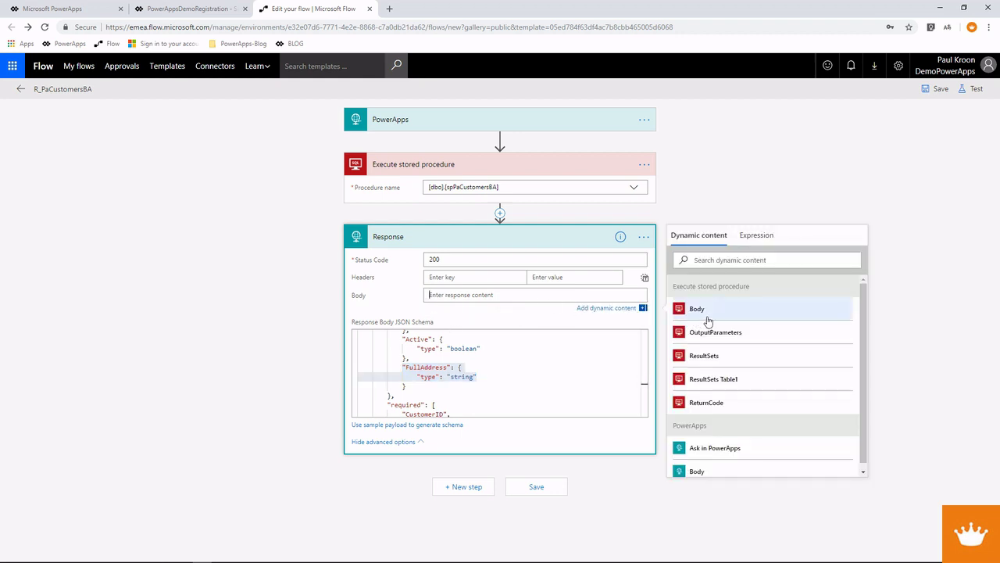
{"action": "left_click", "coordinate": [737, 384]}
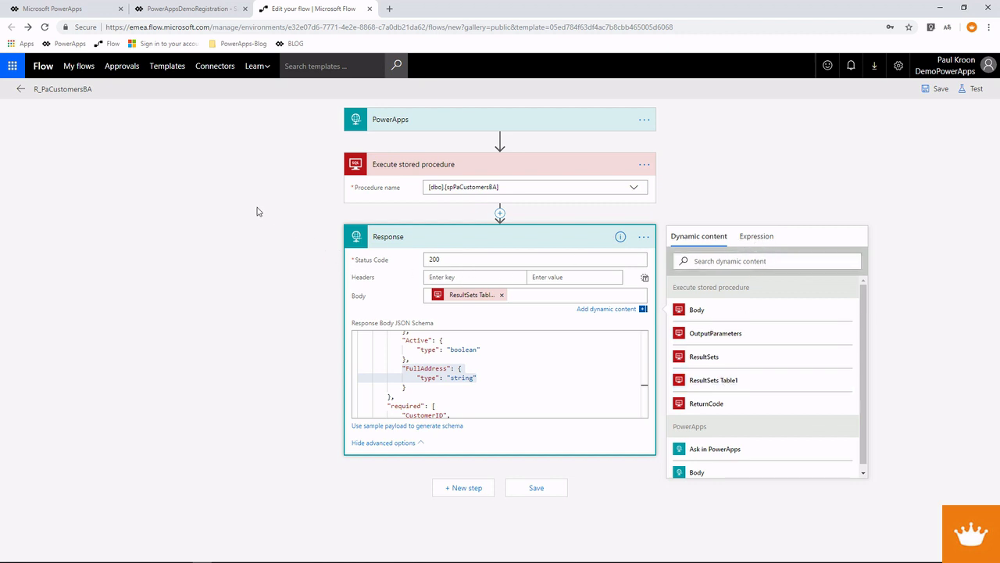
{"action": "left_click", "coordinate": [544, 493]}
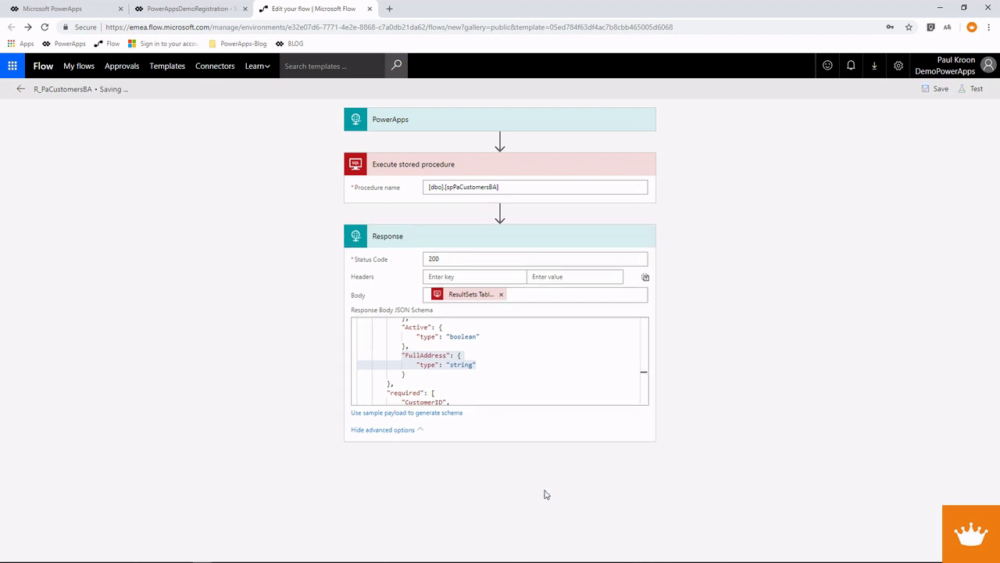
- Test the saved flow by performing the trigger action, accept the SQL Server connection, run it and open the run results
{"action": "left_click", "coordinate": [973, 88]}
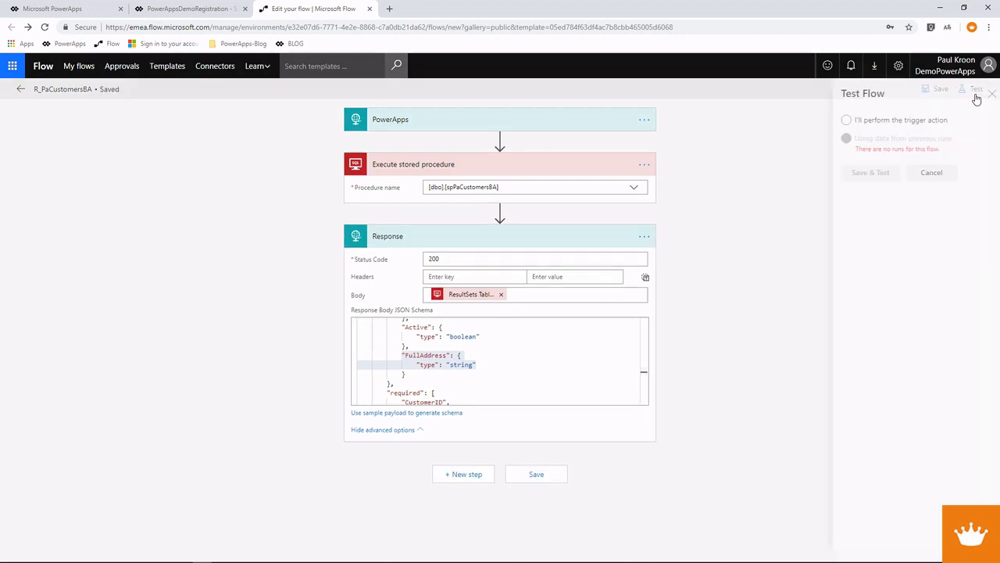
{"action": "left_click", "coordinate": [837, 122]}
{"action": "left_click", "coordinate": [861, 172]}
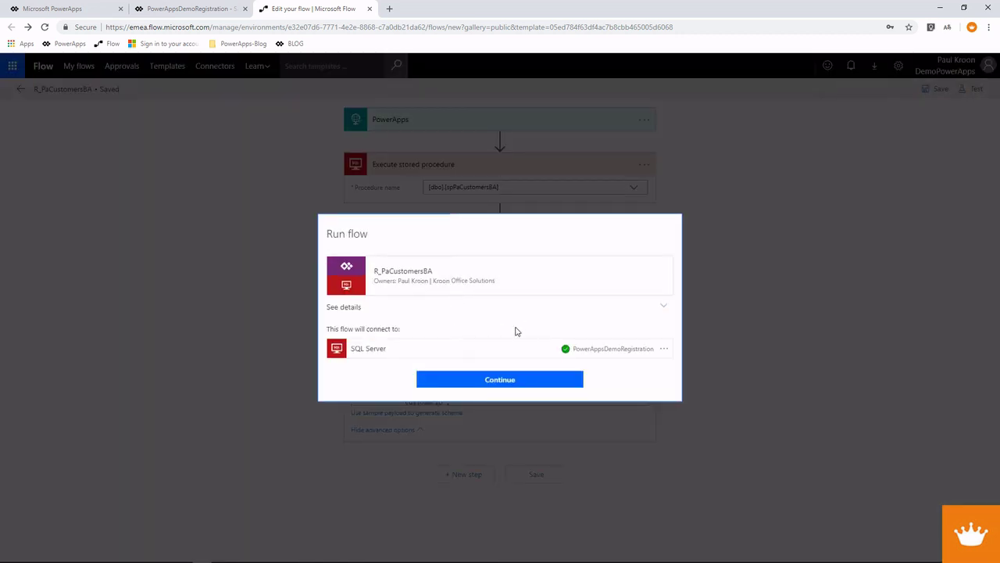
{"action": "left_click", "coordinate": [502, 378]}
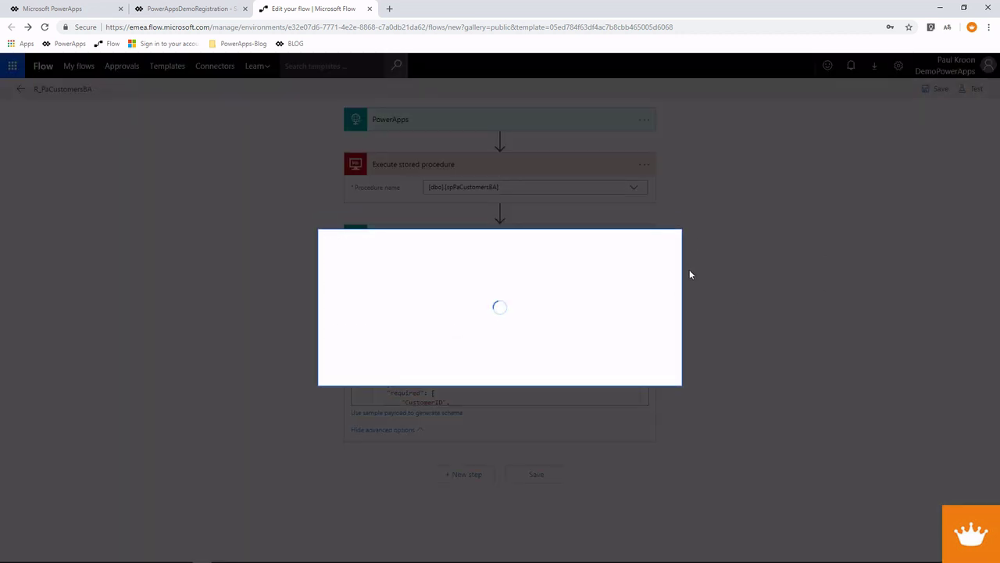
{"action": "left_click", "coordinate": [575, 370]}
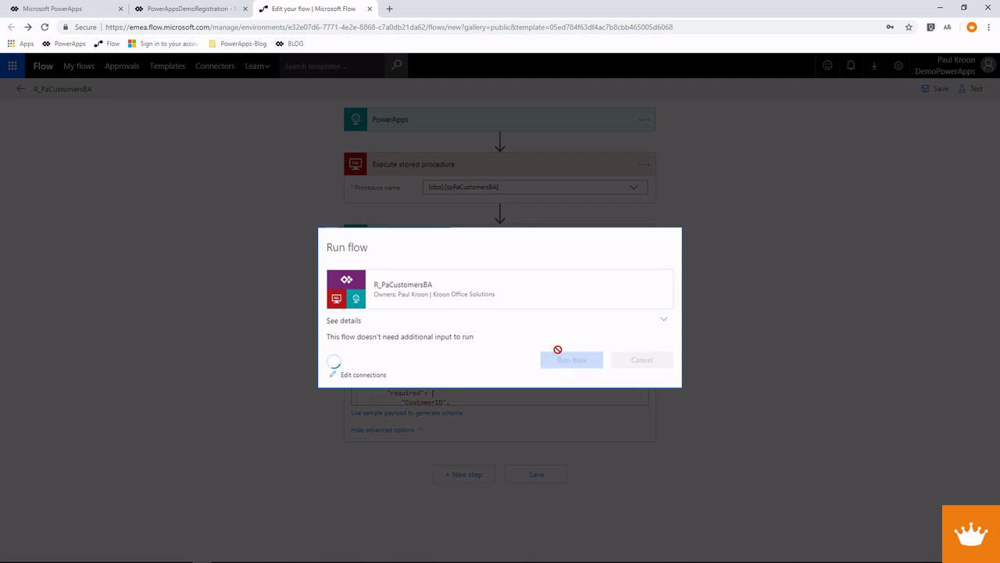
{"action": "left_click", "coordinate": [644, 365]}
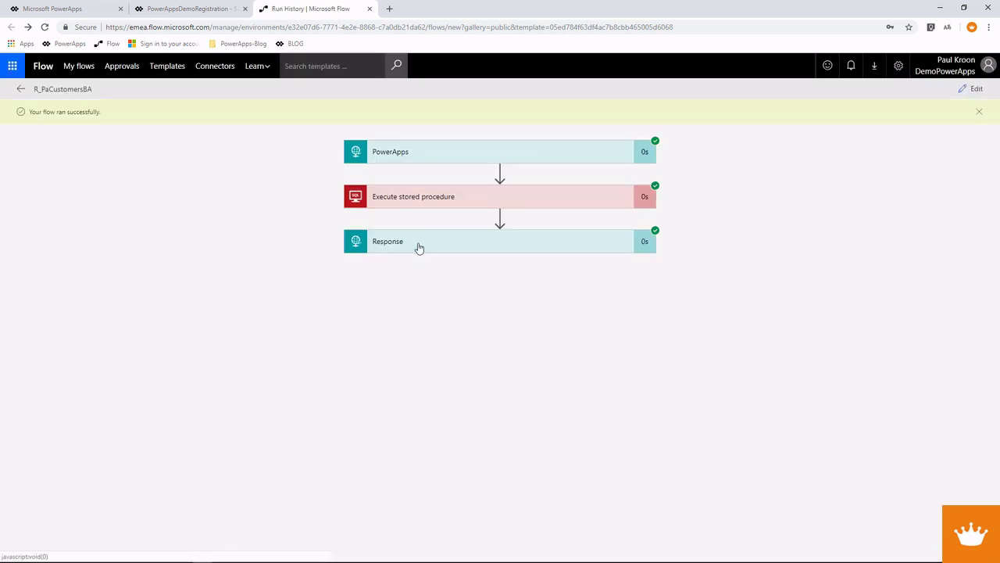
- Examine the Response action's run details: input body, schema, output status code and the customer records in the output body
{"action": "left_click", "coordinate": [419, 248]}
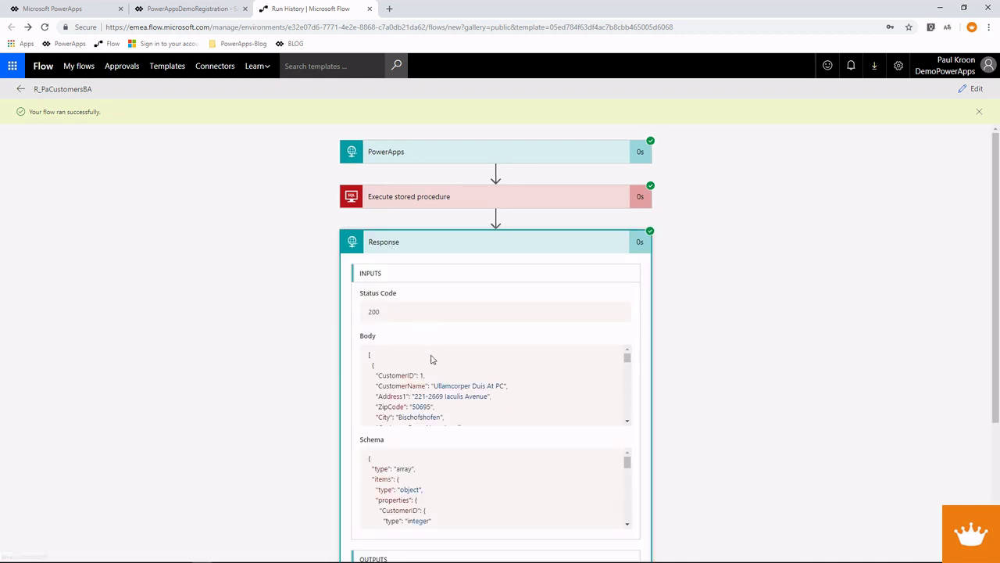
{"action": "scroll", "coordinate": [430, 357], "scroll_direction": "down", "scroll_amount": 2}
{"action": "scroll", "coordinate": [426, 469], "scroll_direction": "down", "scroll_amount": 3}
{"action": "scroll", "coordinate": [424, 509], "scroll_direction": "down", "scroll_amount": 5}
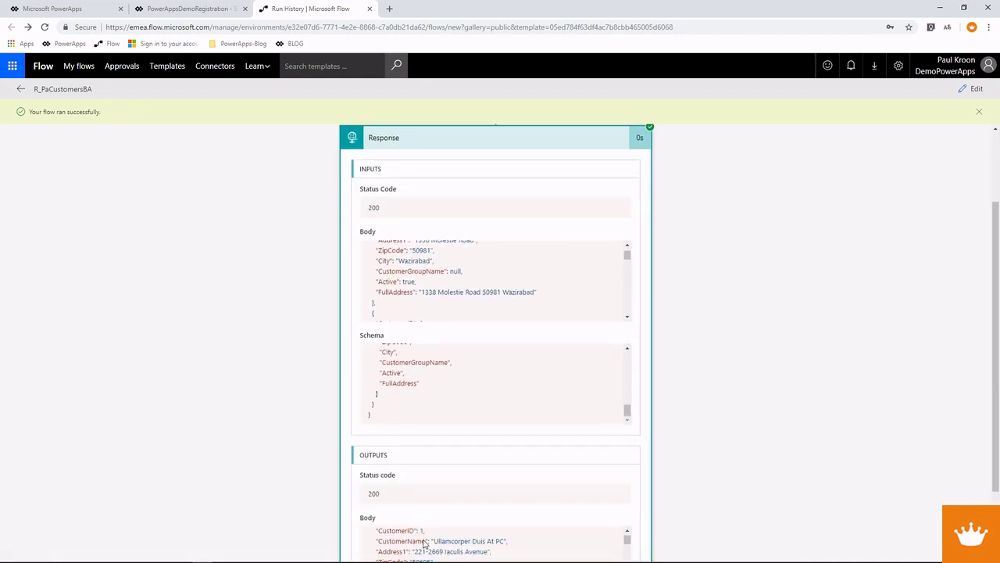
{"action": "scroll", "coordinate": [800, 422], "scroll_direction": "down", "scroll_amount": 2}
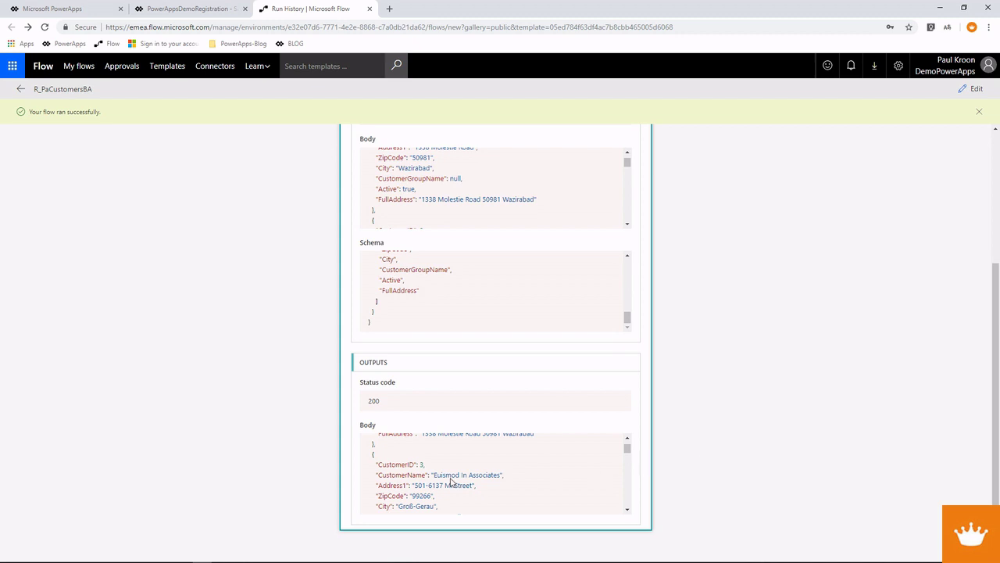
{"action": "scroll", "coordinate": [450, 482], "scroll_direction": "down", "scroll_amount": 2}
{"action": "scroll", "coordinate": [450, 483], "scroll_direction": "down", "scroll_amount": 3}
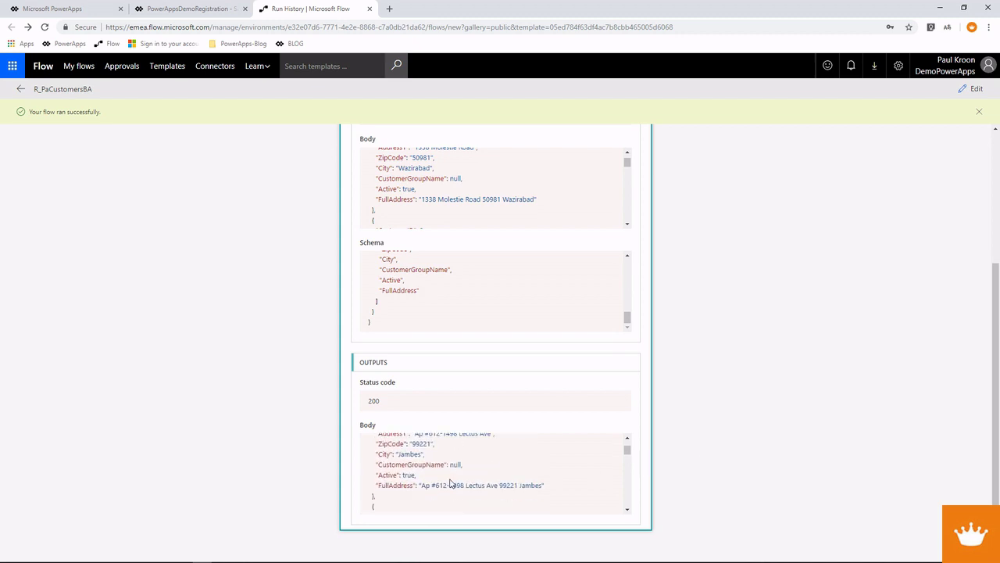
{"action": "scroll", "coordinate": [450, 483], "scroll_direction": "down", "scroll_amount": 6}
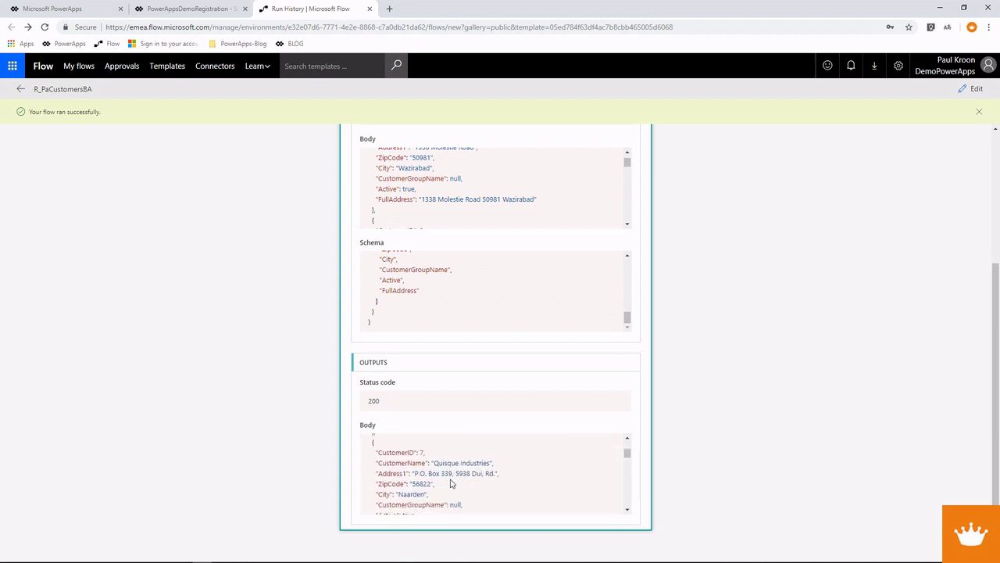
{"action": "scroll", "coordinate": [450, 483], "scroll_direction": "up", "scroll_amount": 10}
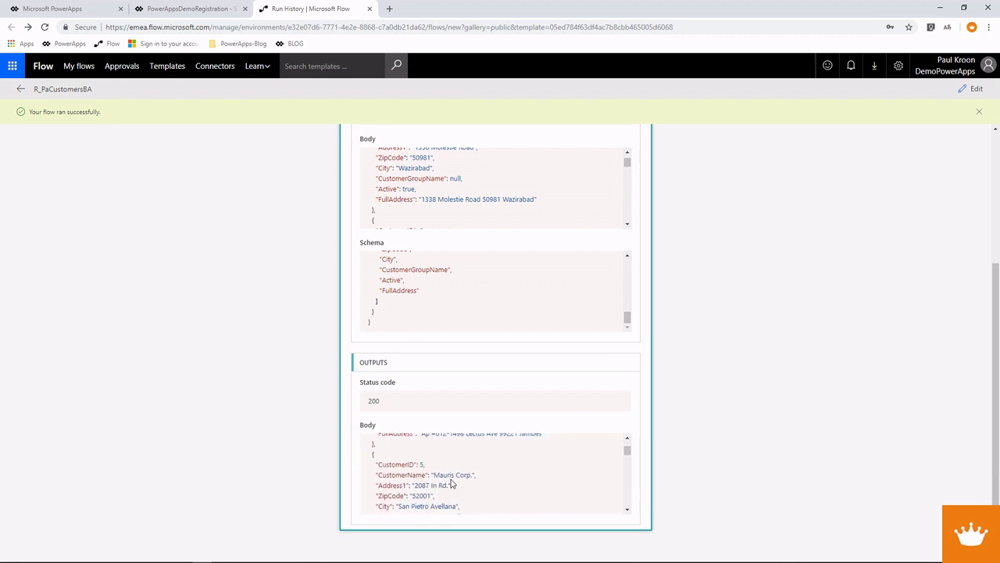
{"action": "scroll", "coordinate": [450, 470], "scroll_direction": "up", "scroll_amount": 3}
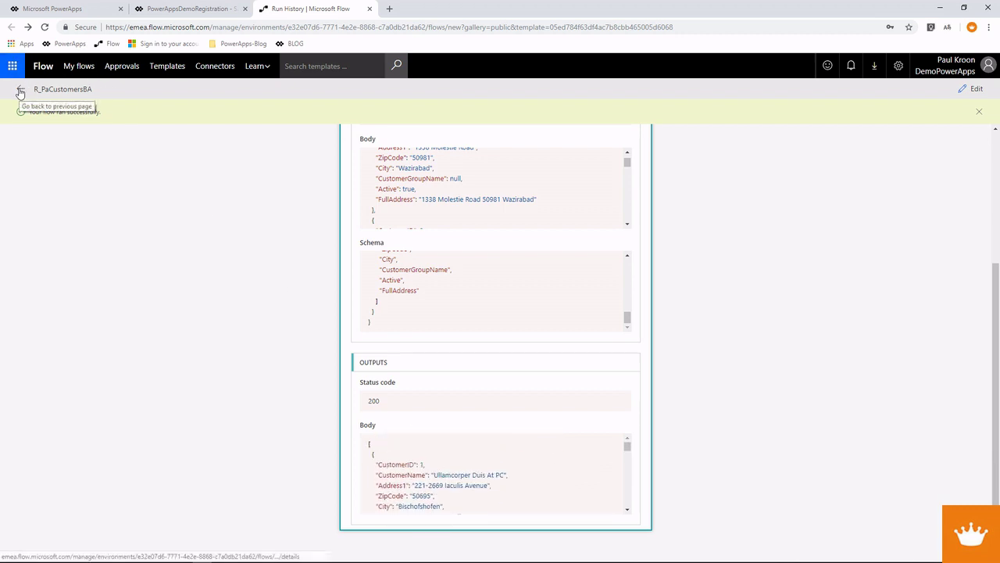
- Switch to the PowerAppsDemoRegistration app and set toggle E_26's OnChange to R_PaCustomersBA.Run() by attaching the R_PaCustomersBA flow
{"action": "left_click", "coordinate": [174, 10]}
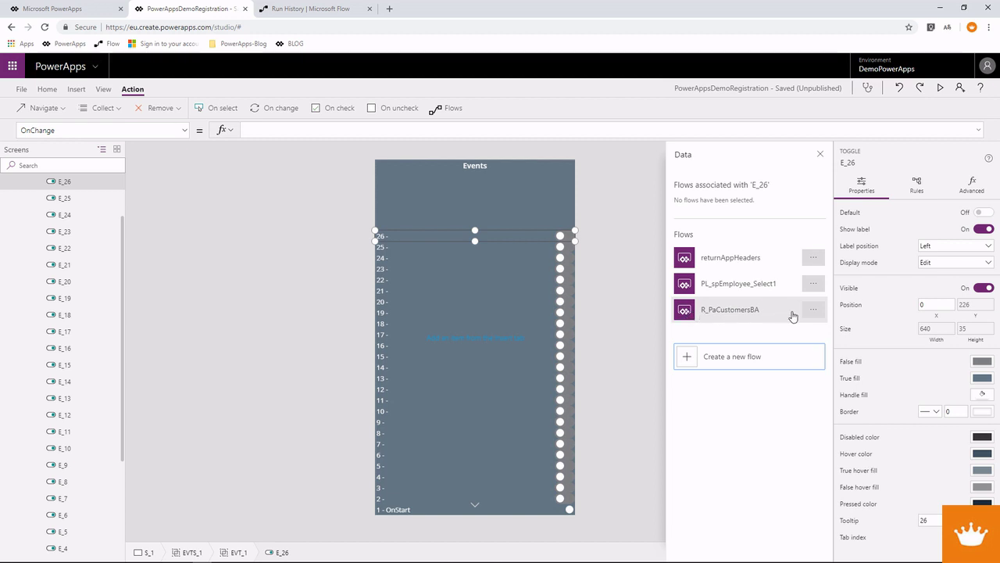
{"action": "left_click", "coordinate": [729, 313]}
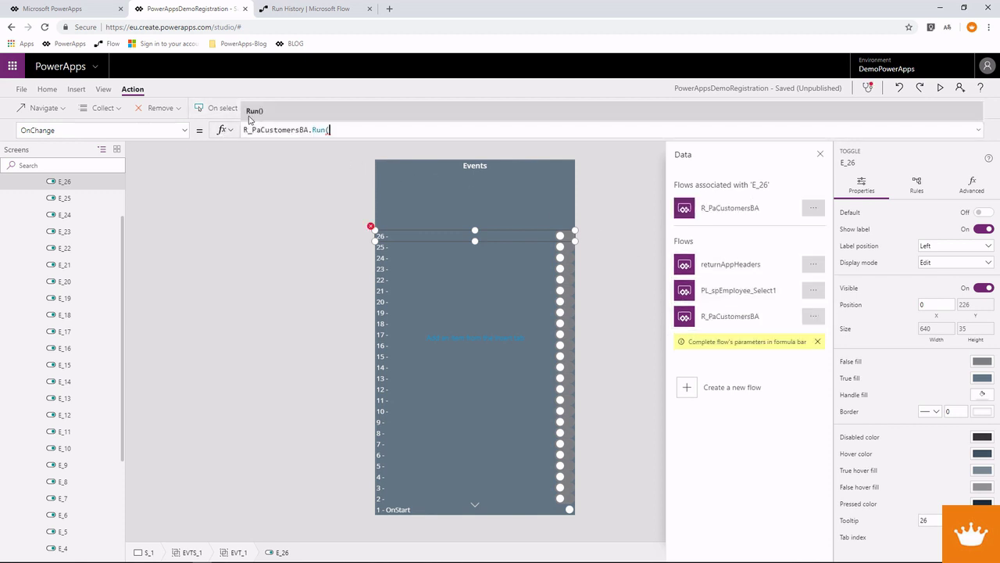
{"action": "left_click_drag", "start_coordinate": [244, 130], "coordinate": [326, 130]}
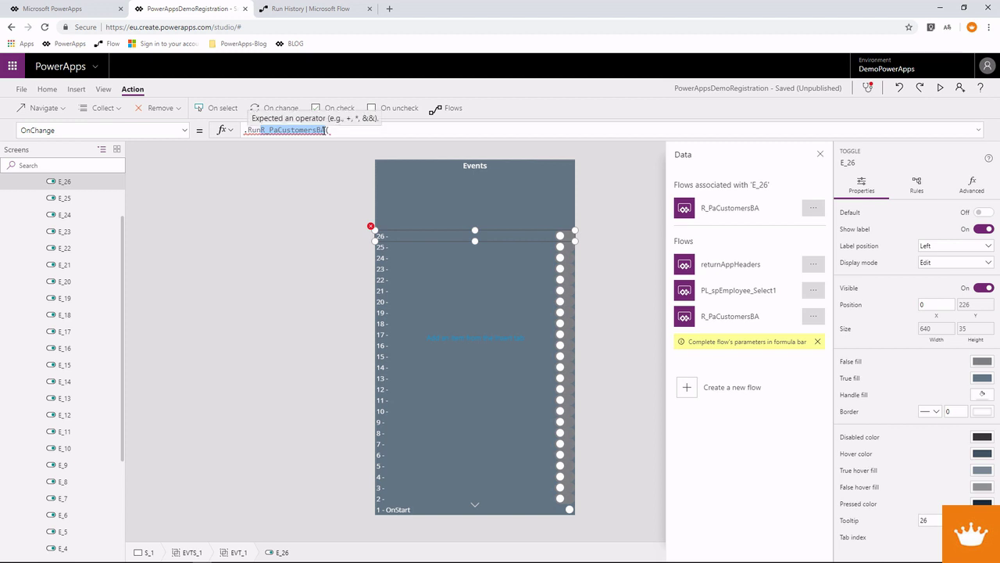
{"action": "key", "text": "ctrl+z"}
{"action": "left_click", "coordinate": [338, 130]}
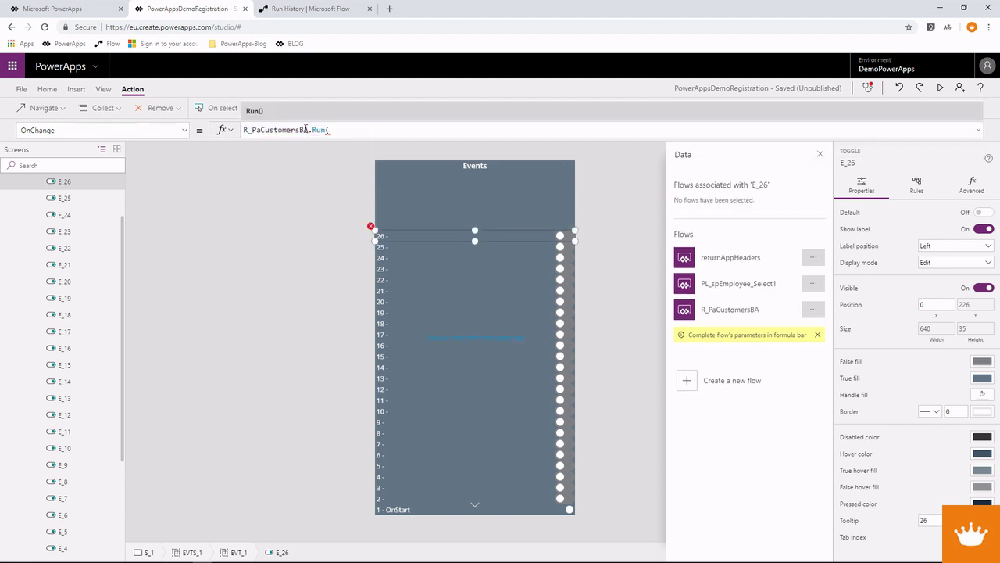
{"action": "left_click_drag", "start_coordinate": [330, 130], "coordinate": [239, 130]}
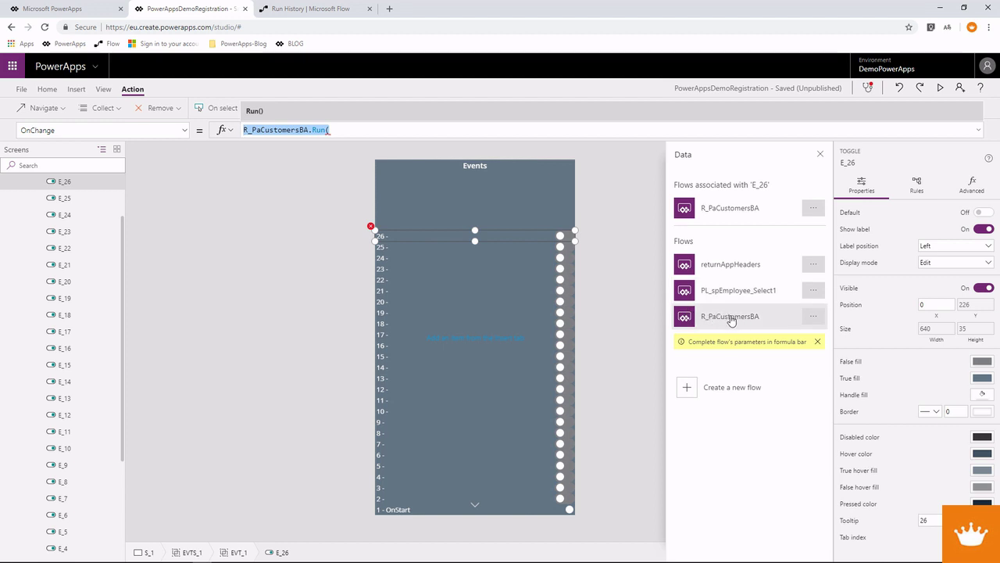
{"action": "left_click", "coordinate": [334, 130]}
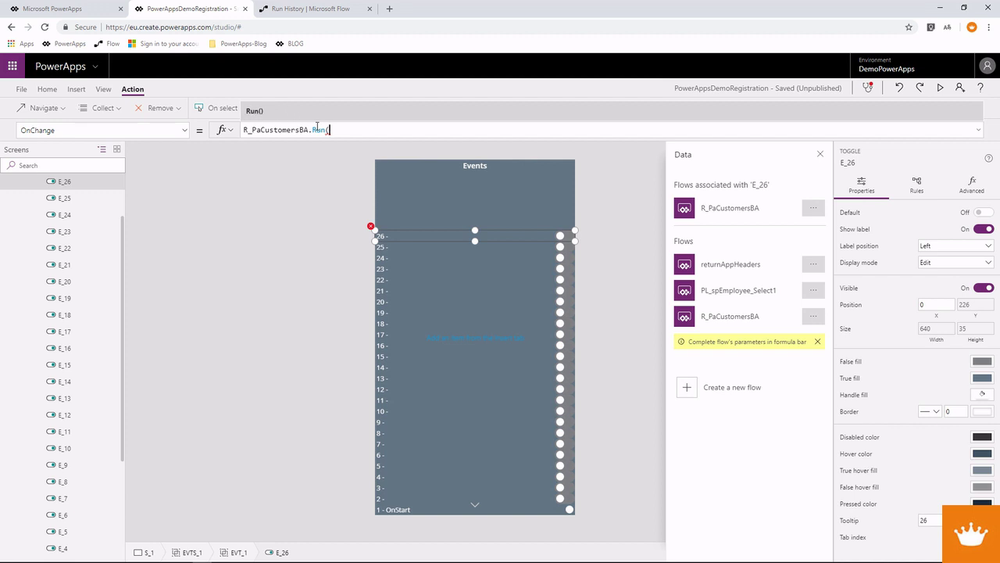
{"action": "type", "text": ")"}
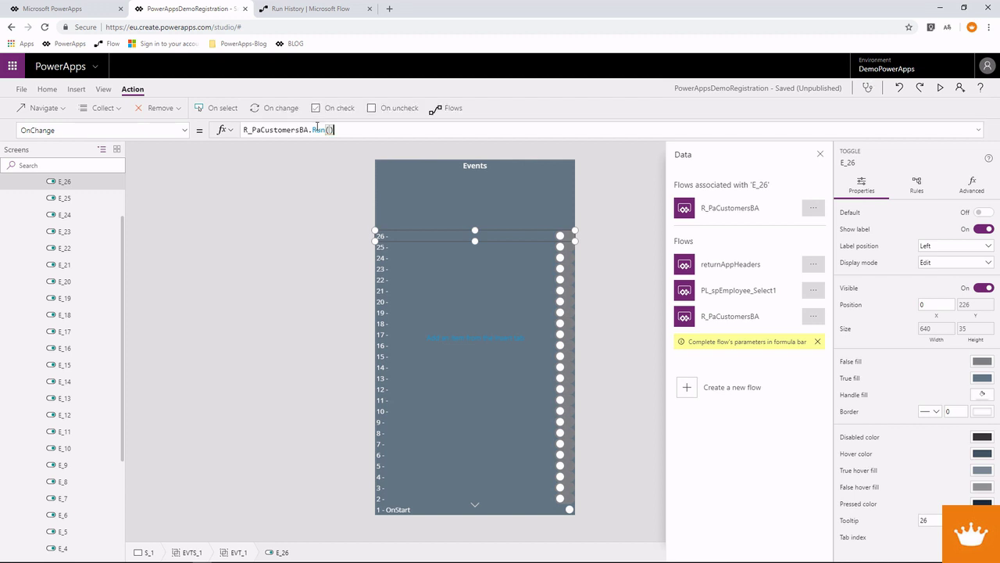
- Wrap the flow call in E_26's OnChange so the formula reads ClearCollect(CustomersList,R_PaCustomersBA.Run())
{"action": "type", "text": ")"}
{"action": "key", "text": "ctrl+a"}
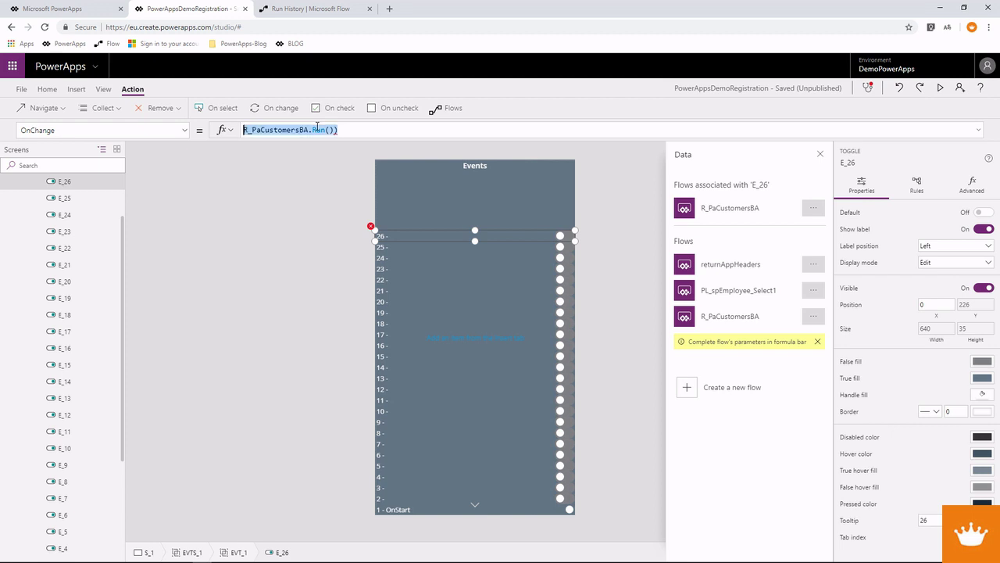
{"action": "type", "text": ","}
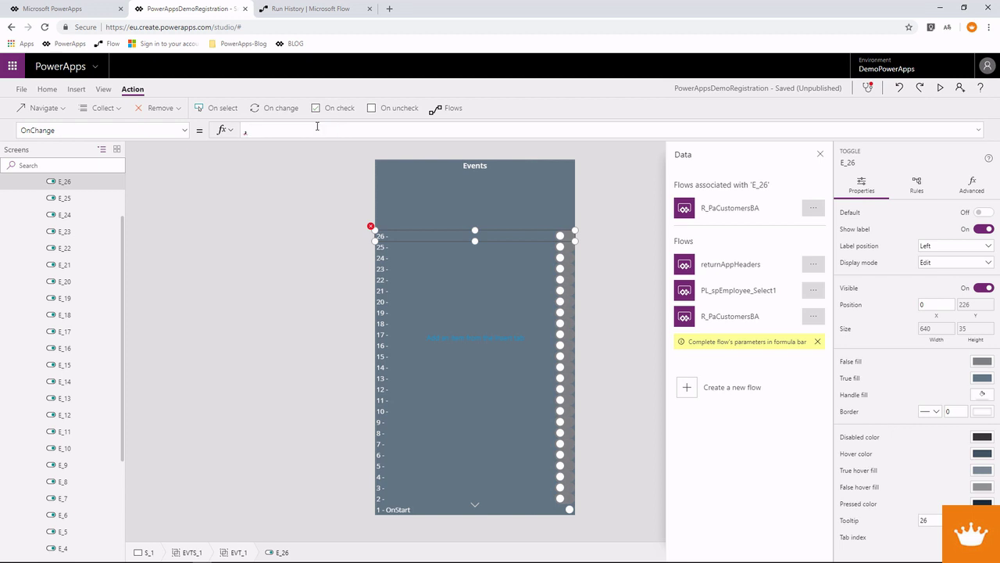
{"action": "key", "text": "ctrl+z"}
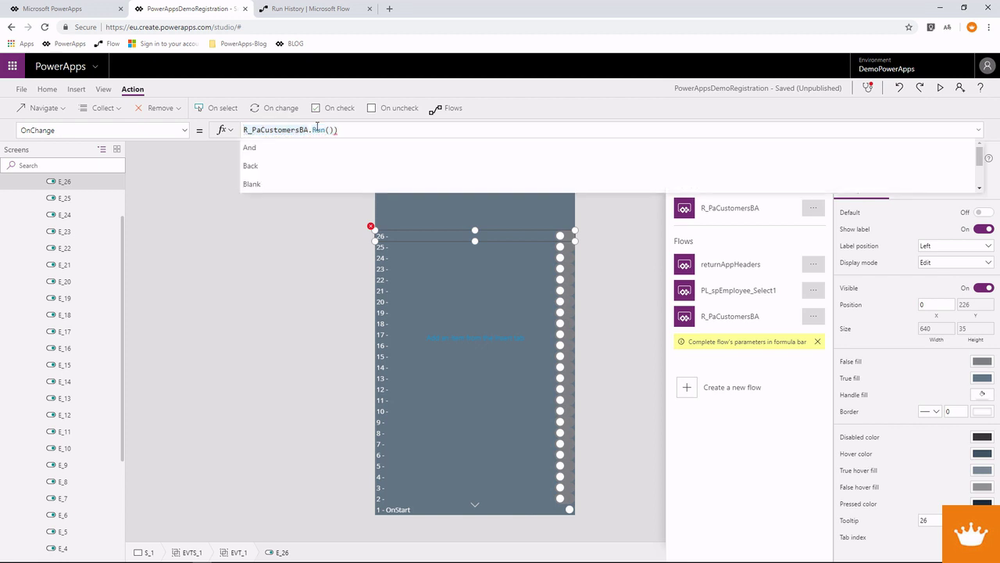
{"action": "type", "text": ","}
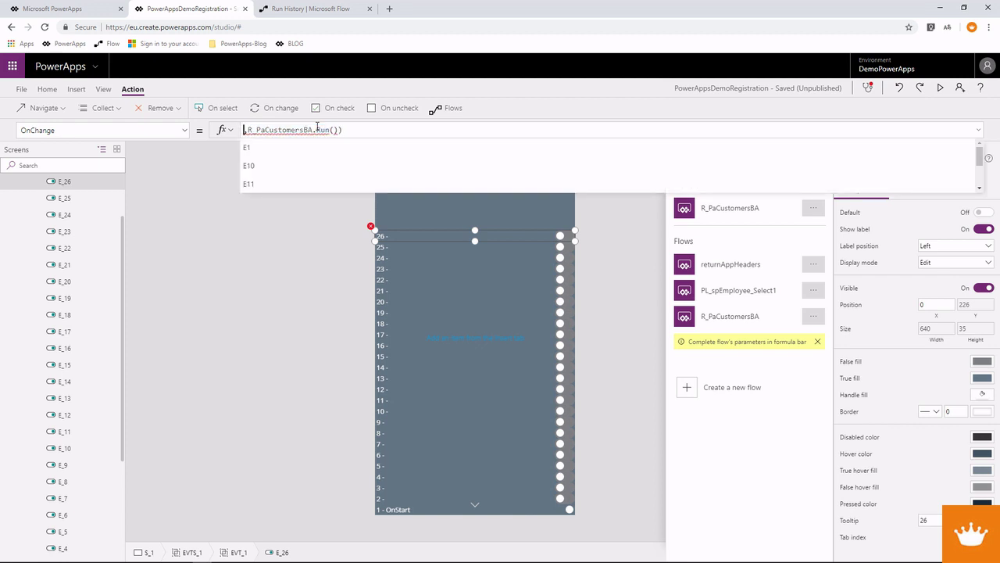
{"action": "type", "text": "ClearCo"}
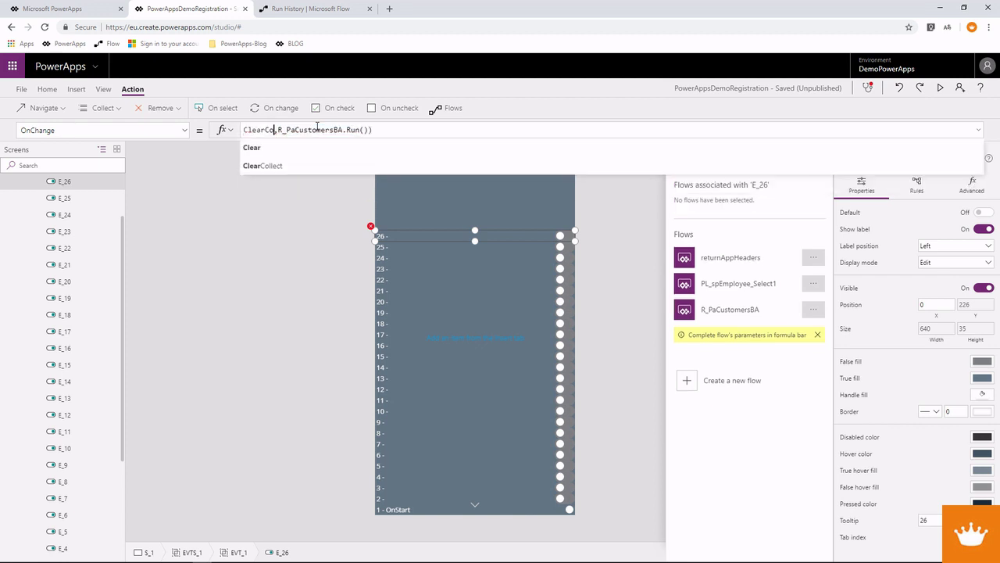
{"action": "type", "text": "llect"}
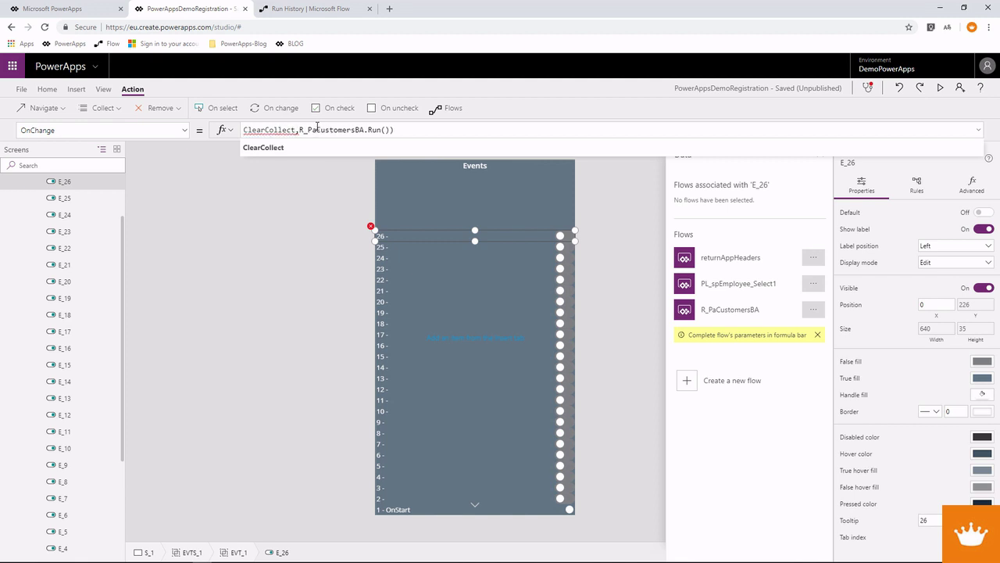
{"action": "type", "text": "("}
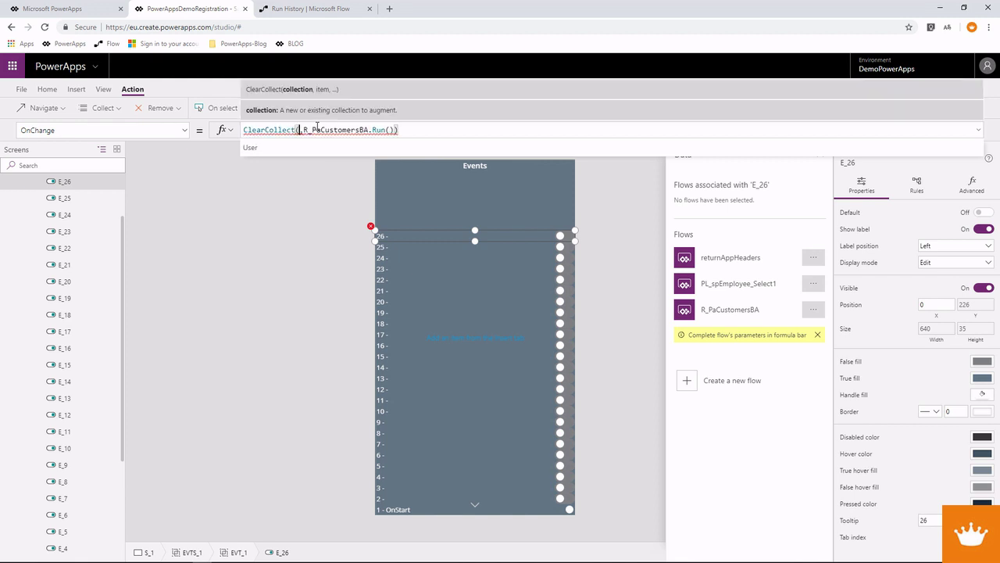
{"action": "type", "text": "Customers"}
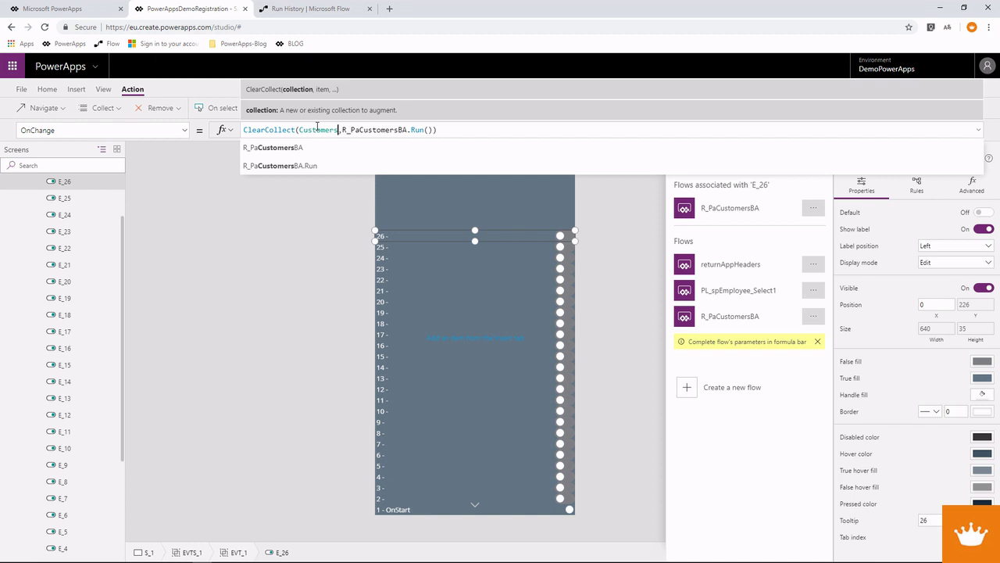
{"action": "type", "text": "List"}
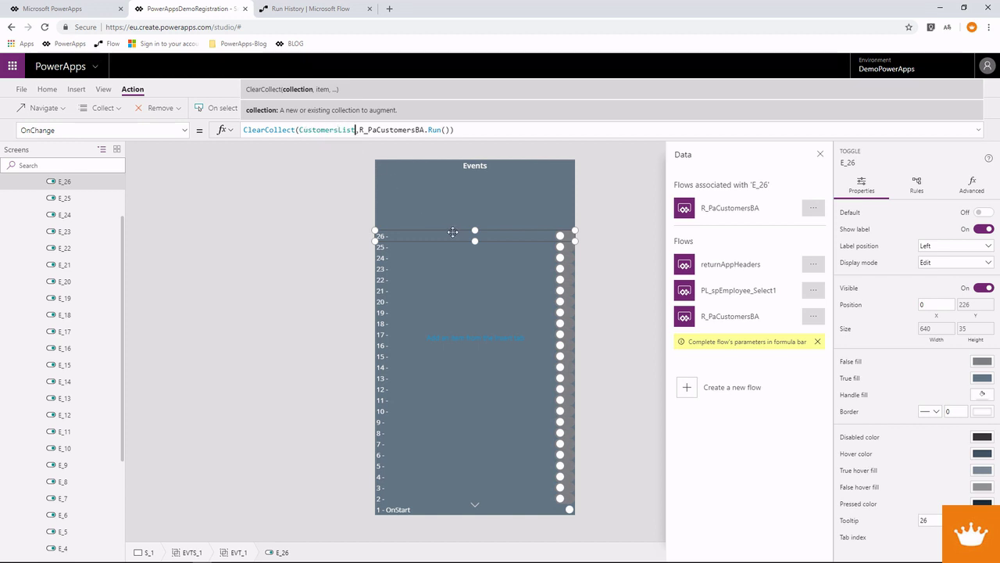
- Switch toggle E_26 on to execute its OnChange formula, and open the overview of the app's collections
{"action": "left_click", "coordinate": [561, 236]}
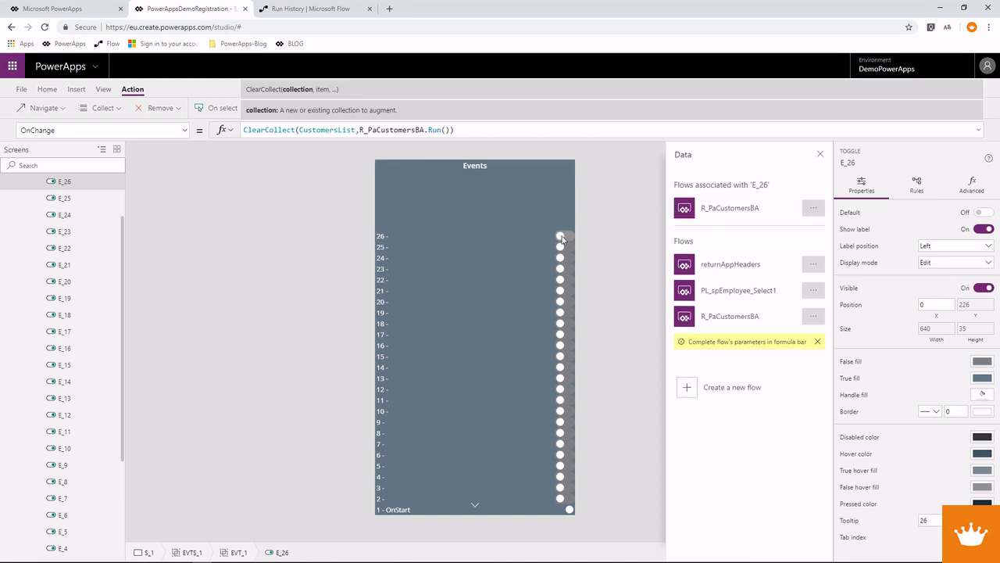
{"action": "left_click", "coordinate": [530, 236]}
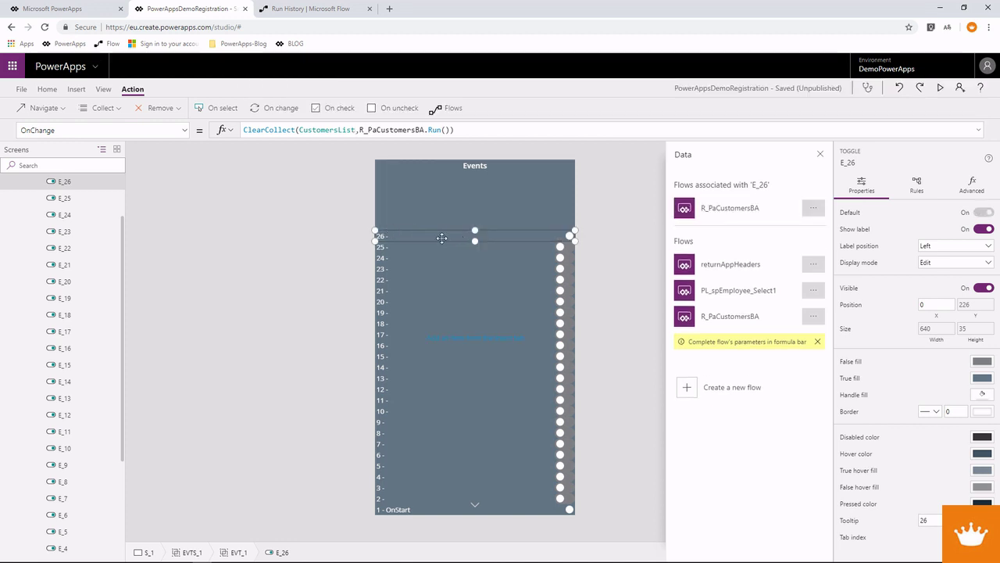
{"action": "left_click", "coordinate": [104, 89]}
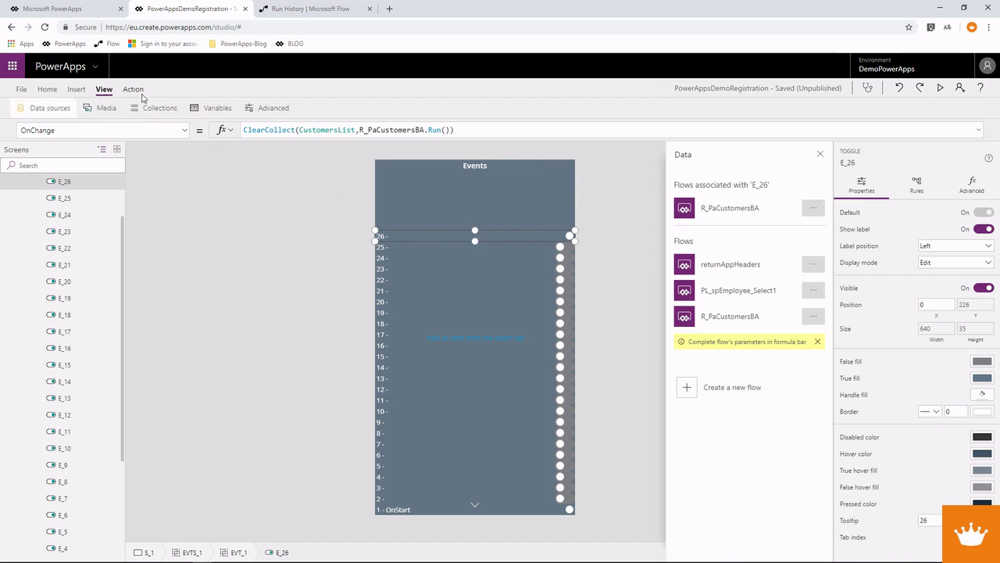
{"action": "left_click", "coordinate": [159, 108]}
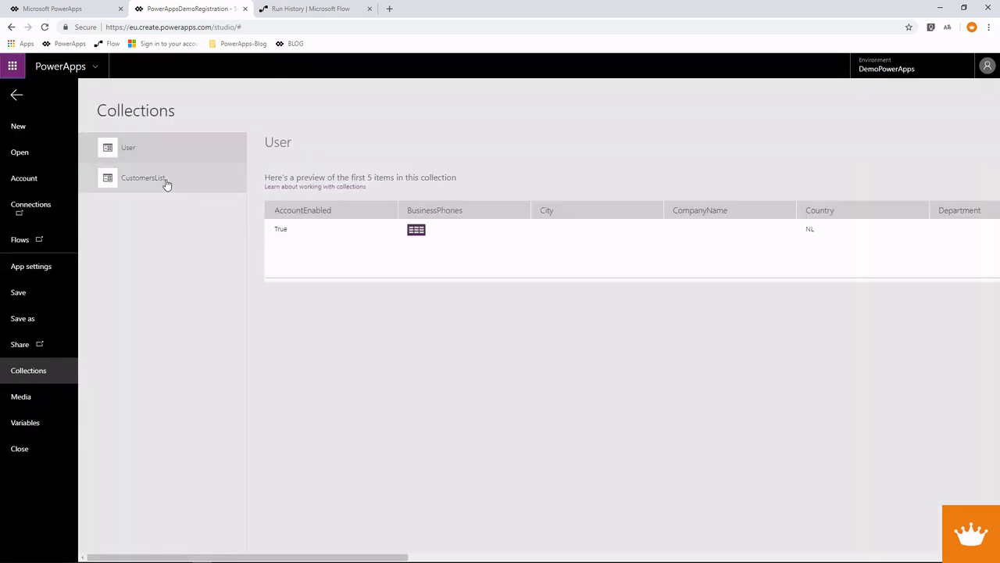
- Preview the CustomersList collection, and cut the whole ClearCollect formula out of toggle E_26's OnChange
{"action": "left_click", "coordinate": [165, 182]}
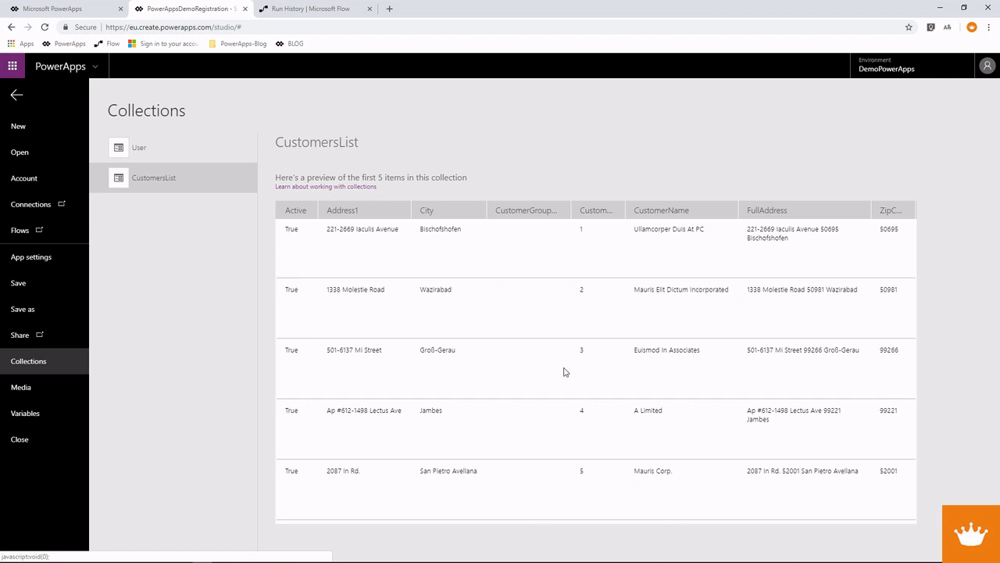
{"action": "left_click", "coordinate": [16, 94]}
{"action": "left_click", "coordinate": [457, 130]}
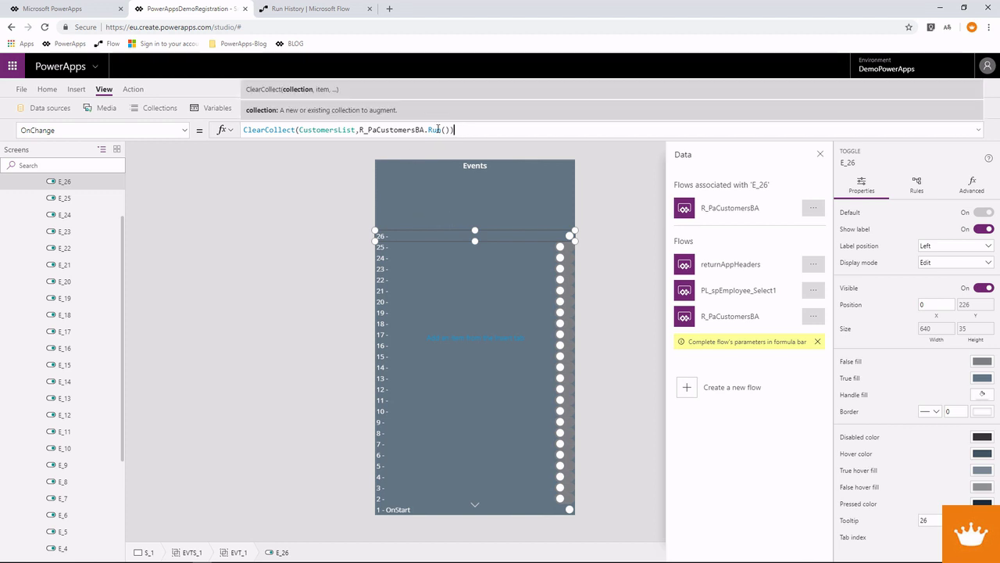
{"action": "left_click_drag", "start_coordinate": [457, 130], "coordinate": [223, 129]}
{"action": "key", "text": "ctrl+c"}
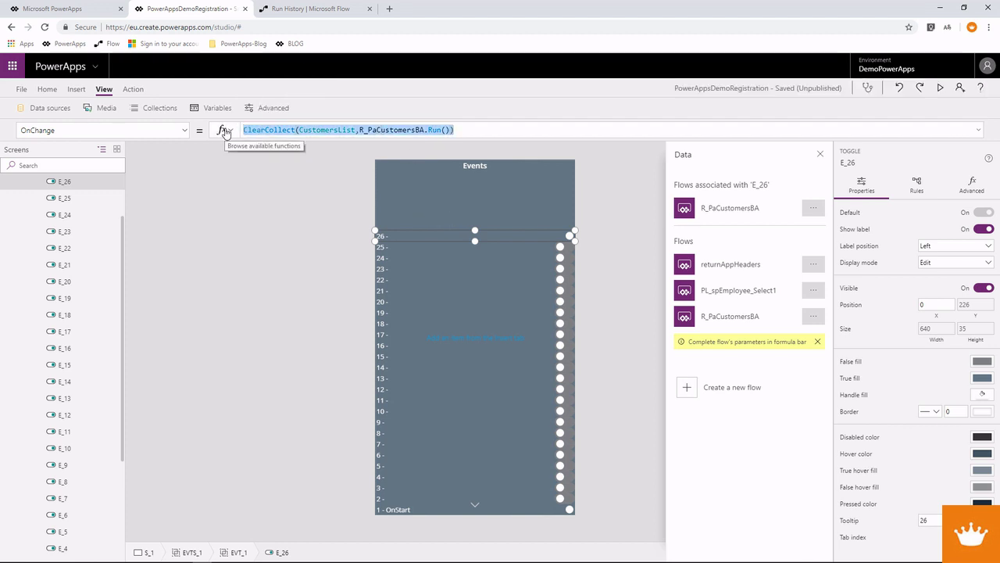
{"action": "key", "text": "Delete"}
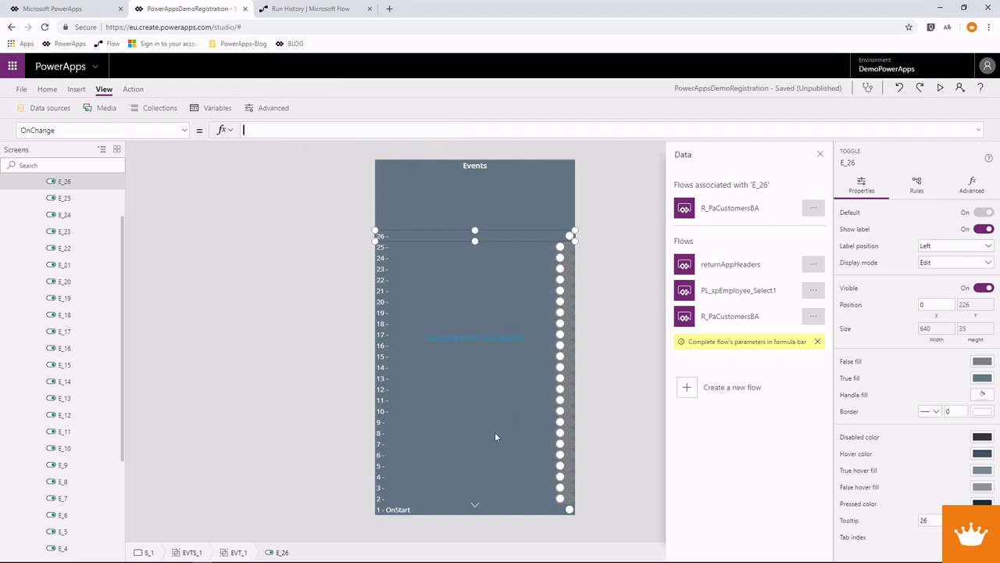
- In toggle E_1's OnChange Concurrent formula, replace both UpdateContext lines with the copied ClearCollect(CustomersList,R_PaCustomersBA.Run())
{"action": "left_click", "coordinate": [387, 498]}
{"action": "left_click", "coordinate": [389, 509]}
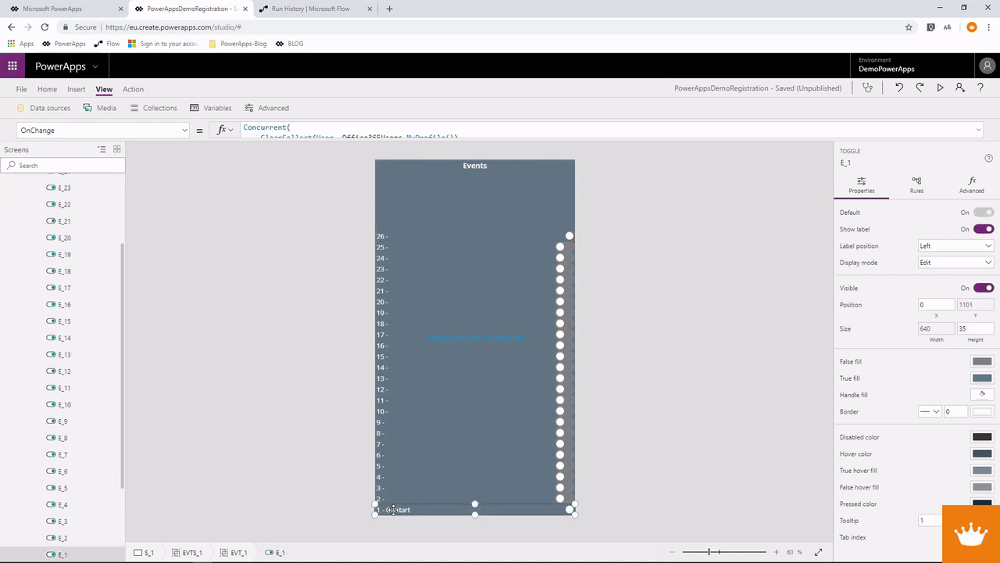
{"action": "left_click", "coordinate": [972, 131]}
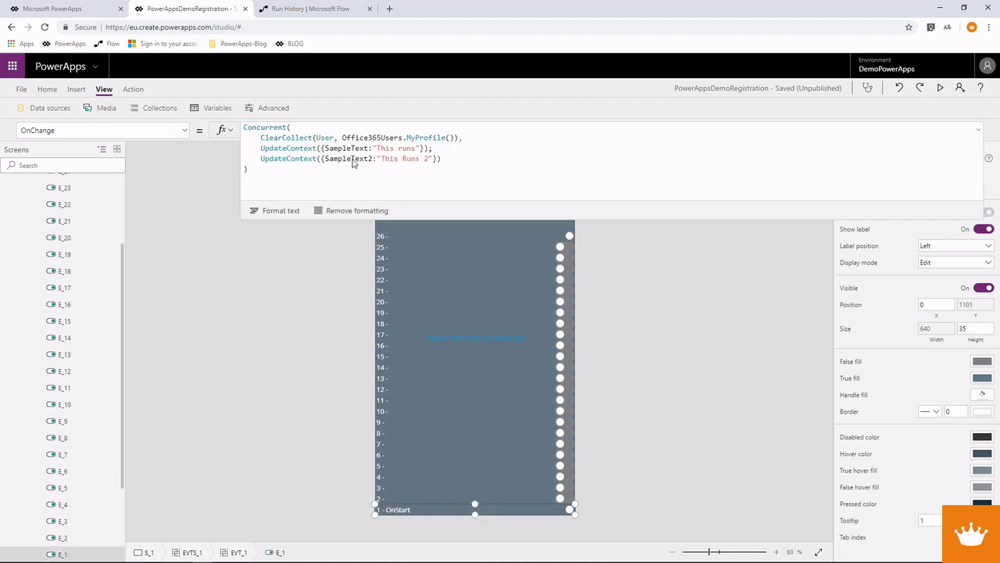
{"action": "left_click", "coordinate": [432, 148]}
{"action": "type", "text": ";"}
{"action": "left_click_drag", "start_coordinate": [429, 148], "coordinate": [260, 147]}
{"action": "key", "text": "Delete"}
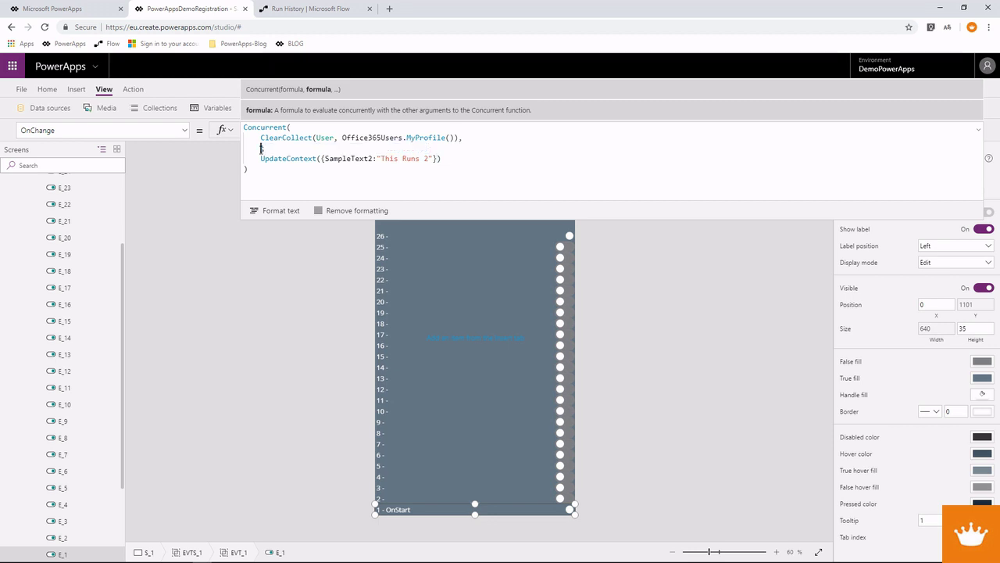
{"action": "key", "text": "ctrl+v"}
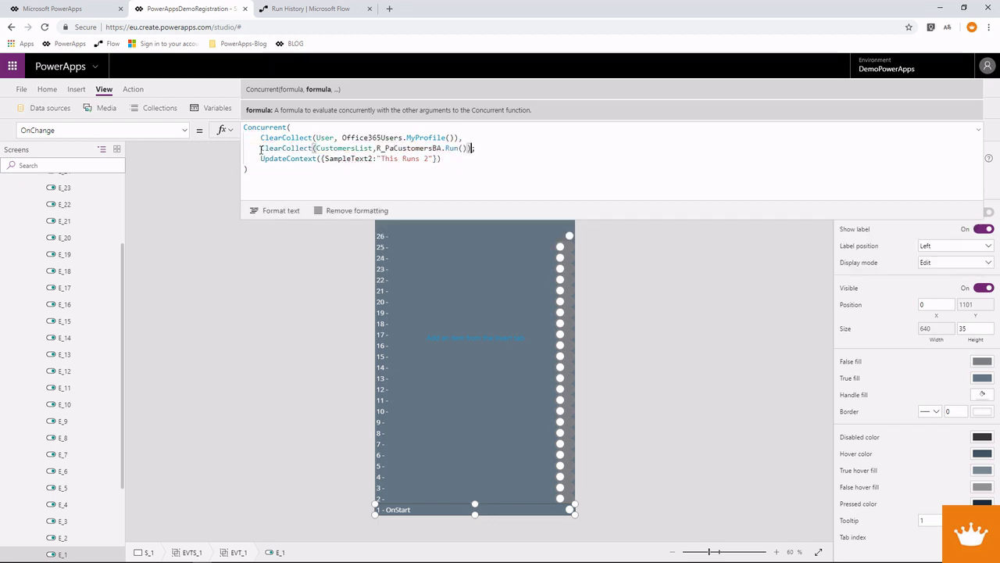
{"action": "left_click", "coordinate": [451, 157], "text": "shift"}
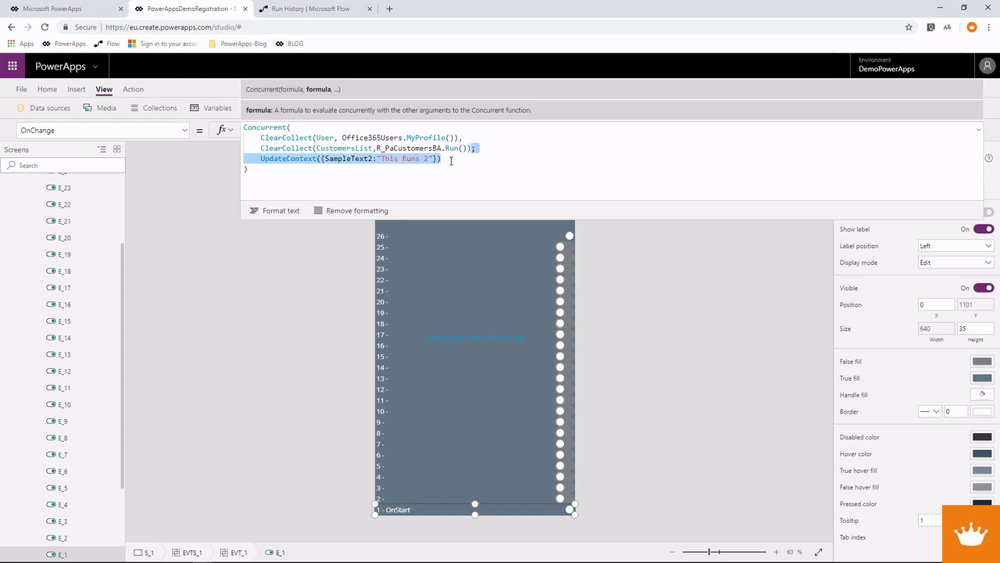
{"action": "key", "text": "Delete"}
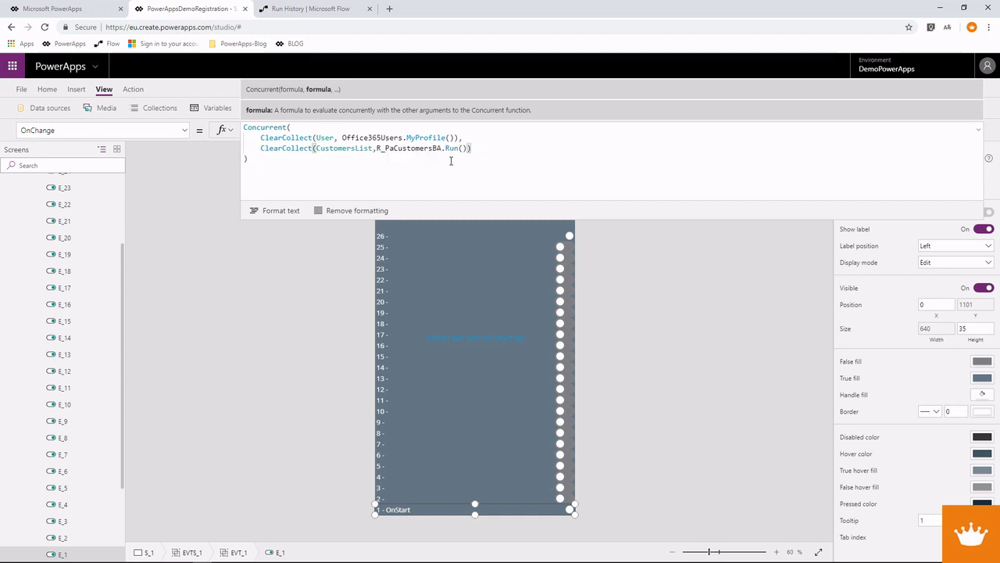
- Check the CustomersList collection's preview before running the new E_1 formula, and return to the app
{"action": "left_click", "coordinate": [159, 107]}
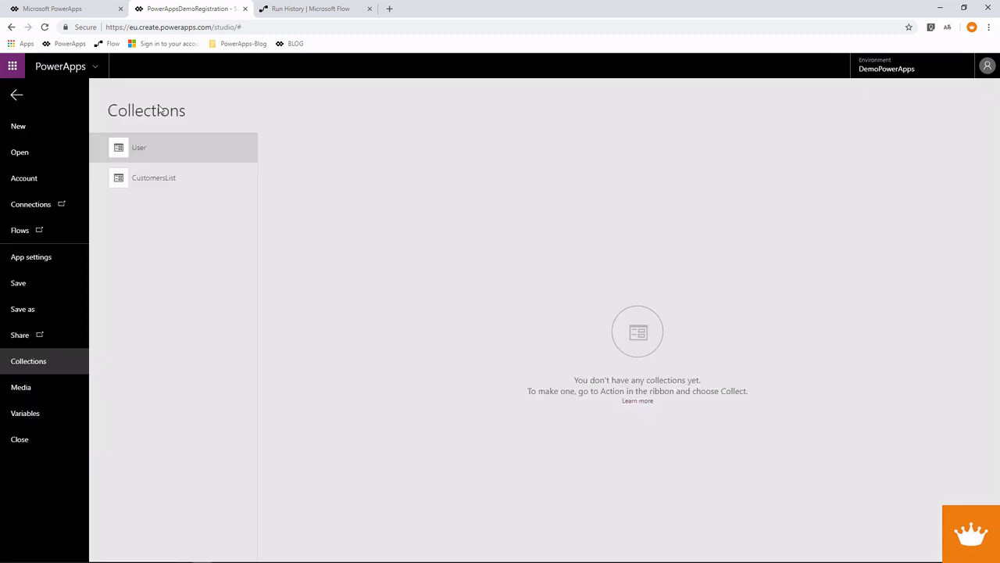
{"action": "left_click", "coordinate": [156, 180]}
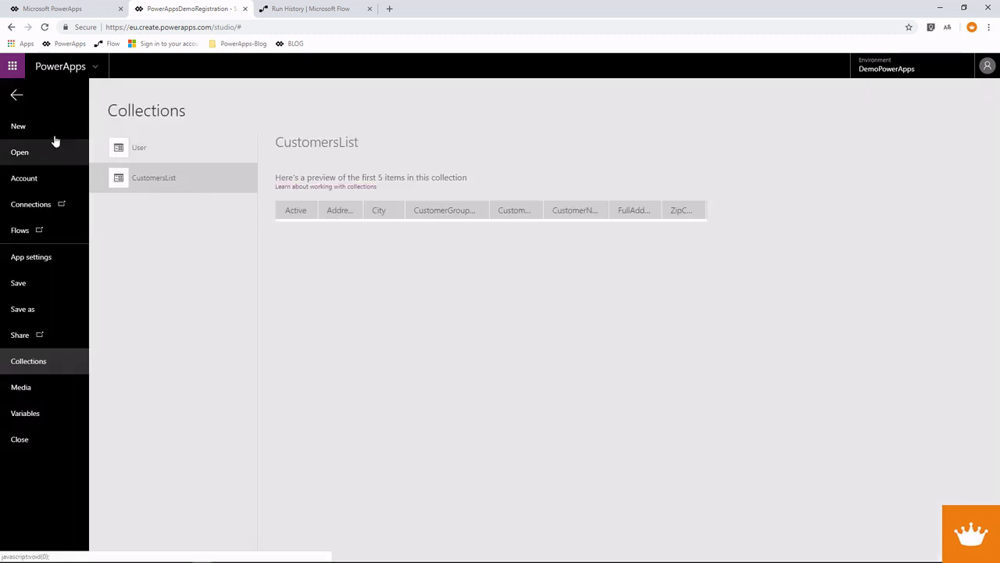
{"action": "left_click", "coordinate": [17, 98]}
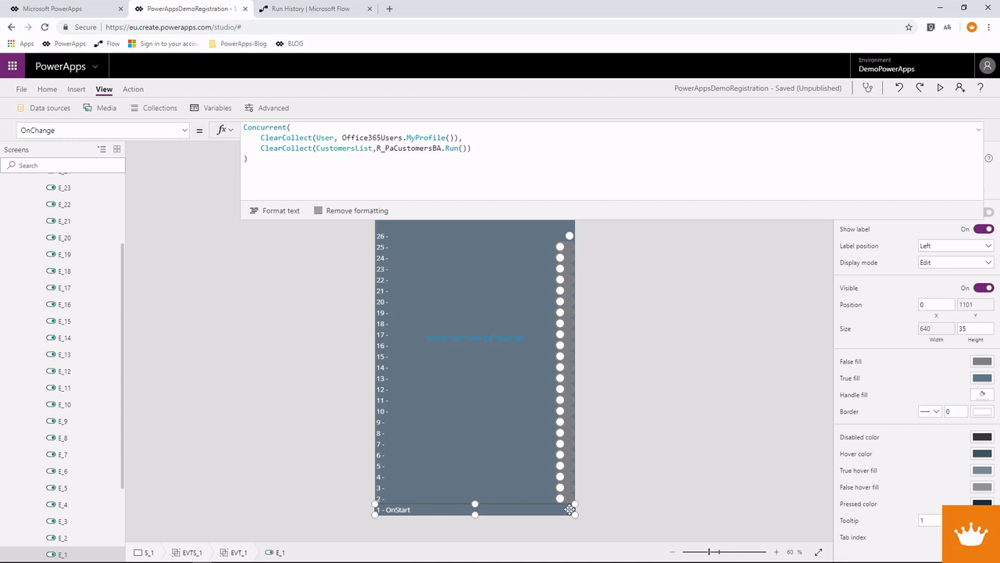
- Preview the app, flip toggle 1 - OnStart to execute its formula, and check the CustomersList collection's records
{"action": "key", "text": "F5"}
{"action": "left_click", "coordinate": [623, 551]}
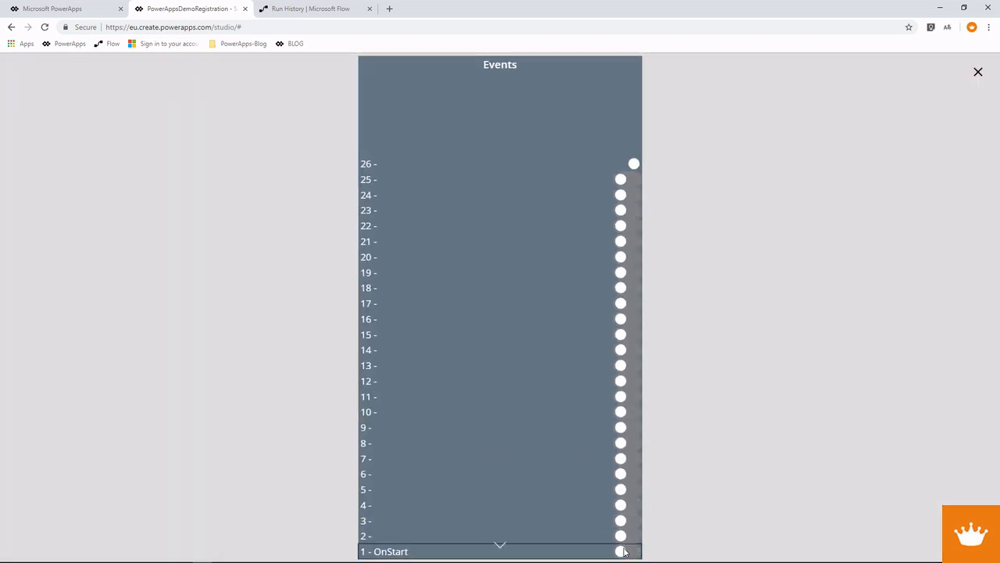
{"action": "key", "text": "Escape"}
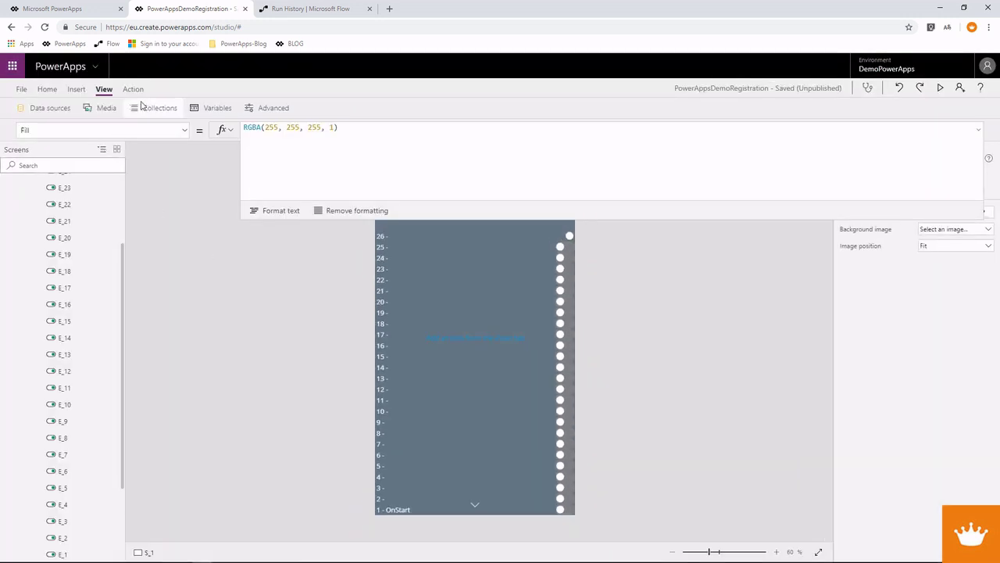
{"action": "left_click", "coordinate": [148, 107]}
{"action": "left_click", "coordinate": [160, 179]}
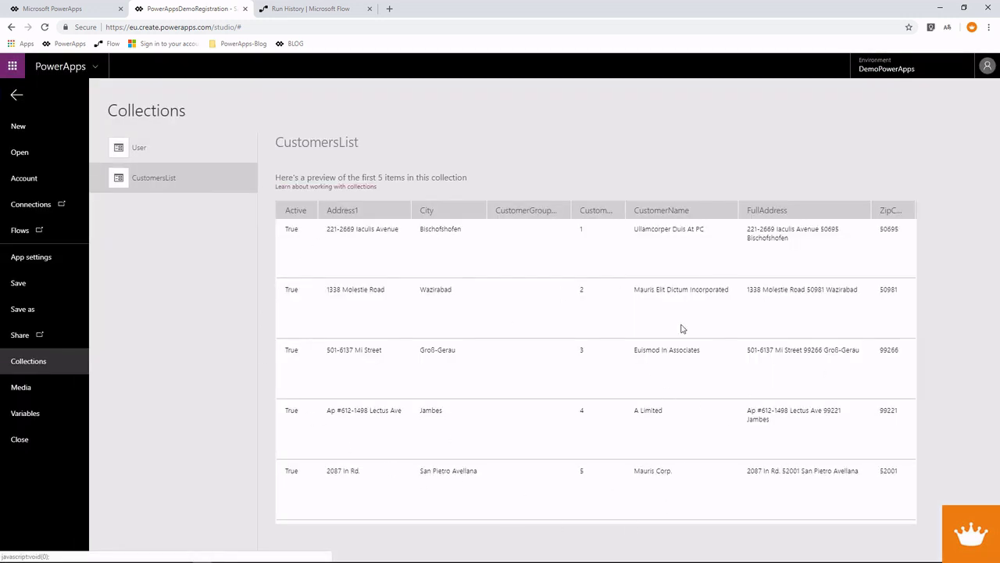
{"action": "left_click", "coordinate": [16, 97]}
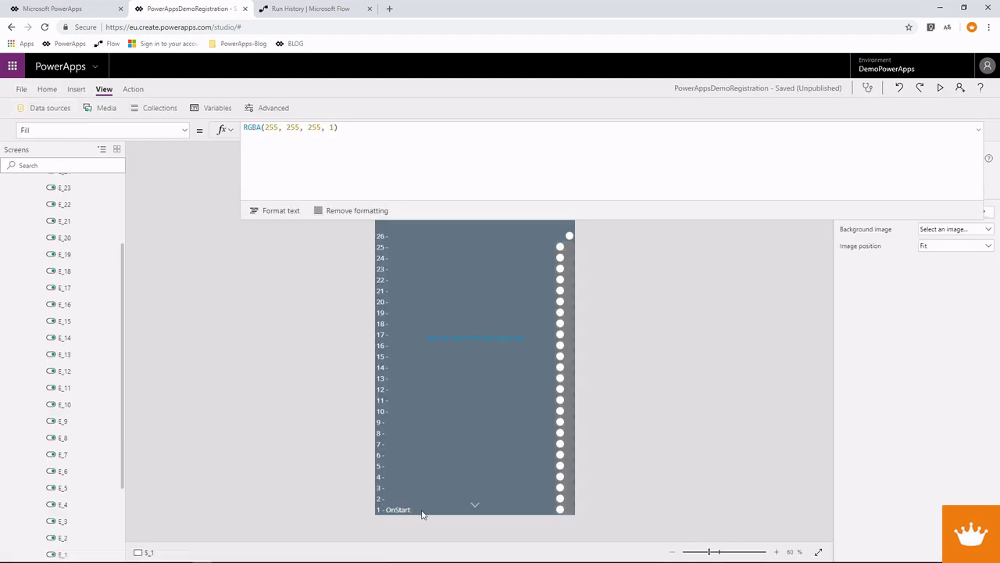
- Hide the Events panel on screen S_1 and examine the screen's expanded OnVisible formula with its OnStartedTrue condition
{"action": "left_click", "coordinate": [474, 507]}
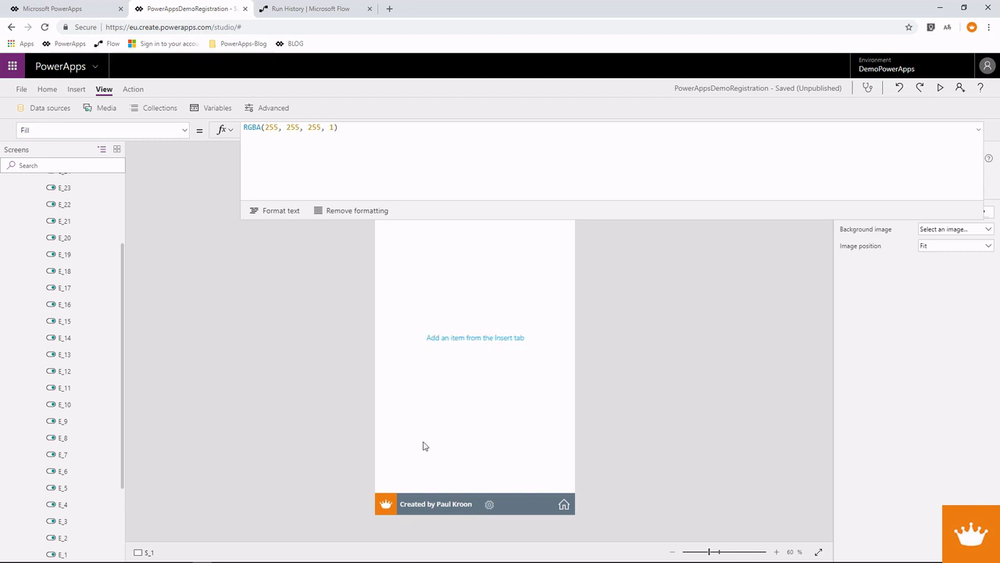
{"action": "left_click", "coordinate": [978, 130]}
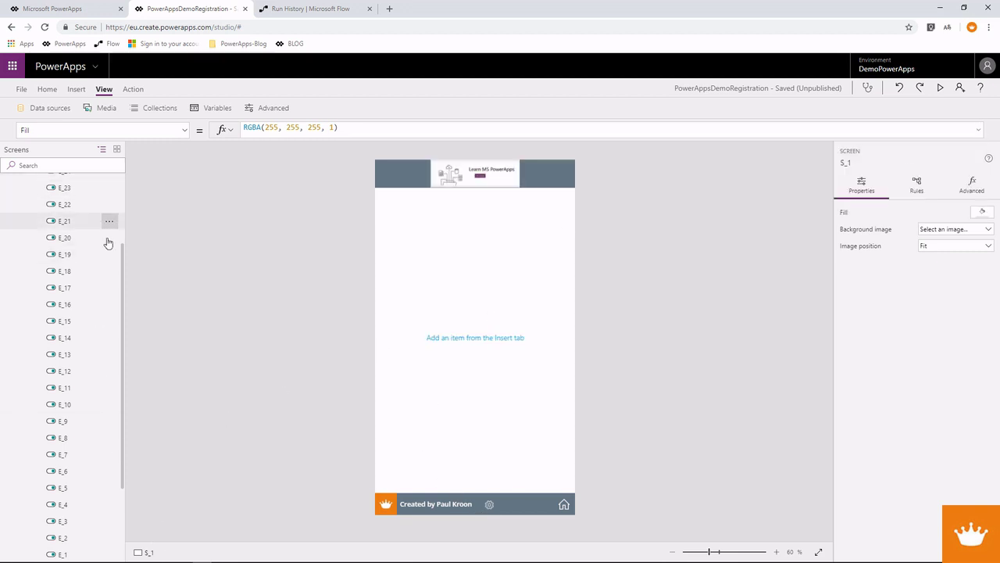
{"action": "left_click", "coordinate": [186, 129]}
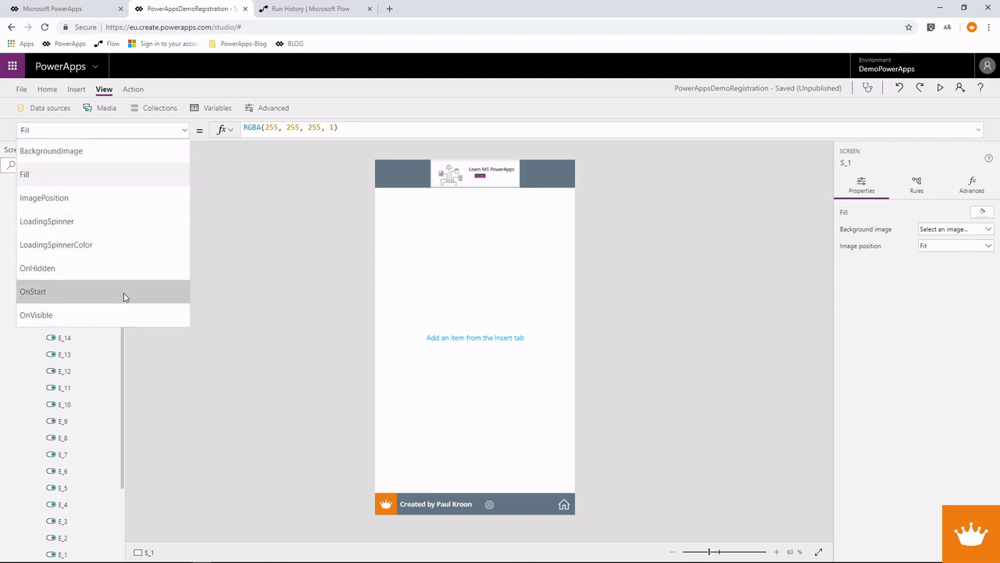
{"action": "left_click", "coordinate": [87, 311]}
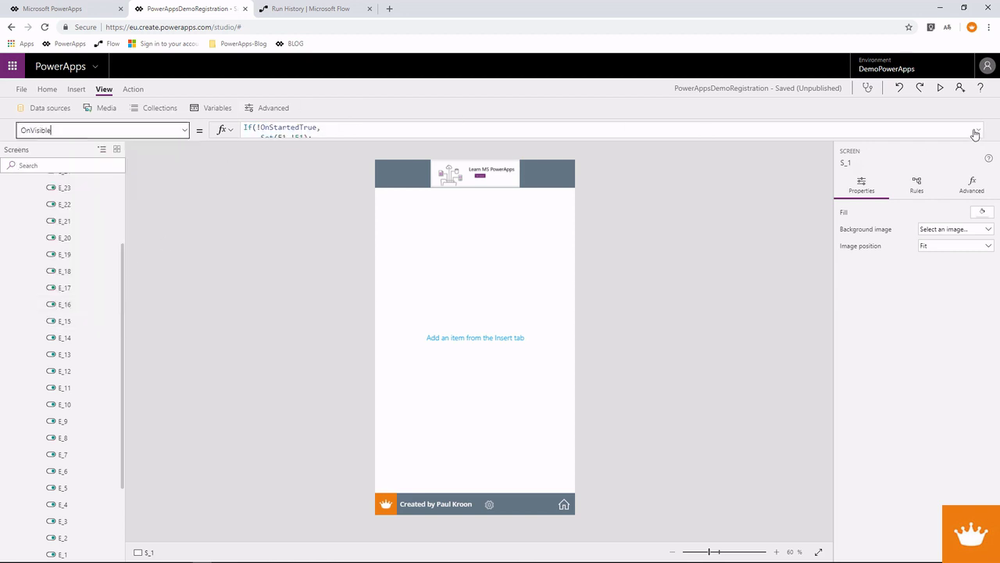
{"action": "left_click", "coordinate": [469, 136]}
{"action": "left_click", "coordinate": [978, 129]}
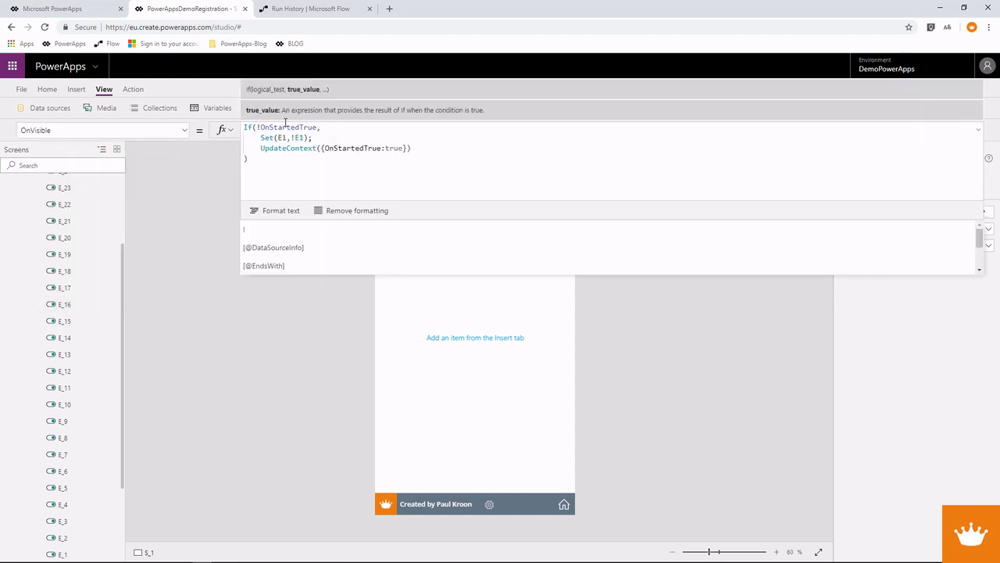
{"action": "left_click_drag", "start_coordinate": [259, 126], "coordinate": [318, 126]}
{"action": "left_click", "coordinate": [318, 126]}
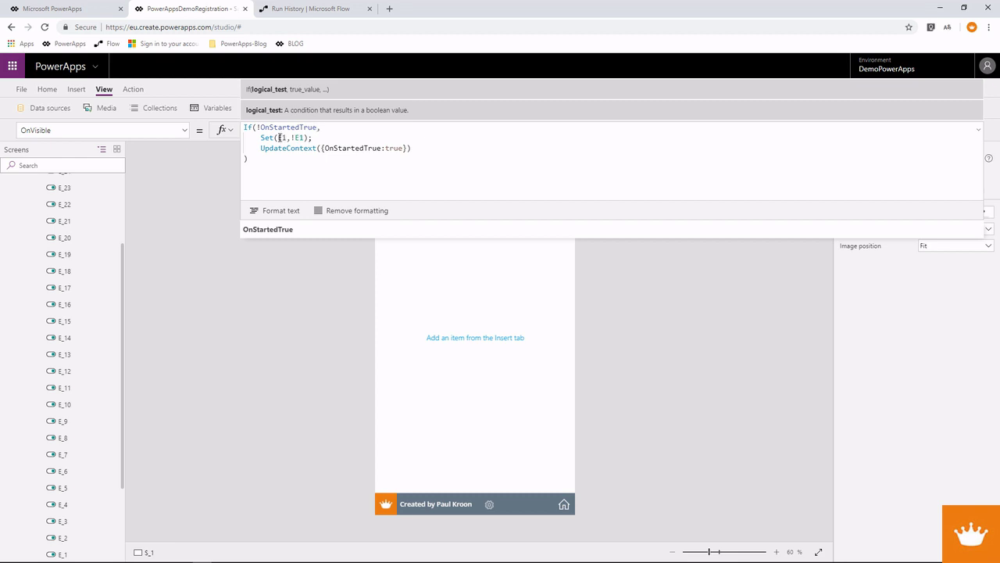
- Review the Set and UpdateContext parts of the screen's OnVisible formula, and show the footer's numbered toggle overlay
{"action": "left_click_drag", "start_coordinate": [278, 138], "coordinate": [305, 138]}
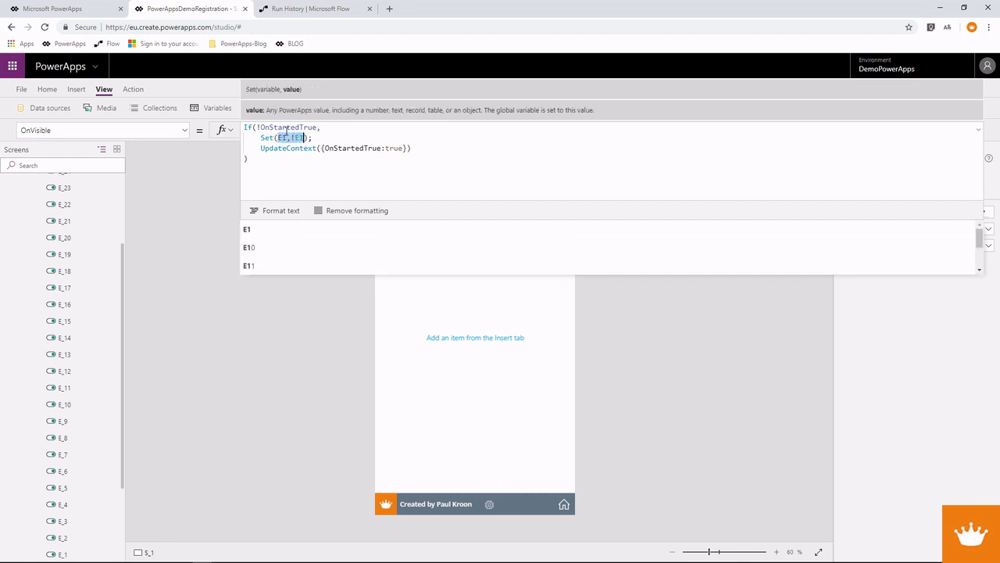
{"action": "left_click_drag", "start_coordinate": [261, 148], "coordinate": [411, 147]}
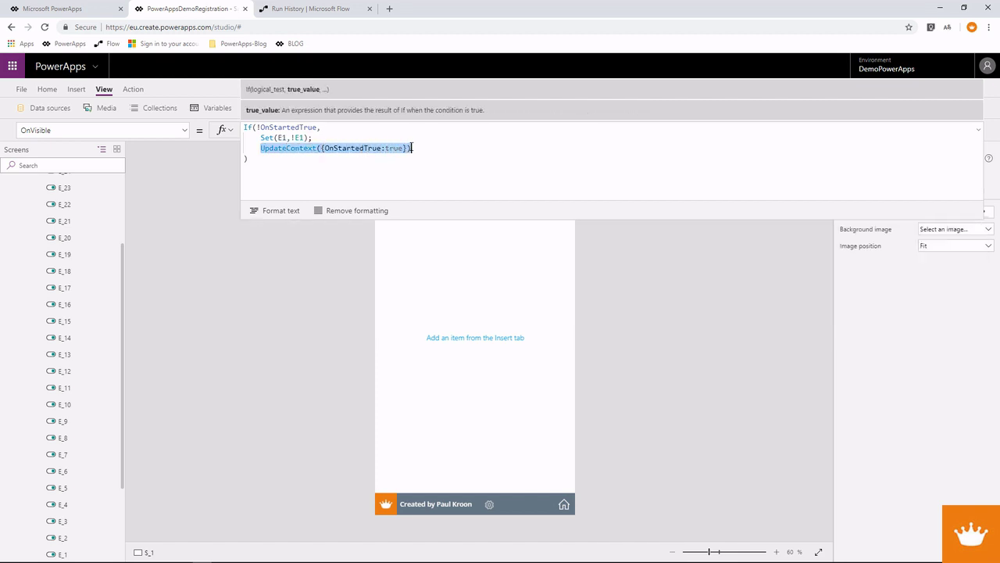
{"action": "mouse_move", "coordinate": [321, 127]}
{"action": "left_mouse_down"}
{"action": "mouse_move", "coordinate": [243, 130]}
{"action": "mouse_move", "coordinate": [314, 138]}
{"action": "left_mouse_up"}
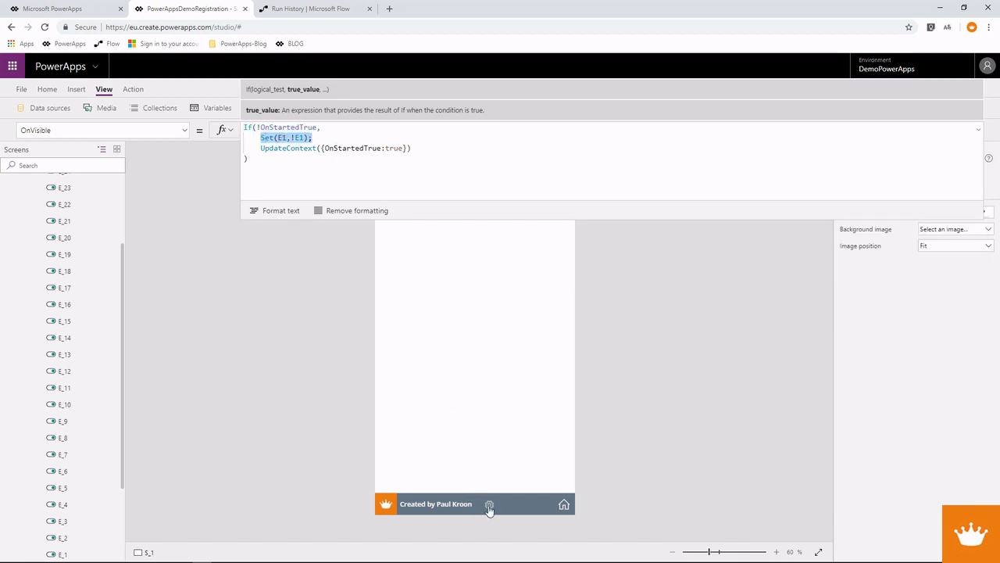
{"action": "left_click", "coordinate": [476, 497]}
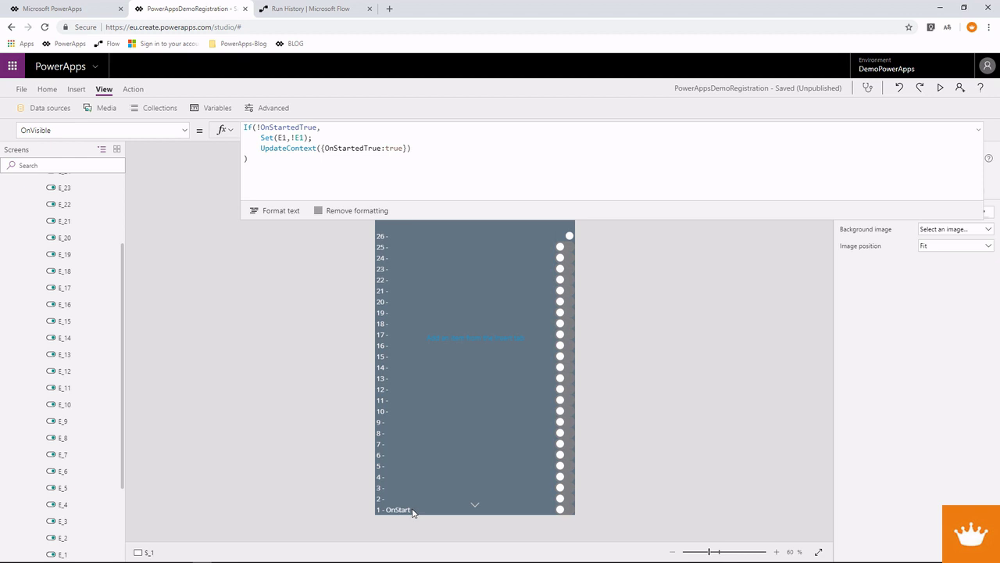
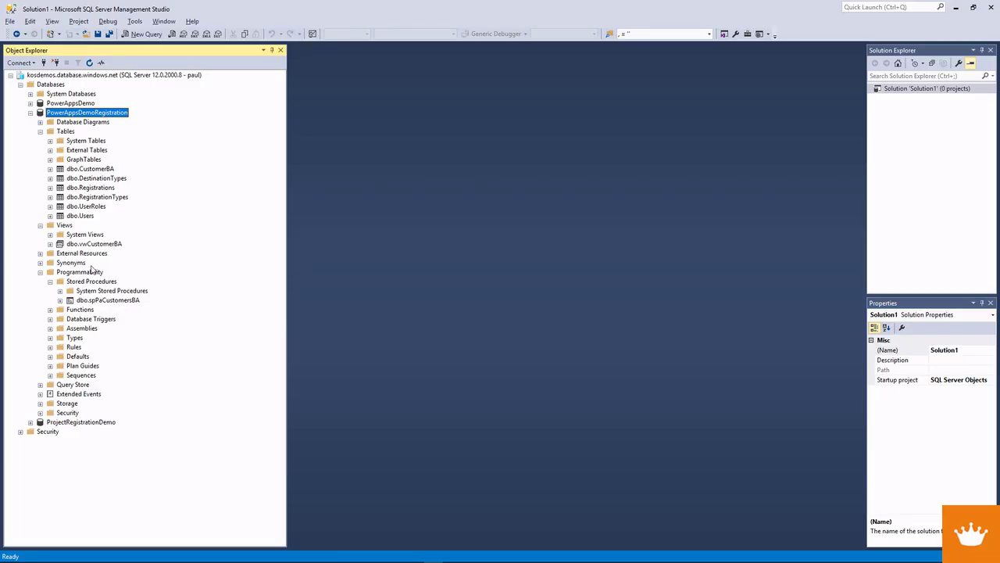
- In SQL Server Management Studio, script the dbo.DestinationTypes table as a SELECT in a new query window and run it
{"action": "right_click", "coordinate": [82, 179]}
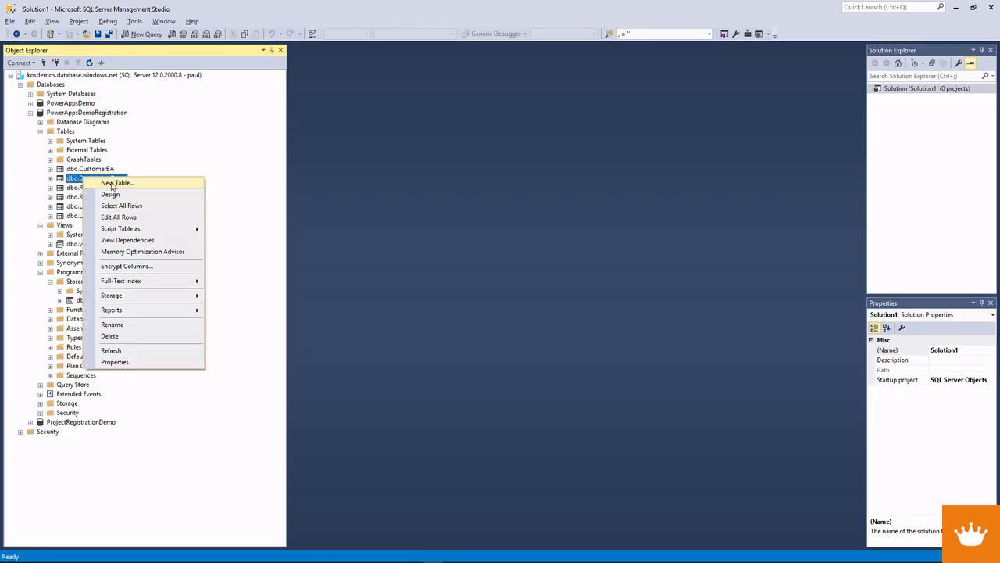
{"action": "mouse_move", "coordinate": [144, 234]}
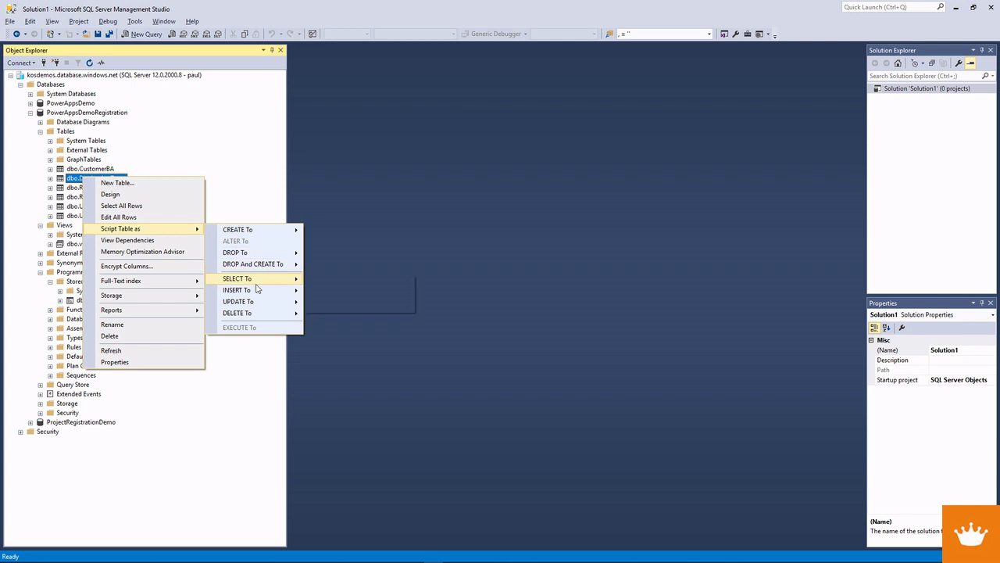
{"action": "left_click", "coordinate": [366, 279]}
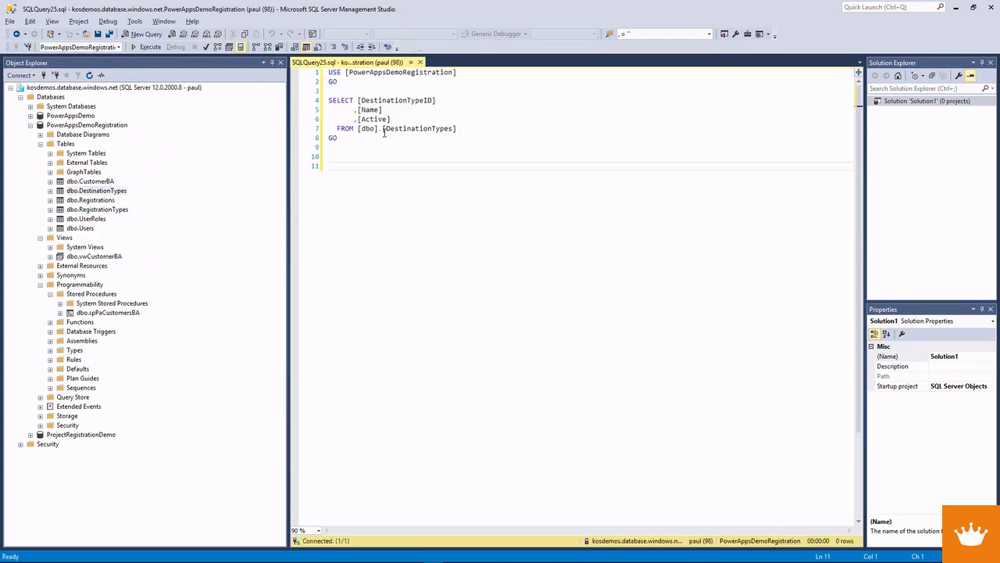
{"action": "left_click", "coordinate": [472, 128]}
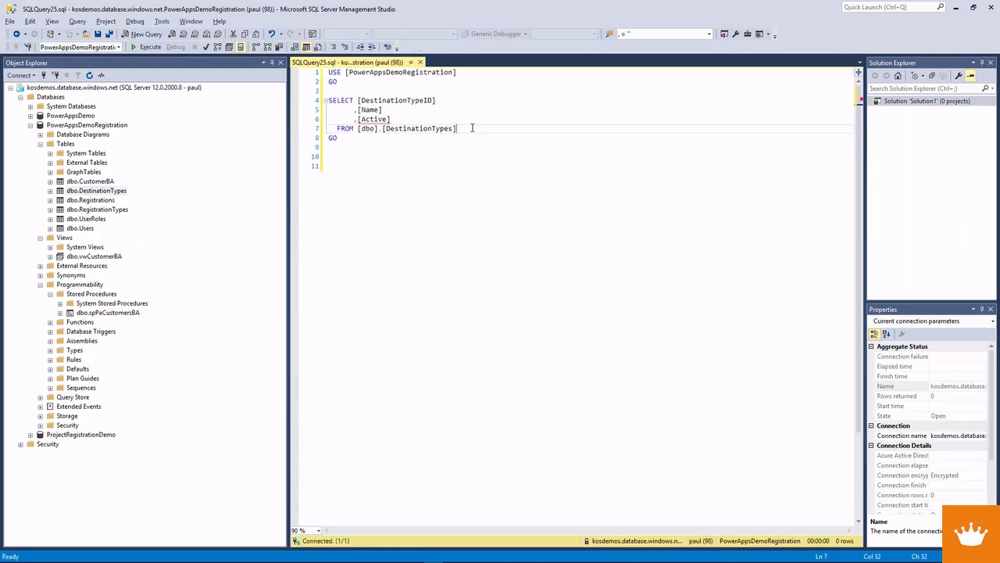
{"action": "key", "text": "F5"}
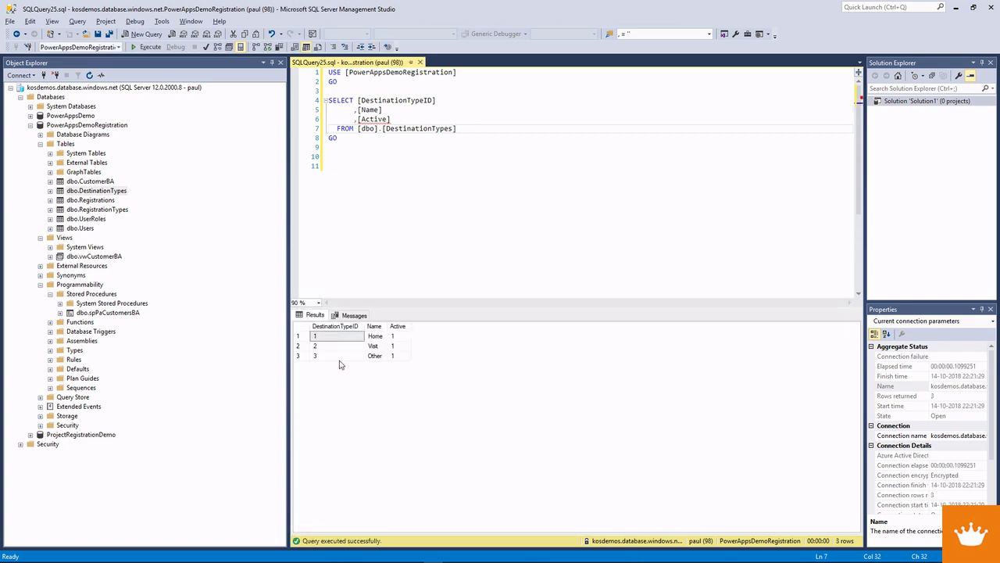
- Copy the DestinationTypes SELECT statement into a new view of PowerAppsDemoRegistration, without adding tables from the list, and run it
{"action": "left_click_drag", "start_coordinate": [482, 128], "coordinate": [318, 105]}
{"action": "key", "text": "ctrl+c"}
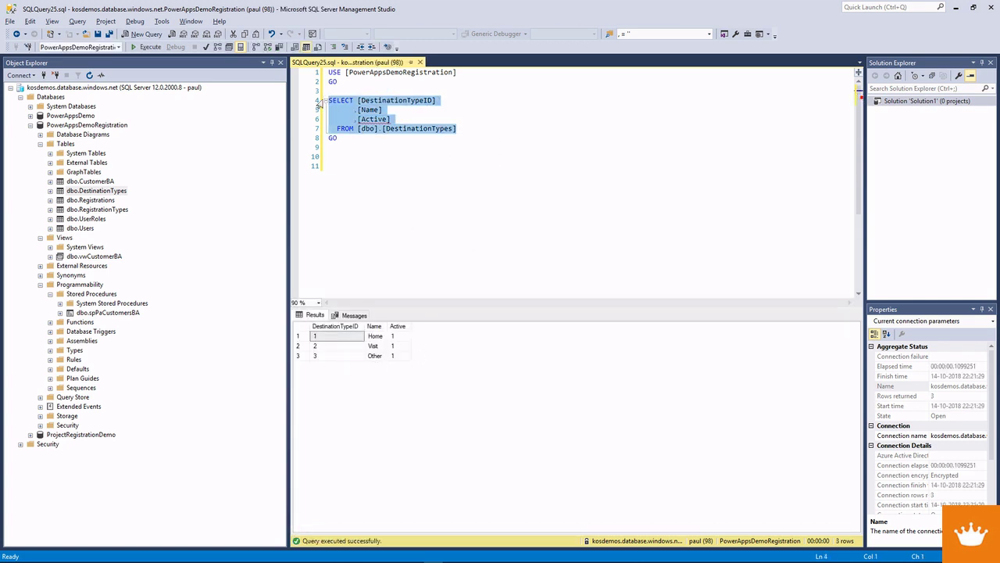
{"action": "right_click", "coordinate": [63, 229]}
{"action": "right_click", "coordinate": [61, 238]}
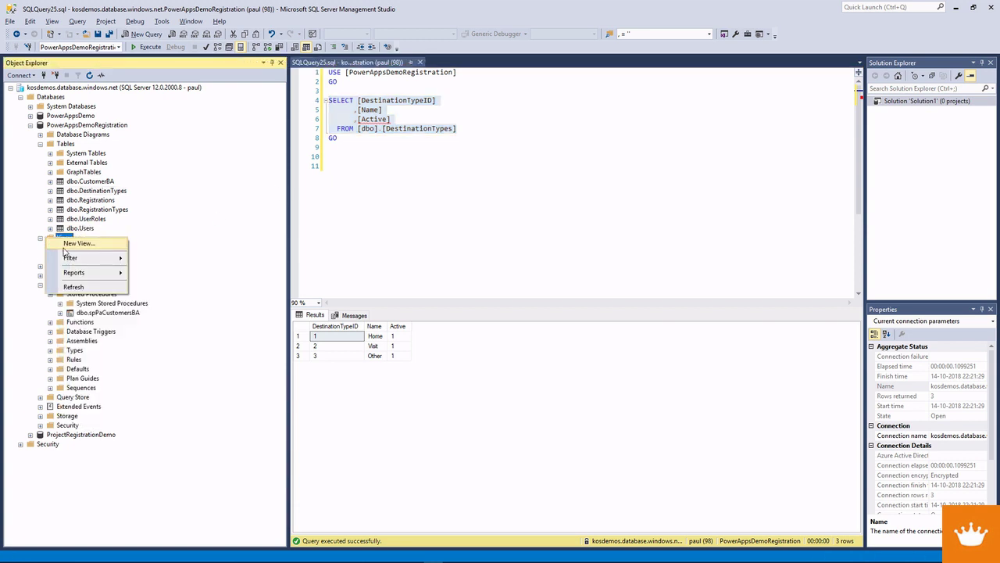
{"action": "left_click", "coordinate": [75, 243]}
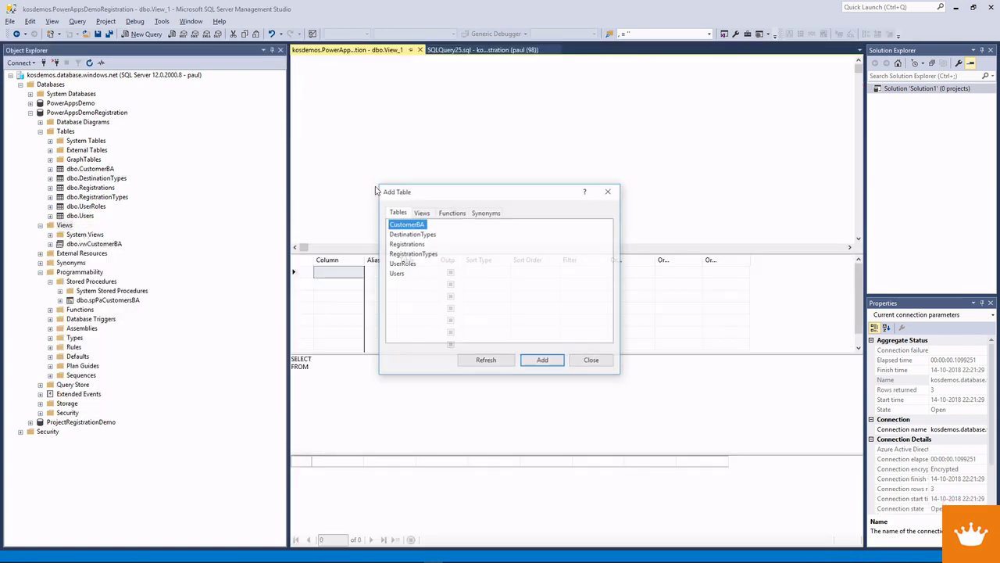
{"action": "left_click", "coordinate": [579, 364]}
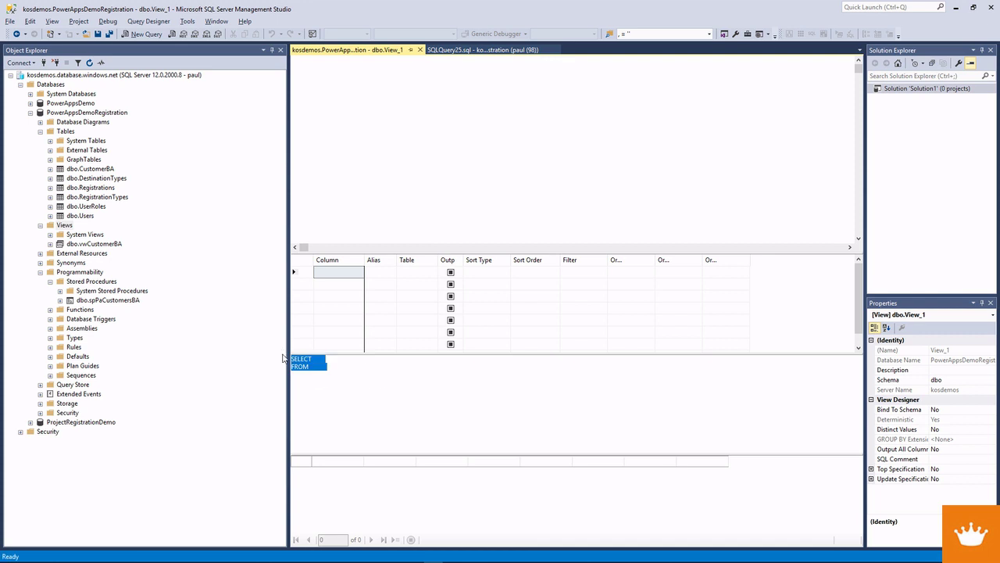
{"action": "key", "text": "ctrl+v"}
{"action": "left_click", "coordinate": [441, 339]}
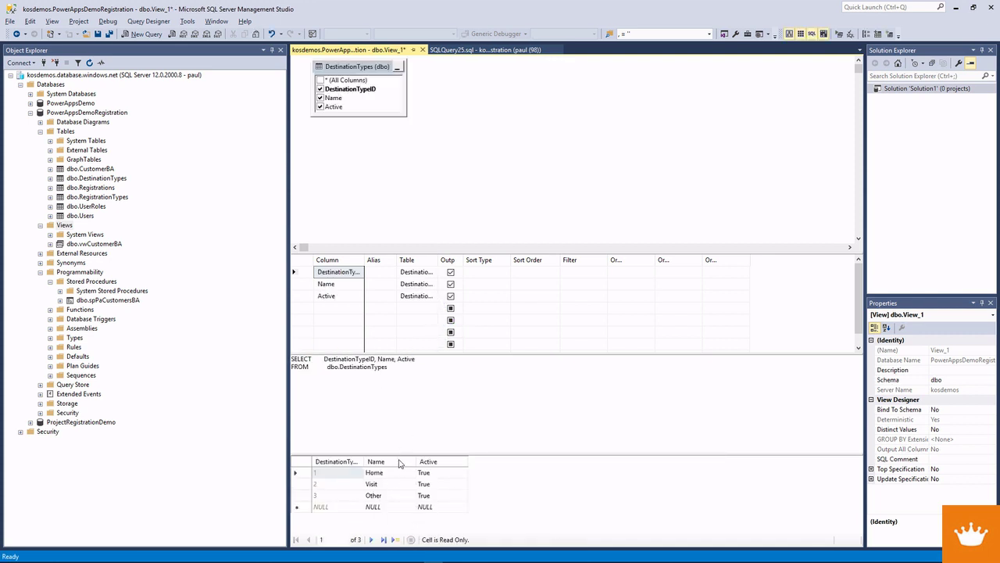
- Save the new destination types view as vwPaDestinationTypes
{"action": "right_click", "coordinate": [383, 50]}
{"action": "left_click", "coordinate": [400, 60]}
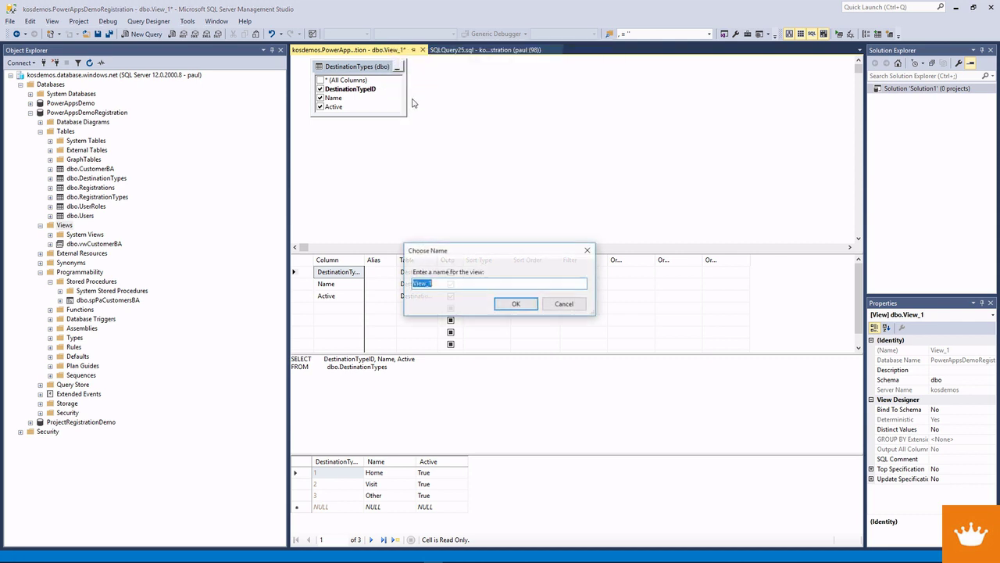
{"action": "type", "text": "vwPaDestination"}
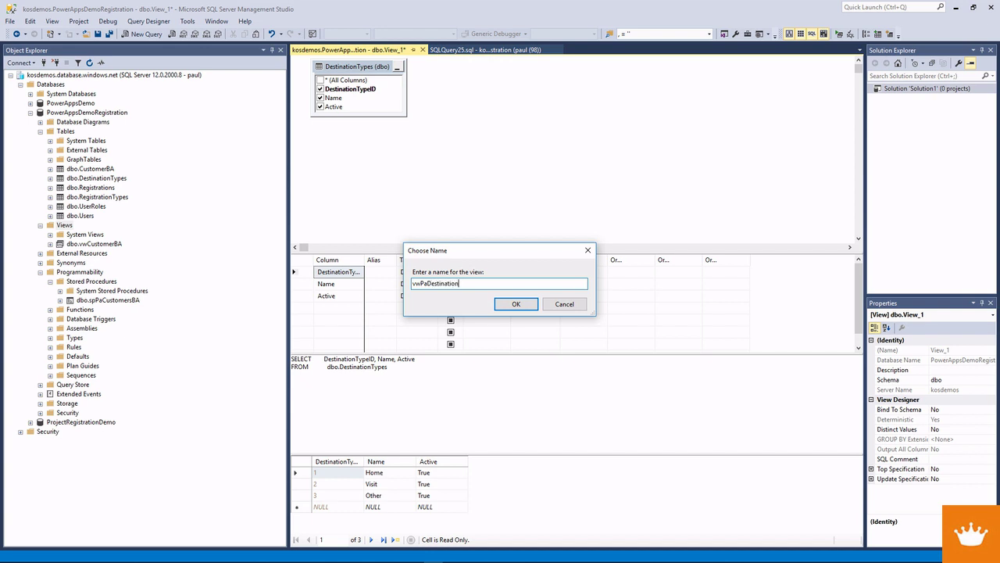
{"action": "type", "text": "Tyu"}
{"action": "left_click", "coordinate": [516, 304]}
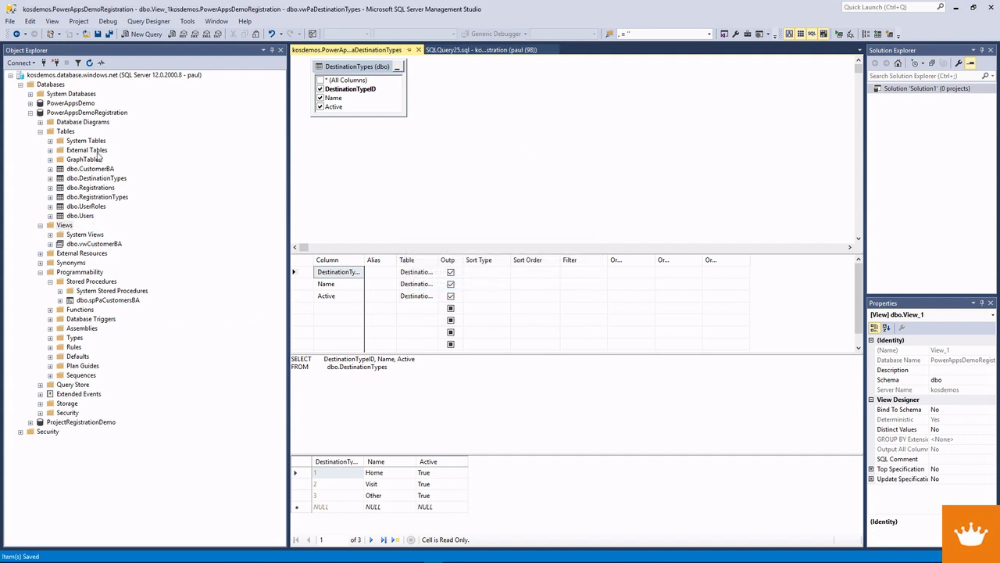
- Script the dbo.RegistrationTypes table as a SELECT in a new query window and run the whole query
{"action": "right_click", "coordinate": [103, 198]}
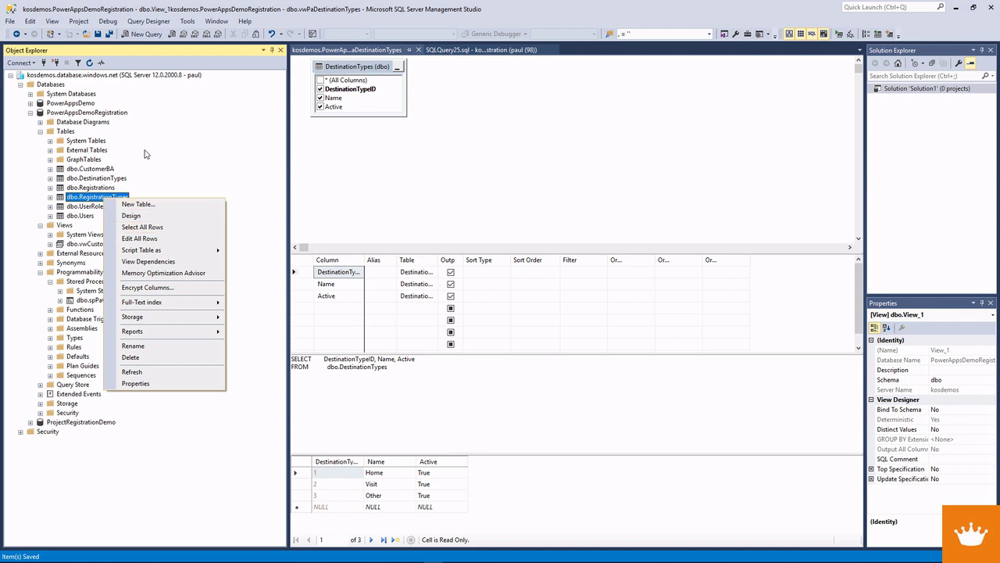
{"action": "mouse_move", "coordinate": [188, 250]}
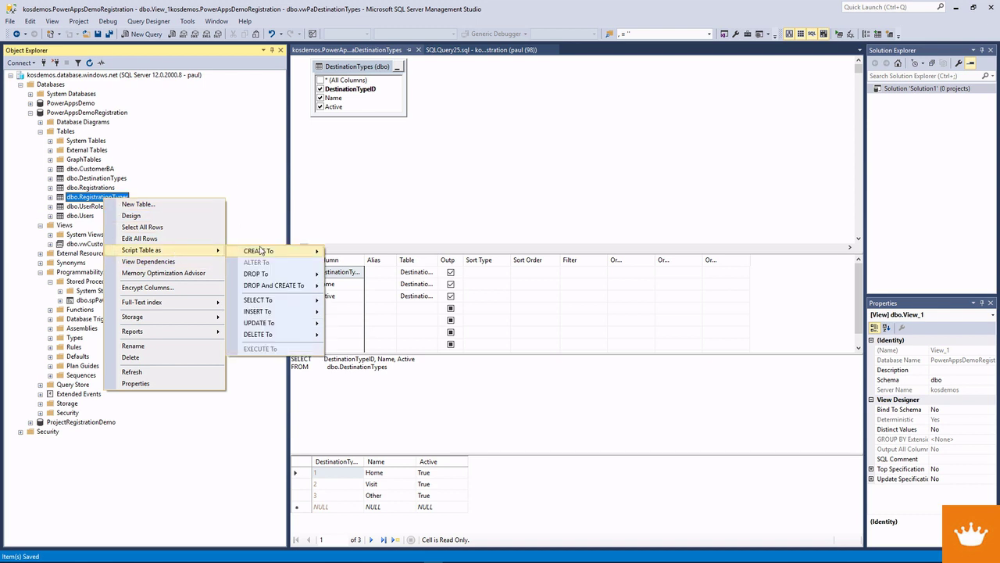
{"action": "mouse_move", "coordinate": [277, 302]}
{"action": "left_click", "coordinate": [360, 302]}
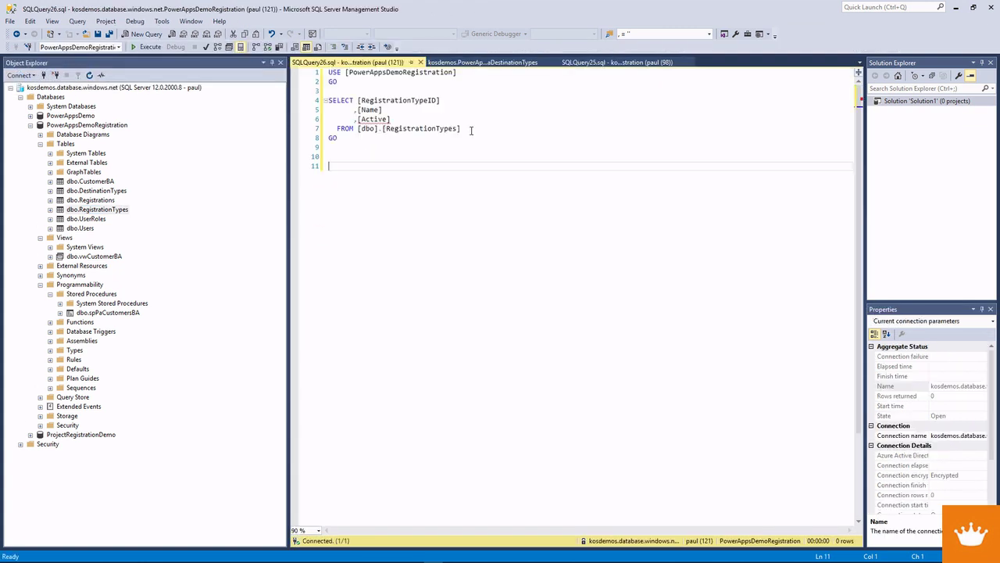
{"action": "left_click_drag", "start_coordinate": [472, 129], "coordinate": [313, 125]}
{"action": "key", "text": "F5"}
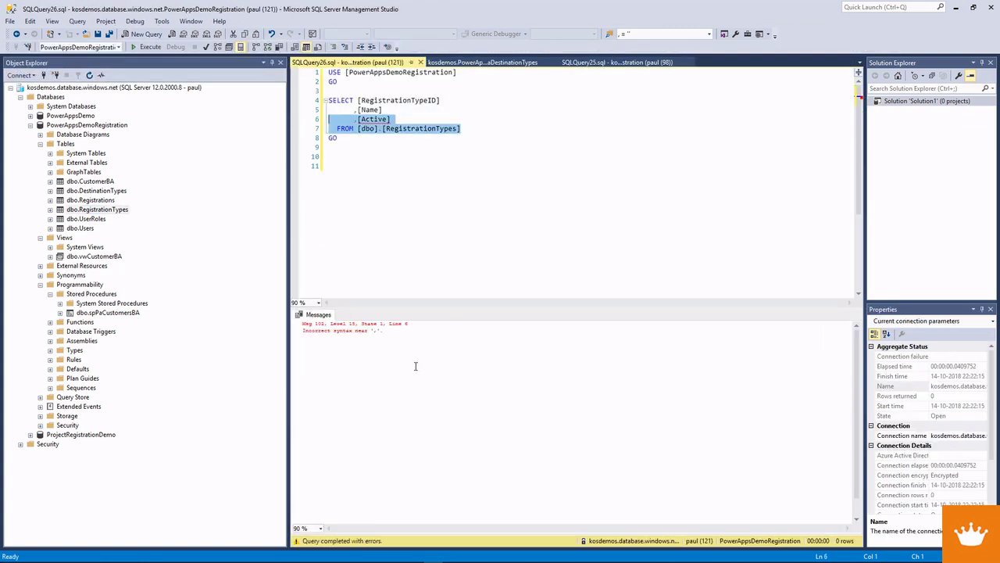
{"action": "left_click", "coordinate": [415, 168]}
{"action": "left_click", "coordinate": [443, 139]}
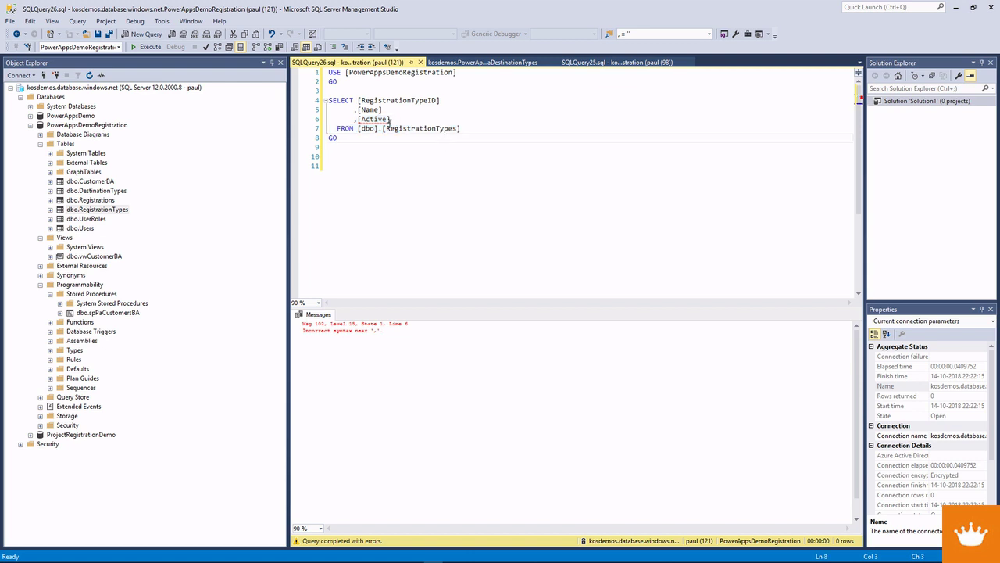
{"action": "mouse_move", "coordinate": [370, 119]}
{"action": "key", "text": "F5"}
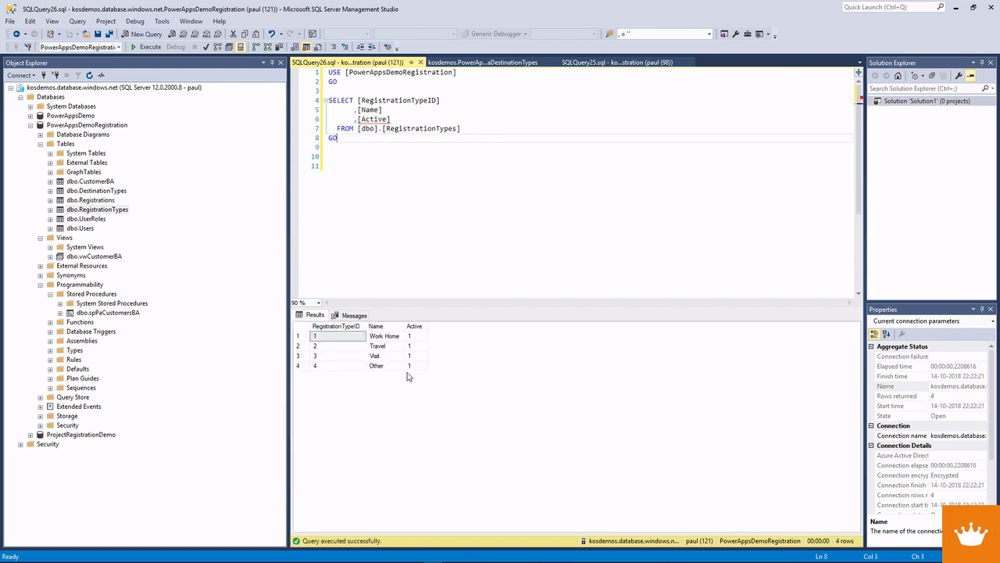
- Copy the RegistrationTypes SELECT statement into another new view, replacing its default SQL without adding listed tables, and run it
{"action": "left_click_drag", "start_coordinate": [465, 129], "coordinate": [311, 104]}
{"action": "key", "text": "ctrl+c"}
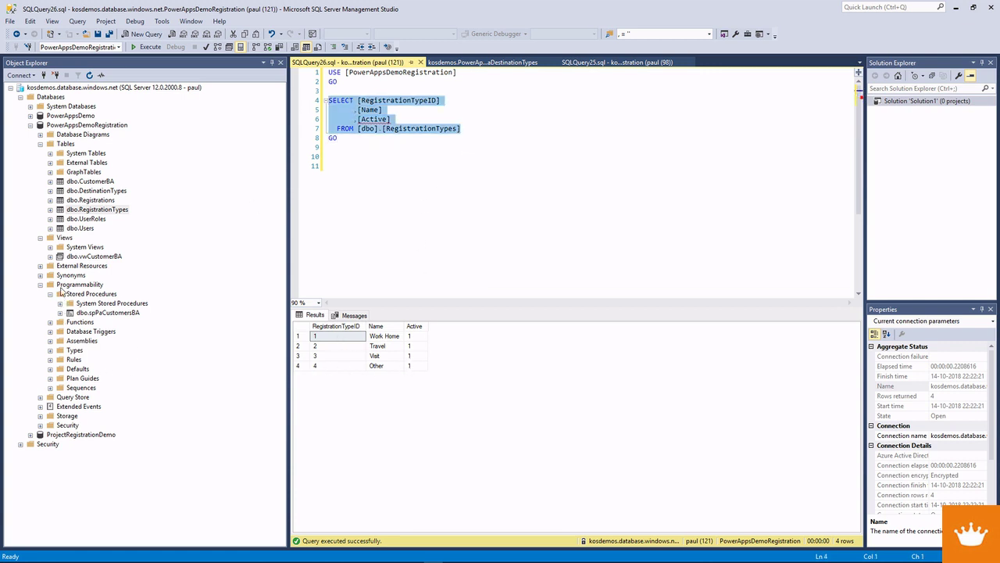
{"action": "right_click", "coordinate": [65, 239]}
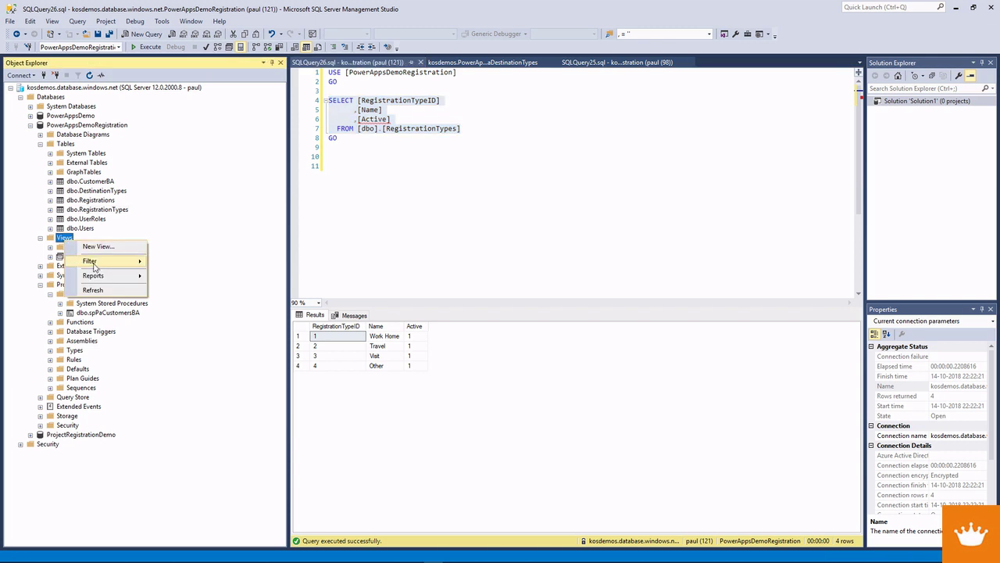
{"action": "key", "text": "Escape"}
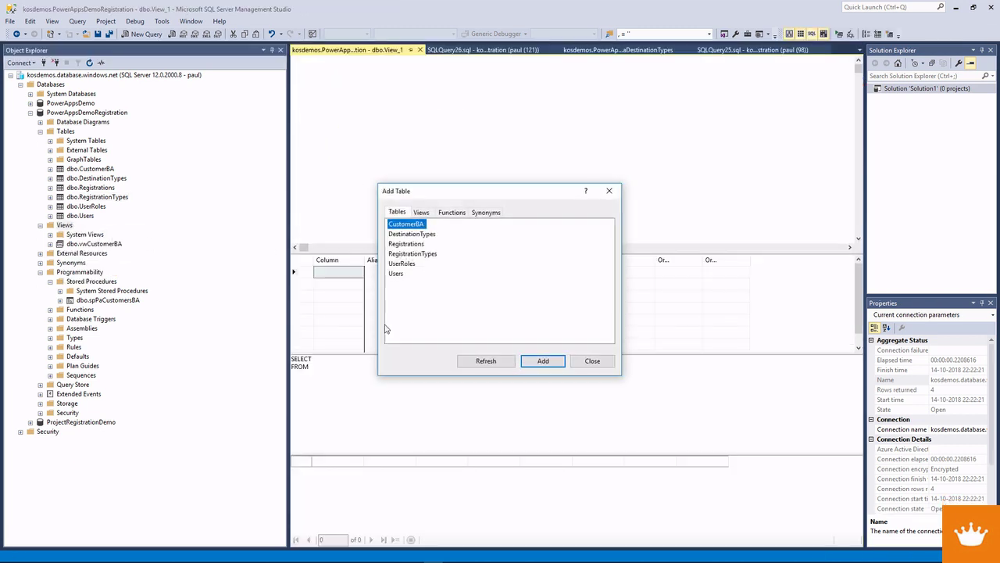
{"action": "left_click", "coordinate": [582, 362]}
{"action": "left_click", "coordinate": [420, 403]}
{"action": "key", "text": "ctrl+a"}
{"action": "key", "text": "ctrl+v"}
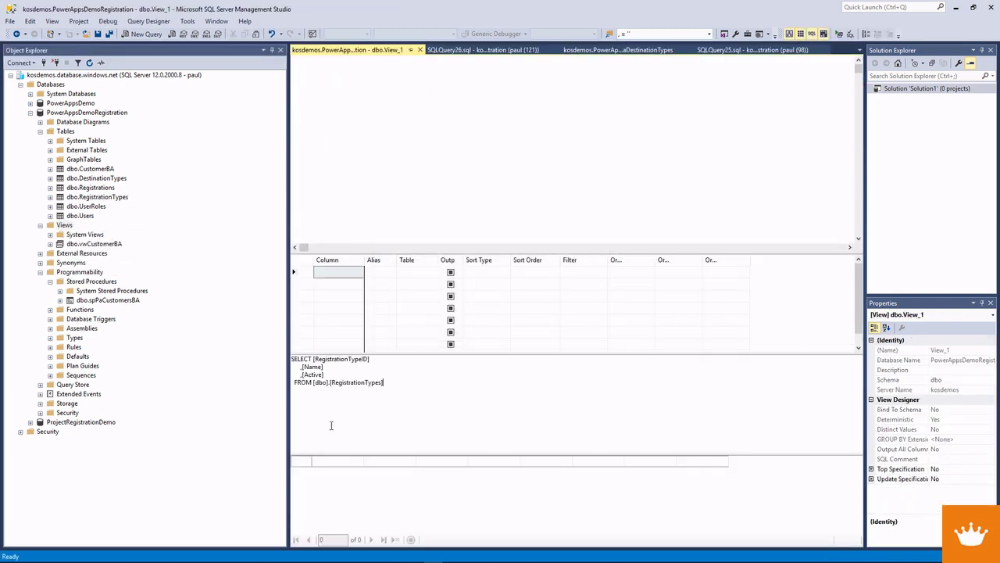
{"action": "key", "text": "ctrl+r"}
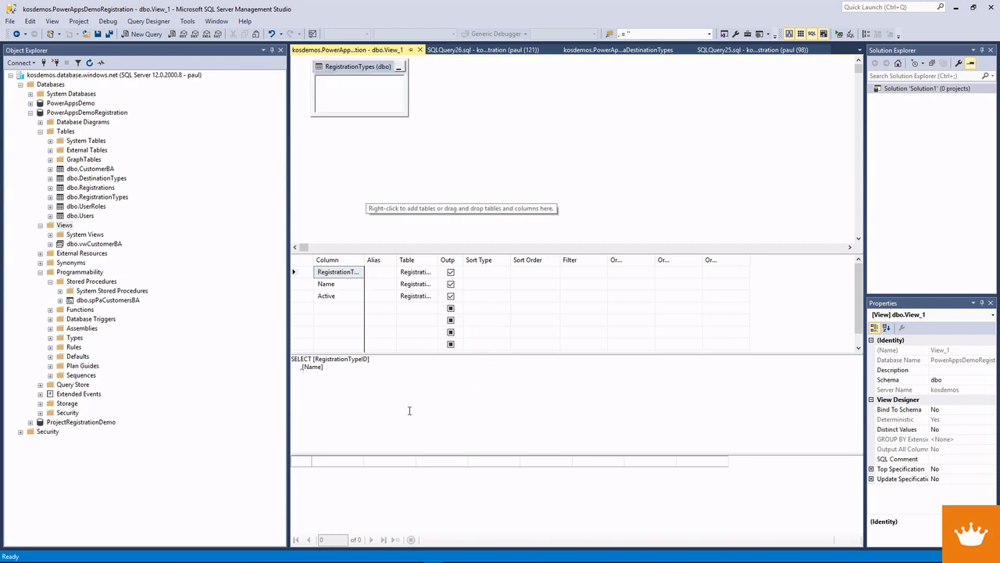
- Save the new registration types view as vwPaRegistrationTypes
{"action": "right_click", "coordinate": [350, 50]}
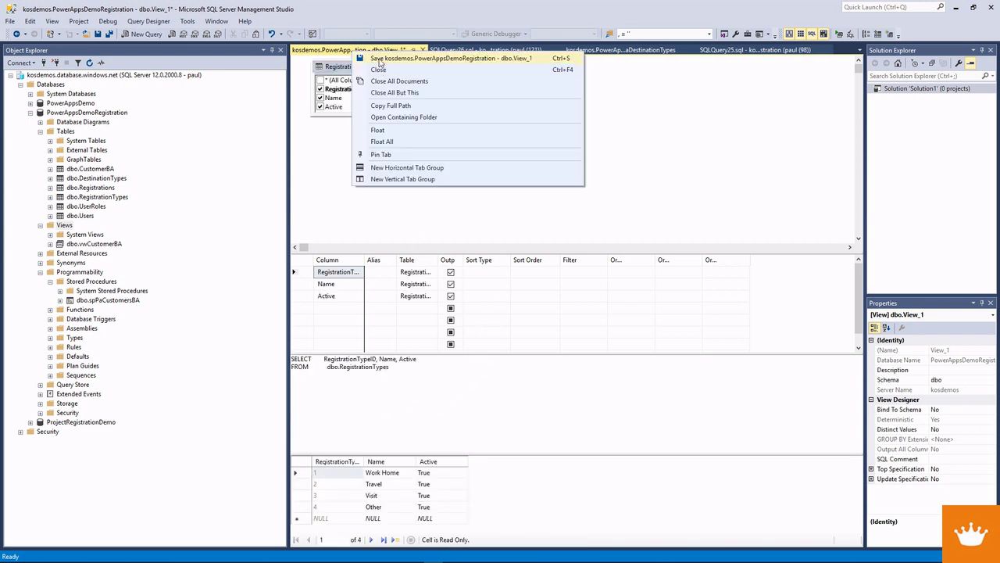
{"action": "left_click", "coordinate": [379, 59]}
{"action": "type", "text": "vwPaRegistrat"}
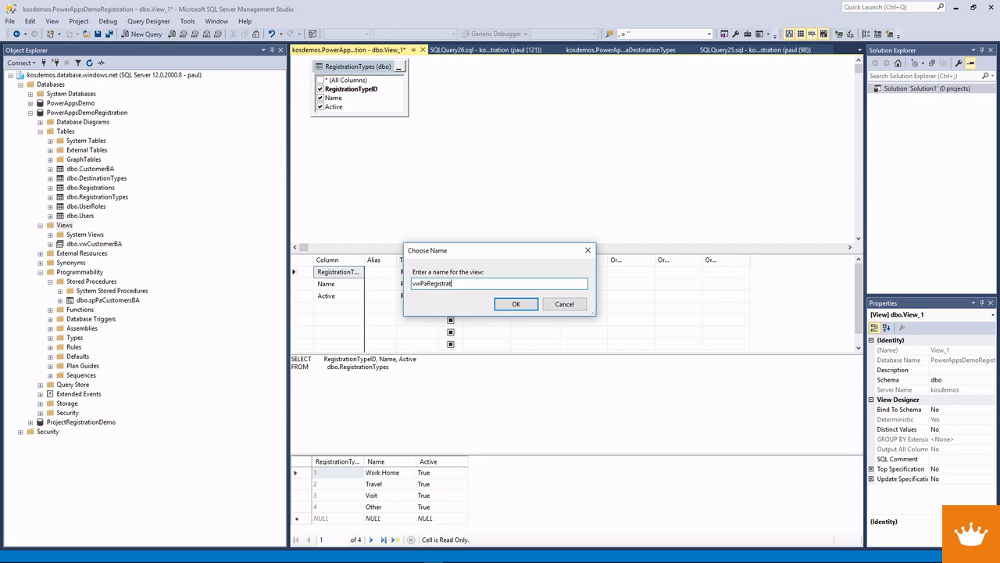
{"action": "type", "text": "ionTyopes"}
{"action": "key", "text": "BackSpace"}
{"action": "key", "text": "BackSpace"}
{"action": "type", "text": "p"}
{"action": "left_click", "coordinate": [506, 308]}
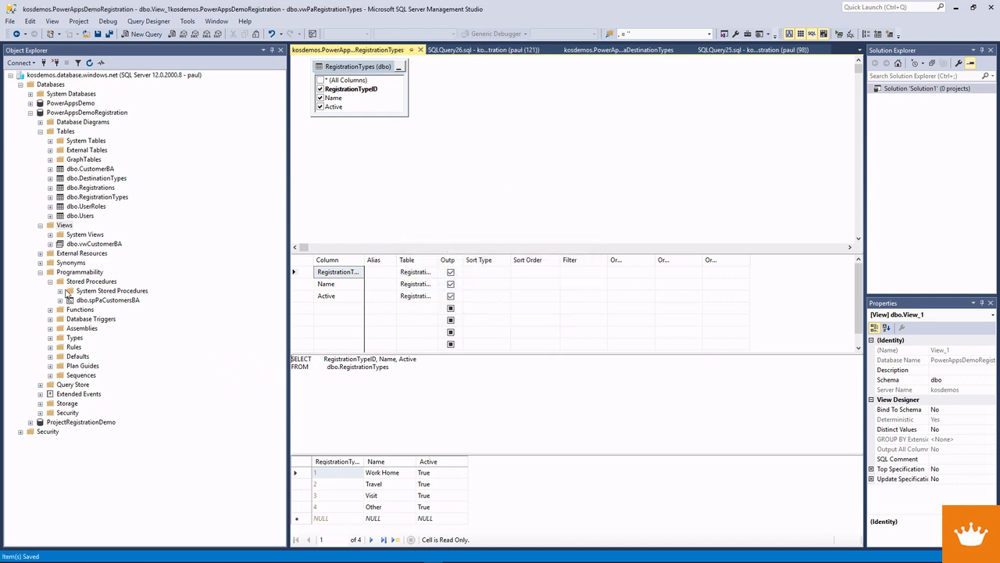
- Refresh the Views folder of the PowerAppsDemoRegistration database
{"action": "right_click", "coordinate": [69, 282]}
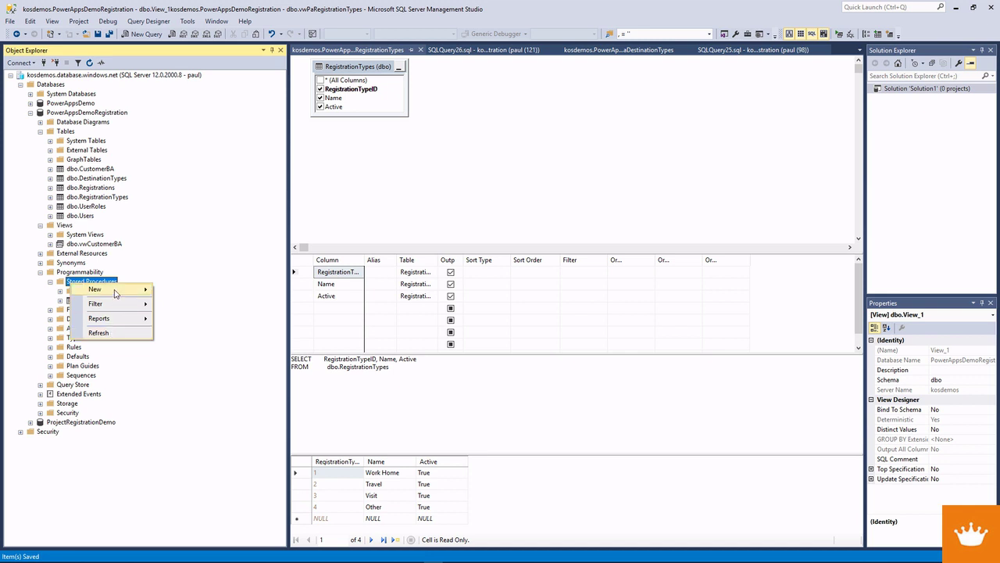
{"action": "mouse_move", "coordinate": [110, 289]}
{"action": "right_click", "coordinate": [64, 225]}
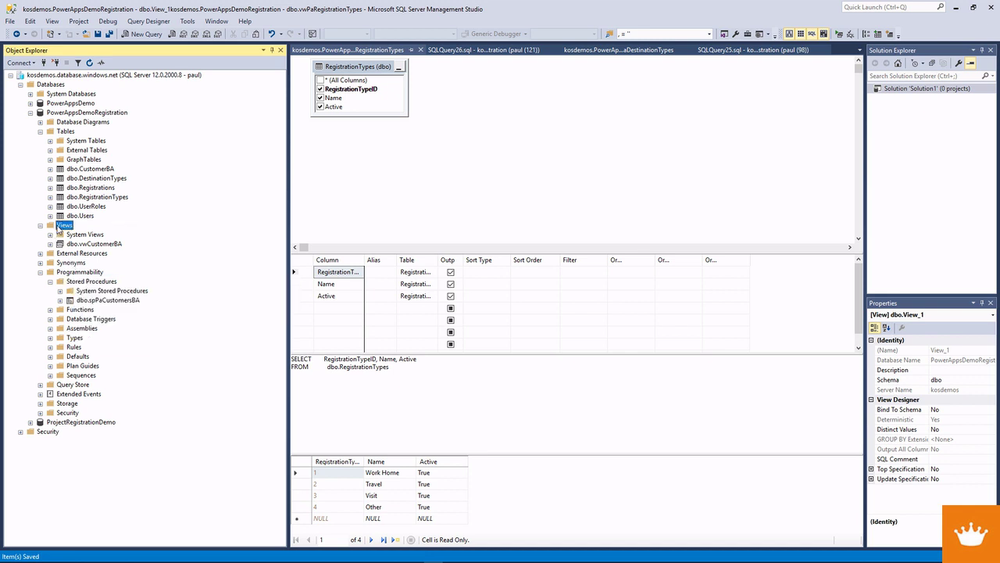
{"action": "left_click", "coordinate": [92, 275]}
- Script the dbo.vwPaDestinationTypes view as a SELECT in a new query window and copy its SELECT statement
{"action": "right_click", "coordinate": [82, 245]}
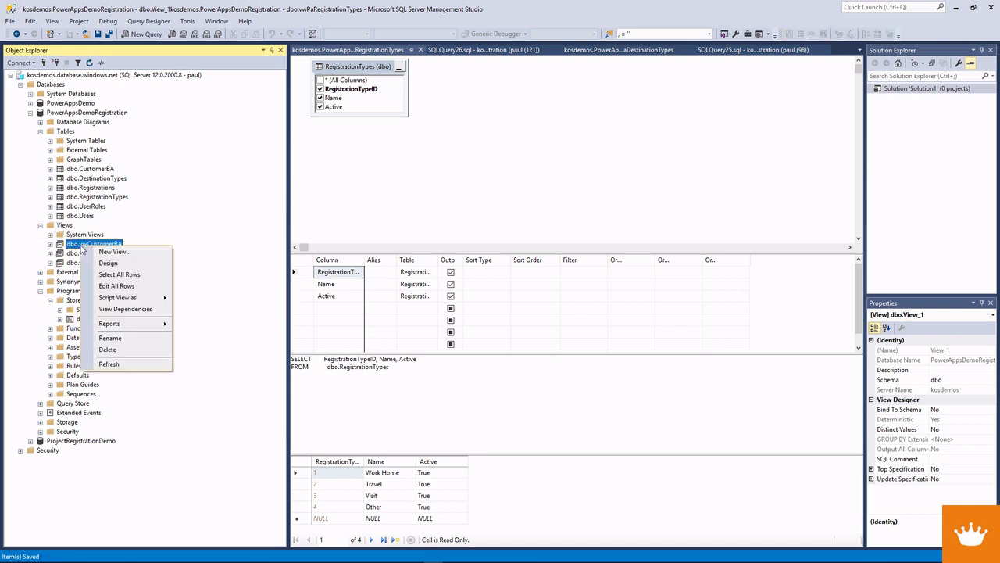
{"action": "right_click", "coordinate": [86, 253]}
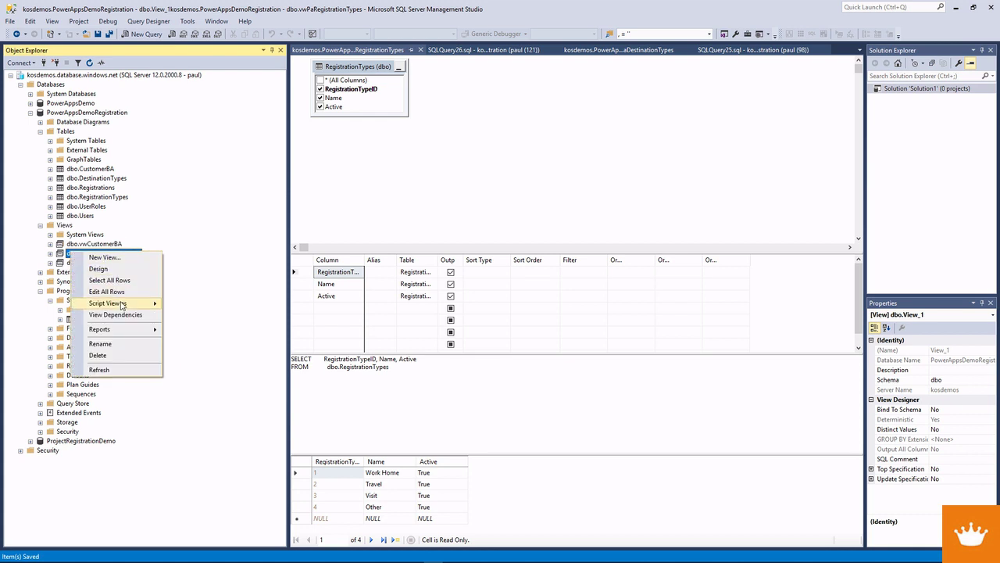
{"action": "mouse_move", "coordinate": [125, 303]}
{"action": "mouse_move", "coordinate": [217, 356]}
{"action": "left_click", "coordinate": [316, 356]}
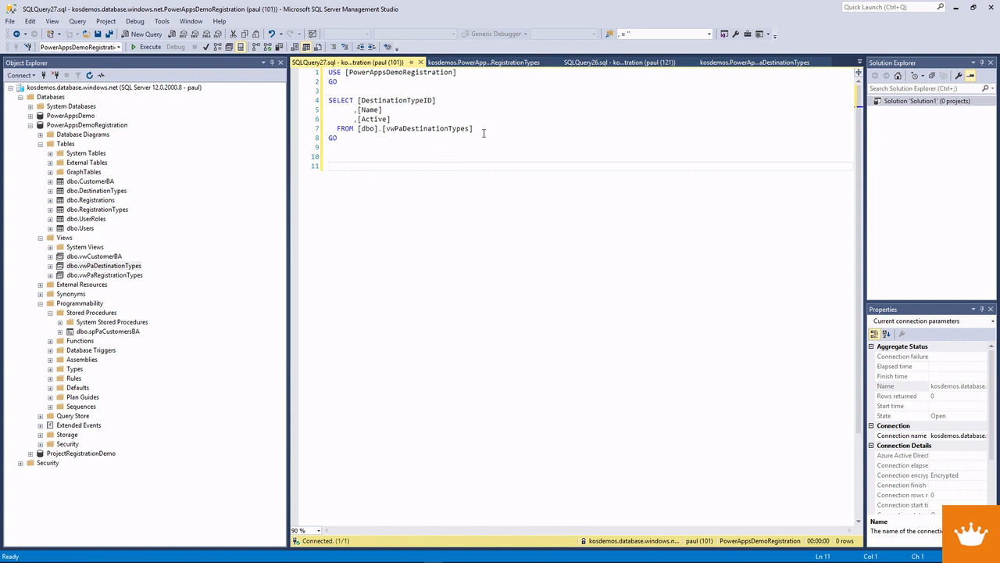
{"action": "left_click_drag", "start_coordinate": [474, 129], "coordinate": [326, 102]}
{"action": "key", "text": "ctrl+c"}
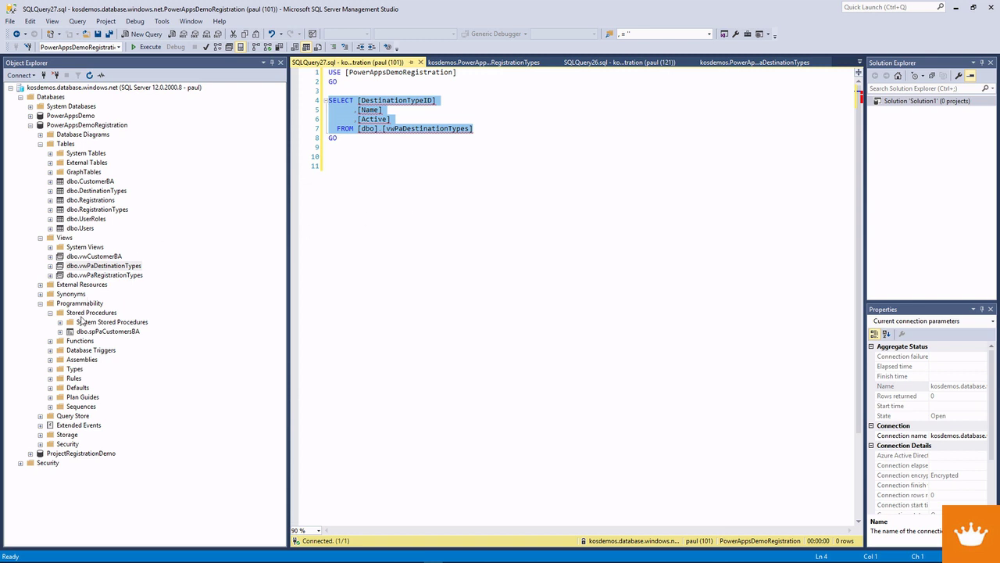
- Create a new stored procedure script and replace the template's placeholder statement with the copied vwPaDestinationTypes SELECT
{"action": "right_click", "coordinate": [83, 314]}
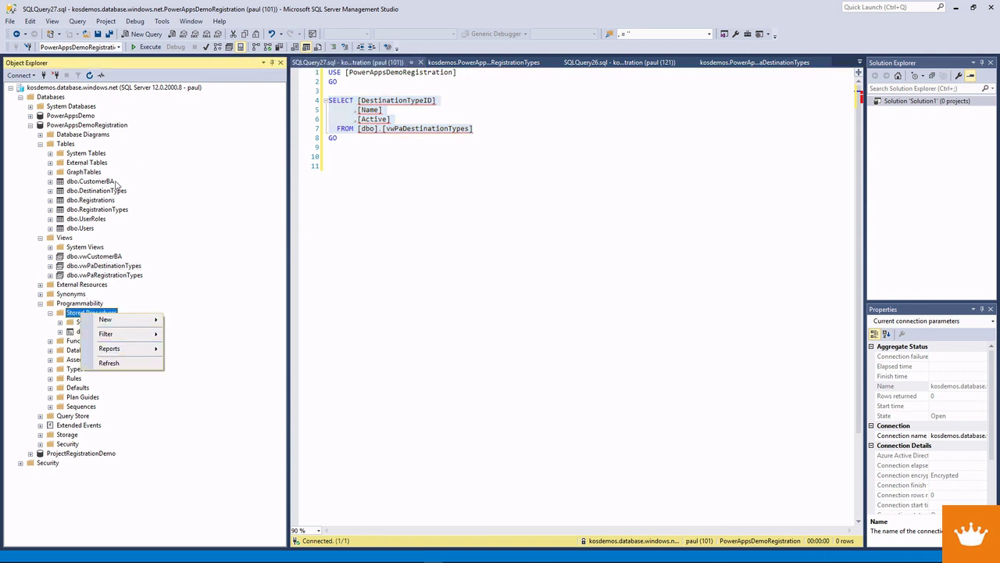
{"action": "mouse_move", "coordinate": [129, 323]}
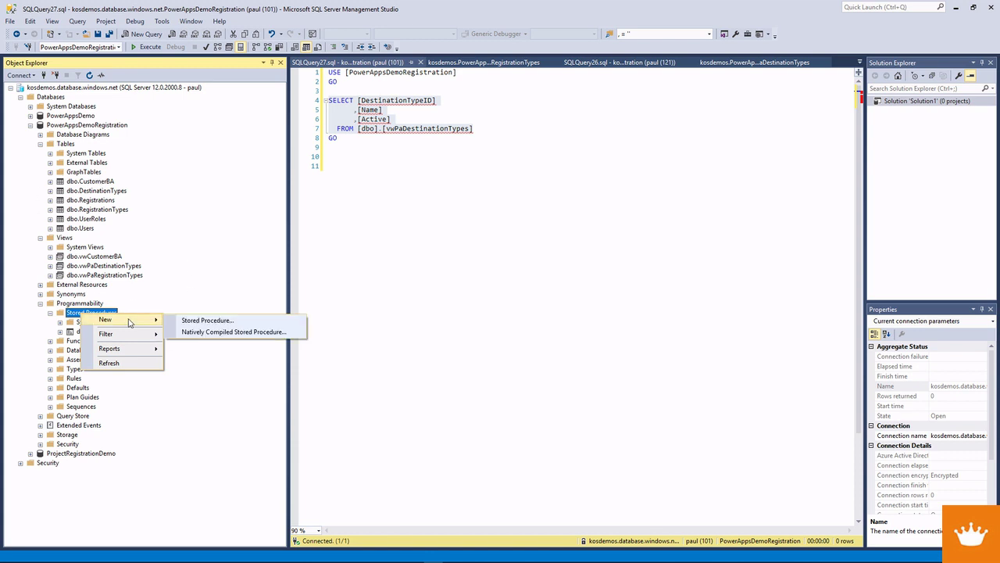
{"action": "left_click", "coordinate": [207, 321]}
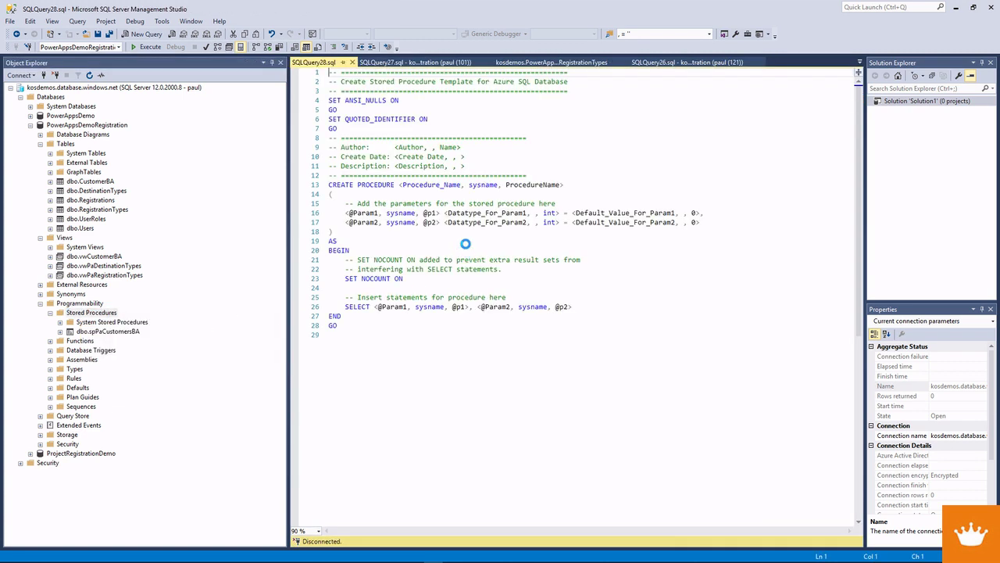
{"action": "left_click_drag", "start_coordinate": [653, 305], "coordinate": [347, 298]}
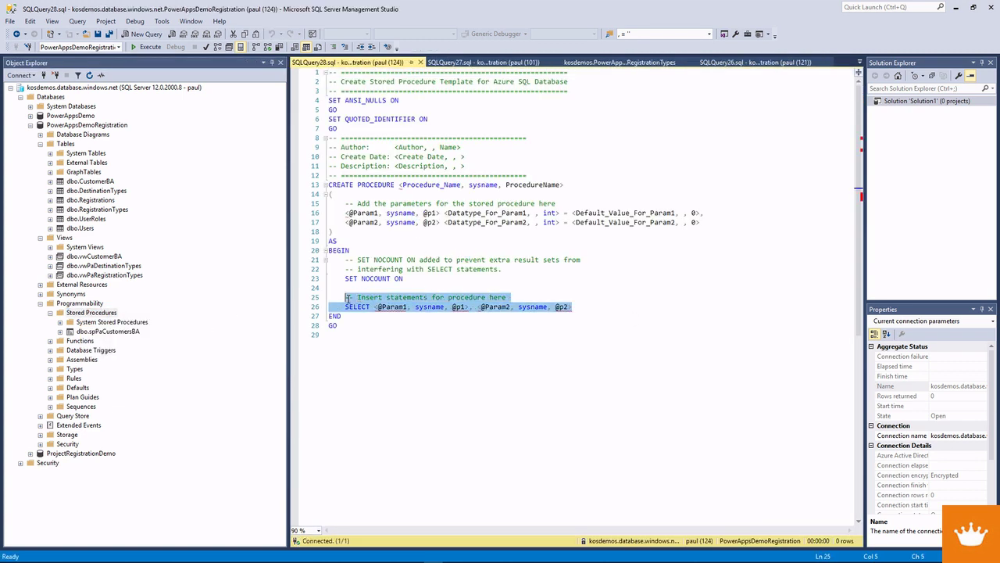
{"action": "key", "text": "ctrl+v"}
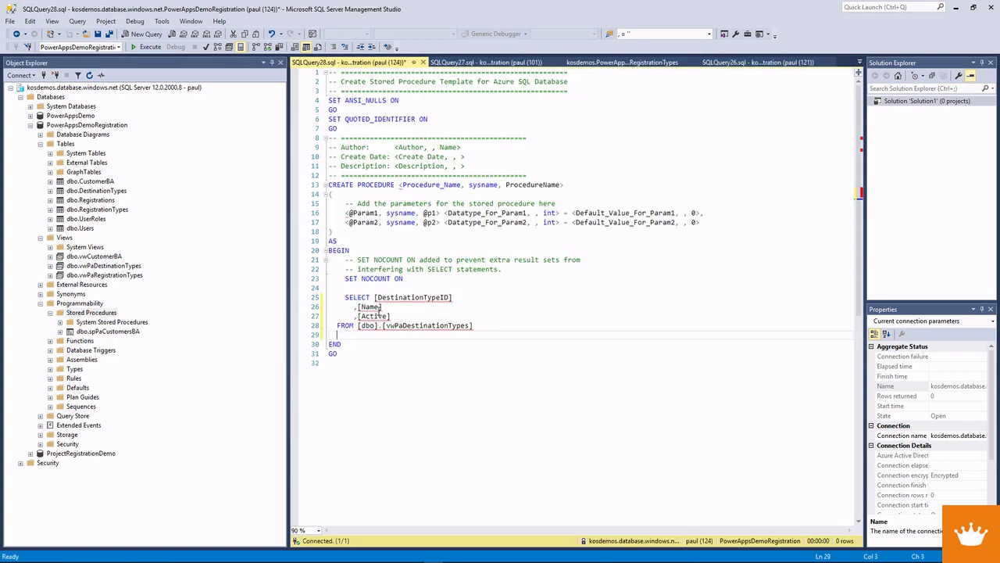
- Delete the SET NOCOUNT comment lines and the whole parameter block from the destination types procedure script
{"action": "left_click_drag", "start_coordinate": [526, 272], "coordinate": [310, 259]}
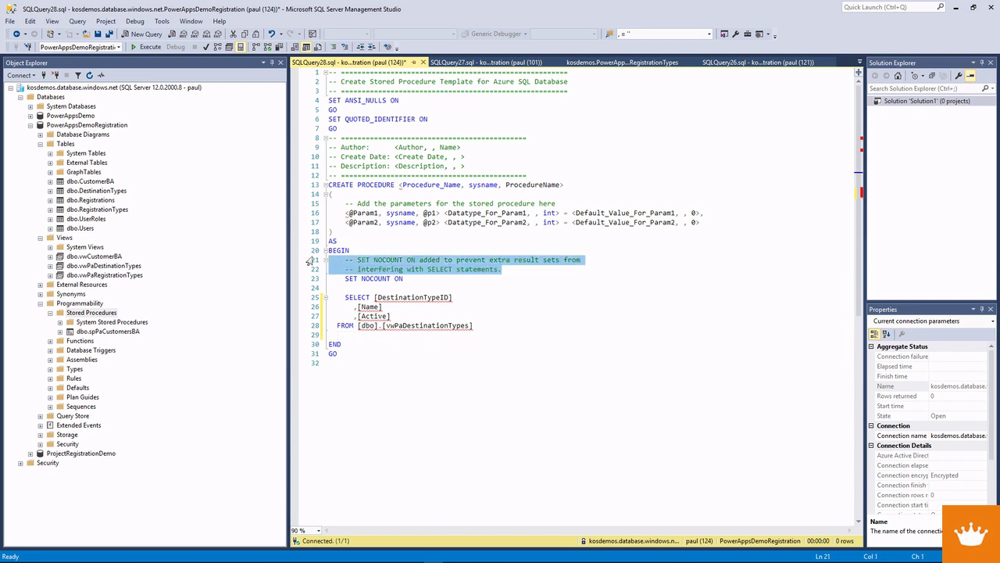
{"action": "key", "text": "Delete"}
{"action": "left_click_drag", "start_coordinate": [359, 233], "coordinate": [286, 194]}
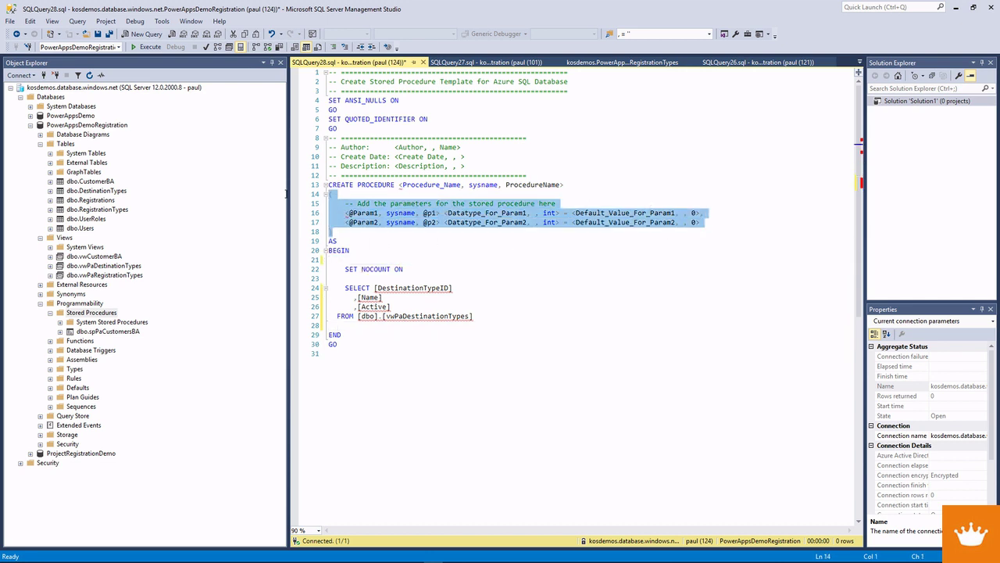
{"action": "key", "text": "Delete"}
- Name the procedure spPaDestinationTypes in the CREATE PROCEDURE line and execute the script
{"action": "left_click_drag", "start_coordinate": [399, 185], "coordinate": [570, 186]}
{"action": "type", "text": "spPa"}
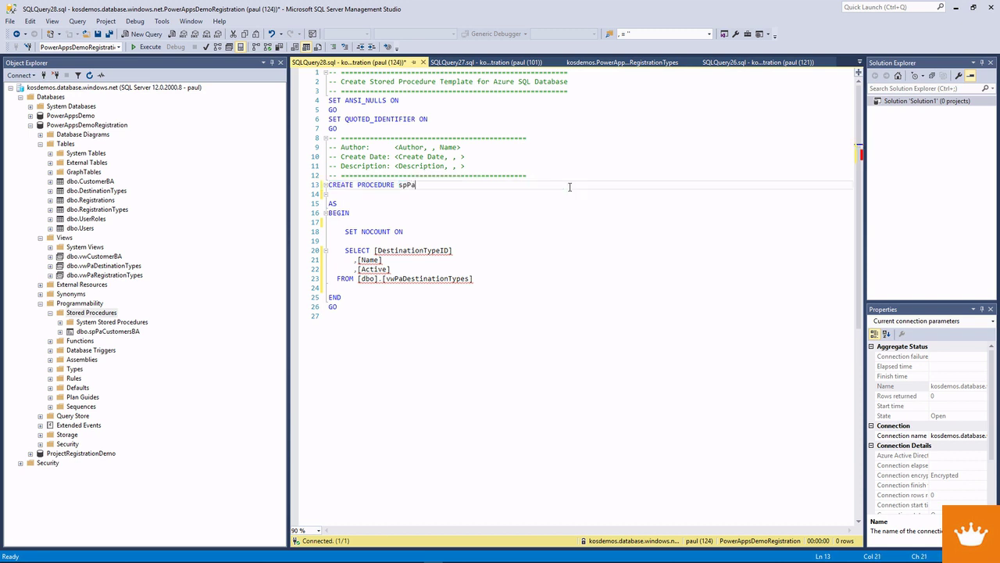
{"action": "type", "text": "Dest"}
{"action": "key", "text": "BackSpace"}
{"action": "key", "text": "BackSpace"}
{"action": "key", "text": "BackSpace"}
{"action": "type", "text": "tion"}
{"action": "left_click", "coordinate": [400, 178]}
{"action": "key", "text": "F5"}
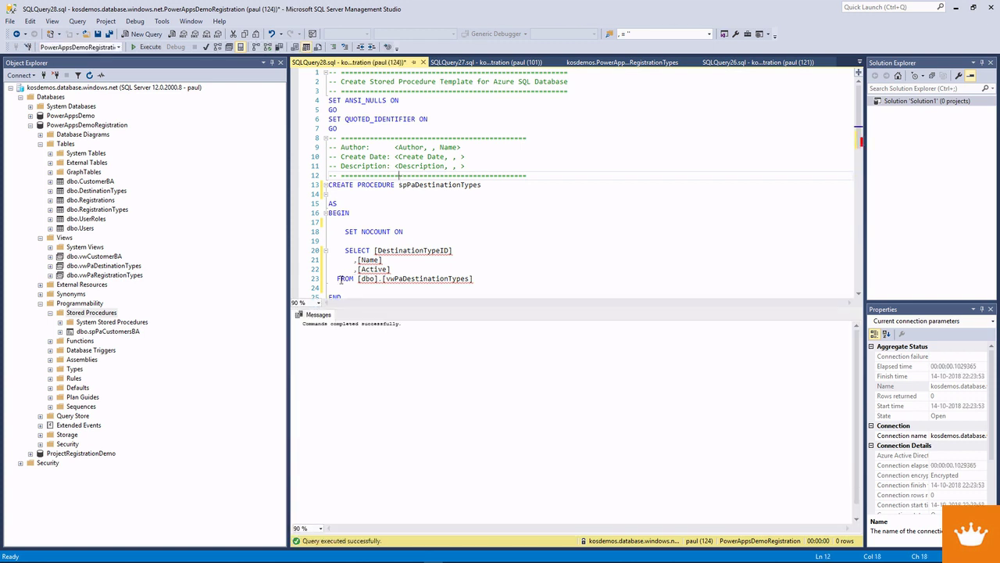
- Script the dbo.vwPaRegistrationTypes view as a SELECT in a new query window and copy its SELECT statement
{"action": "right_click", "coordinate": [90, 276]}
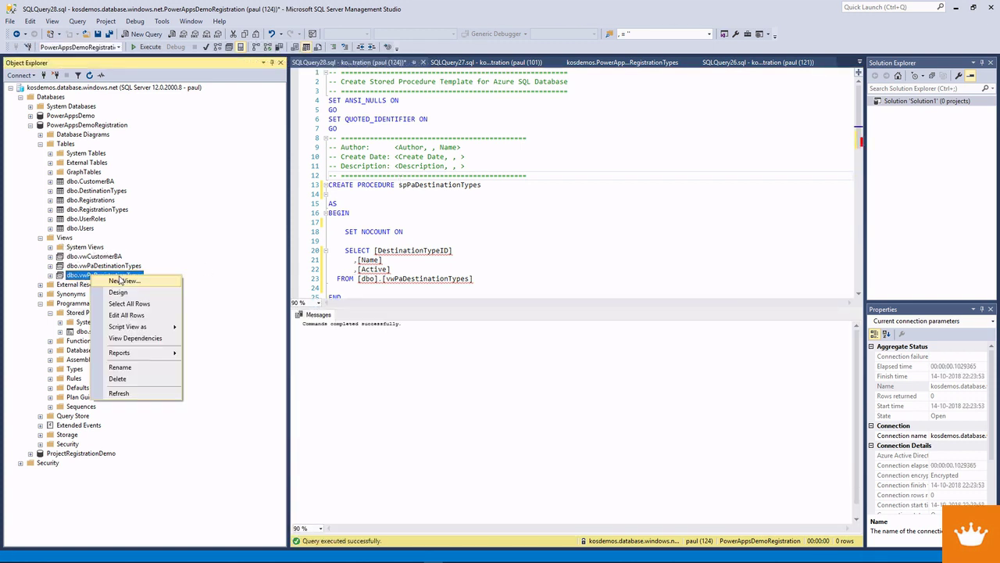
{"action": "mouse_move", "coordinate": [234, 376]}
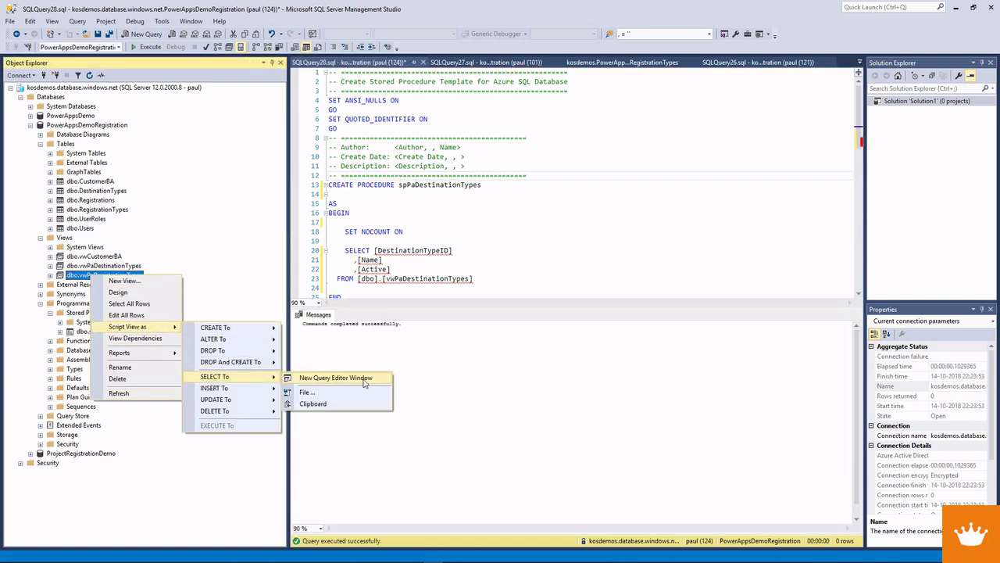
{"action": "left_click", "coordinate": [364, 380]}
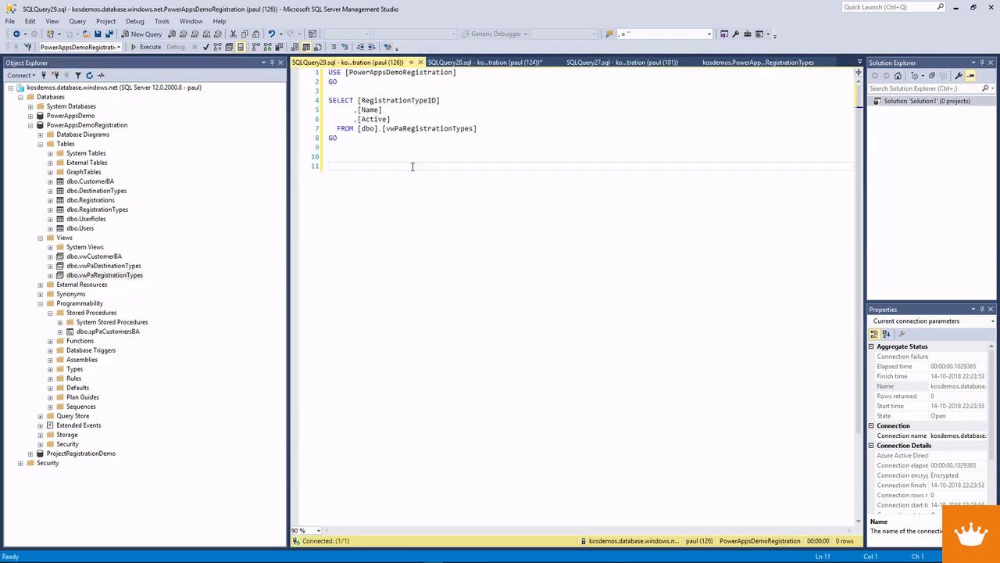
{"action": "left_click_drag", "start_coordinate": [500, 129], "coordinate": [315, 101]}
{"action": "key", "text": "ctrl+c"}
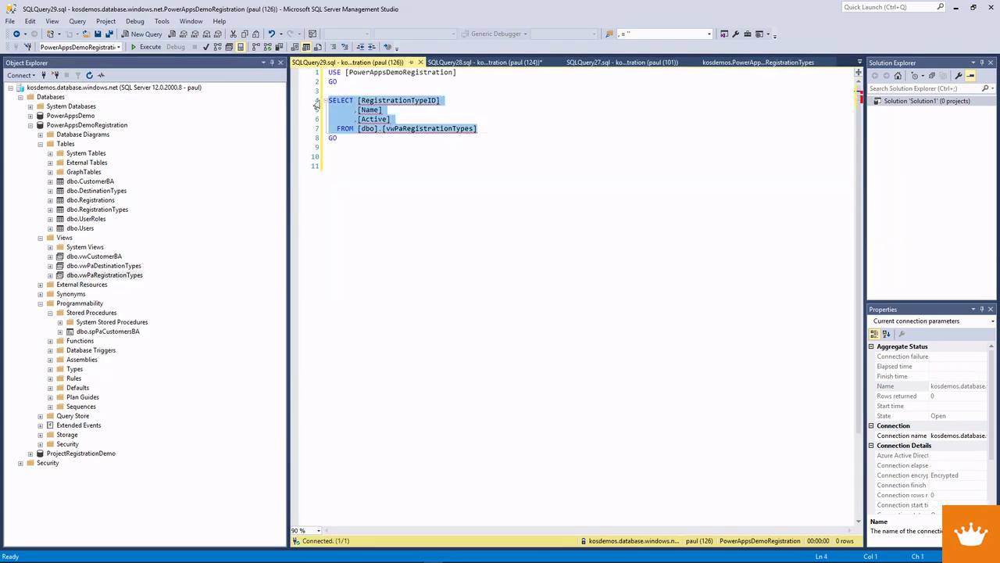
- Create another new stored procedure script and replace the template's placeholder statement with the copied vwPaRegistrationTypes SELECT
{"action": "left_click", "coordinate": [85, 313]}
{"action": "right_click", "coordinate": [84, 313]}
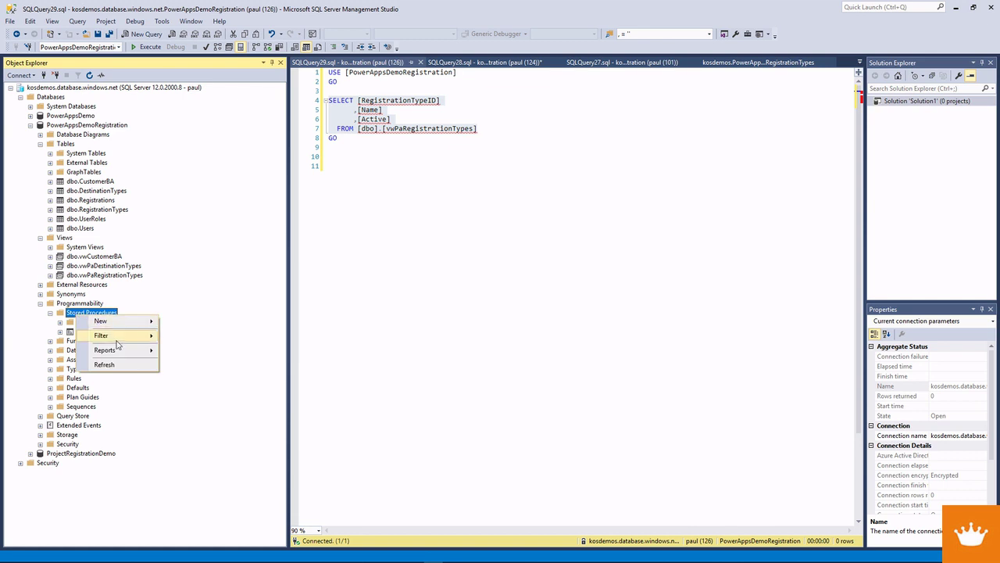
{"action": "left_click", "coordinate": [200, 321]}
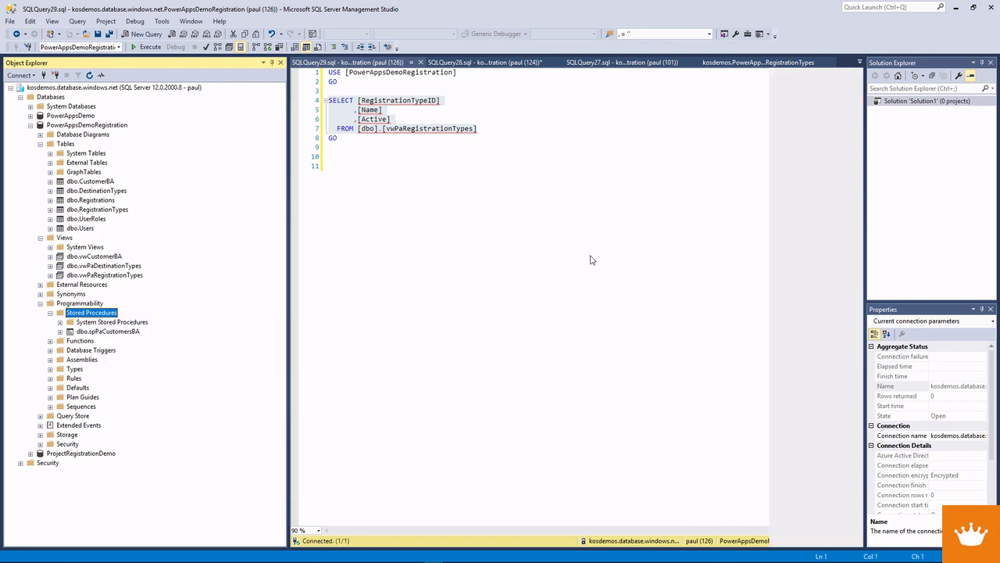
{"action": "left_click_drag", "start_coordinate": [575, 306], "coordinate": [345, 297]}
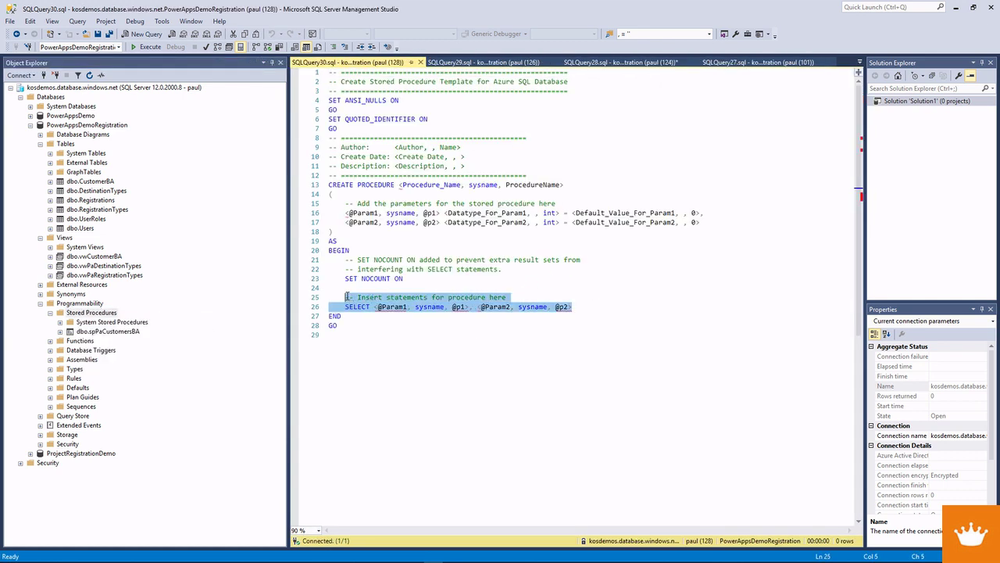
{"action": "key", "text": "ctrl+v"}
{"action": "key", "text": "Return"}
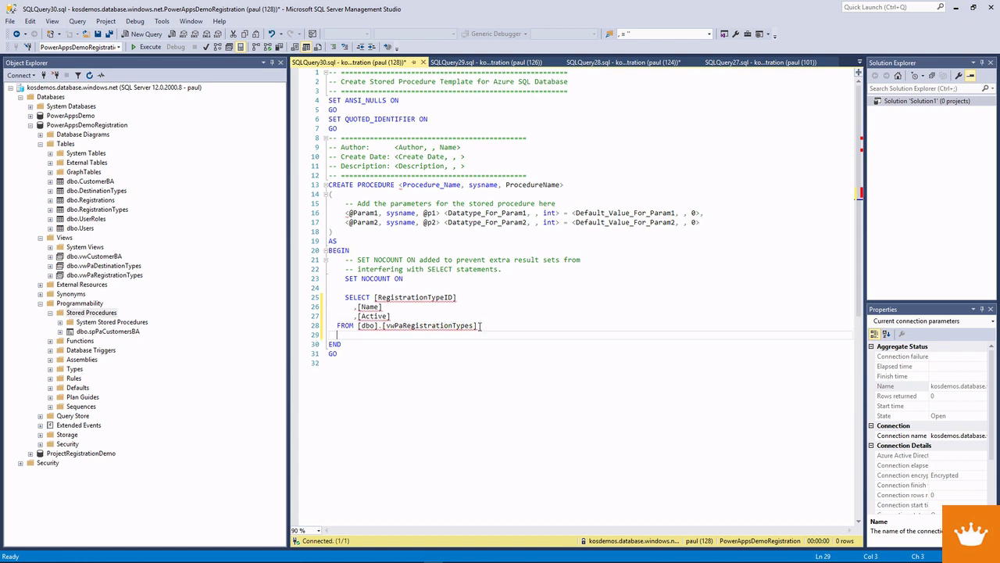
- Add the filter "Where Active = 1" to the registration types SELECT and delete the procedure's parameter block
{"action": "type", "text": "Where Active = 1"}
{"action": "key", "text": "Return"}
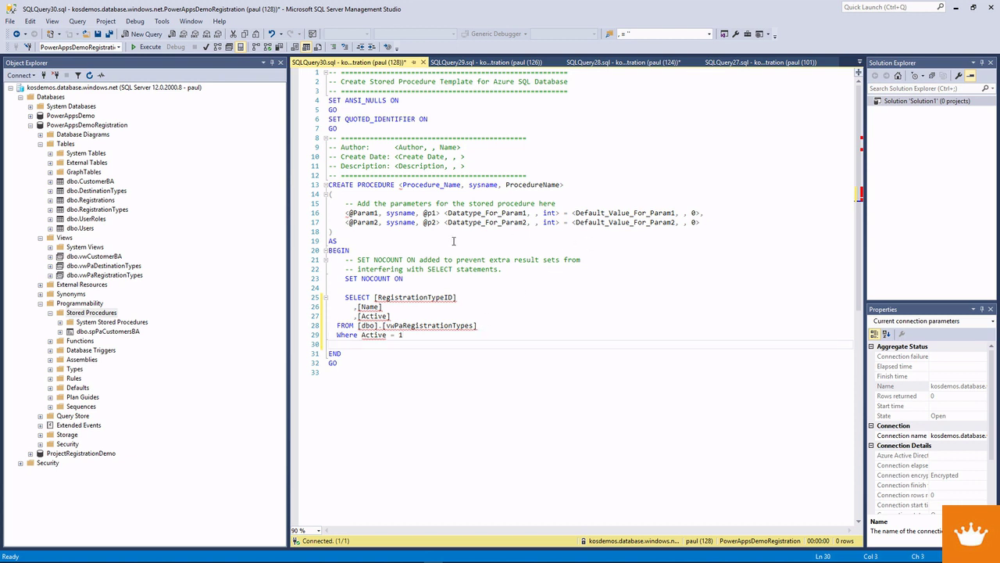
{"action": "left_click_drag", "start_coordinate": [348, 231], "coordinate": [309, 194]}
{"action": "key", "text": "Delete"}
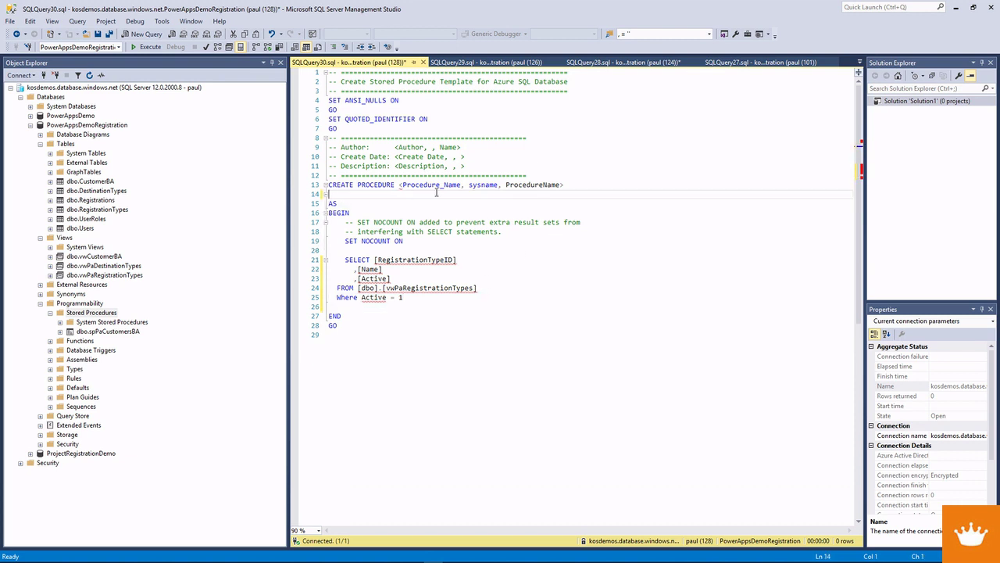
- Name the procedure spPaRegistrationTypes in the CREATE PROCEDURE line and execute the script
{"action": "left_click_drag", "start_coordinate": [399, 185], "coordinate": [559, 190]}
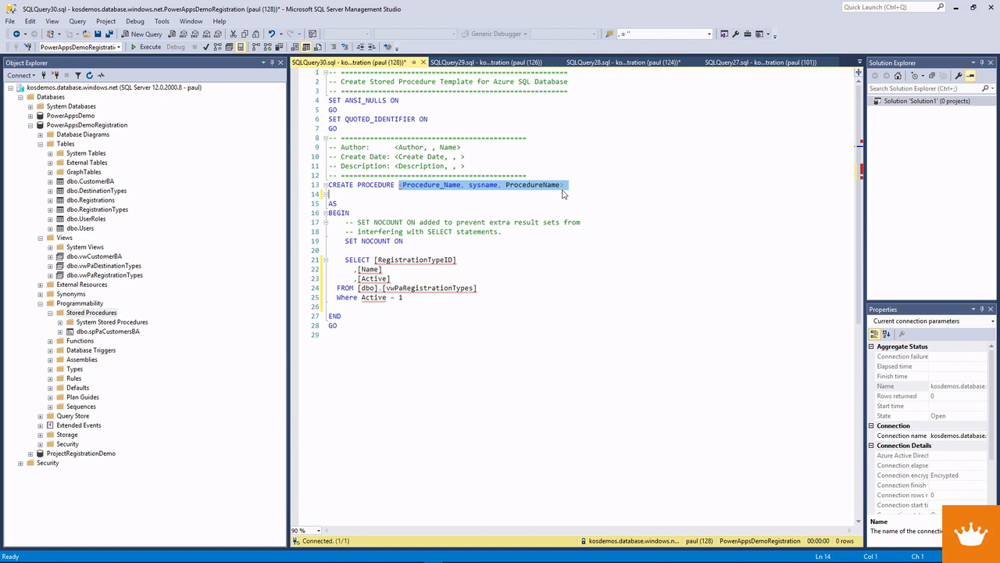
{"action": "type", "text": "spPa"}
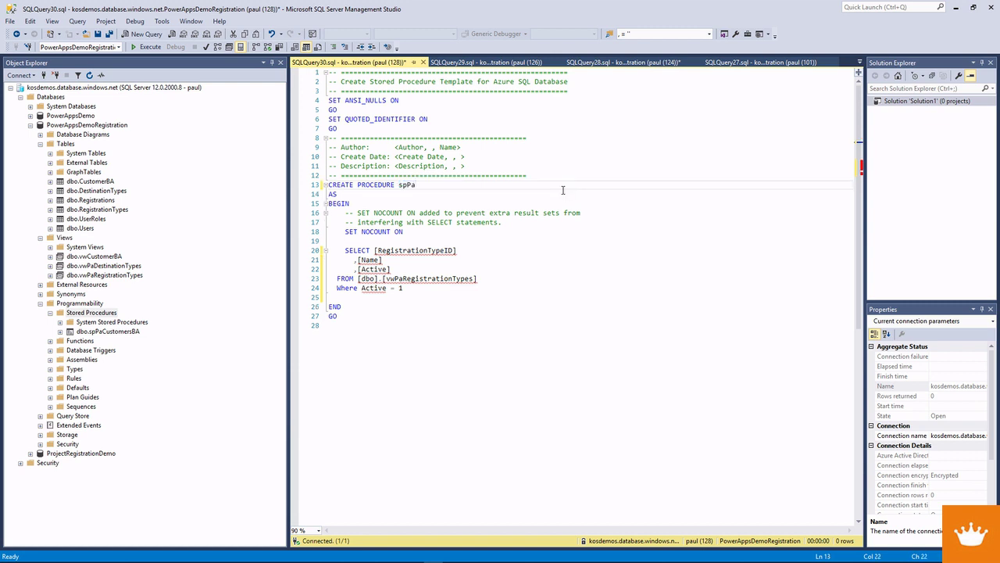
{"action": "type", "text": "Re"}
{"action": "key", "text": "BackSpace"}
{"action": "type", "text": "RegistrationTypes"}
{"action": "left_click", "coordinate": [146, 46]}
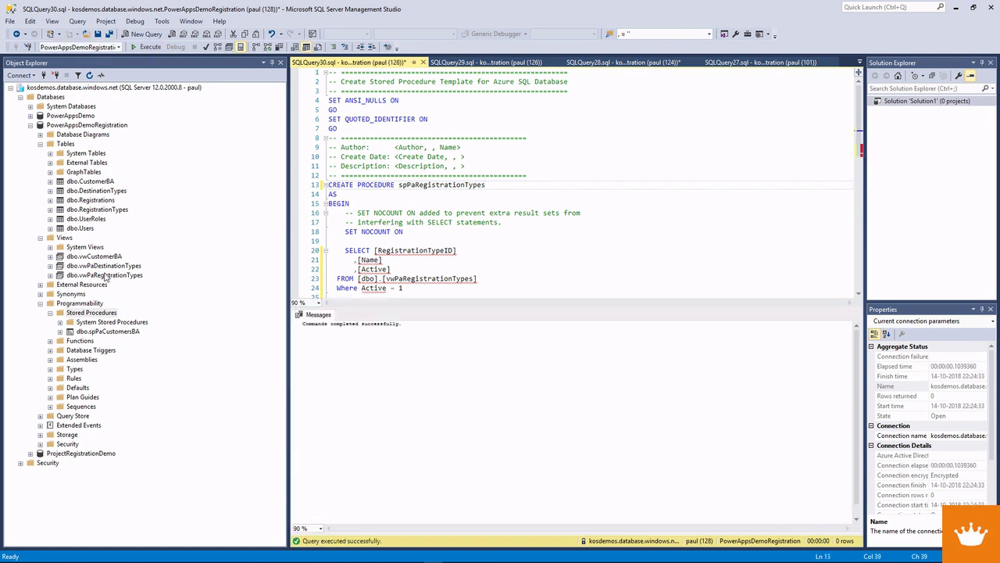
- Refresh the Stored Procedures folder and open dbo.spPaDestinationTypes for modification
{"action": "right_click", "coordinate": [86, 312]}
{"action": "left_click", "coordinate": [98, 361]}
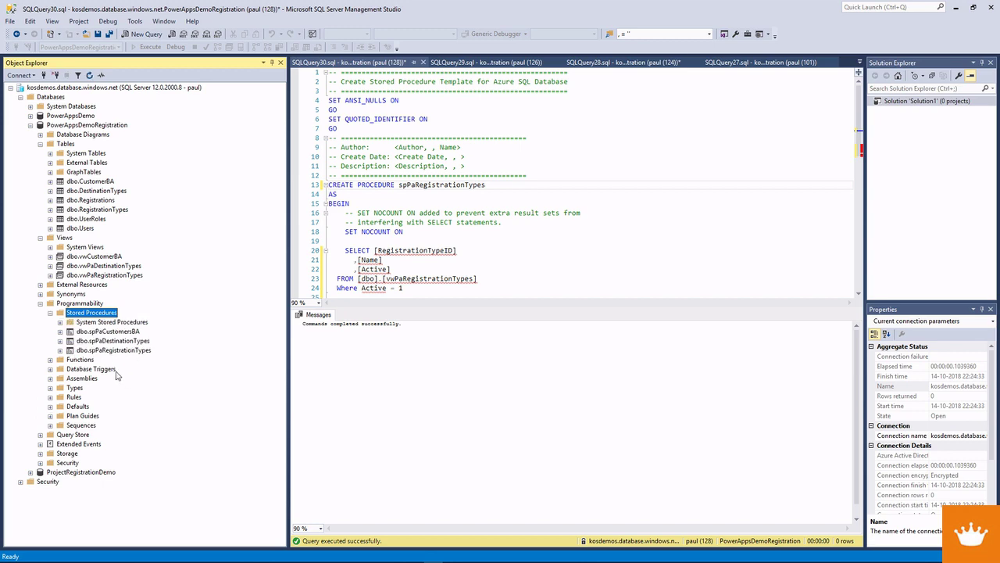
{"action": "right_click", "coordinate": [107, 342]}
{"action": "left_click", "coordinate": [141, 362]}
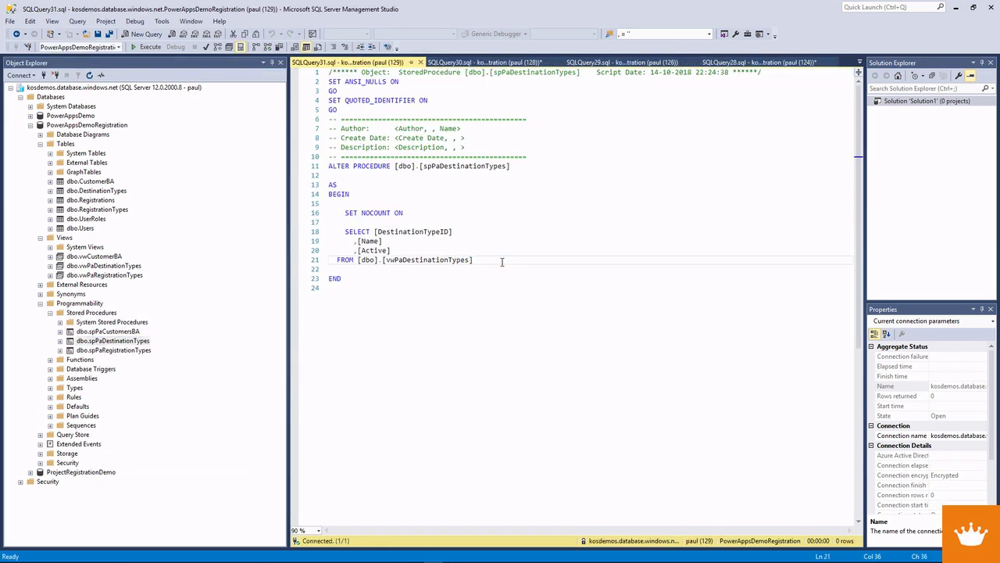
- Add "Where Active = 1" below the FROM line of spPaDestinationTypes and execute the ALTER script
{"action": "key", "text": "Return"}
{"action": "type", "text": "Where Active = 1"}
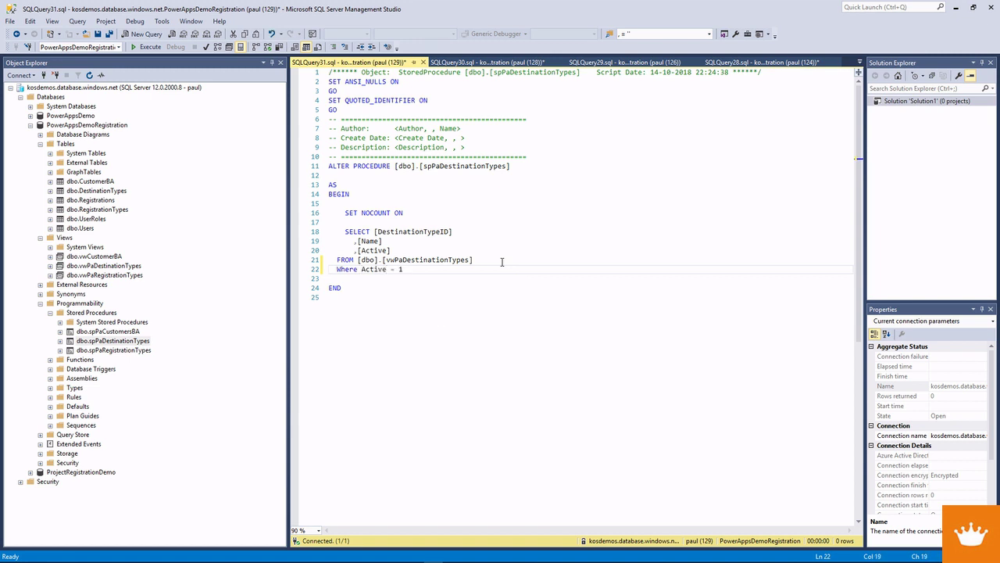
{"action": "left_click", "coordinate": [397, 110]}
{"action": "key", "text": "F5"}
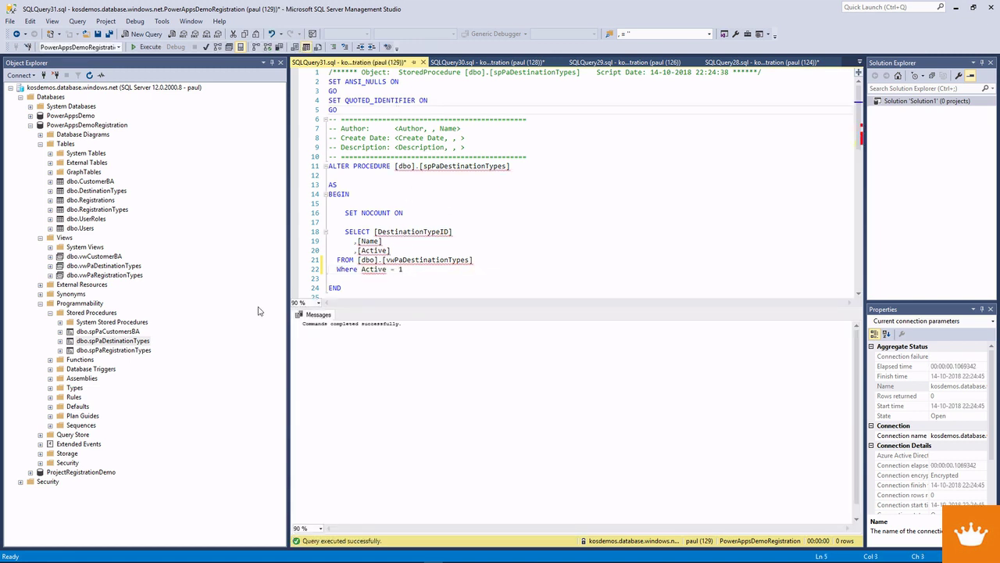
- Refresh the Stored Procedures folder, then test-execute dbo.spPaDestinationTypes without parameters and close its result query
{"action": "right_click", "coordinate": [91, 312]}
{"action": "left_click", "coordinate": [132, 357]}
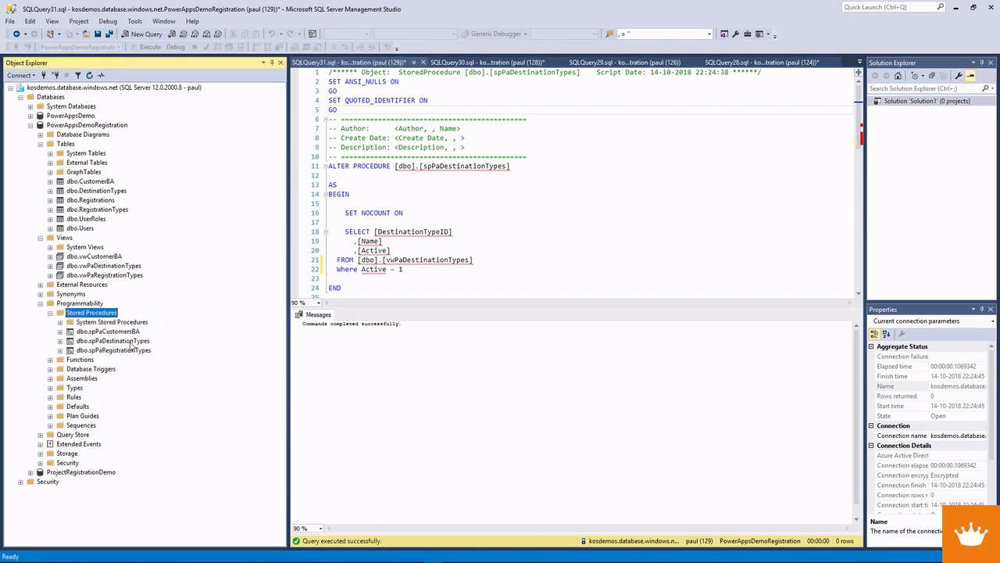
{"action": "right_click", "coordinate": [101, 342]}
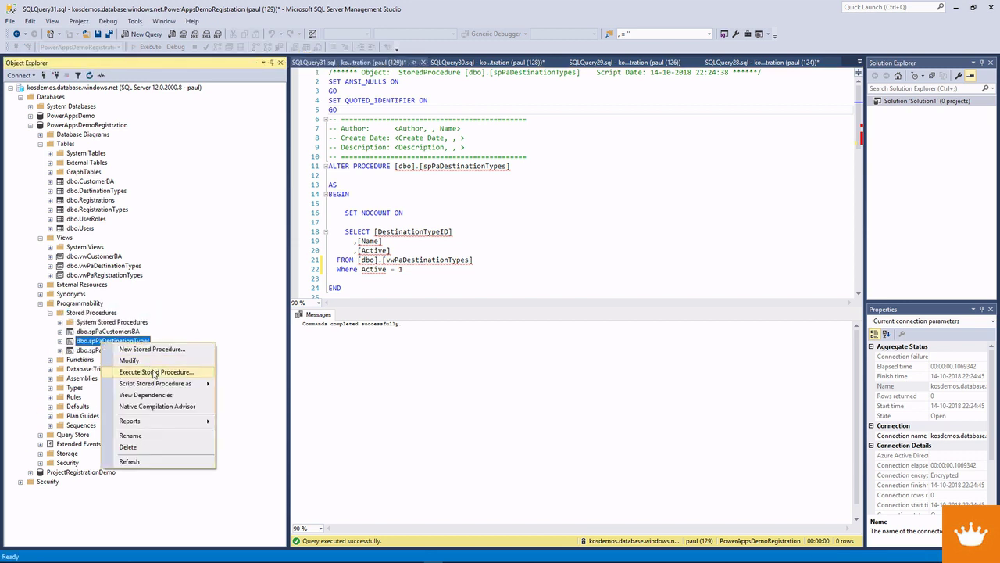
{"action": "left_click", "coordinate": [155, 372]}
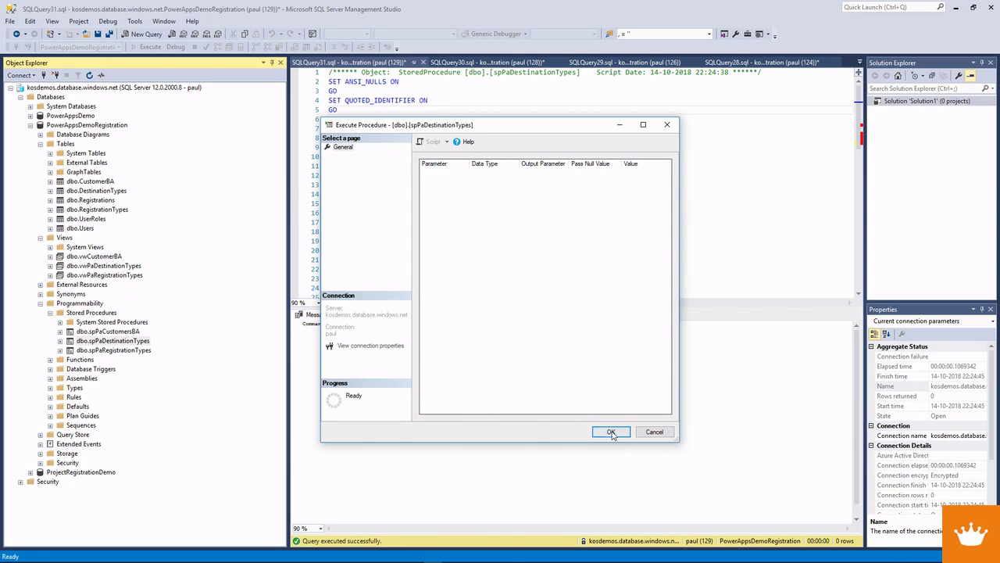
{"action": "left_click", "coordinate": [611, 432]}
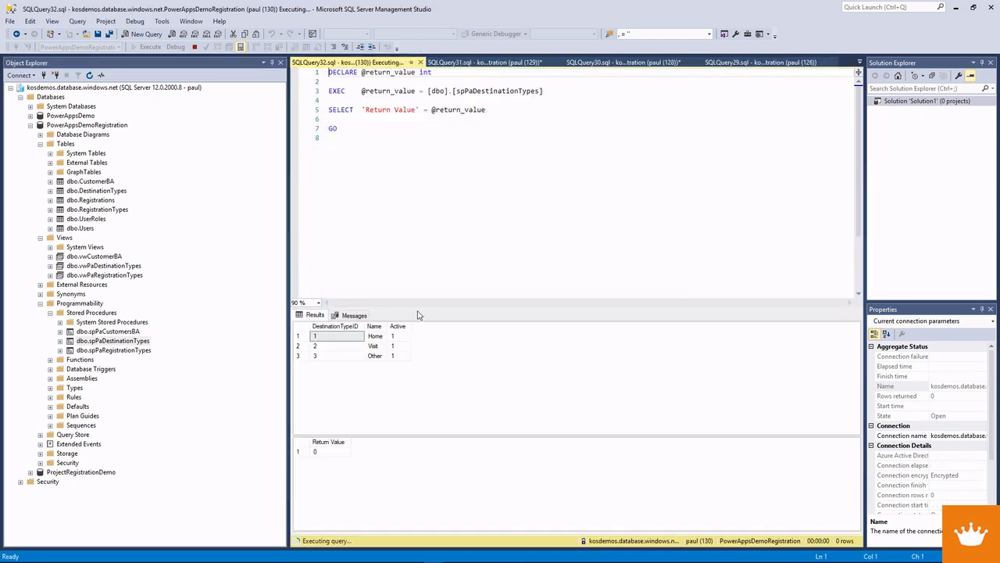
{"action": "left_click", "coordinate": [420, 63]}
- Test-execute dbo.spPaRegistrationTypes without parameters, then close all open query documents without saving them
{"action": "right_click", "coordinate": [108, 351]}
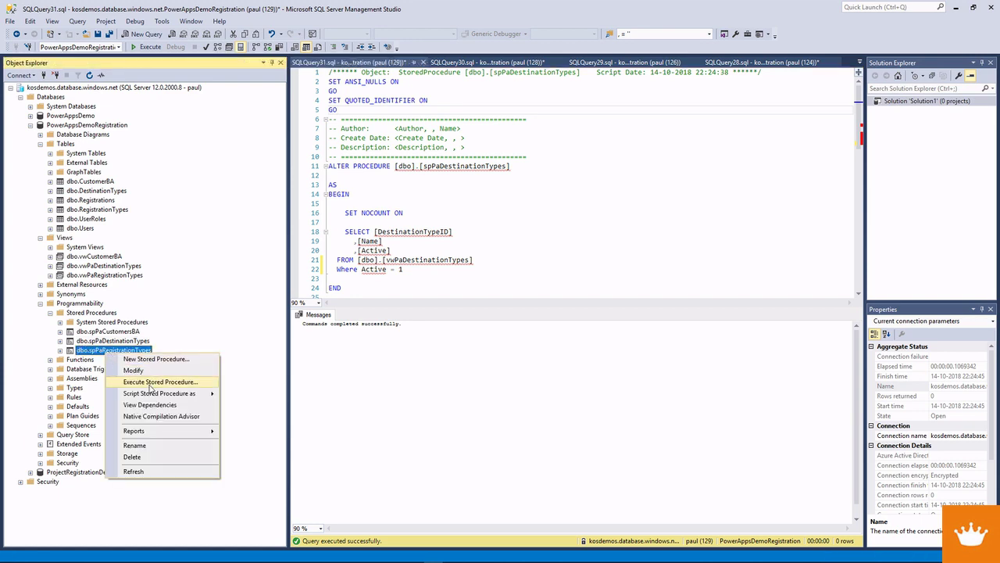
{"action": "left_click", "coordinate": [125, 381]}
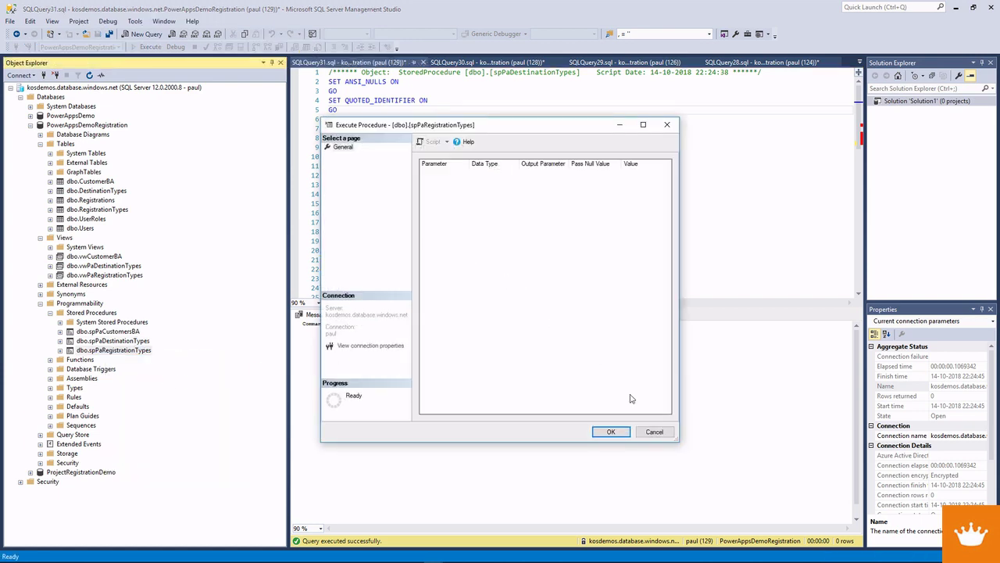
{"action": "left_click", "coordinate": [620, 432]}
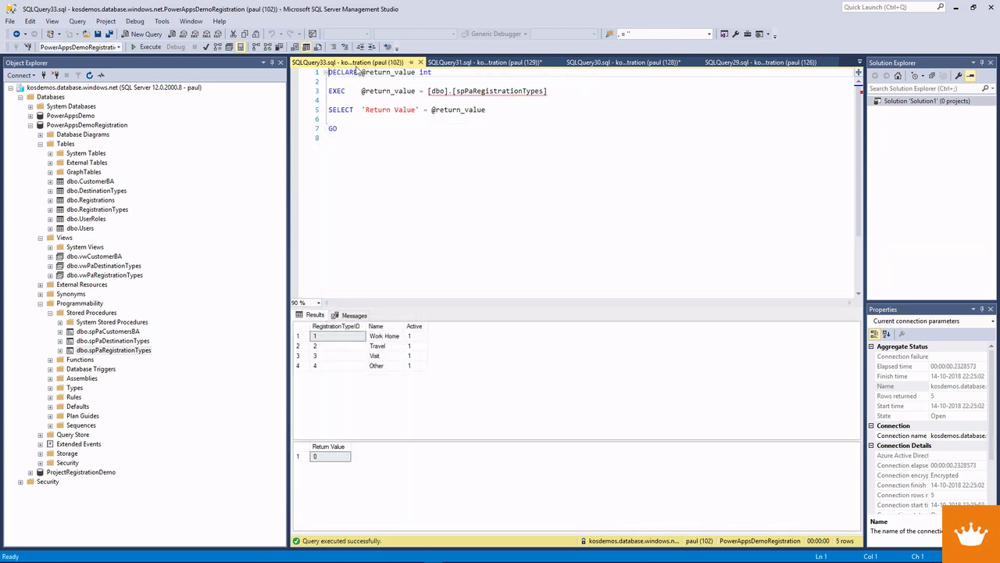
{"action": "right_click", "coordinate": [359, 64]}
{"action": "left_click", "coordinate": [388, 95]}
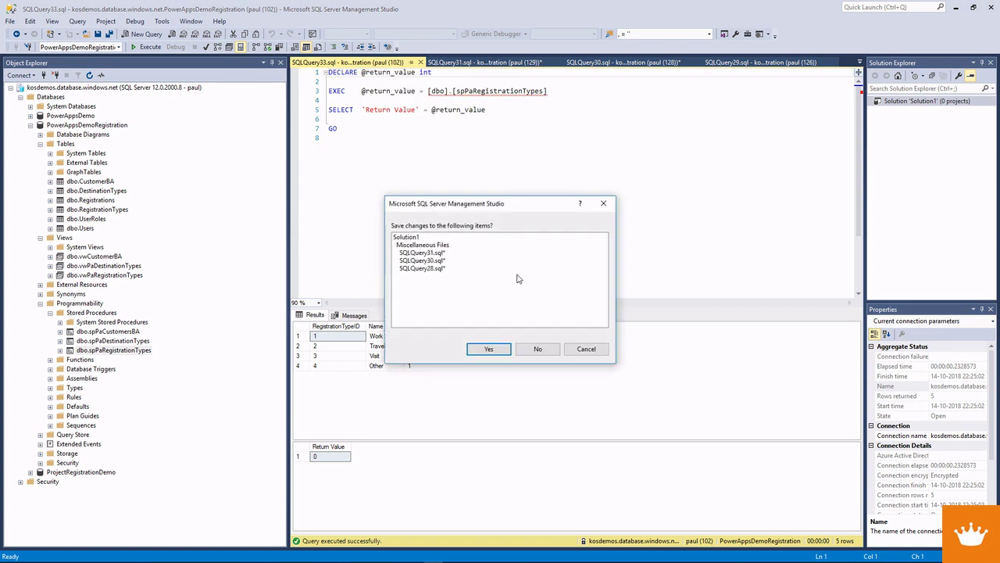
{"action": "left_click", "coordinate": [536, 349]}
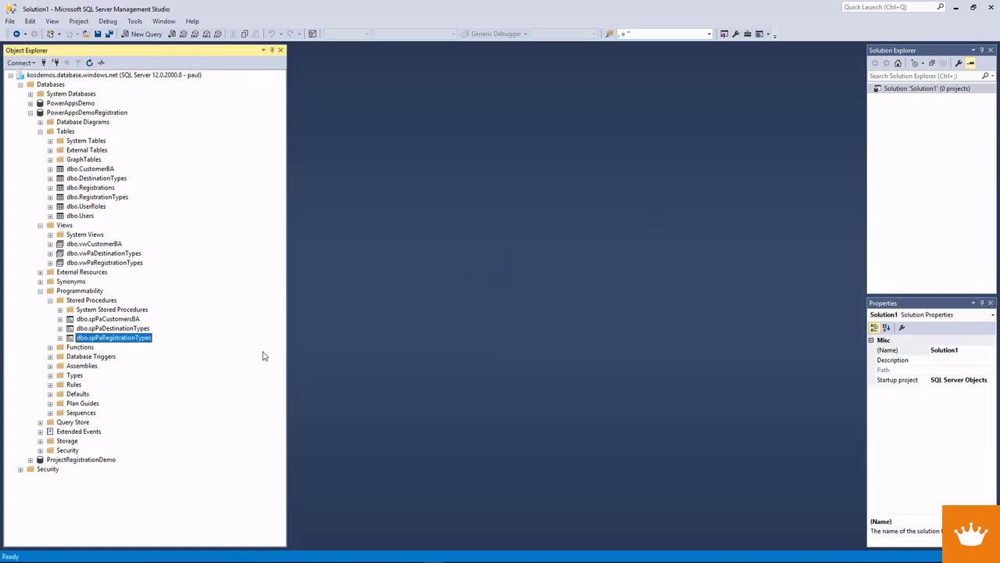
- Switch to the PowerAppsDemoRegistration app in PowerApps Studio and start creating a new flow with the PowerApps trigger
{"action": "key", "text": "alt+Tab"}
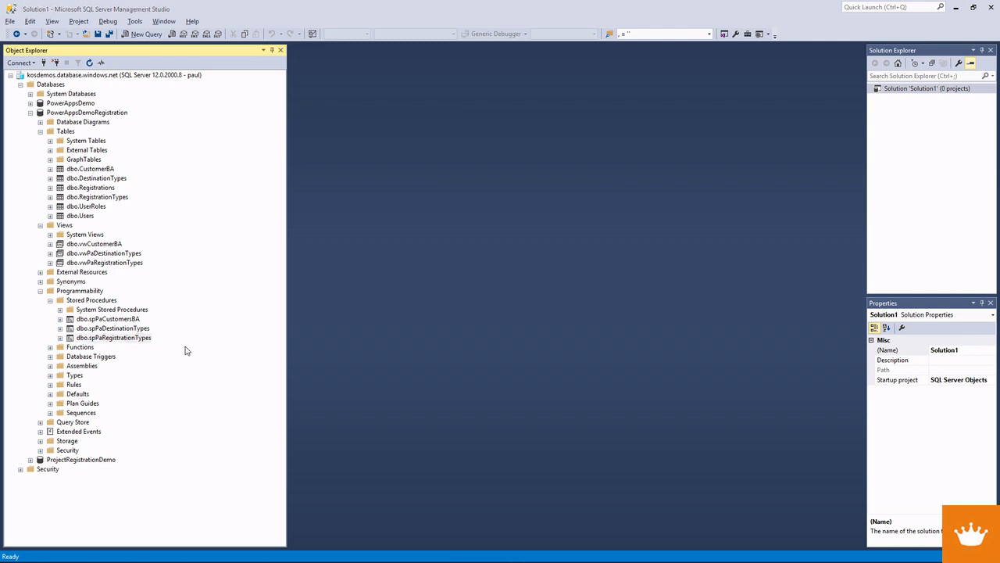
{"action": "key", "text": "alt+Tab"}
{"action": "left_click", "coordinate": [406, 237]}
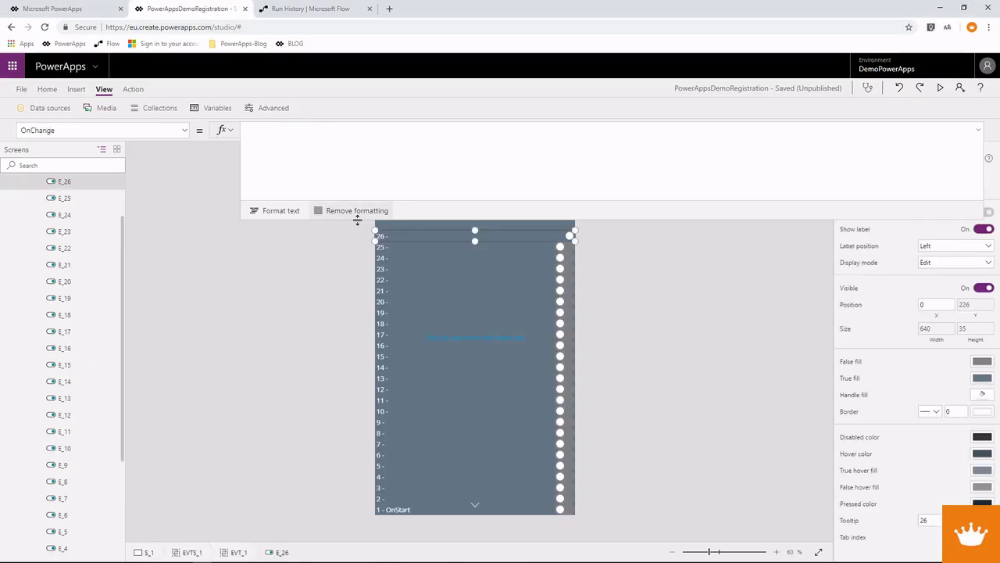
{"action": "left_click", "coordinate": [275, 108]}
{"action": "left_click", "coordinate": [134, 89]}
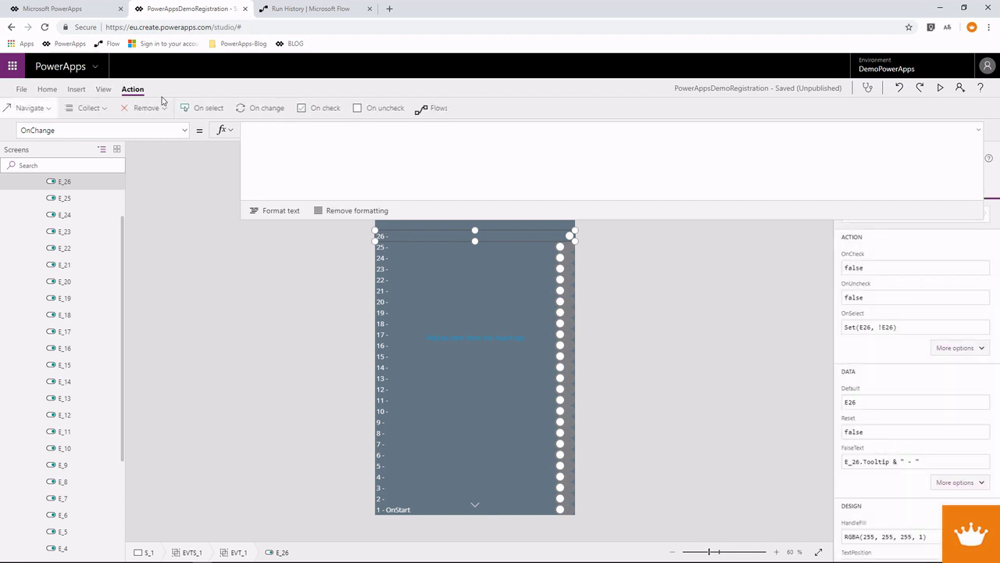
{"action": "left_click", "coordinate": [450, 108]}
{"action": "left_click", "coordinate": [735, 356]}
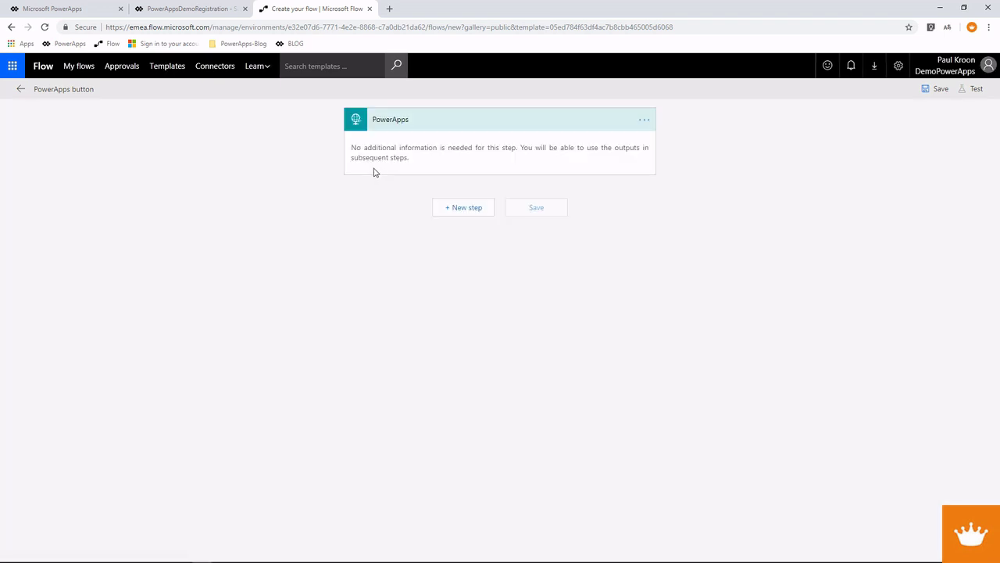
- Add the SQL Server action Execute stored procedure to the flow and set its procedure to [dbo].[spPaDestinationTypes]
{"action": "left_click", "coordinate": [465, 208]}
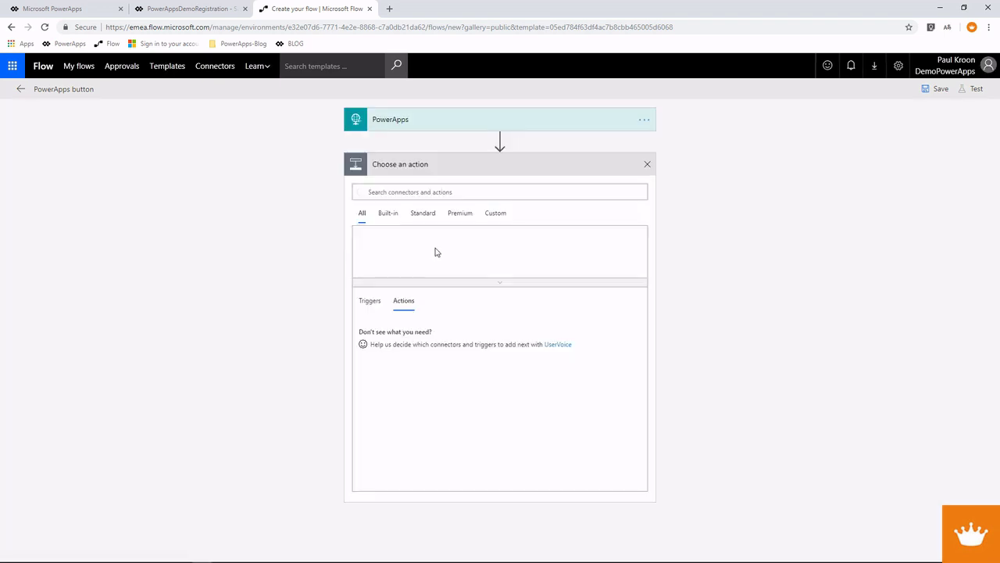
{"action": "left_click", "coordinate": [397, 192]}
{"action": "type", "text": "s"}
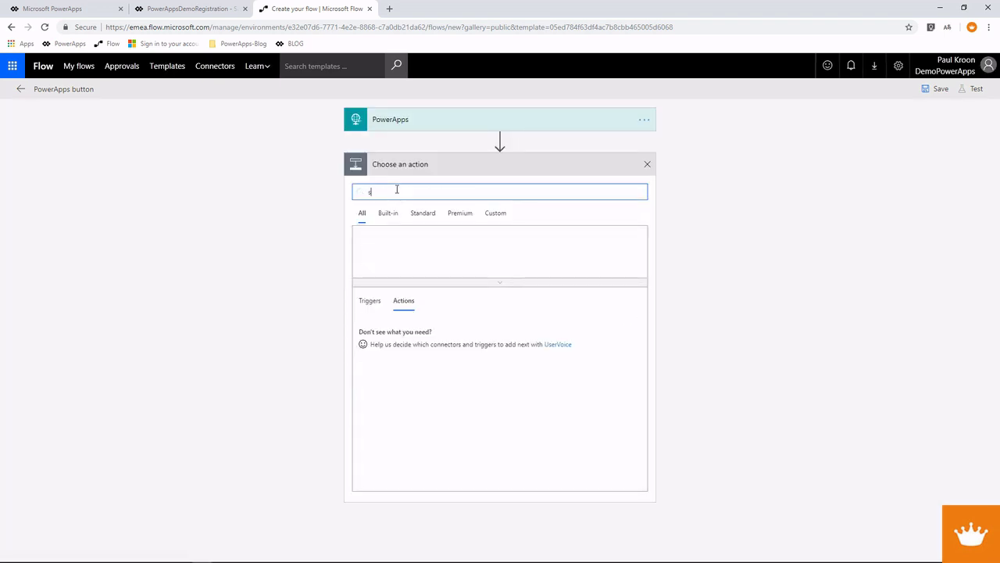
{"action": "type", "text": "ql"}
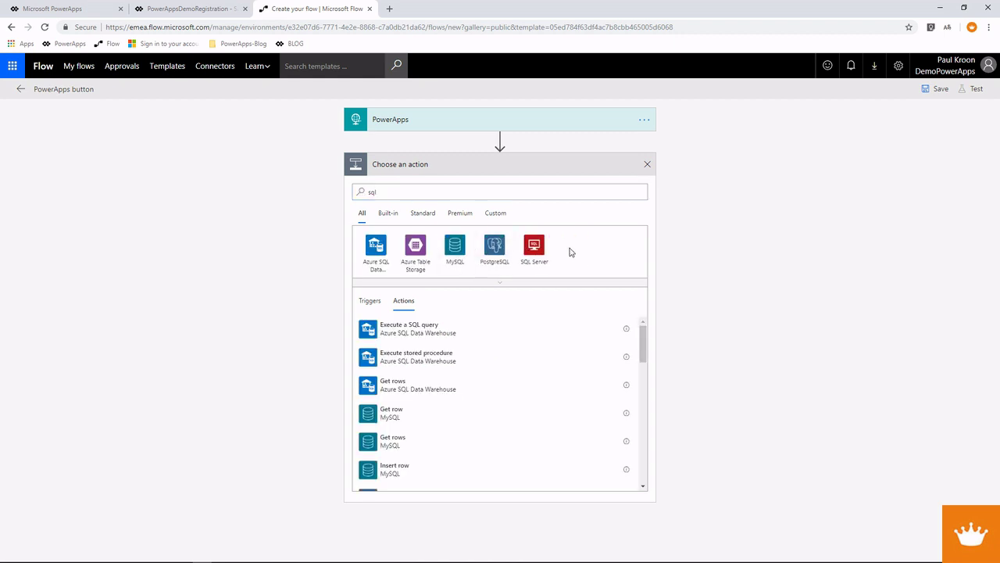
{"action": "left_click", "coordinate": [535, 247]}
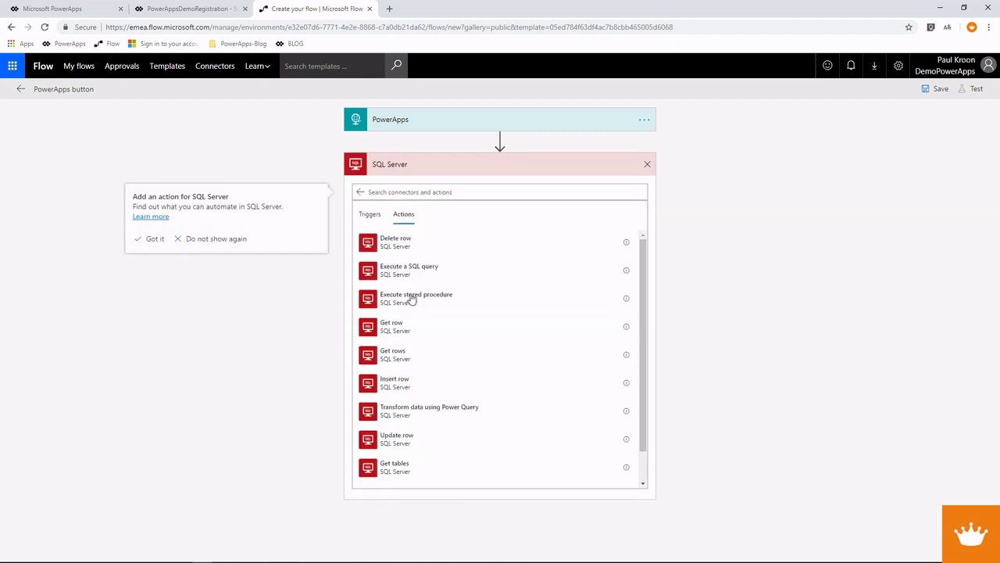
{"action": "left_click", "coordinate": [634, 297]}
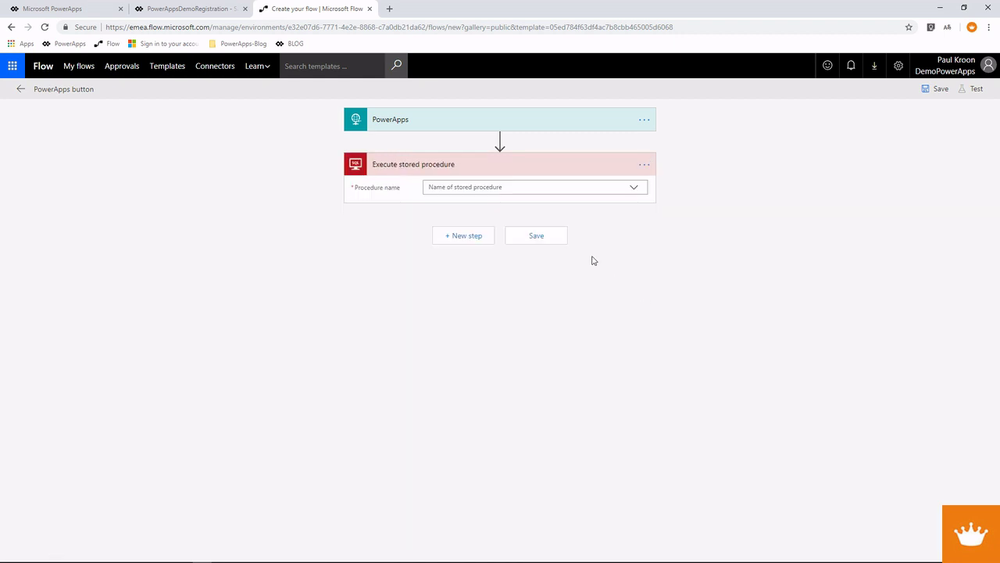
{"action": "left_click", "coordinate": [633, 189]}
{"action": "left_click", "coordinate": [472, 215]}
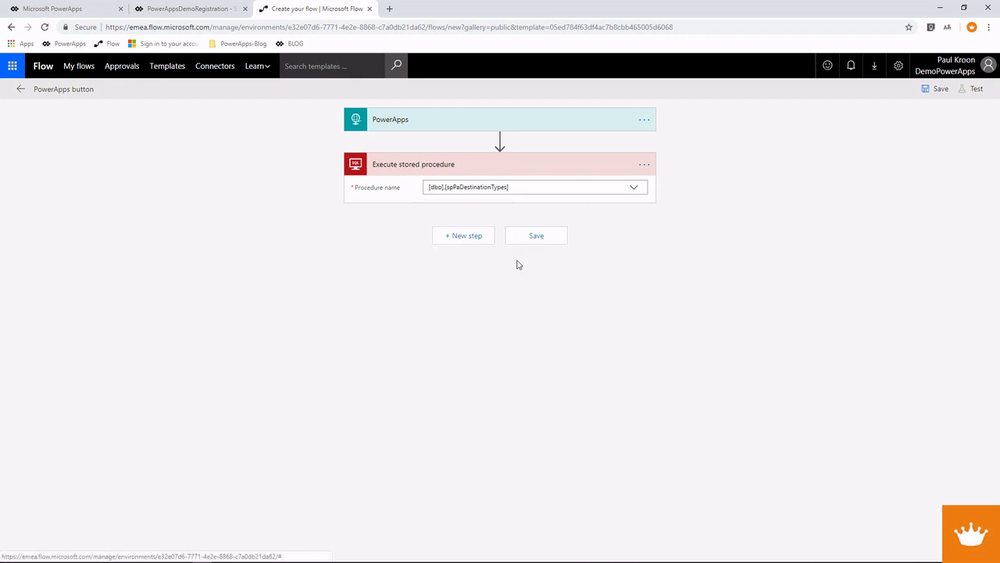
- Name the flow R_PaDestinationTypes, reusing the stored procedure's base name, and save it
{"action": "left_click_drag", "start_coordinate": [507, 187], "coordinate": [457, 188]}
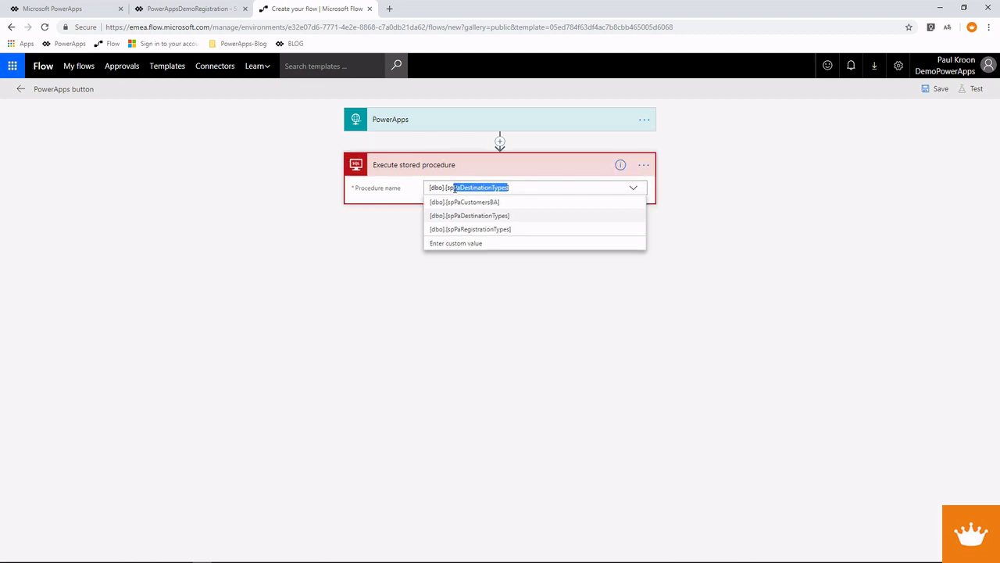
{"action": "triple_click", "coordinate": [92, 89]}
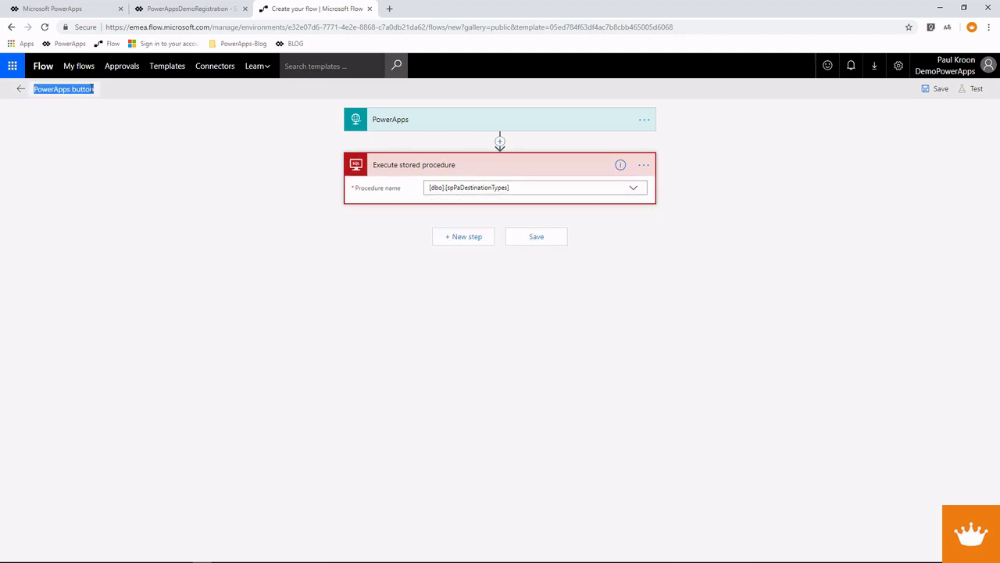
{"action": "type", "text": "R_"}
{"action": "type", "text": "PaDestinationTypes"}
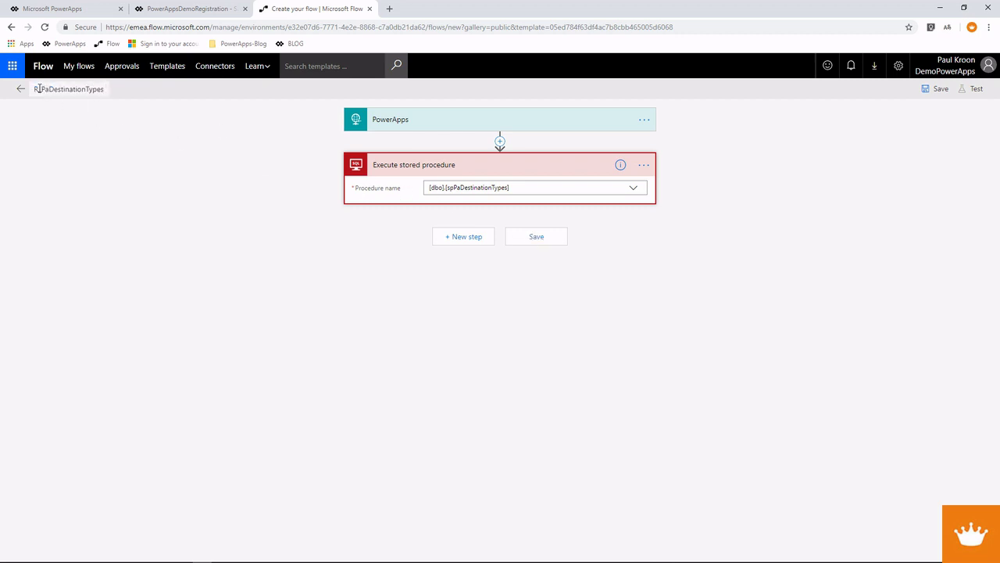
{"action": "left_click", "coordinate": [552, 236]}
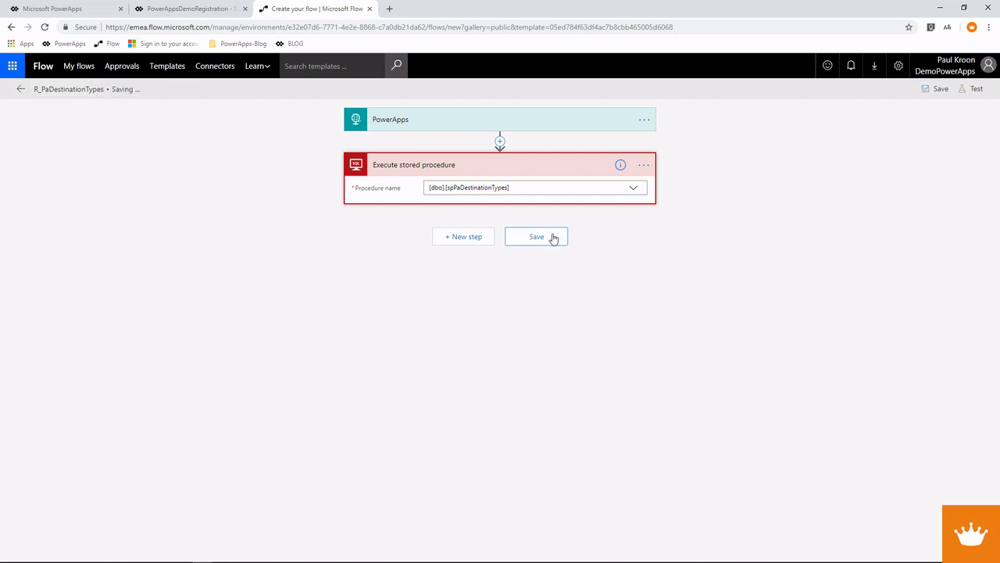
- Save and test R_PaDestinationTypes by performing the trigger action, run the flow, and proceed to its run results
{"action": "left_click", "coordinate": [976, 91]}
{"action": "left_click", "coordinate": [866, 122]}
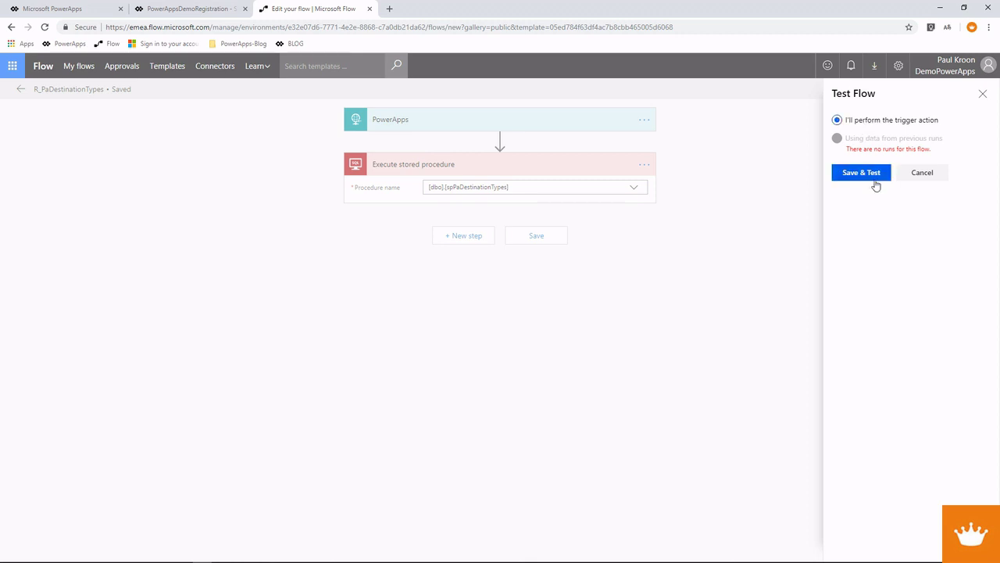
{"action": "left_click", "coordinate": [872, 175]}
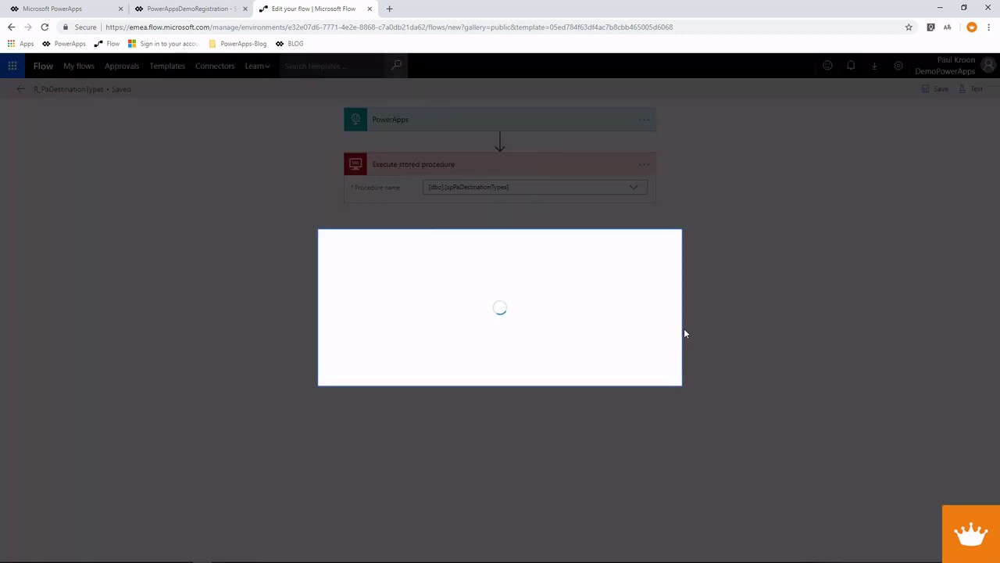
{"action": "left_click", "coordinate": [486, 383]}
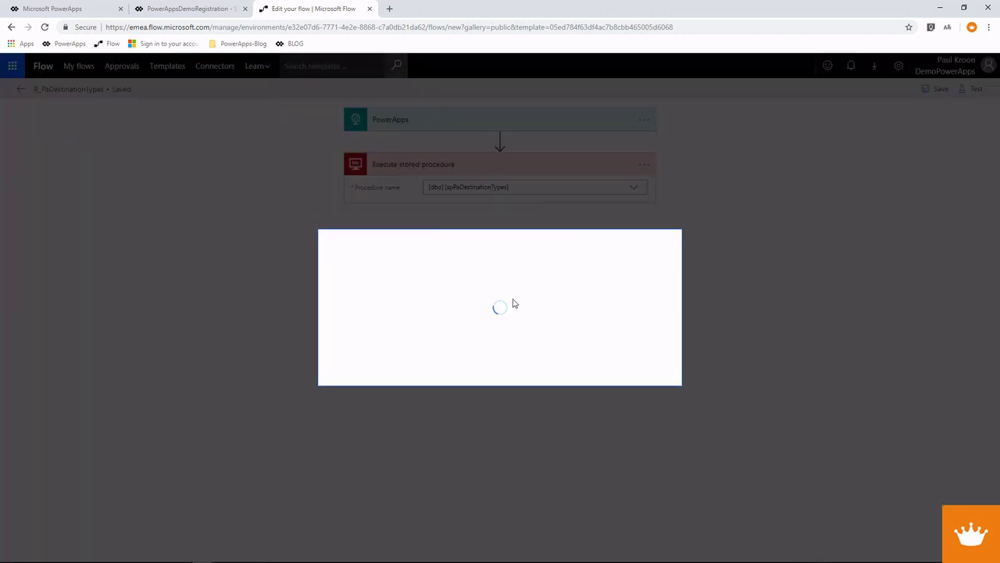
{"action": "left_click", "coordinate": [572, 361]}
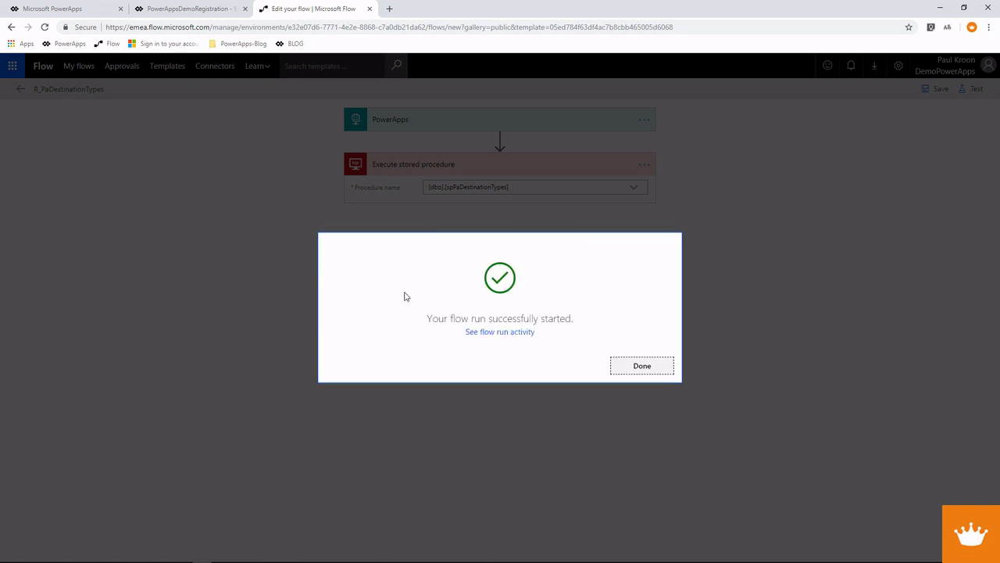
{"action": "left_click", "coordinate": [652, 371]}
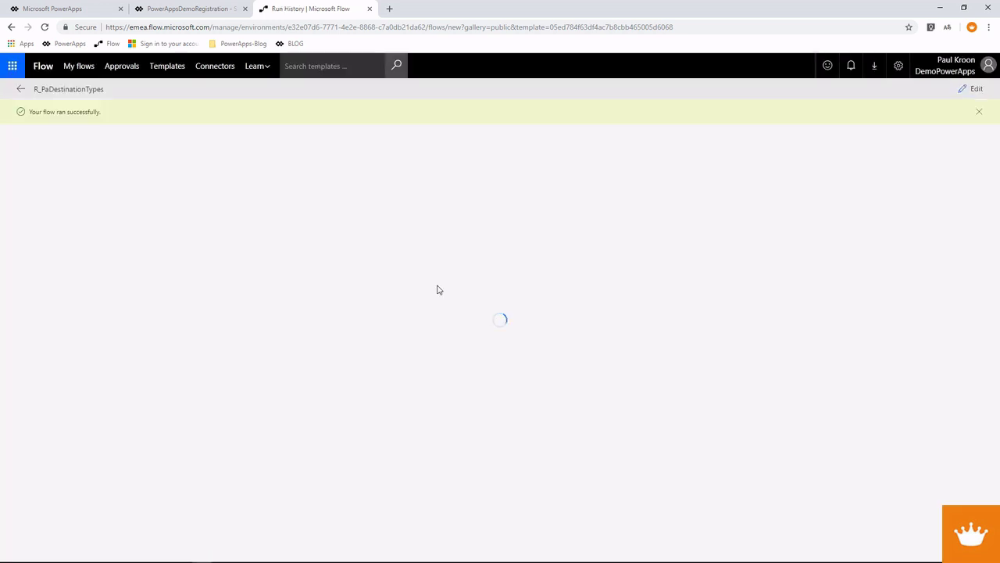
- Expand the Execute stored procedure run details and copy the Table1 output from its opening bracket through the first record
{"action": "left_click", "coordinate": [436, 198]}
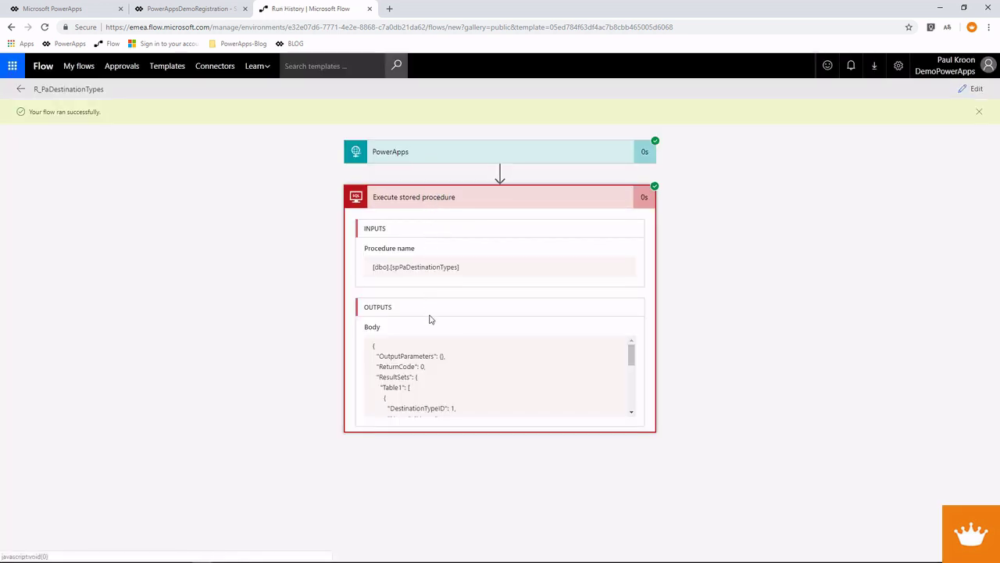
{"action": "scroll", "coordinate": [444, 399], "scroll_direction": "down", "scroll_amount": 2}
{"action": "scroll", "coordinate": [430, 402], "scroll_direction": "up", "scroll_amount": 2}
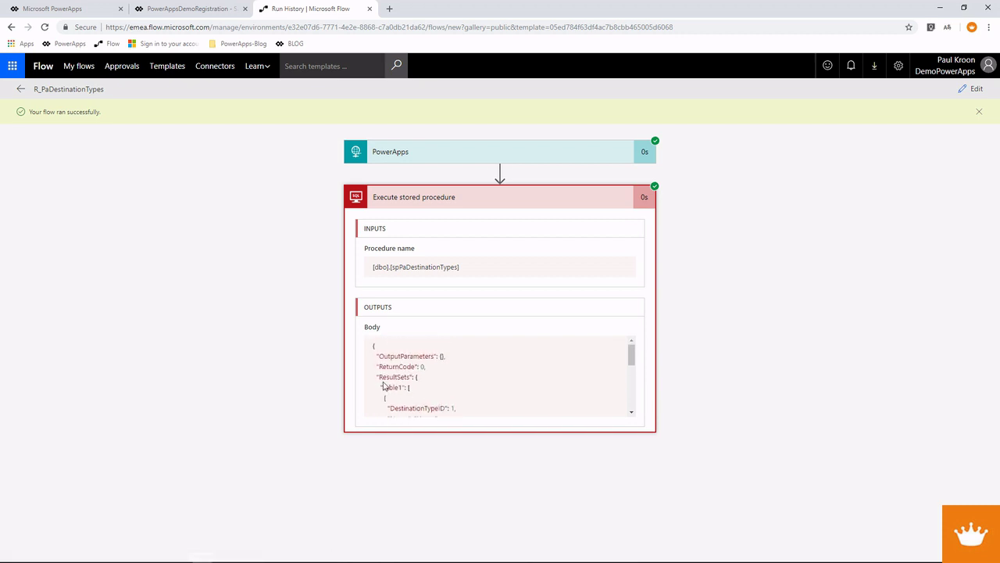
{"action": "left_click_drag", "start_coordinate": [409, 388], "coordinate": [384, 371]}
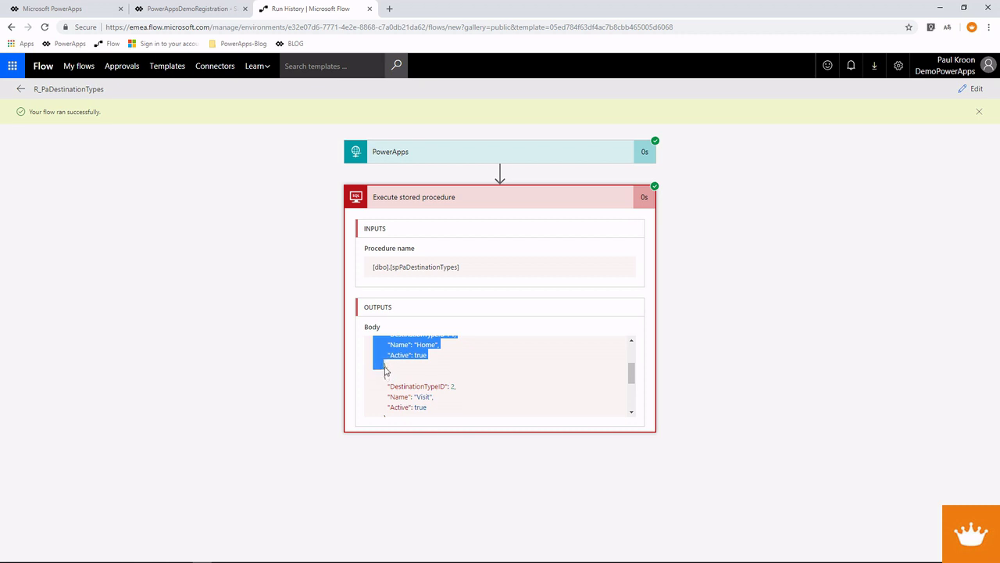
- Switch to Notepad++ and paste the copied DestinationTypeID, Name and Active JSON sample below the customer sample, separated by an empty line
{"action": "key", "text": "alt+Tab"}
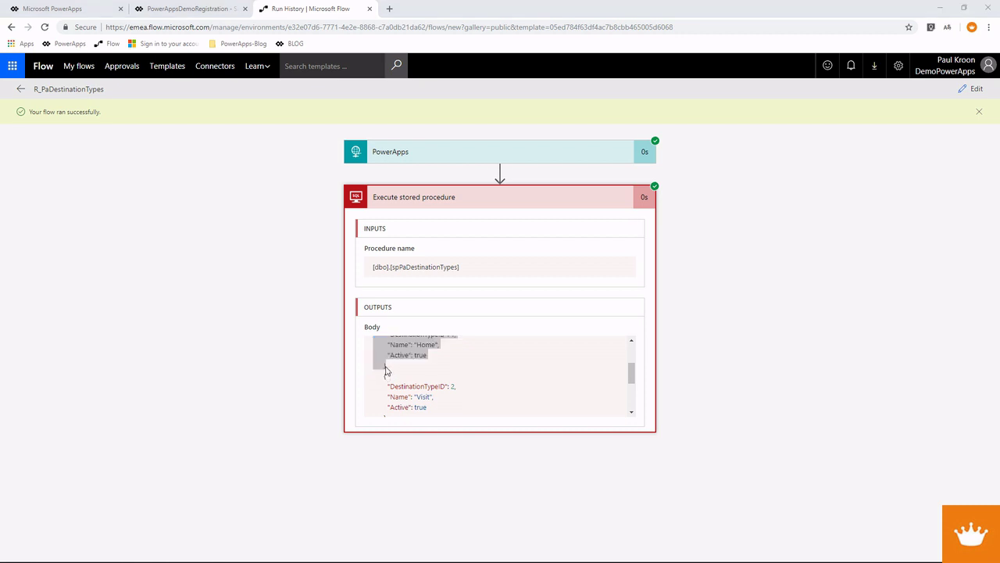
{"action": "left_click", "coordinate": [143, 156]}
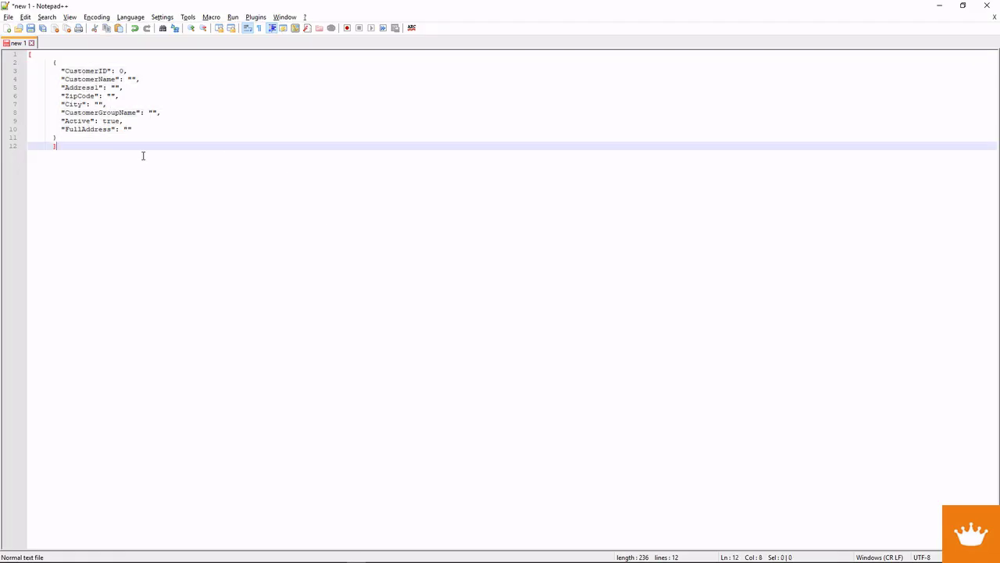
{"action": "key", "text": "Return"}
{"action": "key", "text": "Return"}
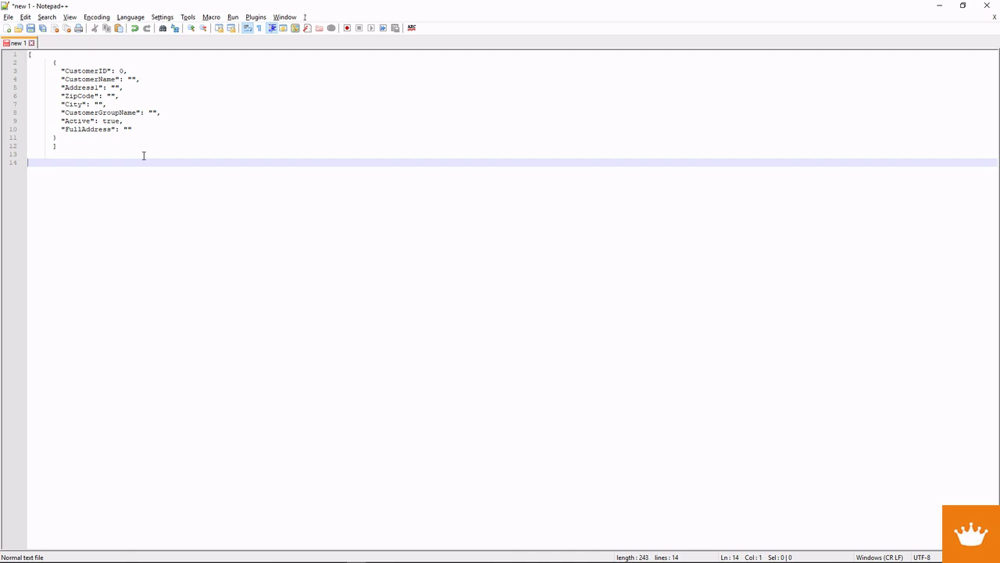
{"action": "key", "text": "BackSpace"}
{"action": "key", "text": "Return"}
{"action": "type", "text": "[   {     \"DestinationTypeID\": 1,     \"Name\": \"Home\",     \"Active\": true   }"}
{"action": "key", "text": "Return"}
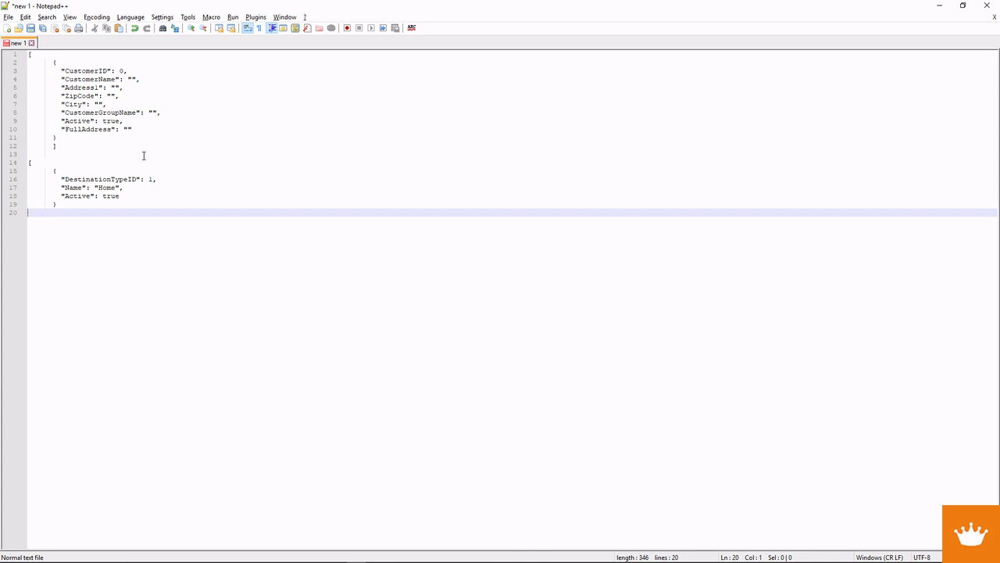
- Outdent the records in both JSON samples and align the customer sample's closing bracket with its opening bracket
{"action": "left_click_drag", "start_coordinate": [70, 205], "coordinate": [52, 171]}
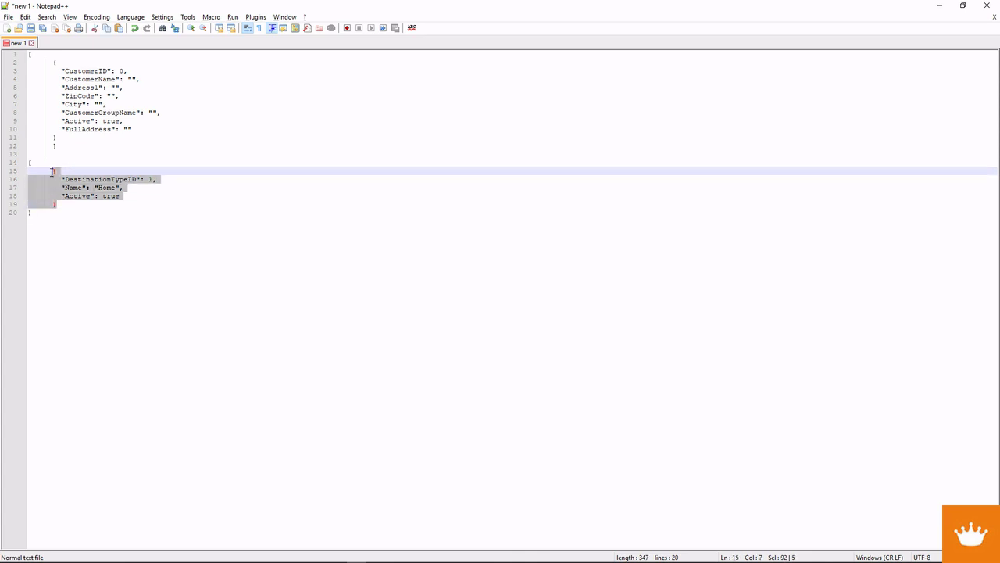
{"action": "key", "text": "shift+Tab"}
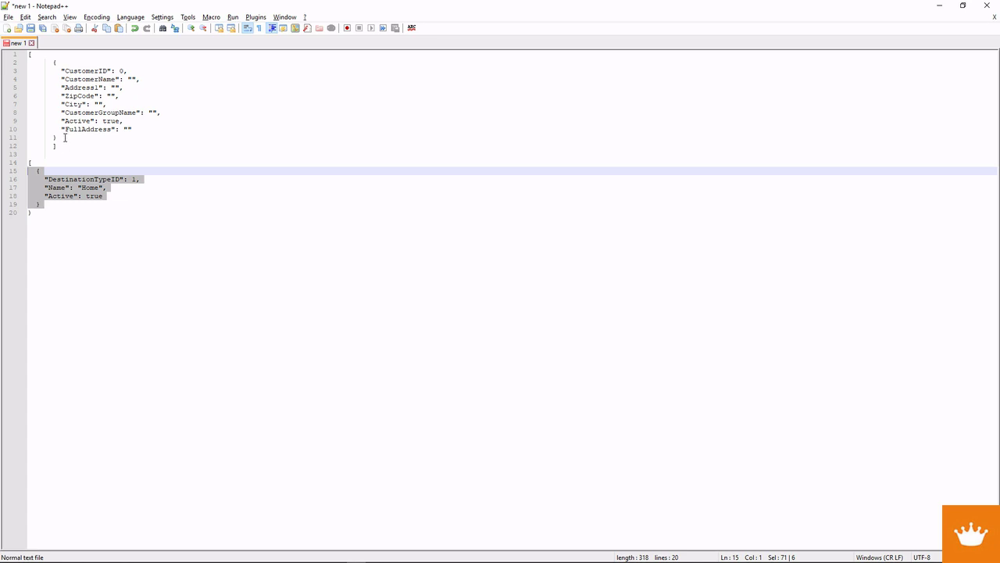
{"action": "left_click_drag", "start_coordinate": [62, 145], "coordinate": [49, 62]}
{"action": "key", "text": "shift+Tab"}
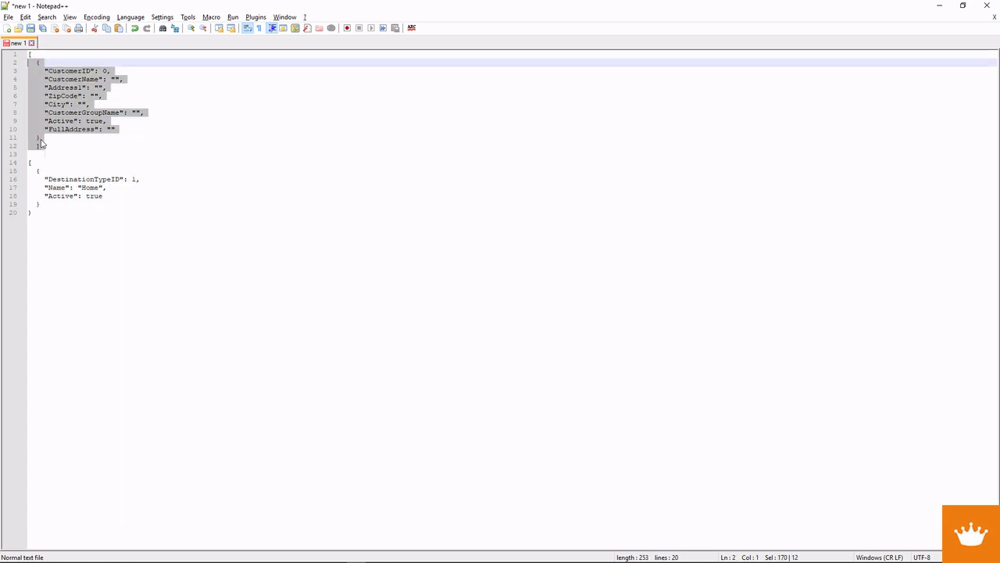
{"action": "left_click", "coordinate": [37, 146]}
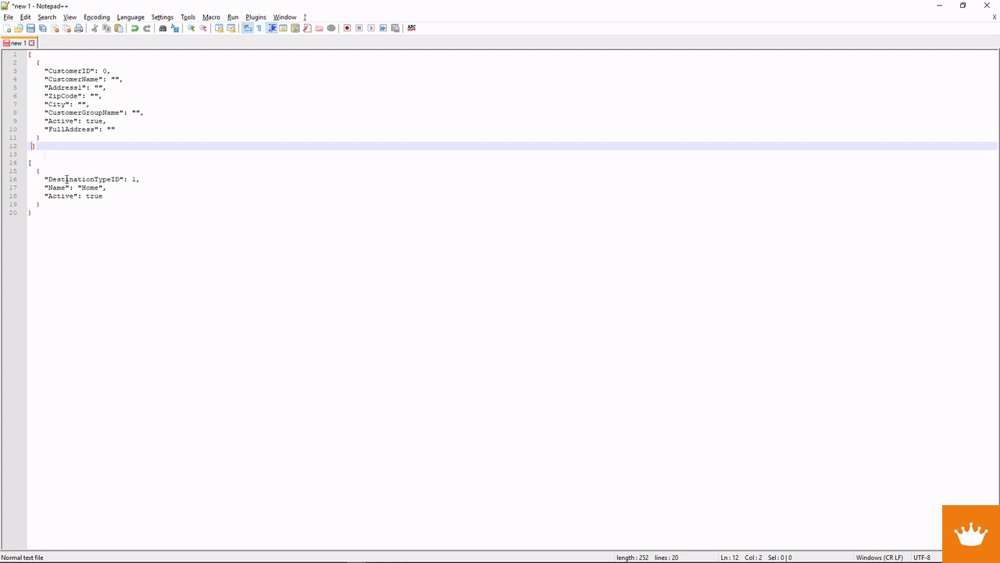
- In the destination type JSON sample, empty the Name value and set DestinationTypeID to 0
{"action": "left_click", "coordinate": [134, 178]}
{"action": "left_click_drag", "start_coordinate": [80, 187], "coordinate": [106, 188]}
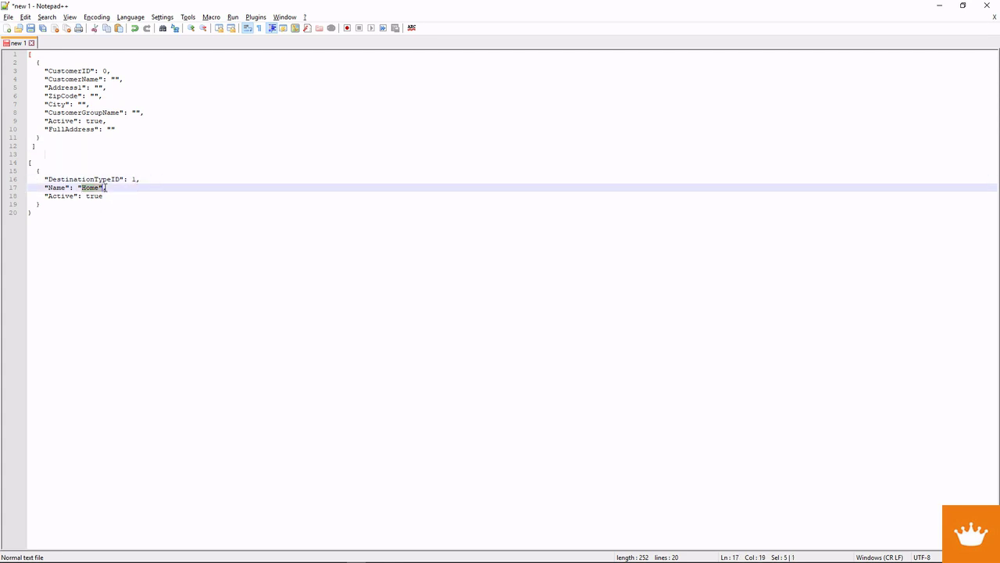
{"action": "left_click", "coordinate": [99, 188]}
{"action": "double_click", "coordinate": [133, 179]}
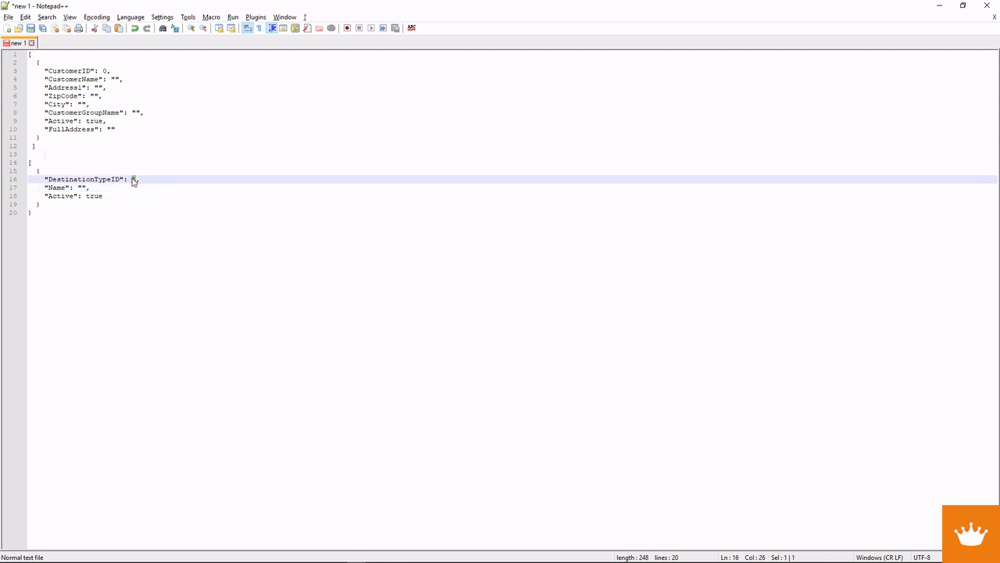
{"action": "type", "text": "0"}
- Close the destination type sample with a square bracket and copy the whole array
{"action": "left_click_drag", "start_coordinate": [45, 211], "coordinate": [22, 186]}
{"action": "left_click", "coordinate": [42, 215]}
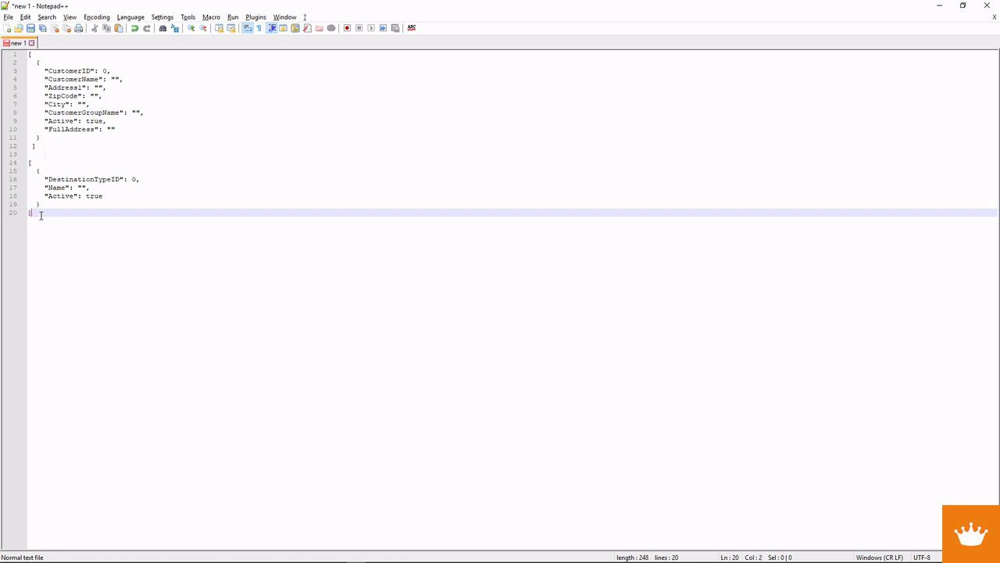
{"action": "left_click_drag", "start_coordinate": [41, 215], "coordinate": [19, 166]}
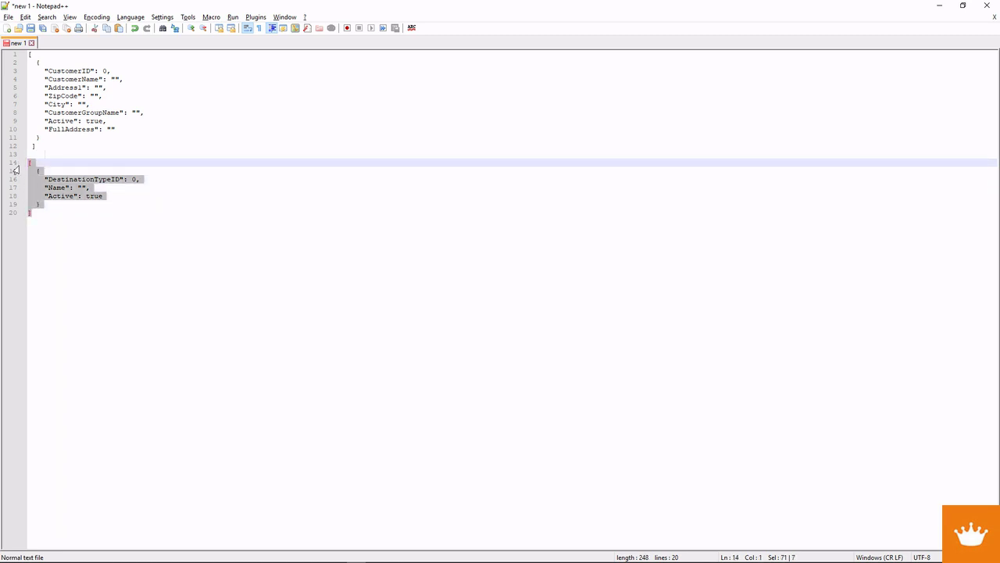
- Switch back to Microsoft Flow, edit R_PaDestinationTypes and add a Request "Response" action after the stored procedure
{"action": "key", "text": "alt+Tab"}
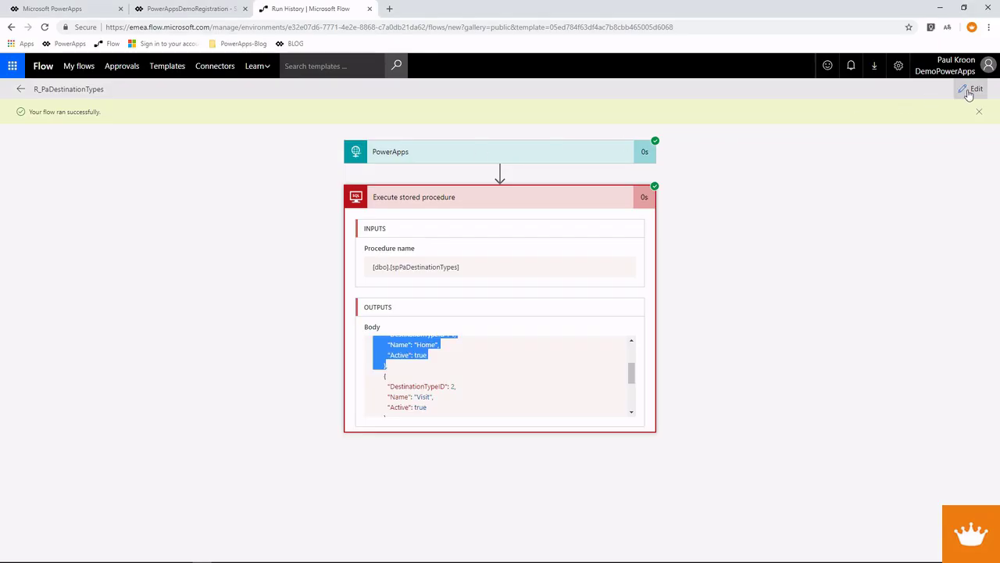
{"action": "left_click", "coordinate": [969, 92]}
{"action": "left_click", "coordinate": [469, 238]}
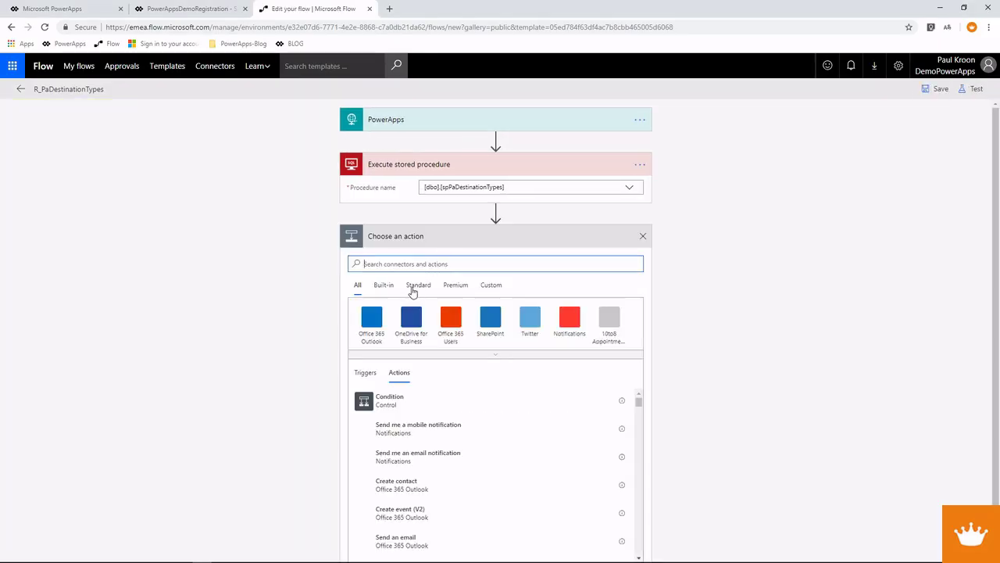
{"action": "type", "text": "reque"}
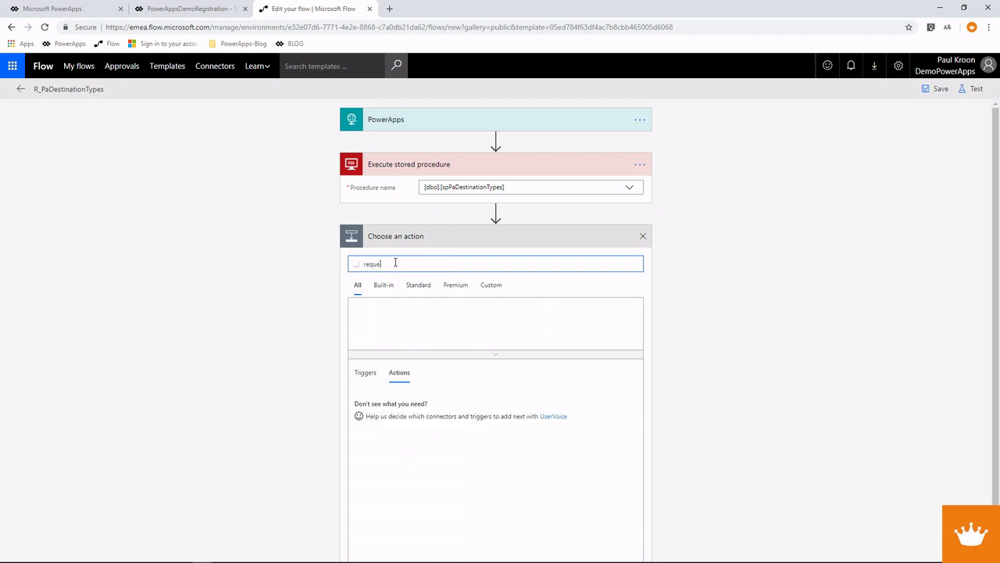
{"action": "type", "text": "st"}
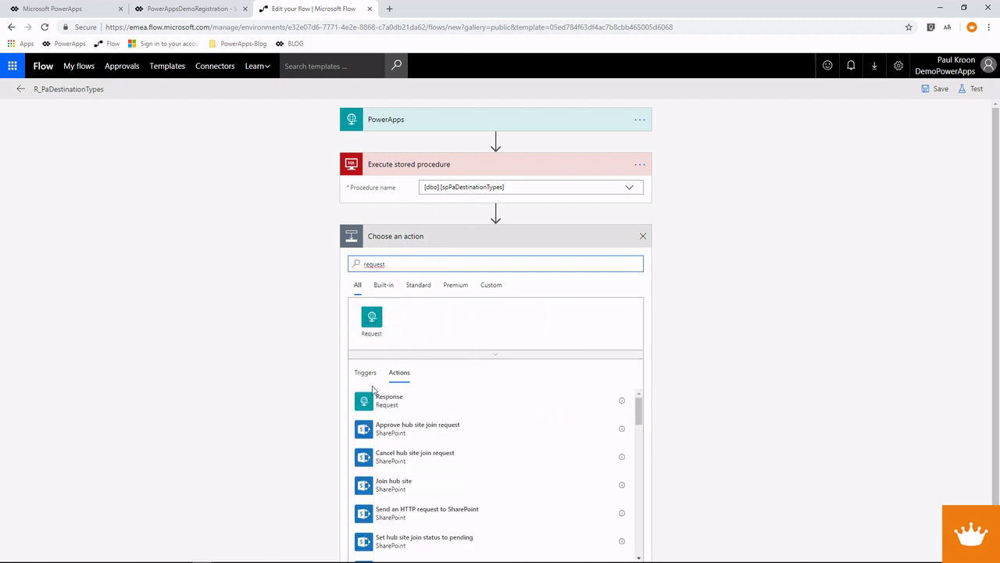
{"action": "left_click", "coordinate": [391, 400]}
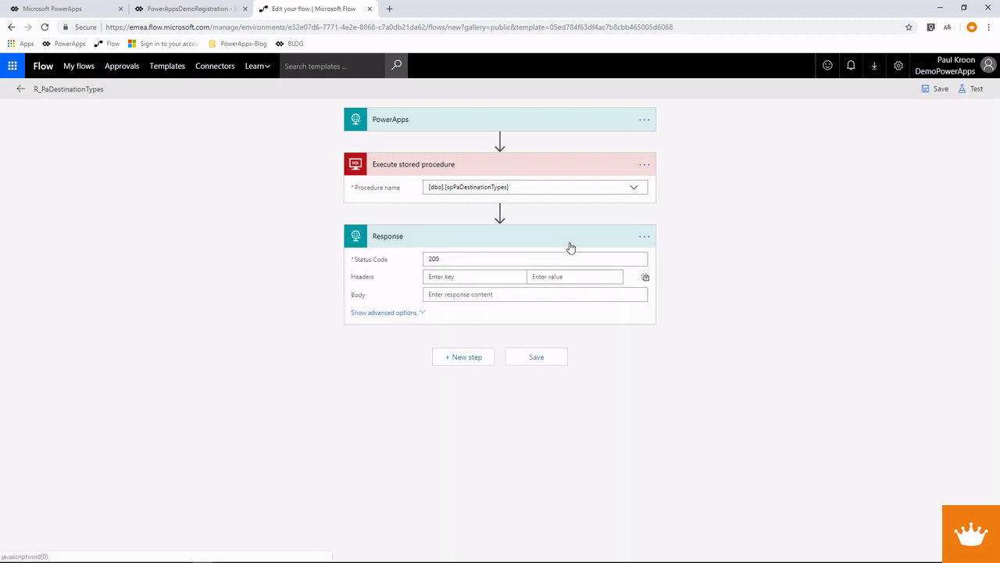
- Generate the Response body JSON schema from the copied DestinationTypeID, Name and Active sample payload and check the property types
{"action": "left_click", "coordinate": [404, 312]}
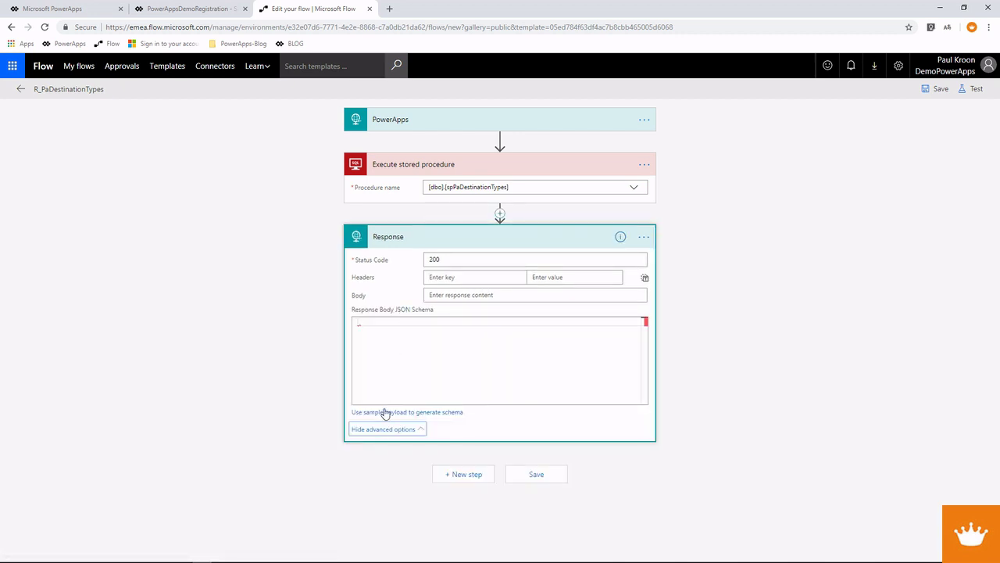
{"action": "left_click", "coordinate": [384, 412]}
{"action": "key", "text": "ctrl+v"}
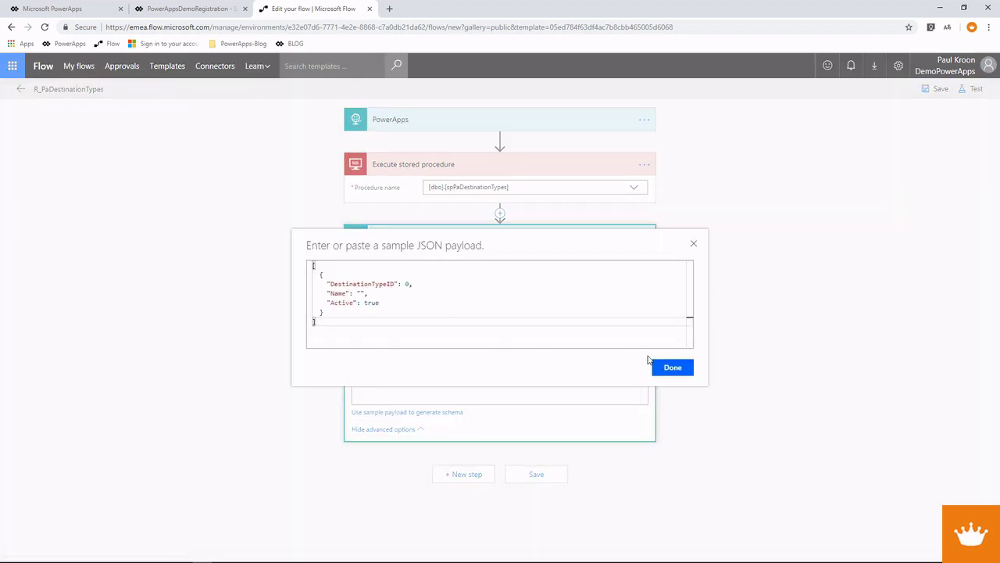
{"action": "left_click", "coordinate": [673, 368]}
{"action": "scroll", "coordinate": [419, 357], "scroll_direction": "down", "scroll_amount": 1}
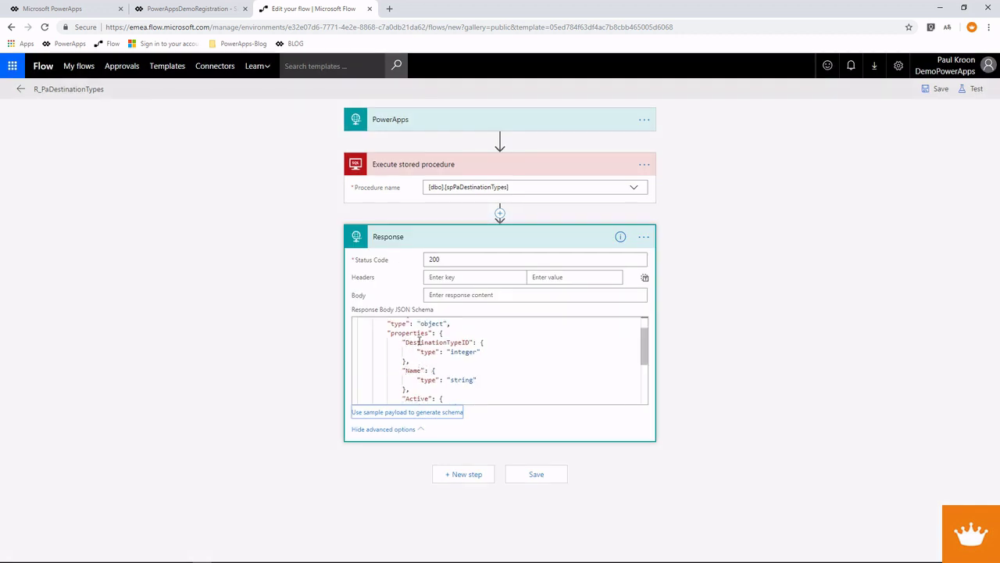
{"action": "scroll", "coordinate": [414, 373], "scroll_direction": "down", "scroll_amount": 1}
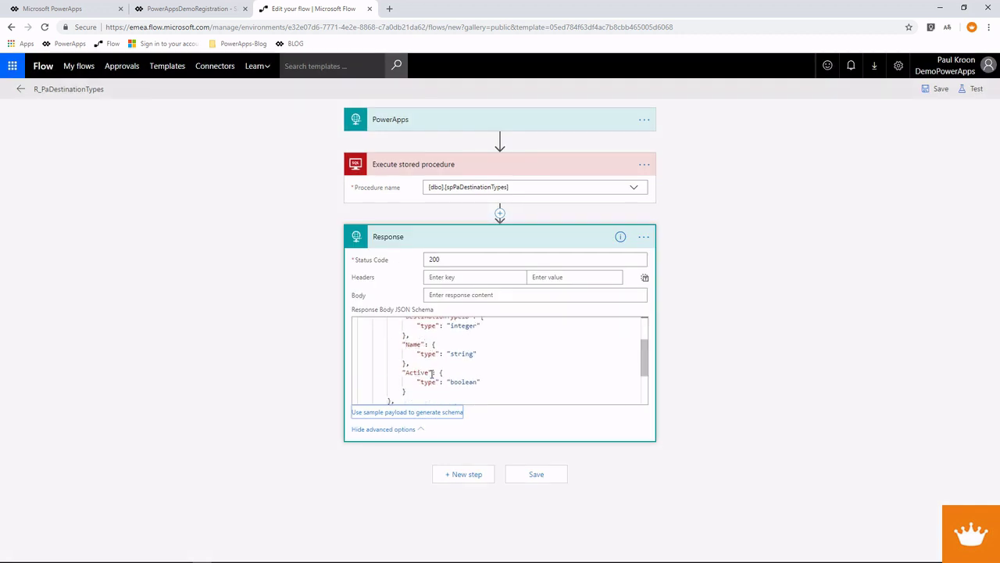
{"action": "scroll", "coordinate": [471, 379], "scroll_direction": "down", "scroll_amount": 2}
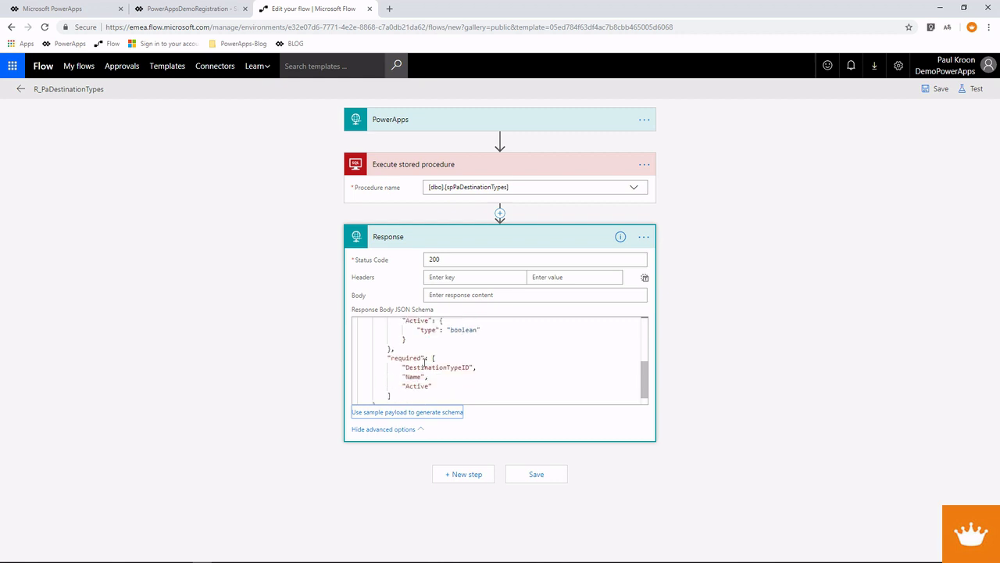
{"action": "scroll", "coordinate": [454, 353], "scroll_direction": "up", "scroll_amount": 1}
{"action": "left_click_drag", "start_coordinate": [484, 355], "coordinate": [416, 355]}
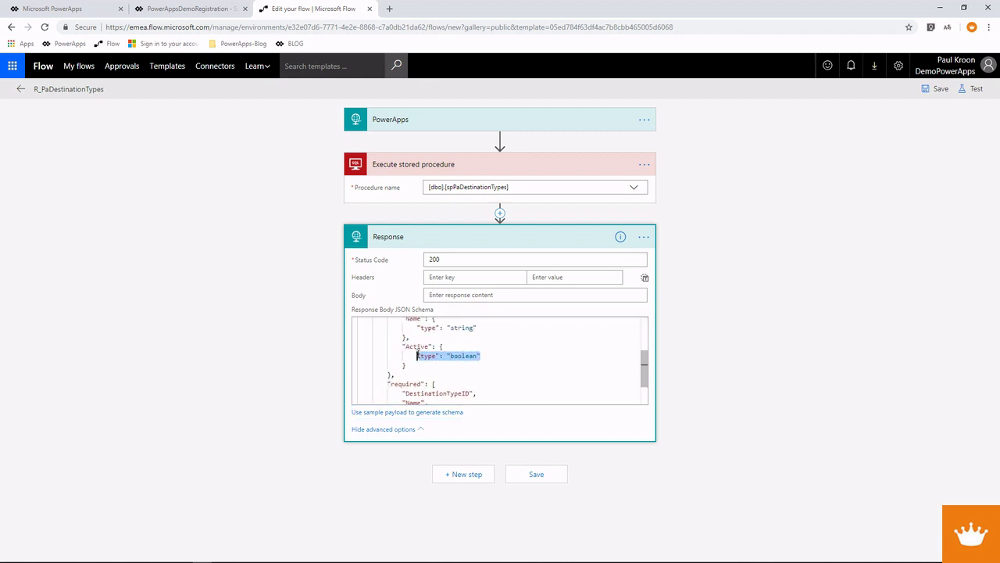
- Set the Response action's body to the expression body('Execute_stored_procedure').Resultsets.Table1
{"action": "left_click", "coordinate": [459, 295]}
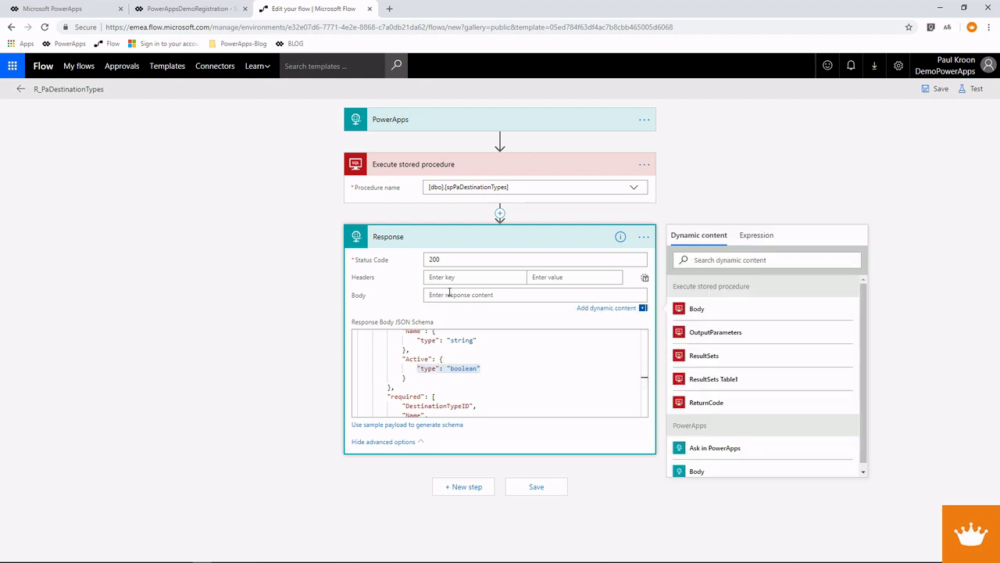
{"action": "left_click", "coordinate": [757, 239]}
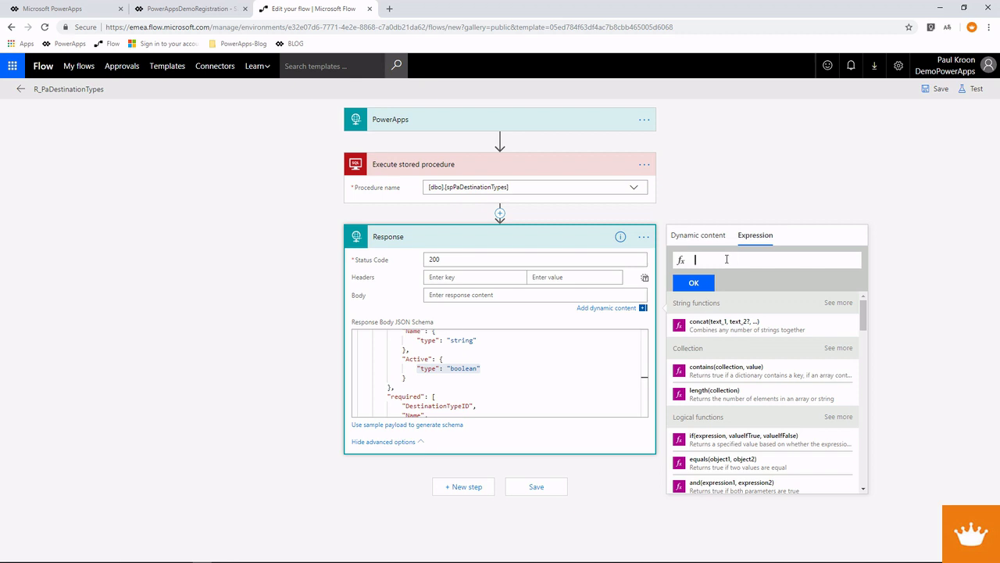
{"action": "type", "text": "body('"}
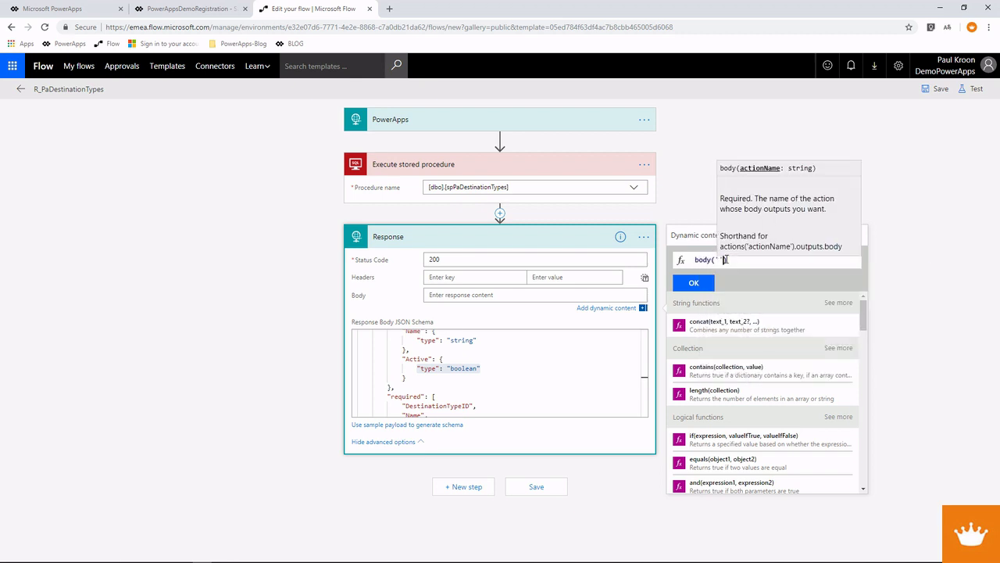
{"action": "type", "text": "E"}
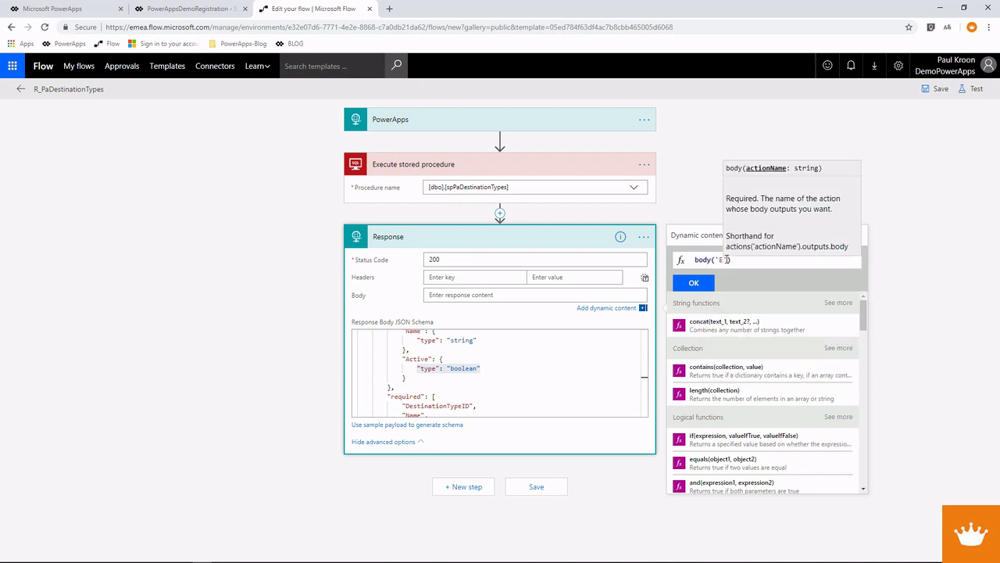
{"action": "type", "text": "xecut"}
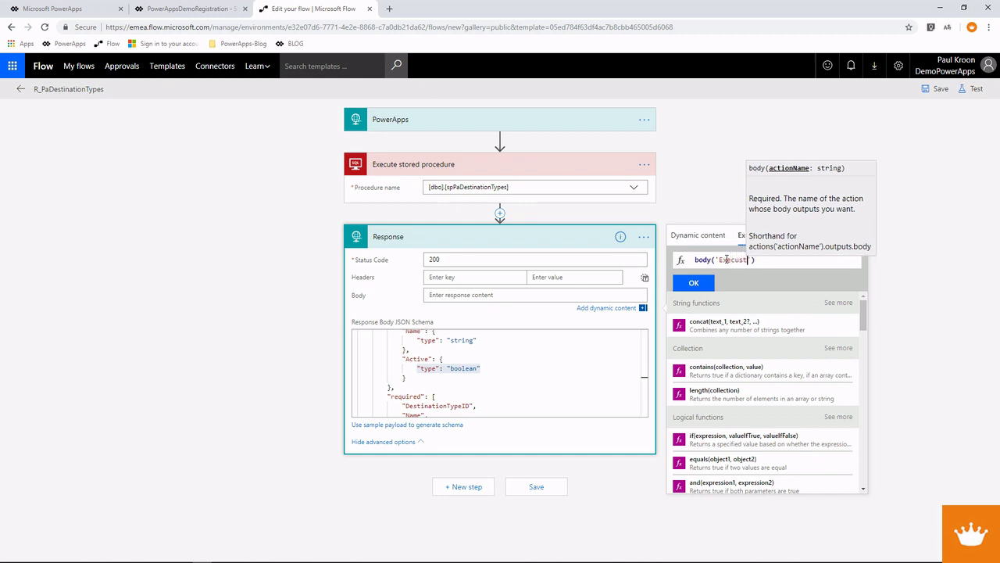
{"action": "type", "text": "e"}
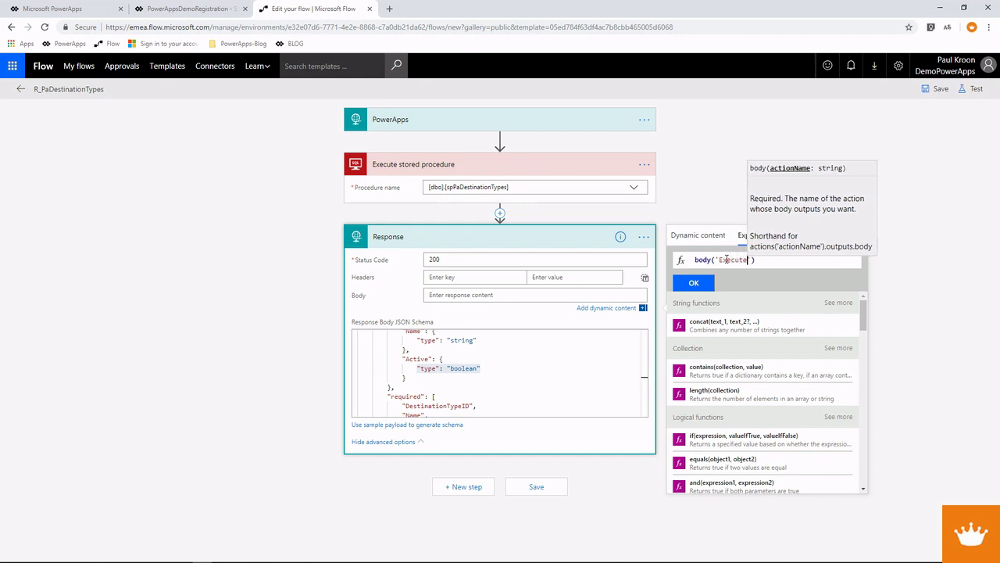
{"action": "type", "text": "_Store"}
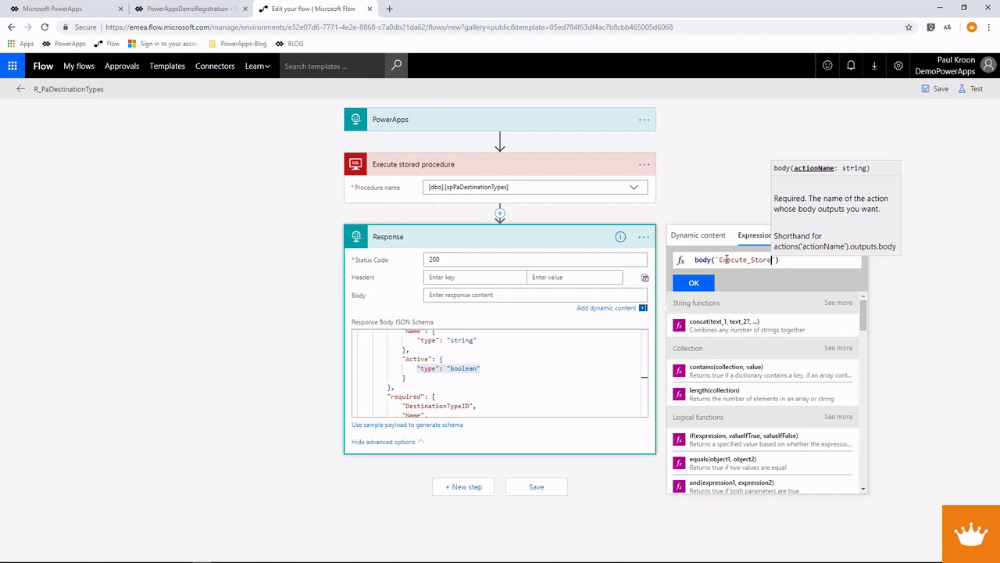
{"action": "key", "text": "BackSpace"}
{"action": "key", "text": "BackSpace"}
{"action": "key", "text": "BackSpace"}
{"action": "key", "text": "BackSpace"}
{"action": "key", "text": "BackSpace"}
{"action": "type", "text": "store"}
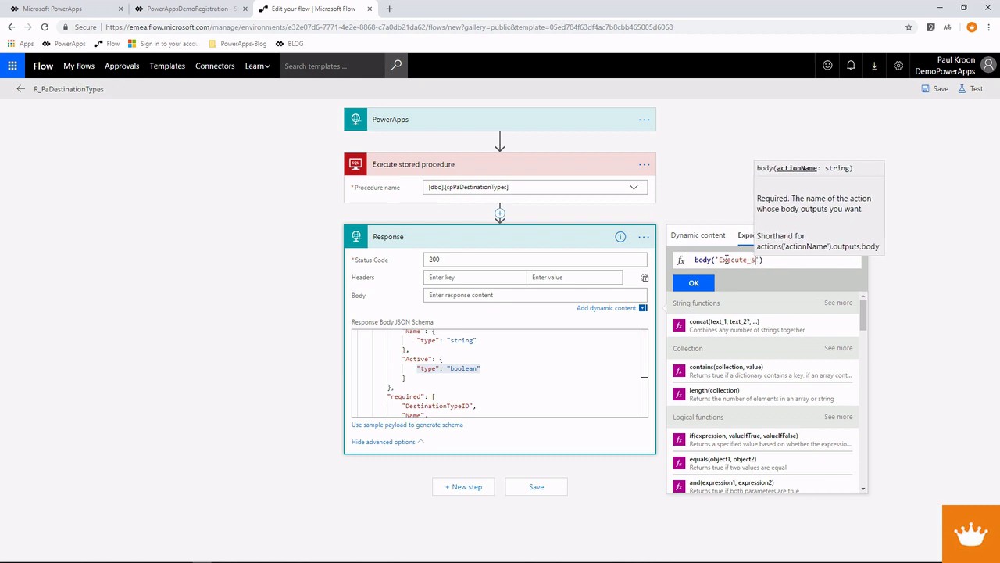
{"action": "type", "text": "d"}
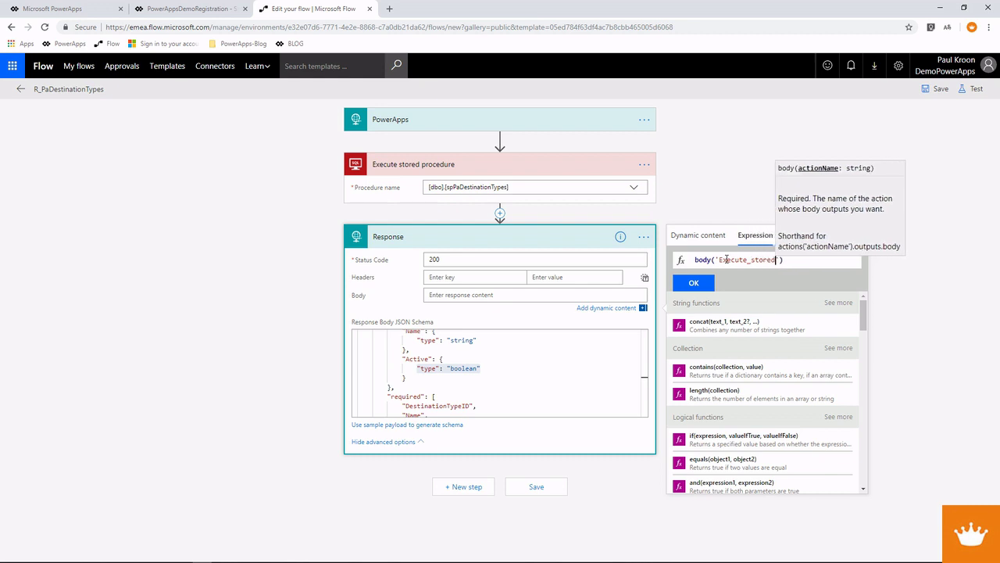
{"action": "type", "text": "_pr"}
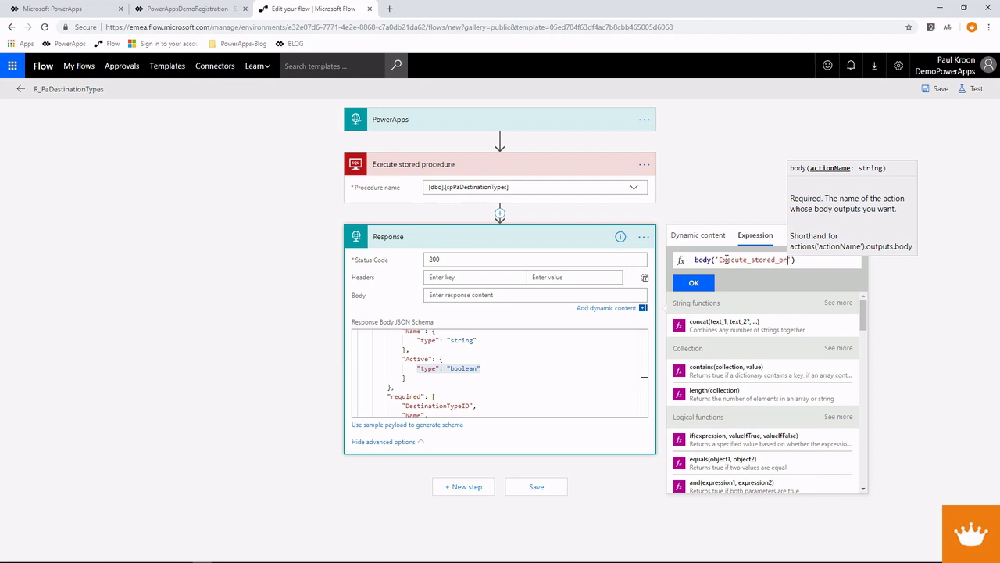
{"action": "type", "text": "ocedure"}
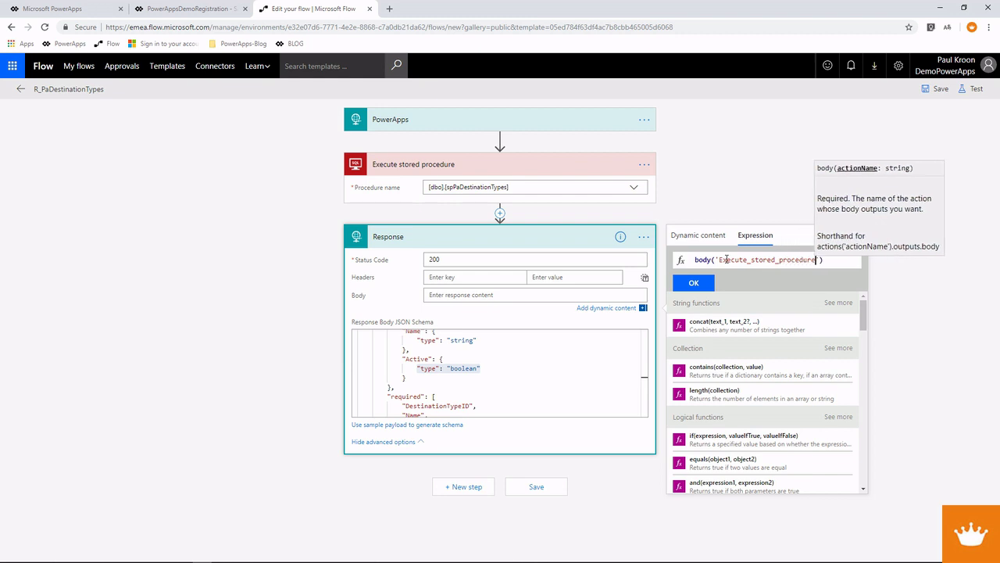
{"action": "type", "text": "')"}
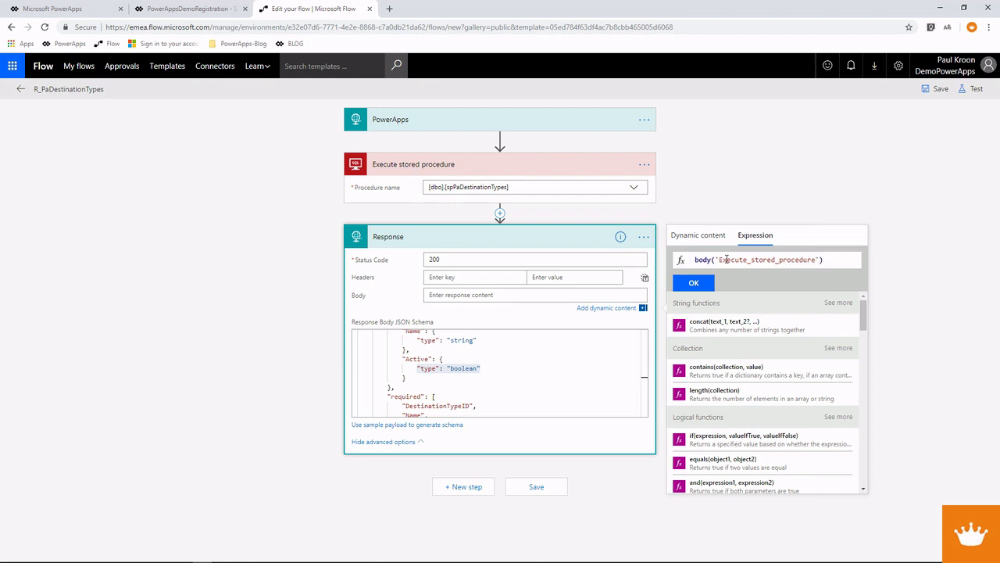
{"action": "type", "text": ".Resul"}
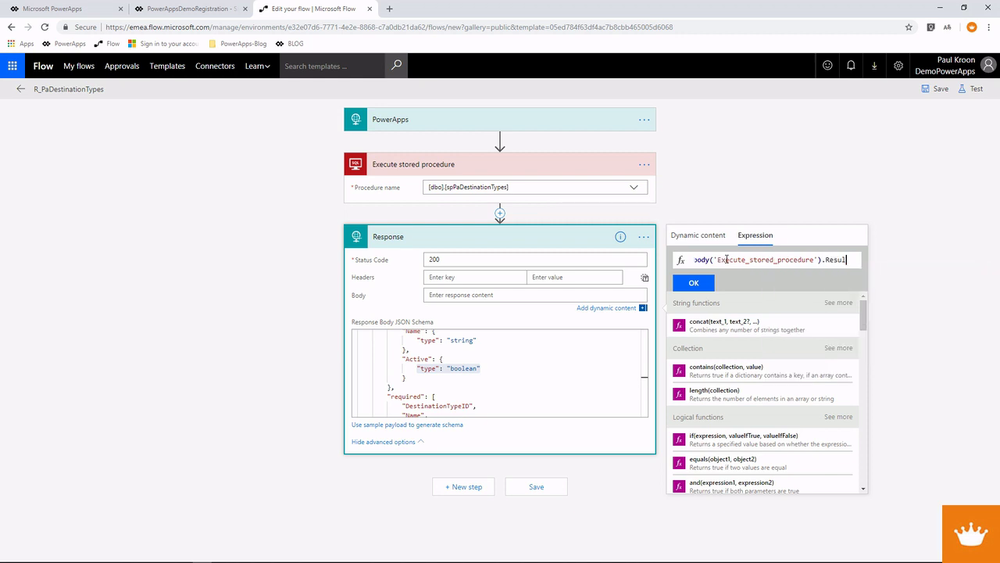
{"action": "type", "text": "tsets"}
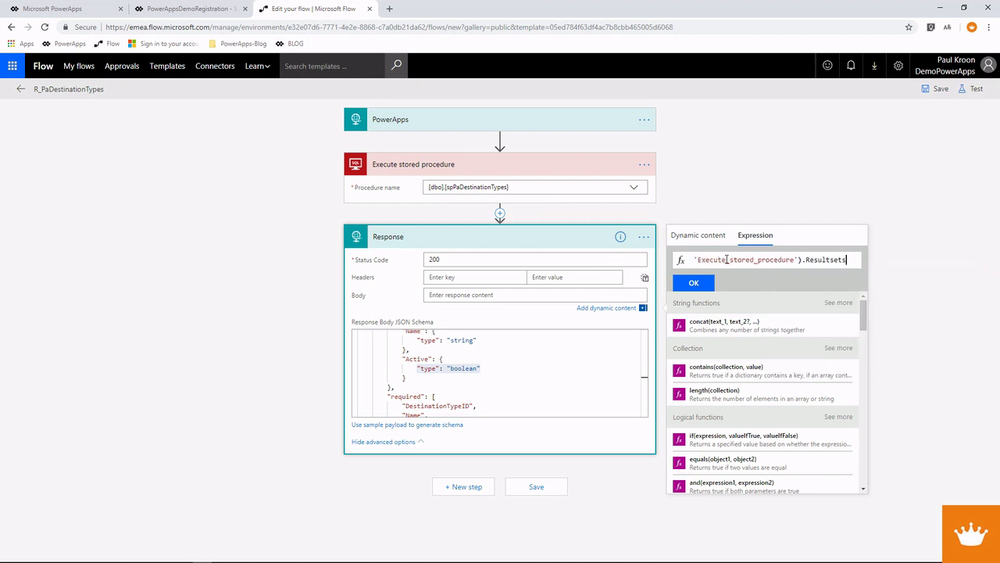
{"action": "type", "text": ".Table1"}
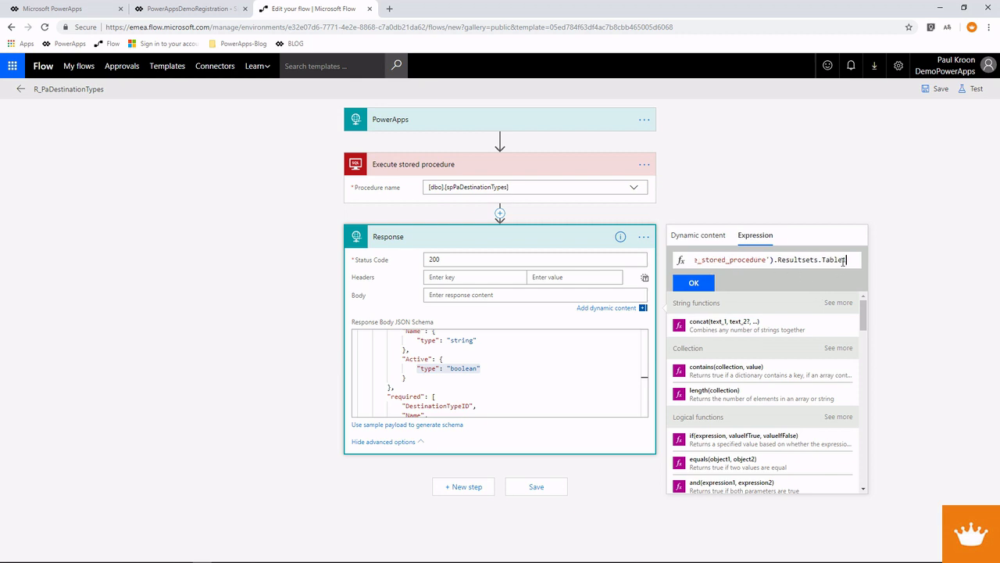
{"action": "left_click_drag", "start_coordinate": [847, 259], "coordinate": [682, 259]}
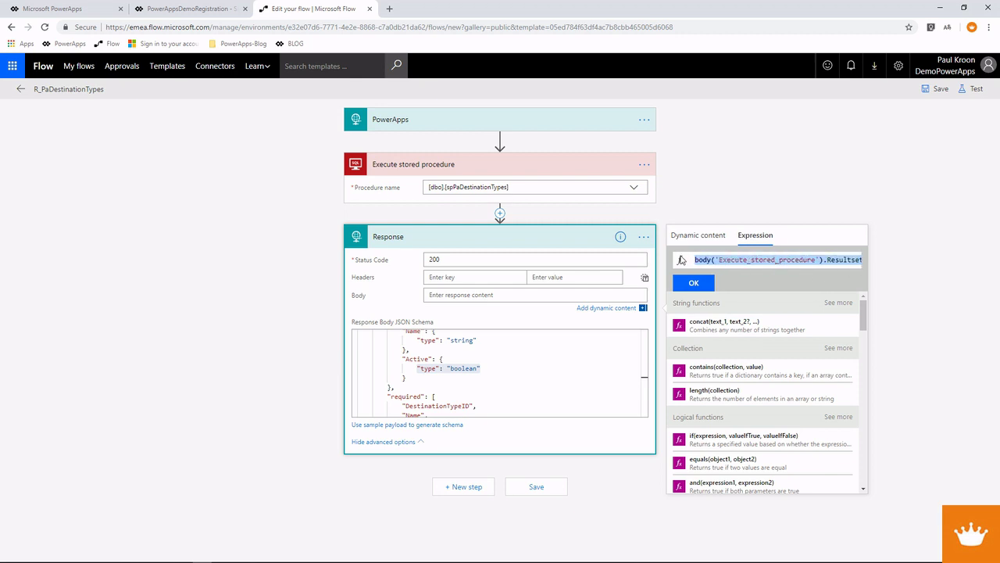
{"action": "left_click", "coordinate": [595, 308]}
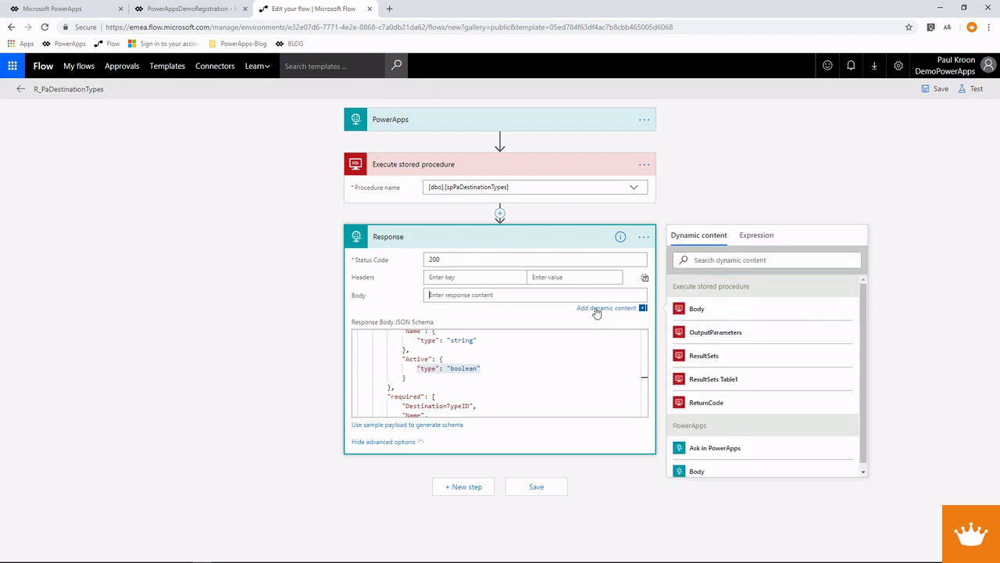
- Save R_PaDestinationTypes, run a test by performing the trigger action, and review the Response action's returned body
{"action": "left_click", "coordinate": [536, 490]}
{"action": "left_click", "coordinate": [969, 89]}
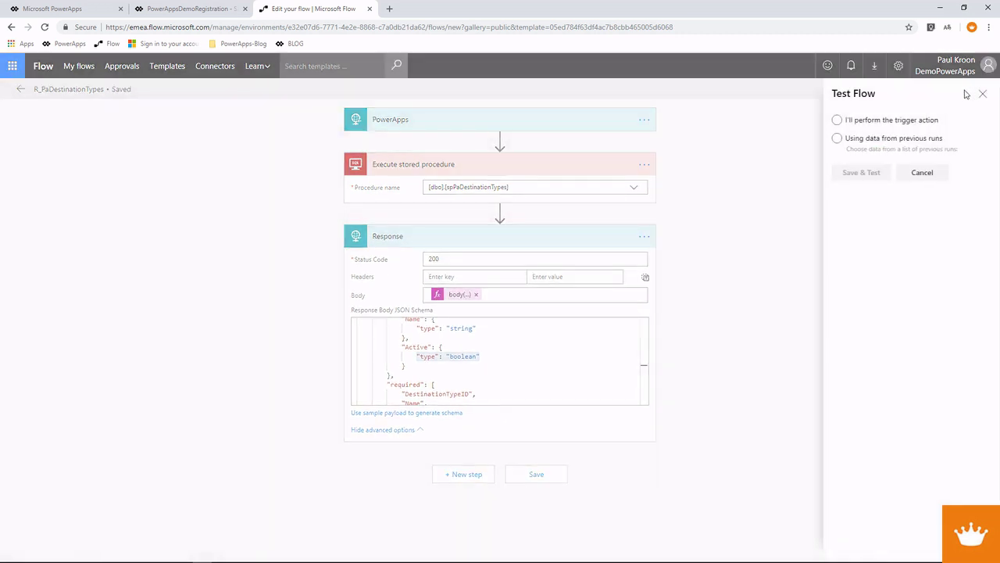
{"action": "left_click", "coordinate": [860, 122]}
{"action": "left_click", "coordinate": [869, 172]}
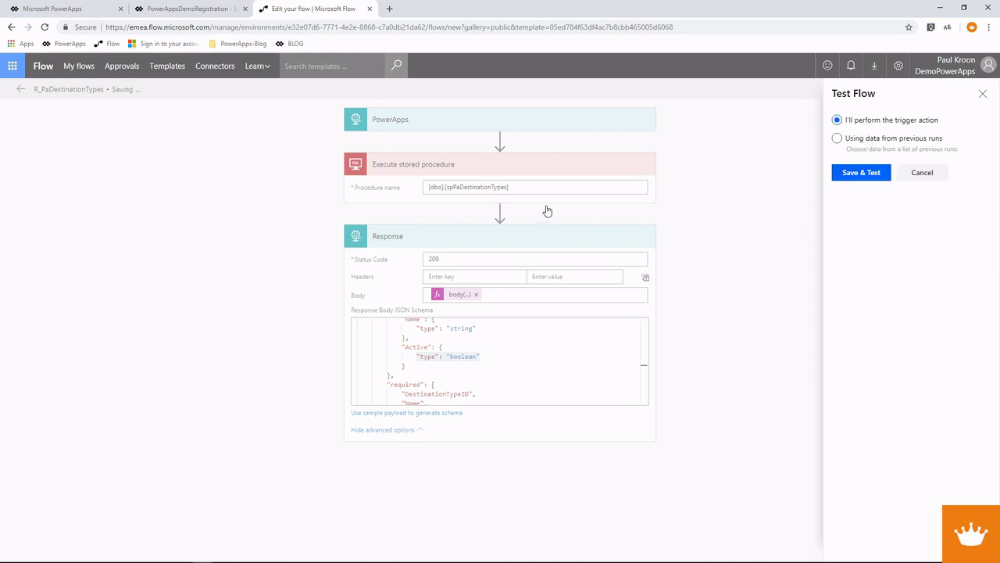
{"action": "left_click", "coordinate": [512, 380]}
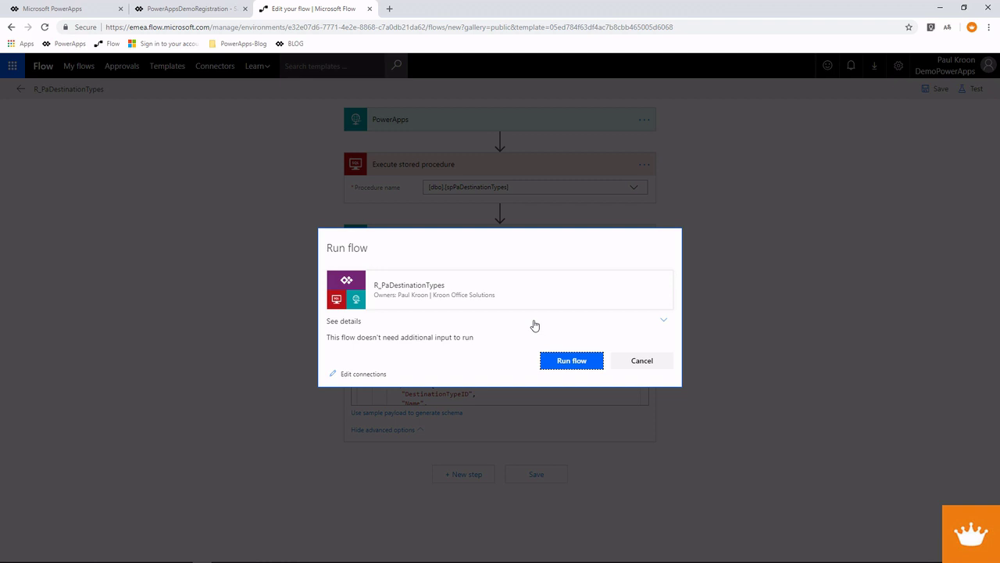
{"action": "left_click", "coordinate": [576, 359]}
{"action": "left_click", "coordinate": [642, 367]}
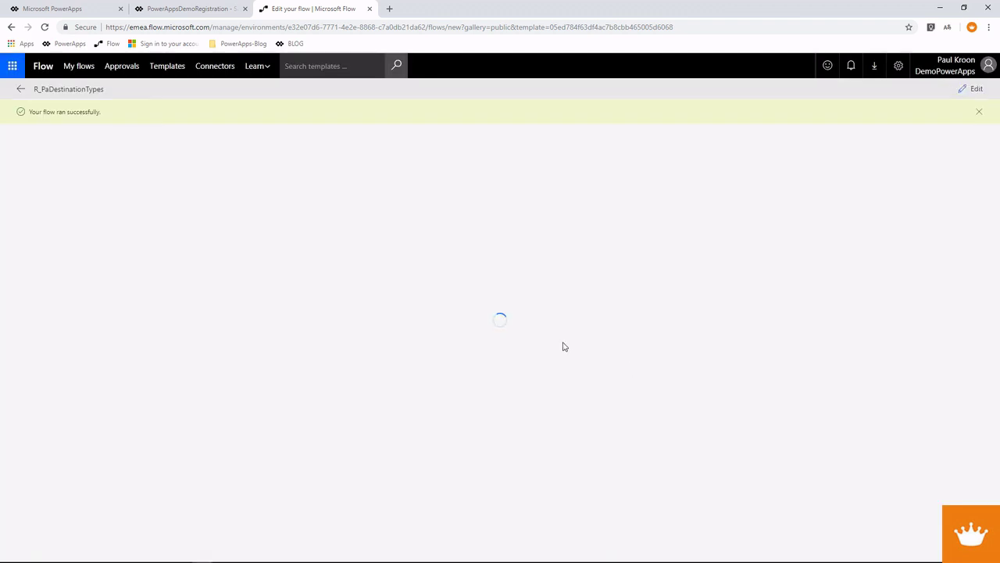
{"action": "left_click", "coordinate": [410, 247]}
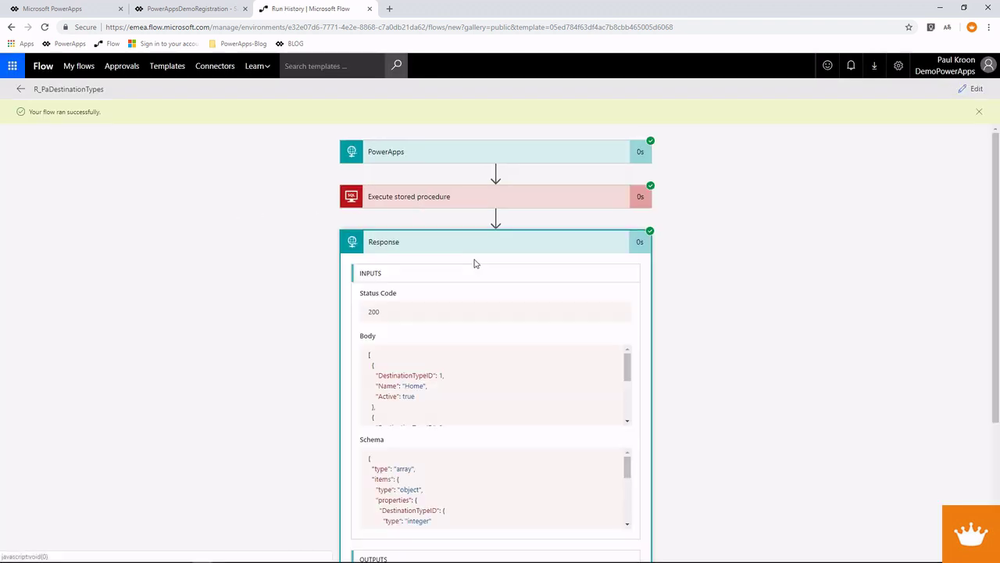
{"action": "scroll", "coordinate": [474, 261], "scroll_direction": "down", "scroll_amount": 3}
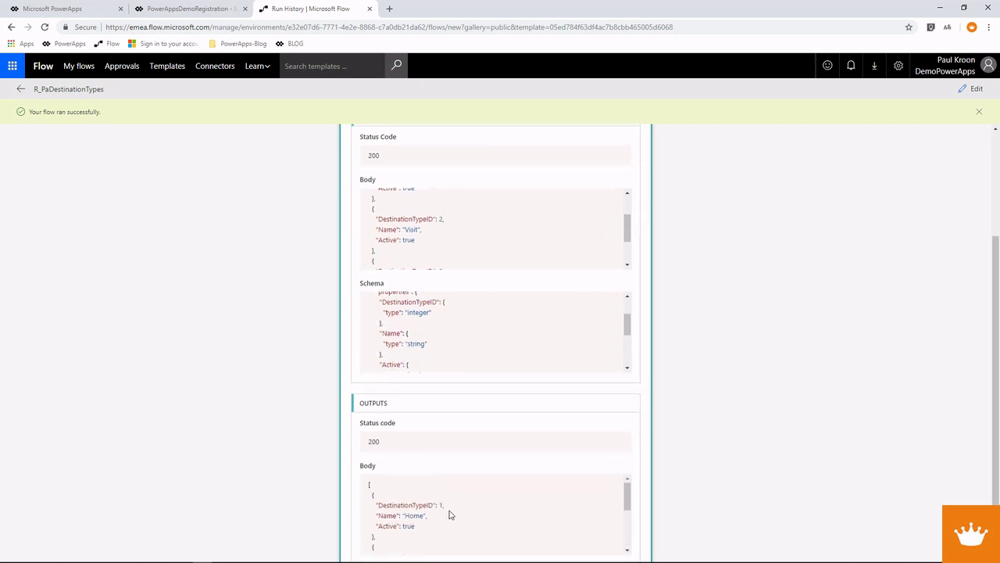
{"action": "scroll", "coordinate": [450, 515], "scroll_direction": "down", "scroll_amount": 3}
{"action": "scroll", "coordinate": [450, 514], "scroll_direction": "up", "scroll_amount": 2}
{"action": "scroll", "coordinate": [421, 515], "scroll_direction": "down", "scroll_amount": 3}
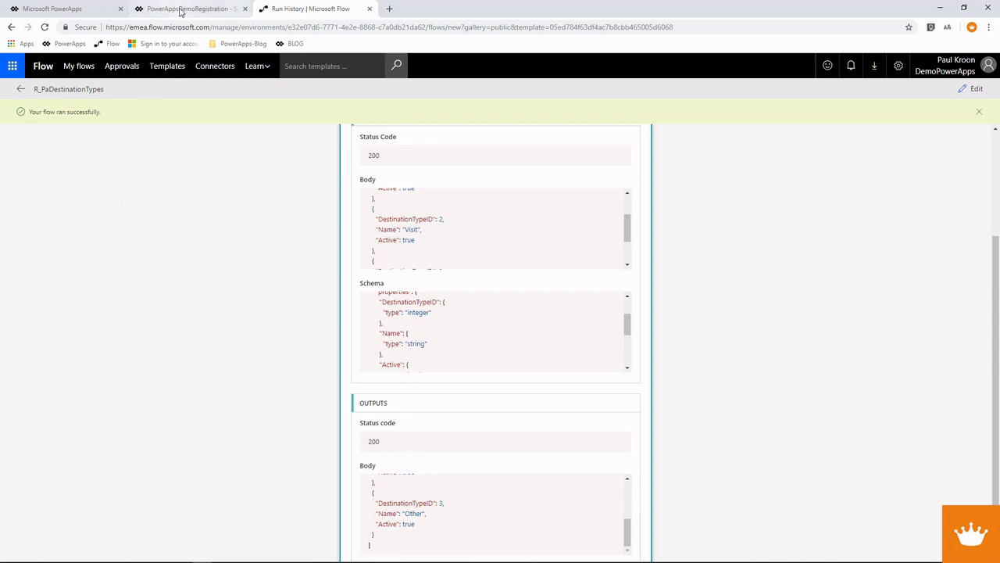
- Switch to PowerApps Studio and add the R_PaDestinationTypes flow to E_26's OnChange formula, closing the Run() call
{"action": "left_click", "coordinate": [180, 8]}
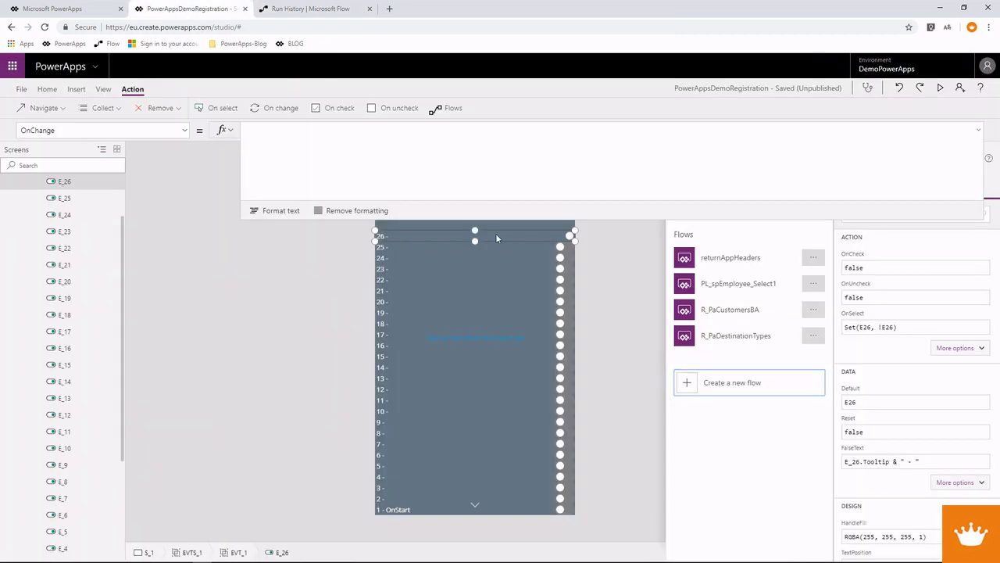
{"action": "left_click", "coordinate": [717, 341]}
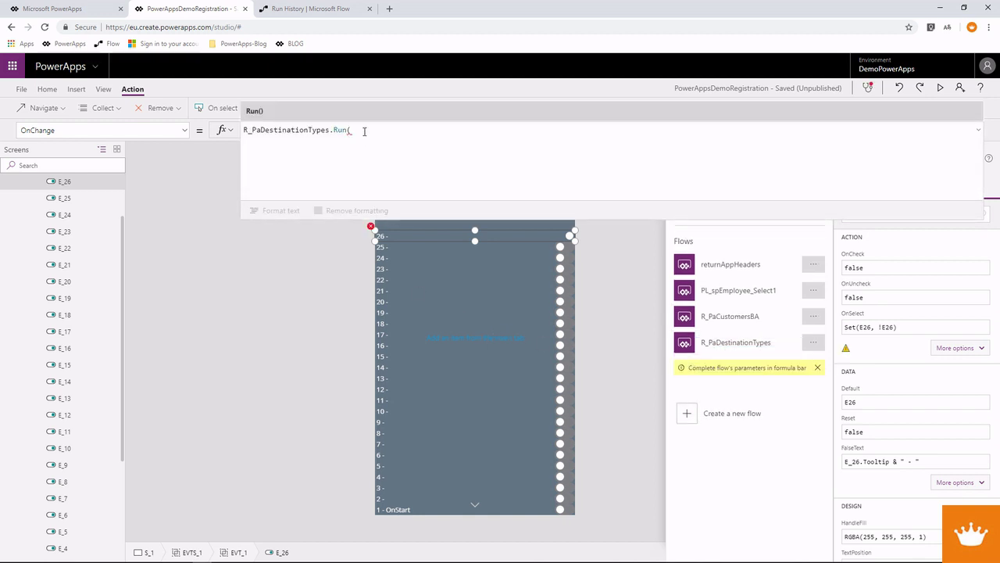
{"action": "left_click_drag", "start_coordinate": [363, 129], "coordinate": [199, 134]}
{"action": "left_click", "coordinate": [358, 133]}
{"action": "type", "text": ");"}
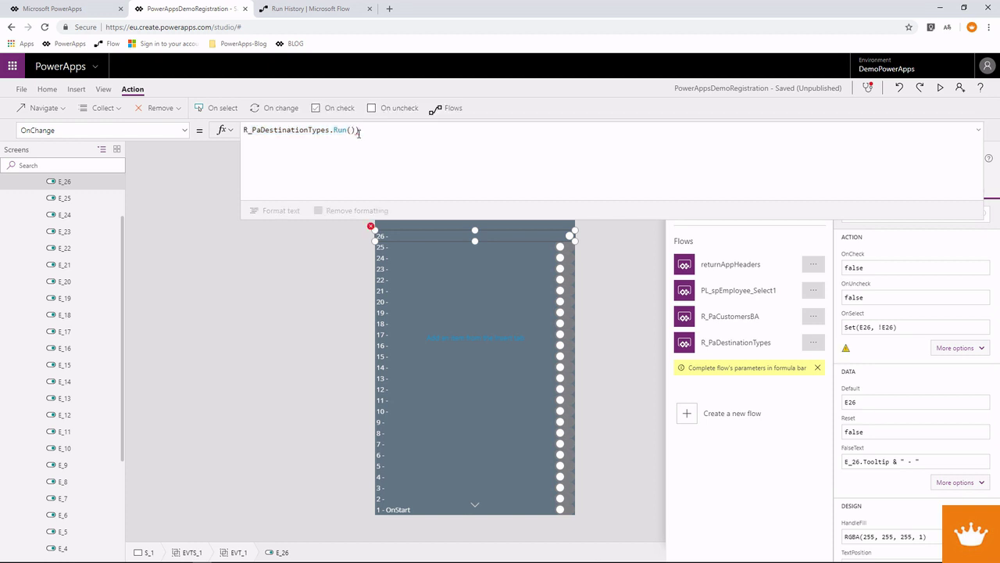
- Wrap the flow call so the formula reads ClearCollect(DestinationTypesList,R_PaDestinationTypes.Run())
{"action": "key", "text": "ctrl+a"}
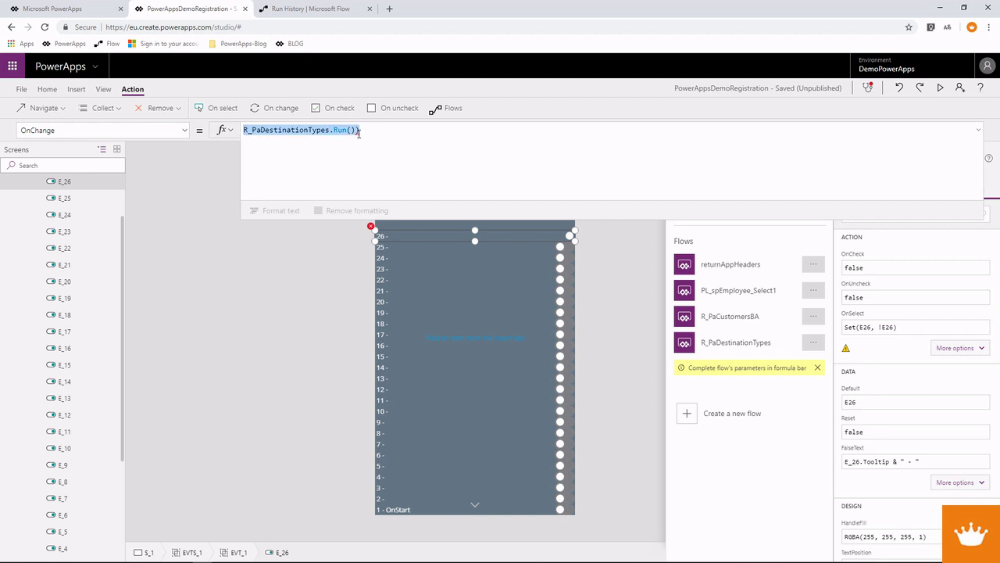
{"action": "key", "text": "BackSpace"}
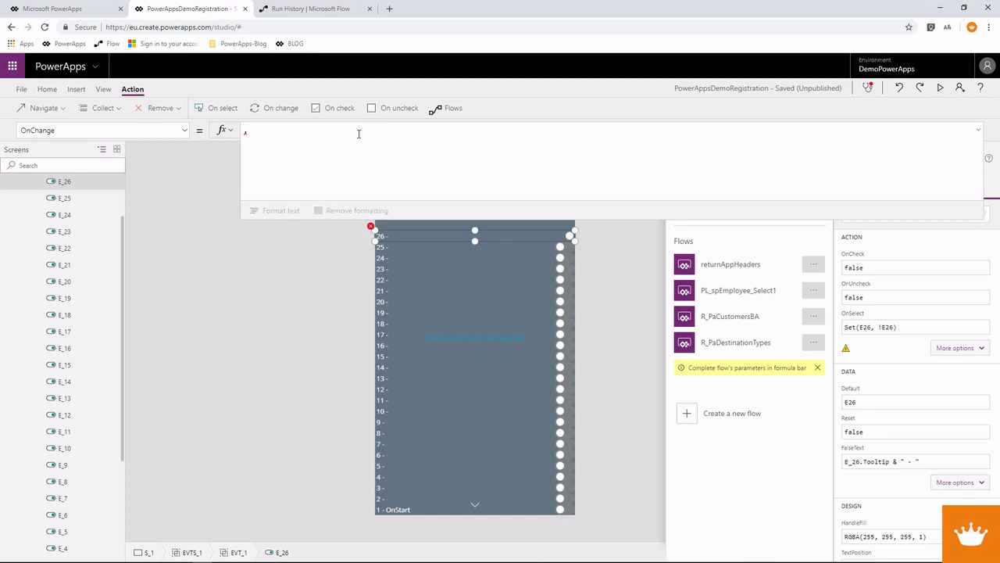
{"action": "key", "text": "ctrl+z"}
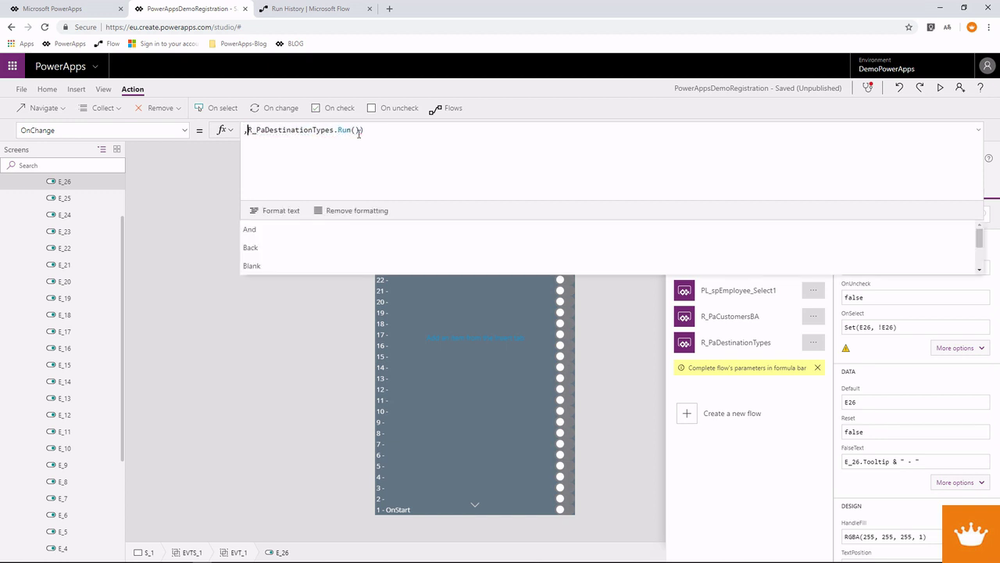
{"action": "type", "text": "Clear("}
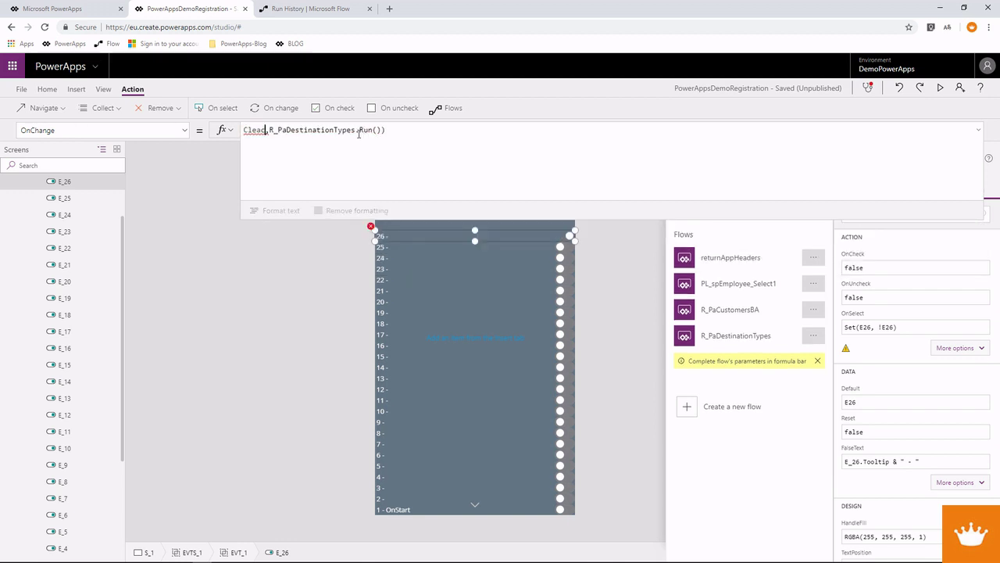
{"action": "type", "text": "Collect("}
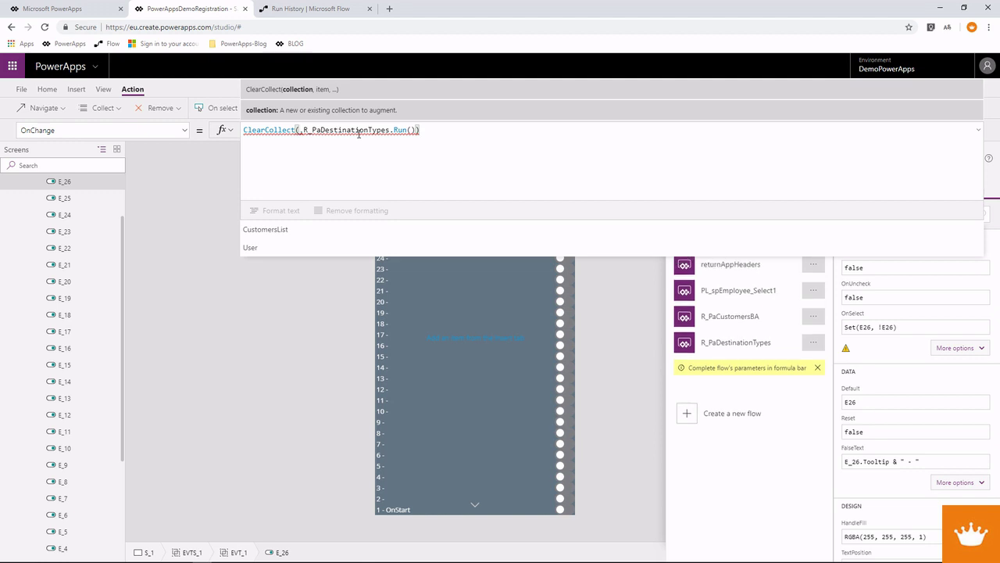
{"action": "type", "text": "Dest,"}
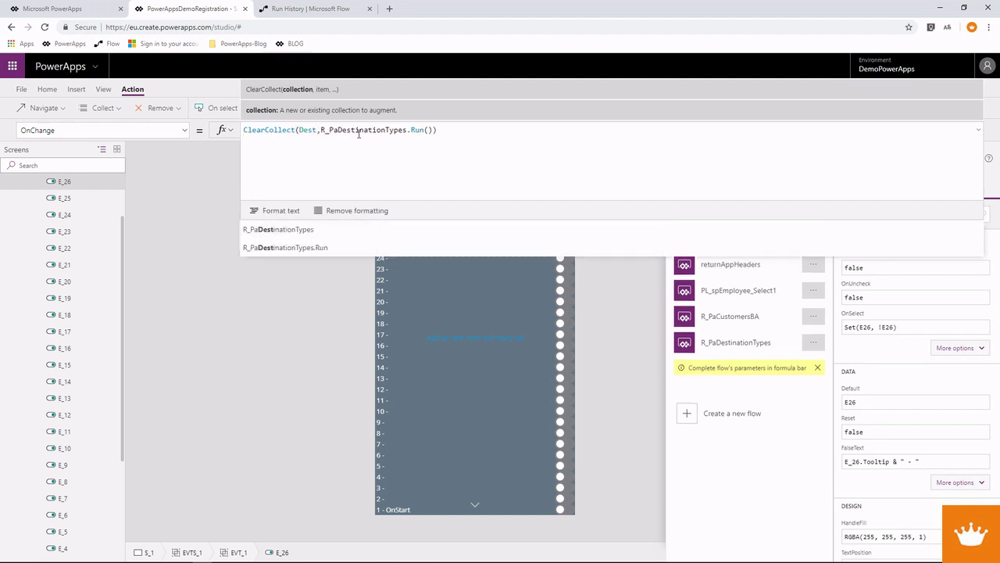
{"action": "type", "text": "inationTypes"}
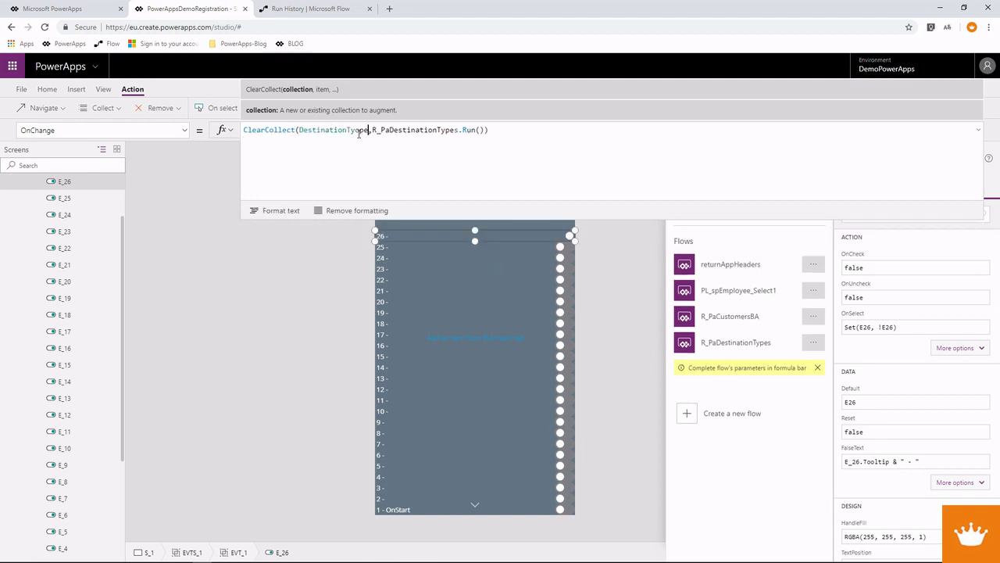
{"action": "type", "text": "List"}
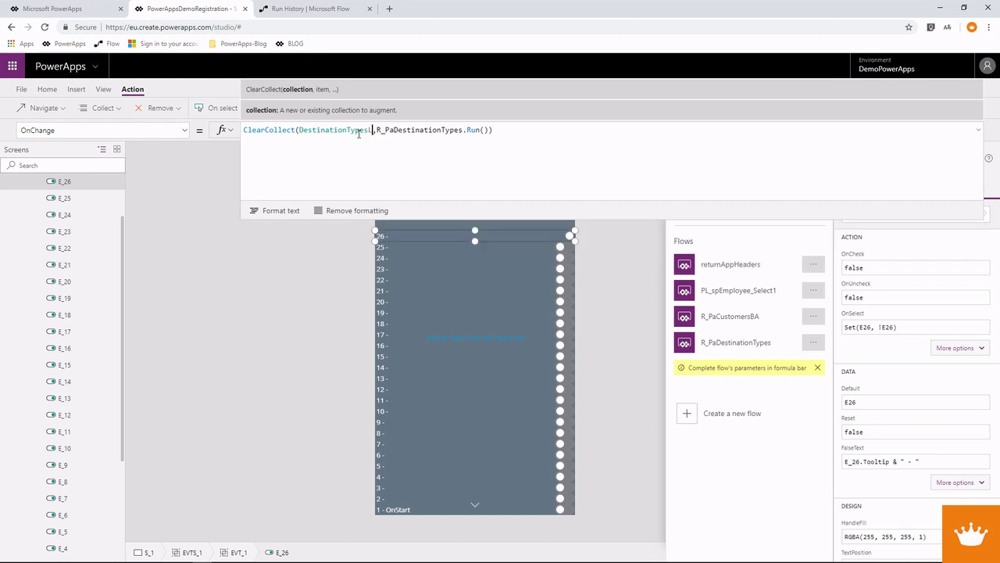
- Move the DestinationTypesList ClearCollect formula from E_26 into the OnStart toggle's Concurrent function, after the CustomersList line
{"action": "left_click_drag", "start_coordinate": [515, 132], "coordinate": [184, 147]}
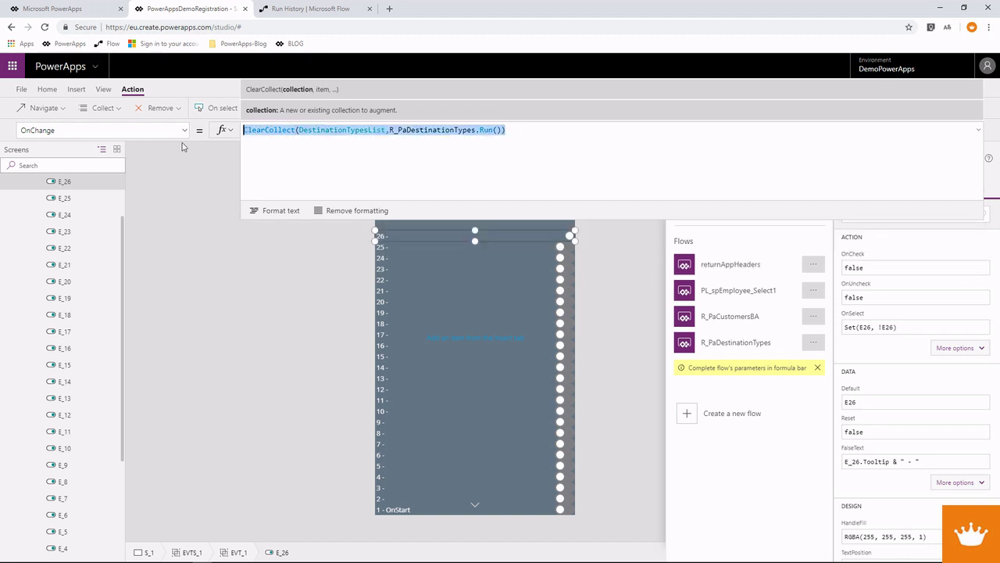
{"action": "key", "text": "ctrl+x"}
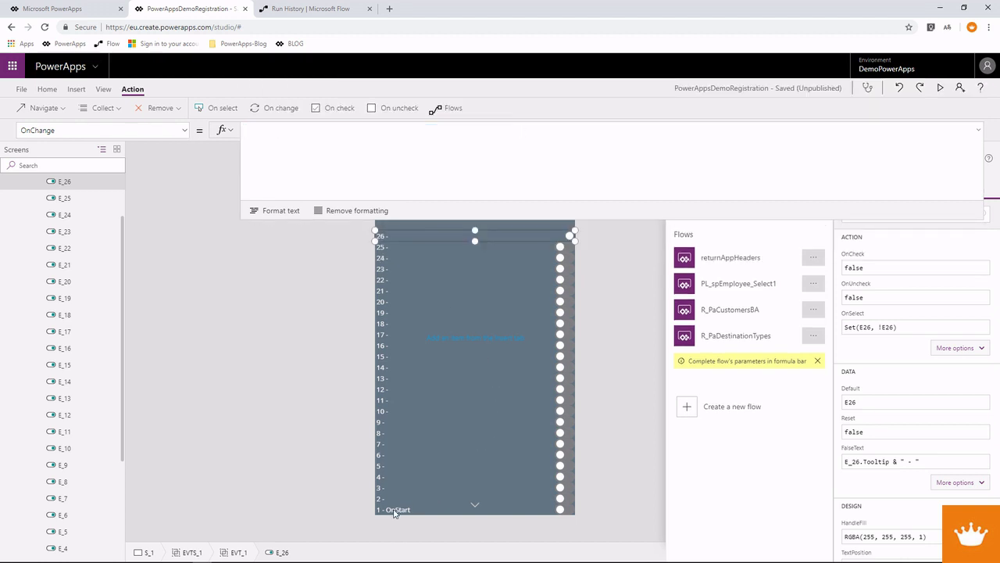
{"action": "left_click", "coordinate": [392, 509]}
{"action": "left_click", "coordinate": [479, 147]}
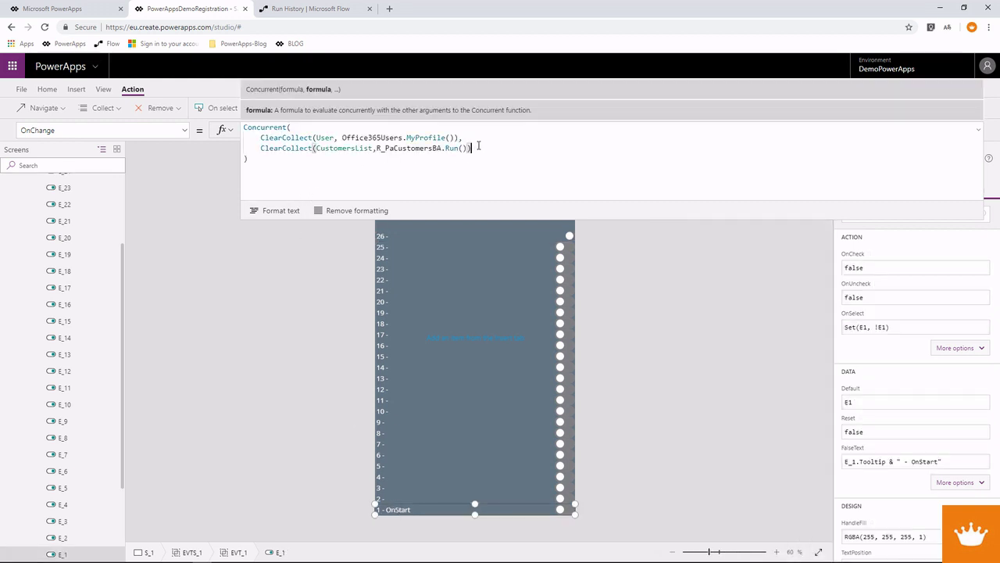
{"action": "type", "text": ","}
{"action": "key", "text": "Return"}
{"action": "key", "text": "ctrl+v"}
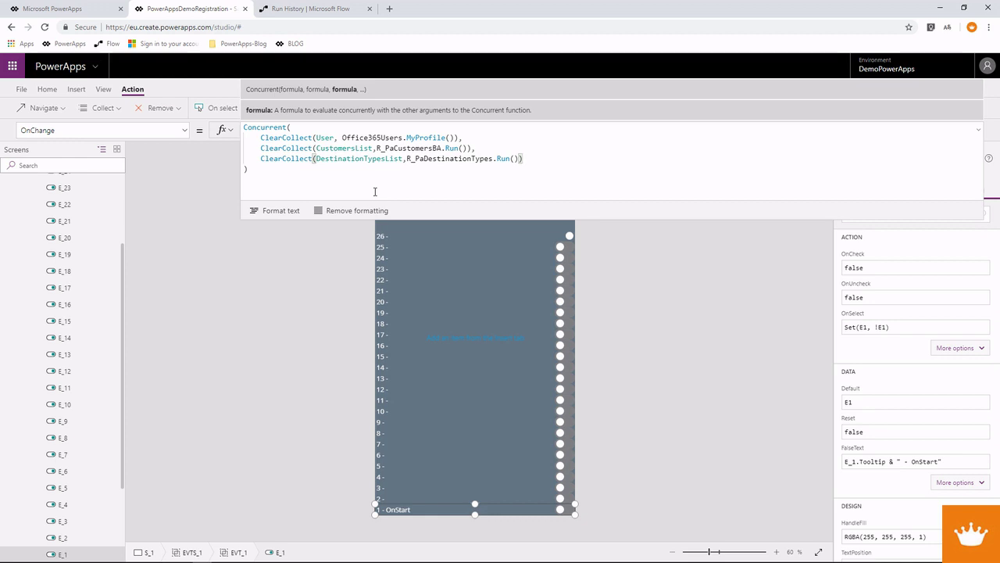
- Switch back to Microsoft Flow and create a new blank flow with the PowerApps trigger
{"action": "key", "text": "alt+Tab"}
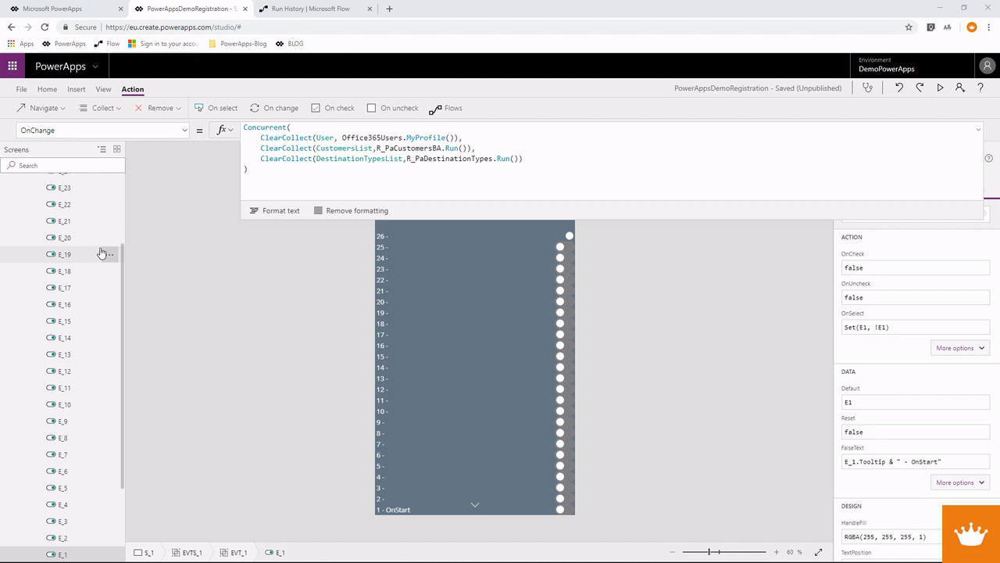
{"action": "left_click", "coordinate": [310, 9]}
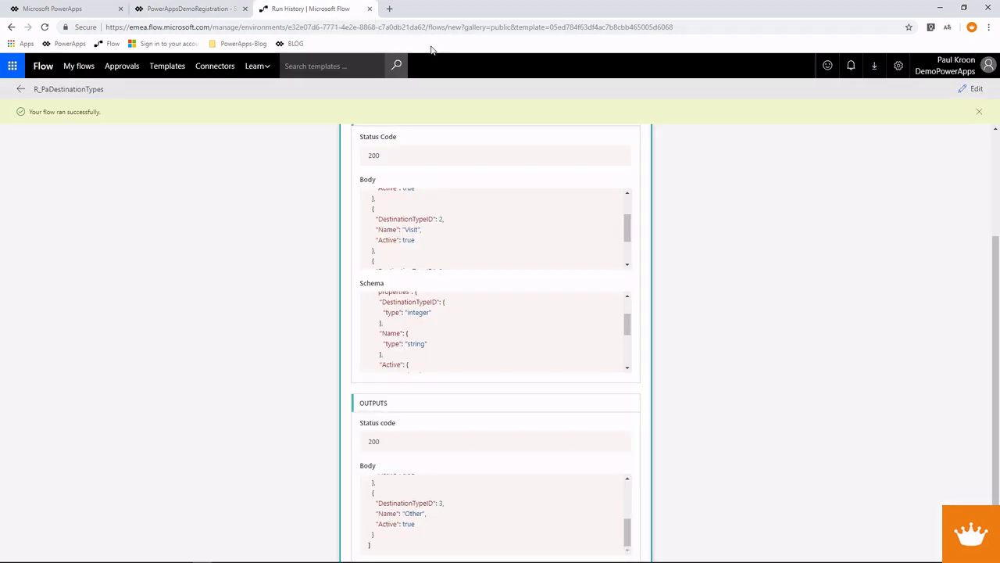
{"action": "left_click", "coordinate": [77, 68]}
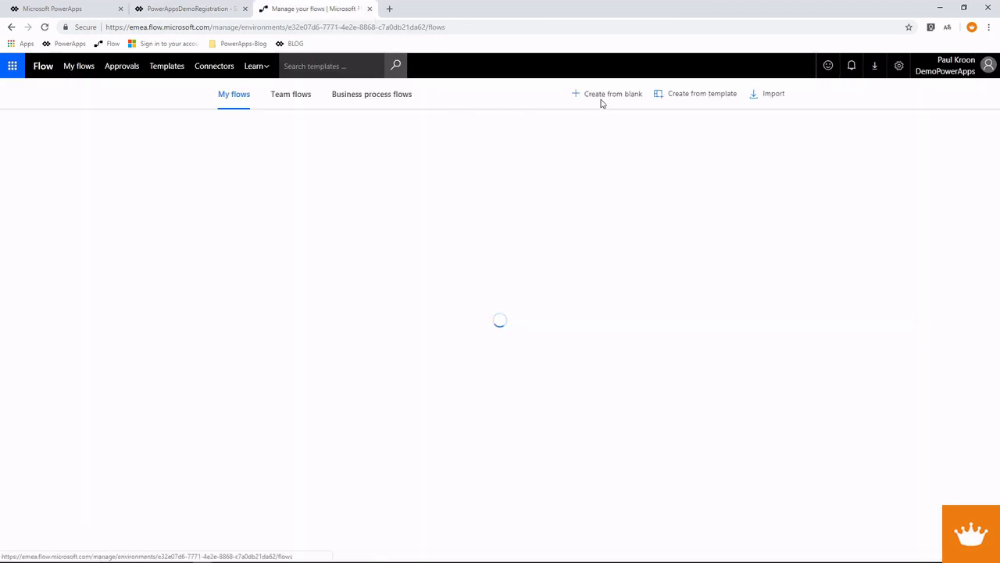
{"action": "left_click", "coordinate": [605, 96]}
{"action": "left_click", "coordinate": [265, 224]}
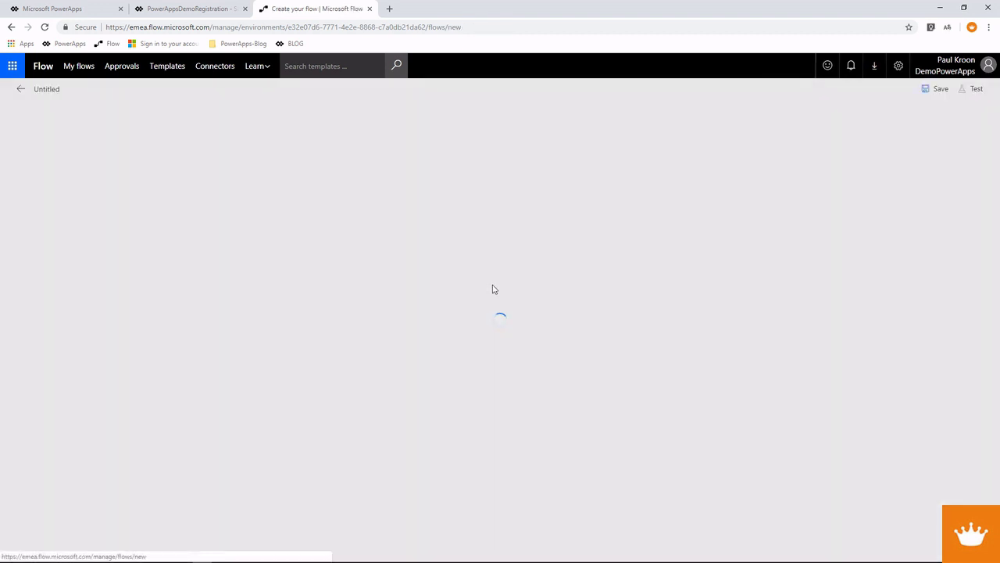
{"action": "left_click", "coordinate": [402, 117]}
{"action": "type", "text": "P"}
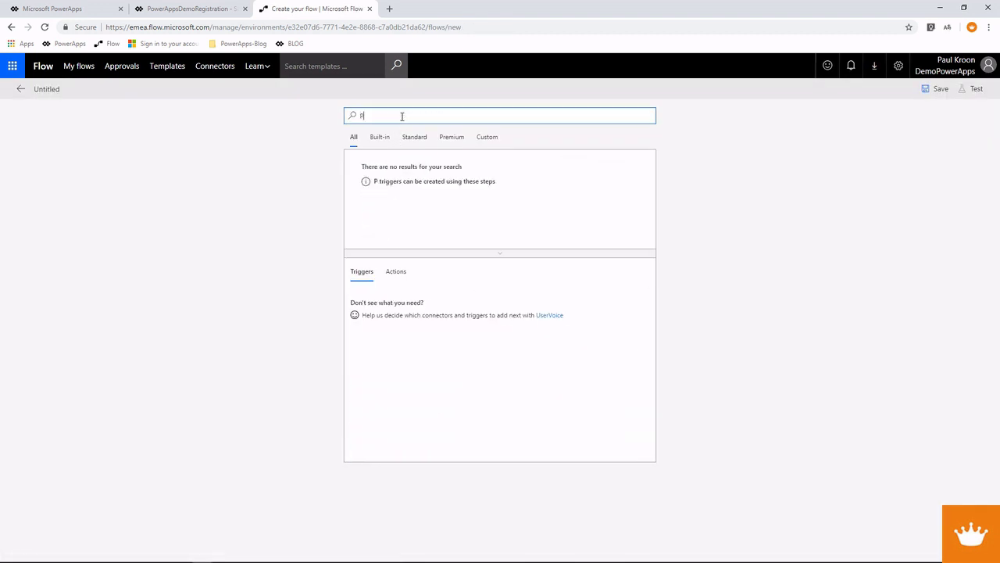
{"action": "type", "text": "owerapps"}
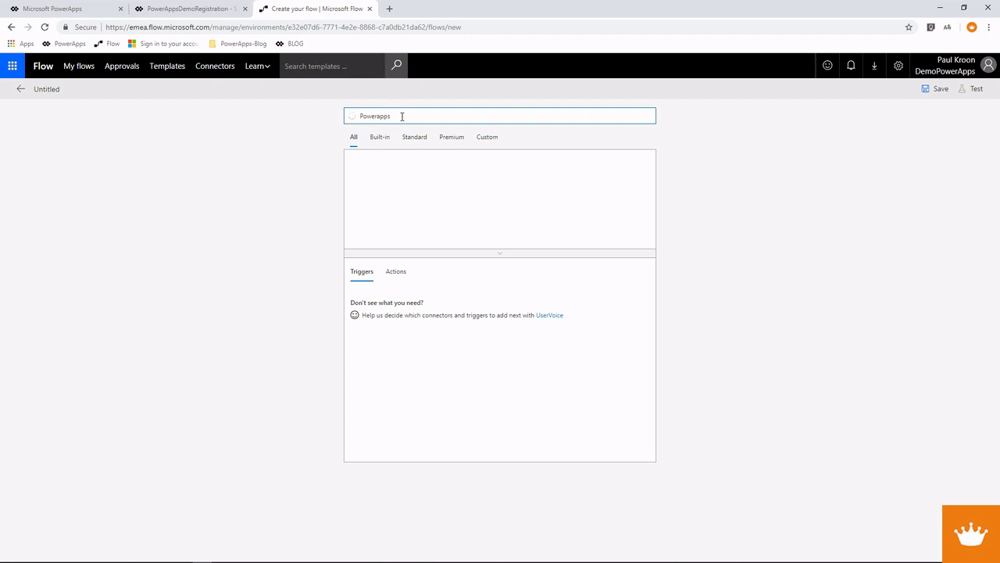
{"action": "left_click", "coordinate": [358, 304]}
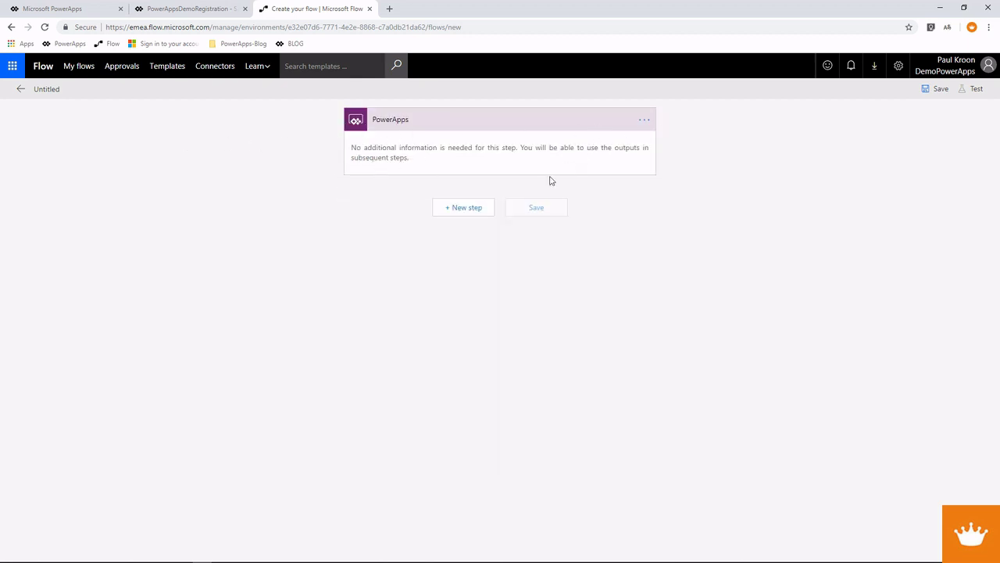
- Add a SQL Server "Execute stored procedure" action that runs [dbo].[spPaRegistrationTypes]
{"action": "left_click", "coordinate": [469, 208]}
{"action": "type", "text": "sq"}
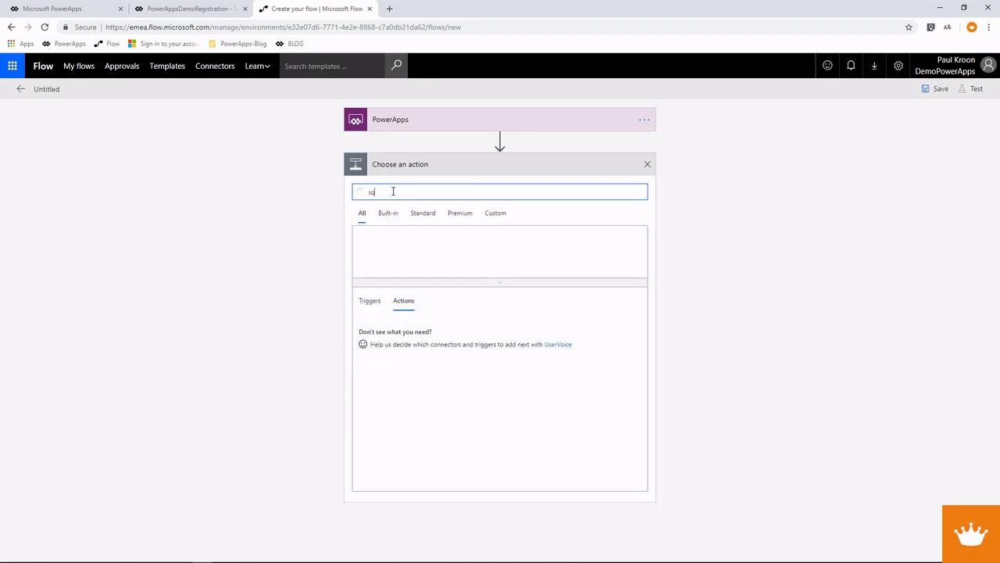
{"action": "type", "text": "l"}
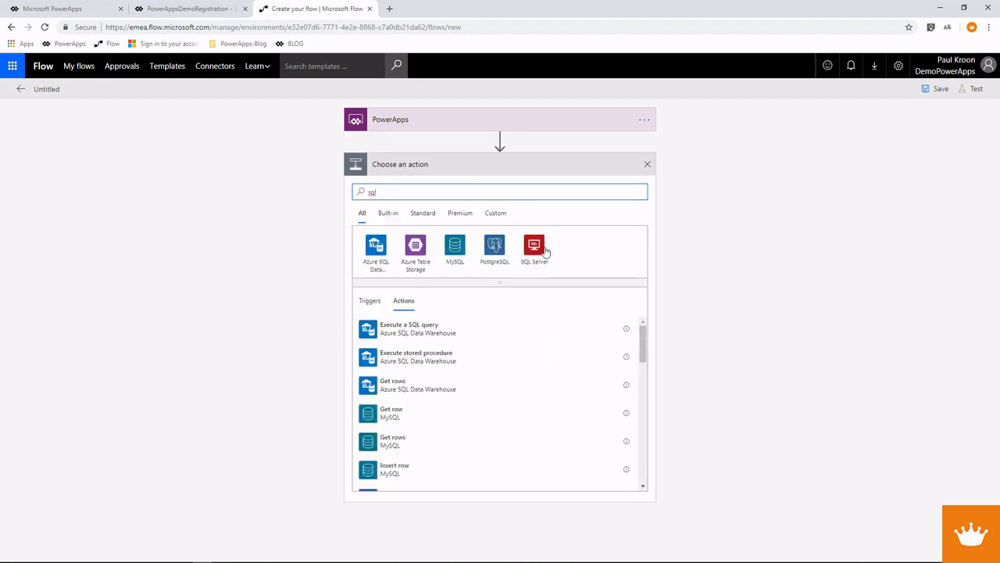
{"action": "left_click", "coordinate": [538, 247]}
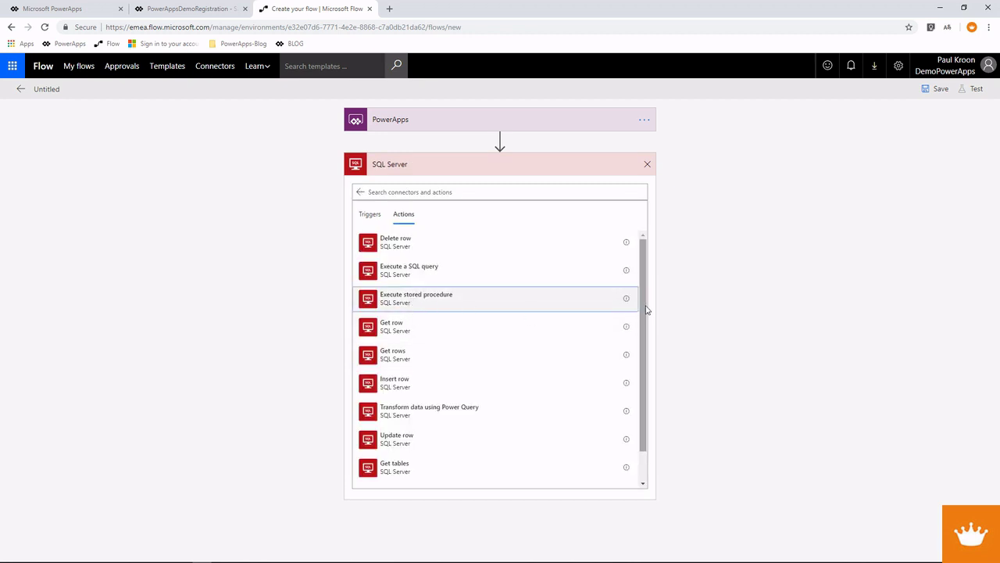
{"action": "left_click", "coordinate": [621, 306]}
{"action": "left_click", "coordinate": [512, 192]}
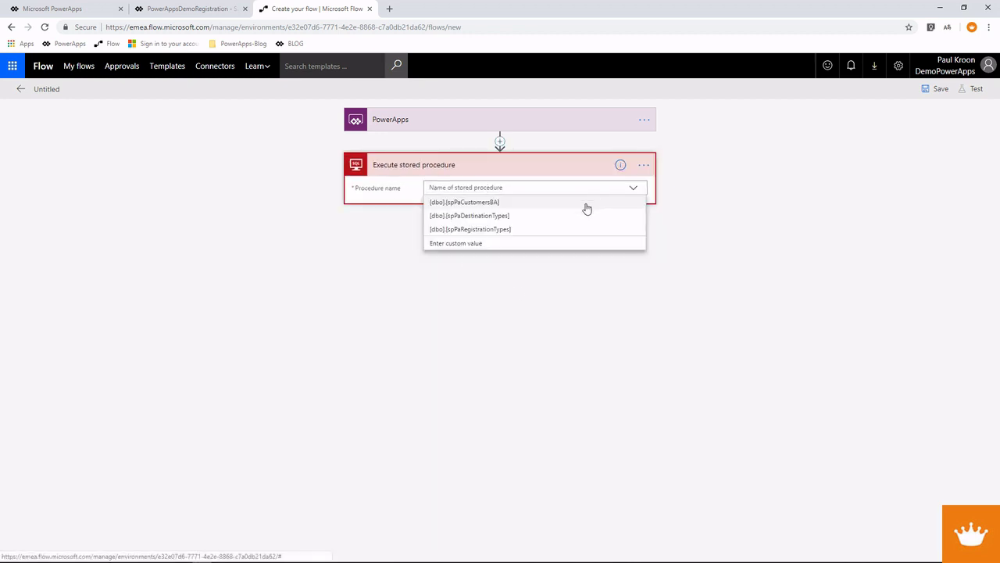
{"action": "left_click", "coordinate": [500, 230]}
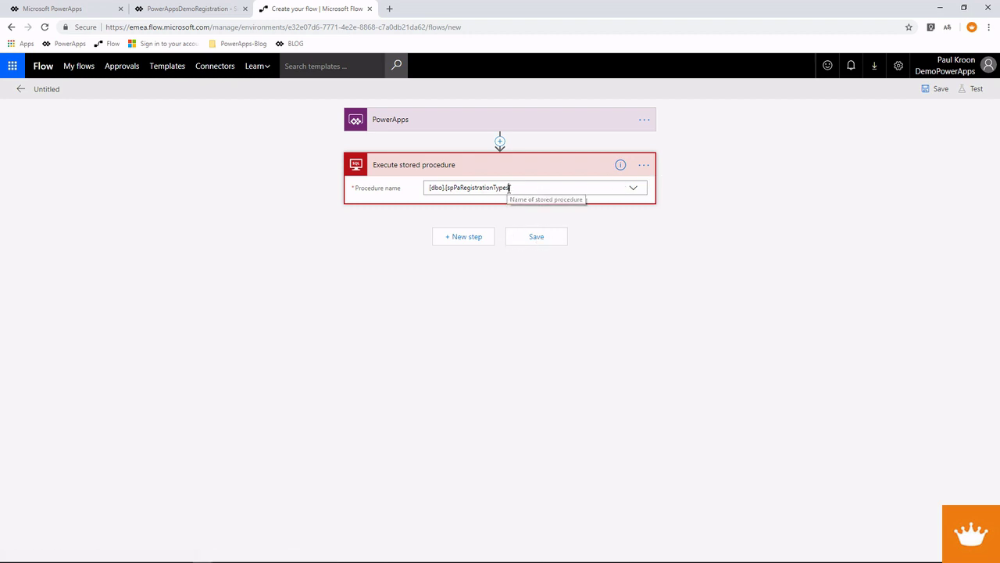
- Name the flow R_PaRegistrationTypes, reusing part of the stored procedure's name, and save it
{"action": "left_click_drag", "start_coordinate": [508, 189], "coordinate": [454, 190]}
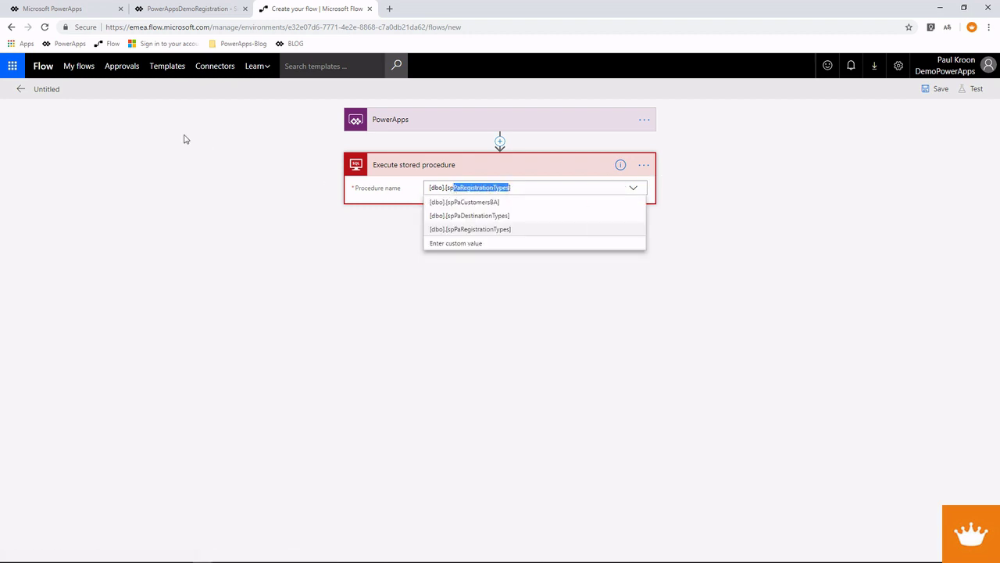
{"action": "left_click", "coordinate": [45, 89]}
{"action": "type", "text": "R_"}
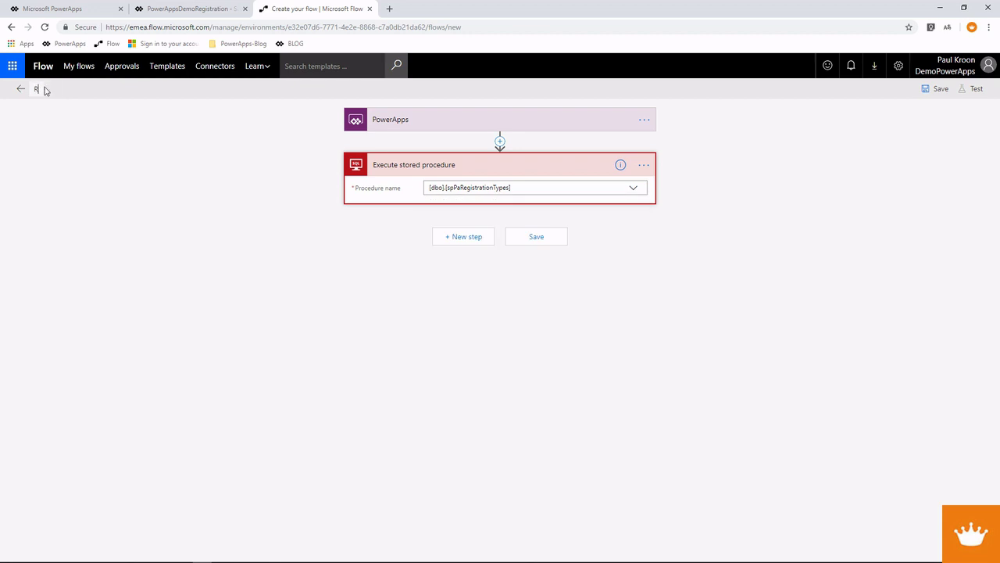
{"action": "type", "text": "PaRegistrationTypes"}
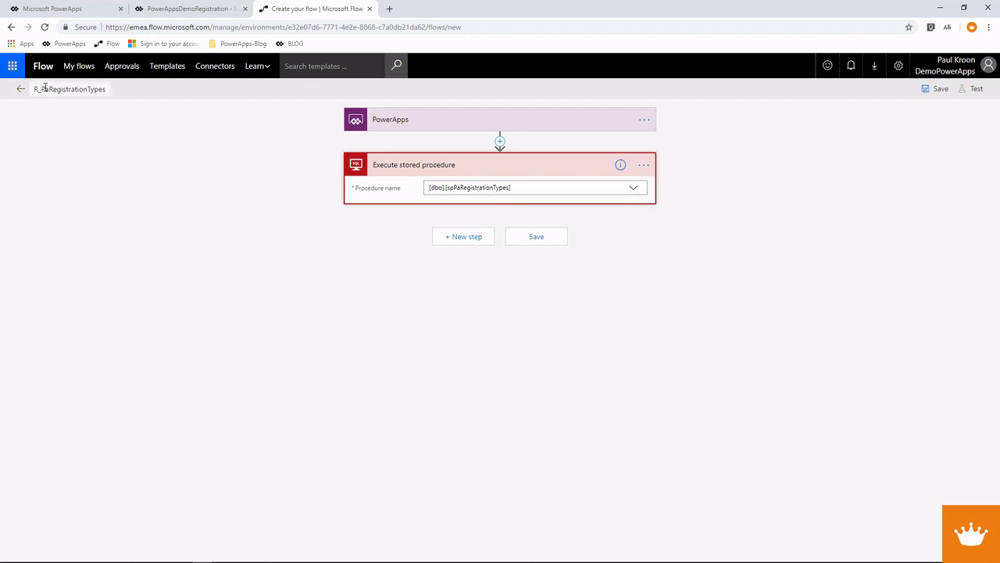
{"action": "left_click", "coordinate": [544, 241]}
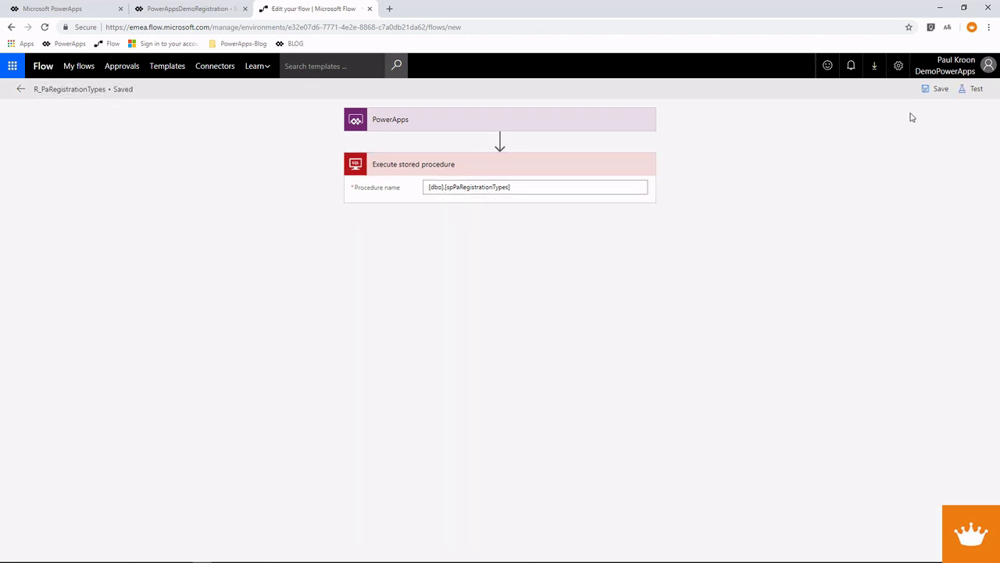
- Test the R_PaRegistrationTypes flow by performing the trigger action and running it with the SQL Server connection
{"action": "left_click", "coordinate": [969, 92]}
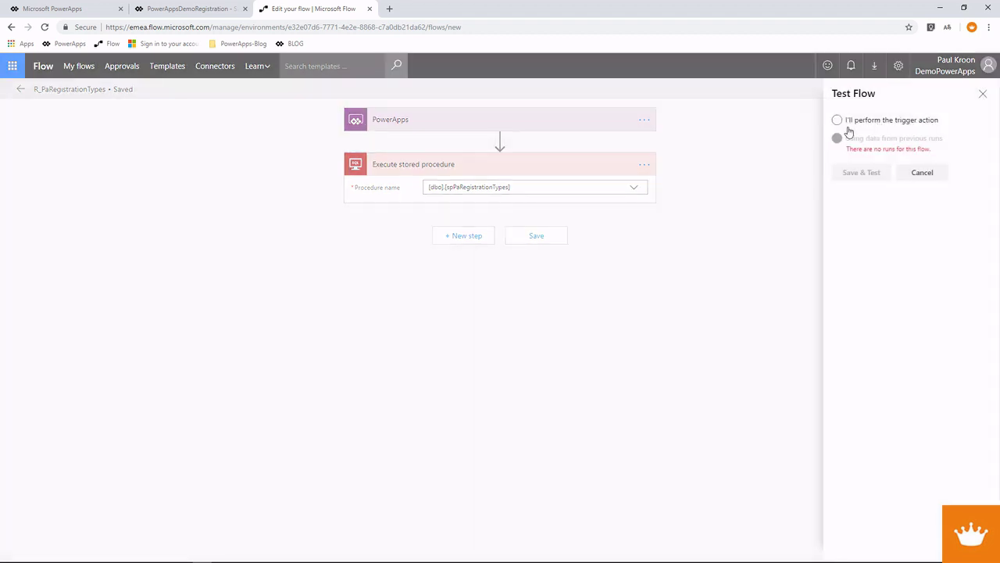
{"action": "left_click", "coordinate": [846, 123]}
{"action": "left_click", "coordinate": [867, 177]}
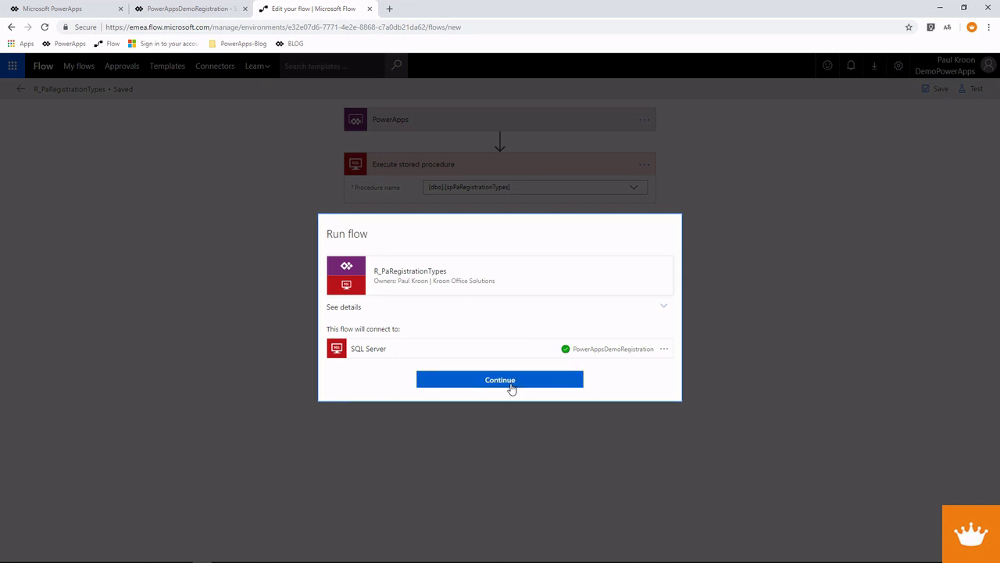
{"action": "left_click", "coordinate": [502, 381]}
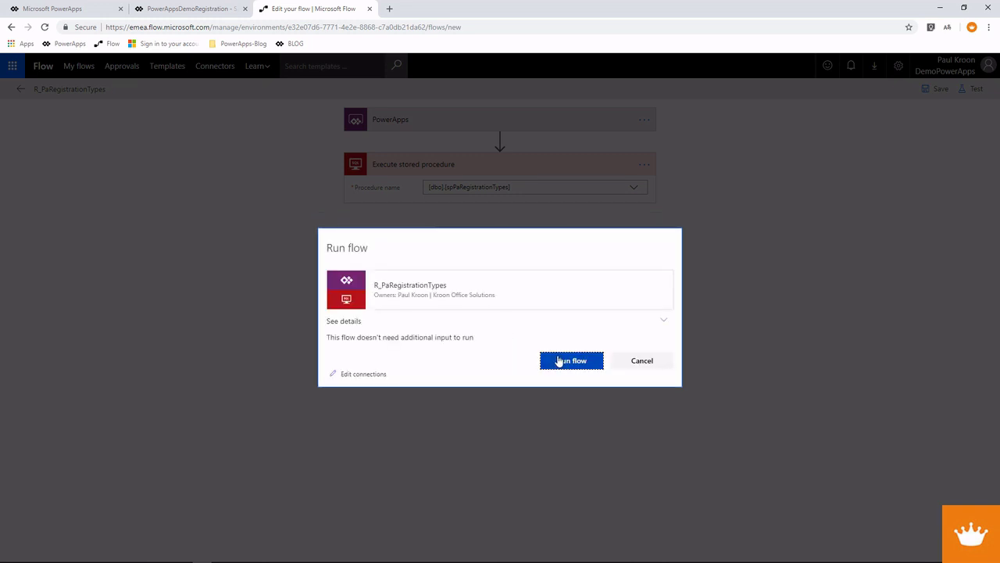
{"action": "left_click", "coordinate": [559, 359]}
{"action": "left_click", "coordinate": [642, 366]}
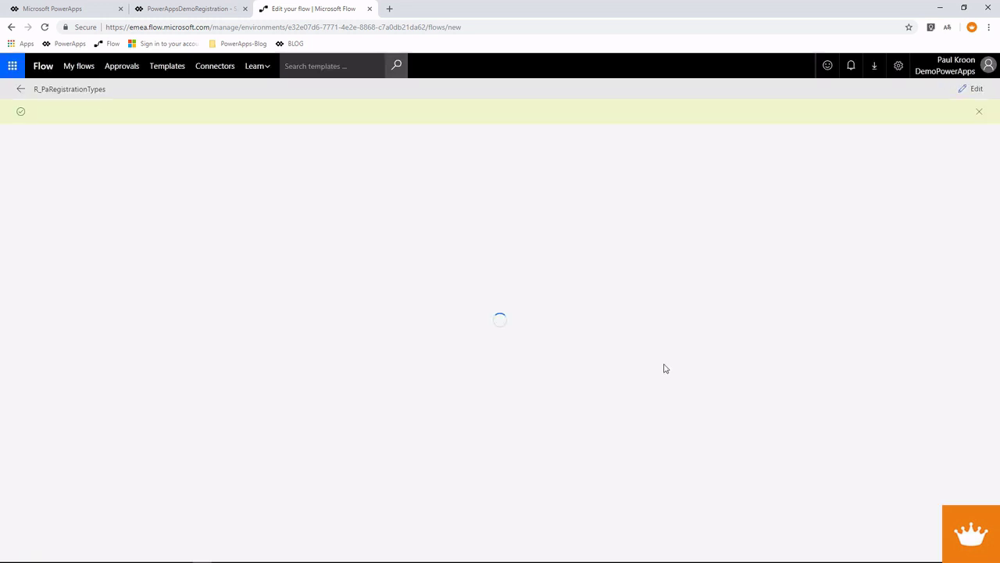
- Copy the opening bracket and first Table1 record from the Execute stored procedure output body
{"action": "left_click", "coordinate": [435, 200]}
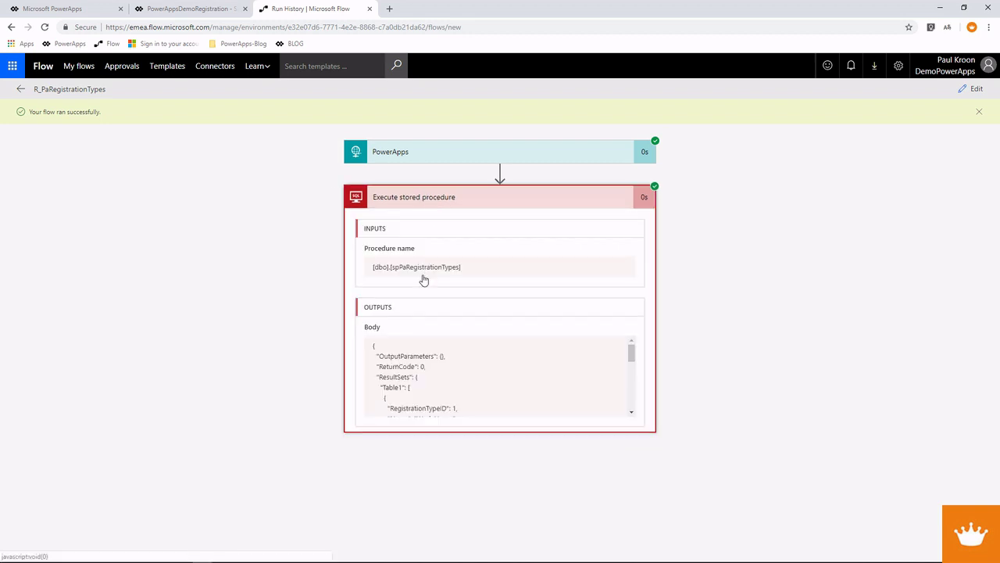
{"action": "scroll", "coordinate": [425, 346], "scroll_direction": "down", "scroll_amount": 2}
{"action": "scroll", "coordinate": [424, 352], "scroll_direction": "up", "scroll_amount": 2}
{"action": "left_click_drag", "start_coordinate": [409, 388], "coordinate": [386, 393]}
{"action": "key", "text": "ctrl+c"}
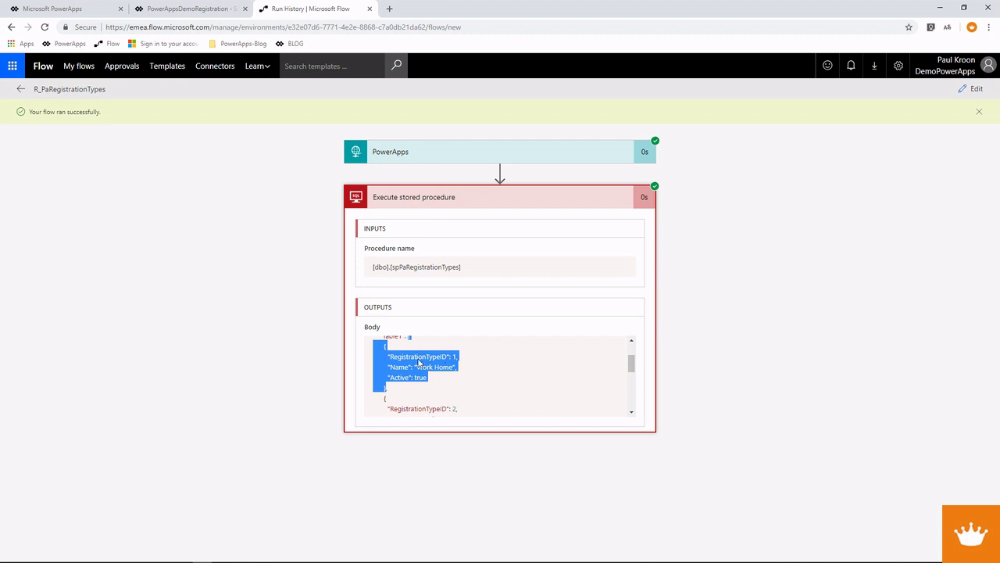
- Switch to Notepad++ and paste the copied registration type record below the DestinationTypeID block, separated by an empty line
{"action": "key", "text": "alt+Tab"}
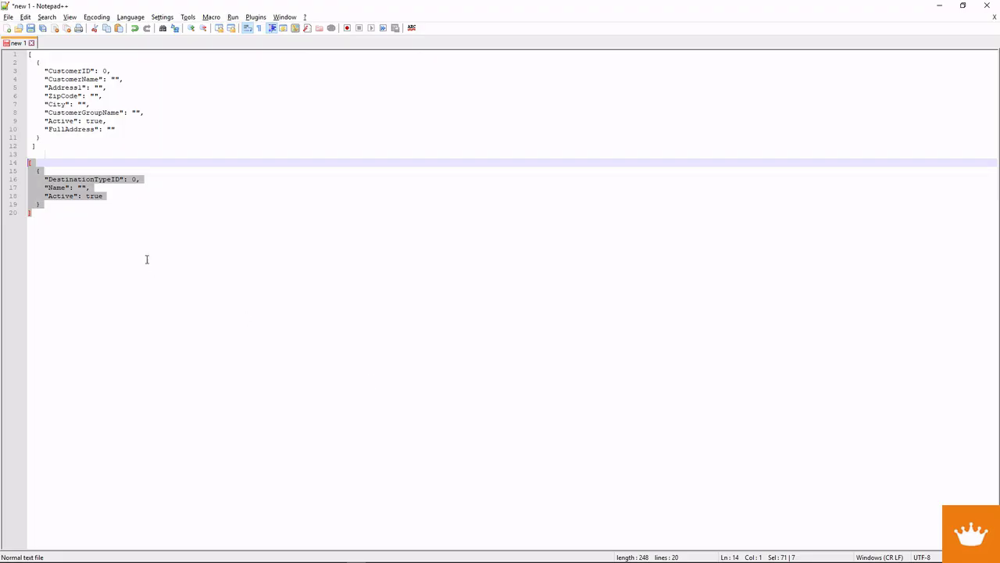
{"action": "left_click", "coordinate": [50, 213]}
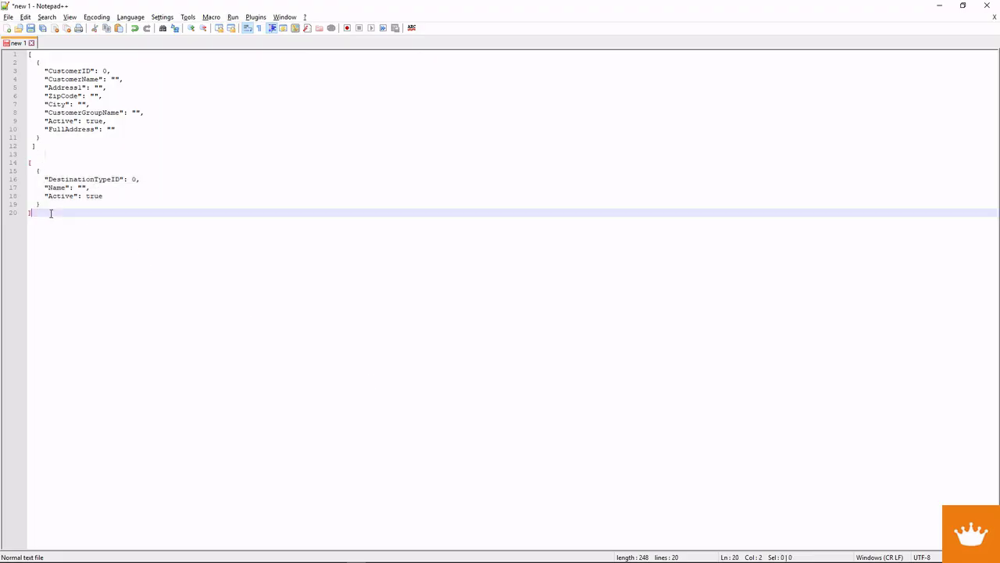
{"action": "key", "text": "Return"}
{"action": "key", "text": "Return"}
{"action": "key", "text": "ctrl+v"}
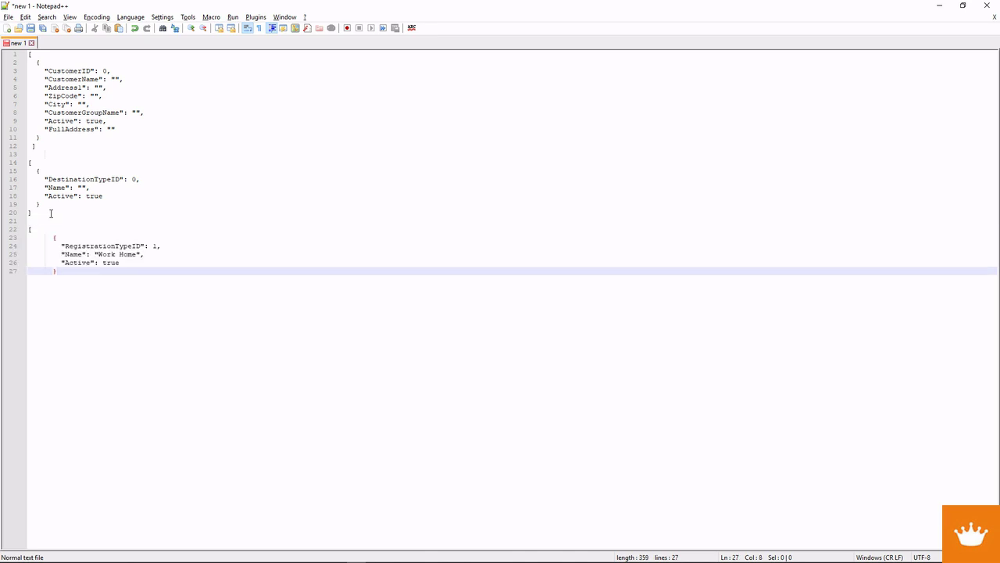
- Unindent the pasted RegistrationTypeID record to match the blocks above and close the array with ] on a new line
{"action": "key", "text": "Up"}
{"action": "key", "text": "shift+Up"}
{"action": "key", "text": "Up"}
{"action": "key", "text": "Up"}
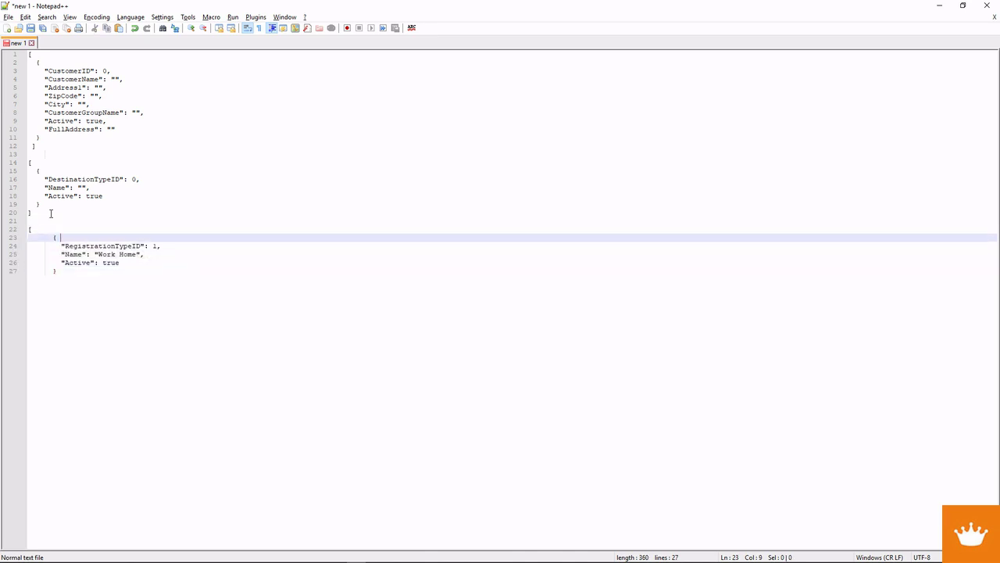
{"action": "key", "text": "Down"}
{"action": "key", "text": "Down"}
{"action": "key", "text": "Down"}
{"action": "key", "text": "Down"}
{"action": "left_click_drag", "start_coordinate": [56, 238], "coordinate": [60, 270]}
{"action": "key", "text": "shift+Tab"}
{"action": "left_click", "coordinate": [47, 276]}
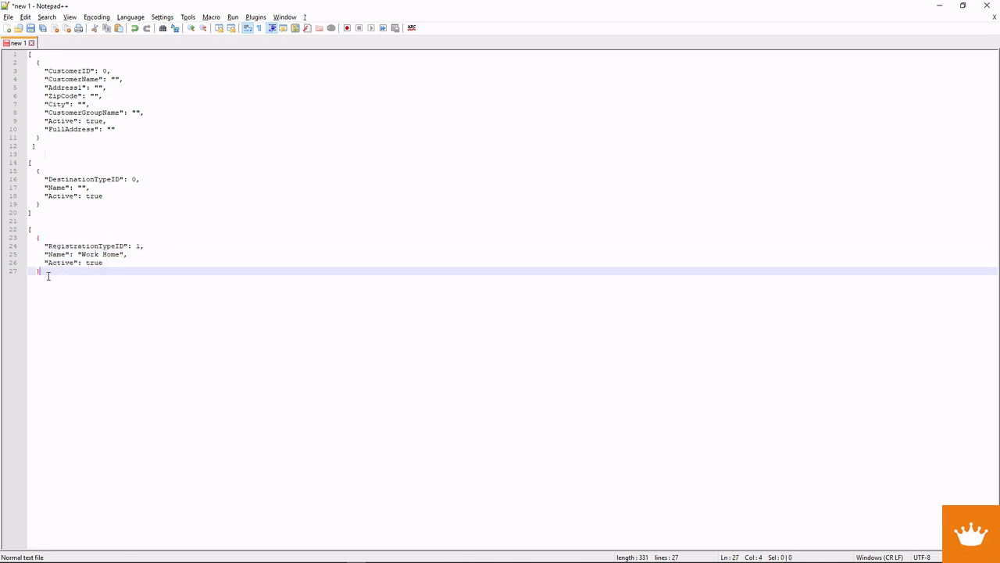
{"action": "key", "text": "Return"}
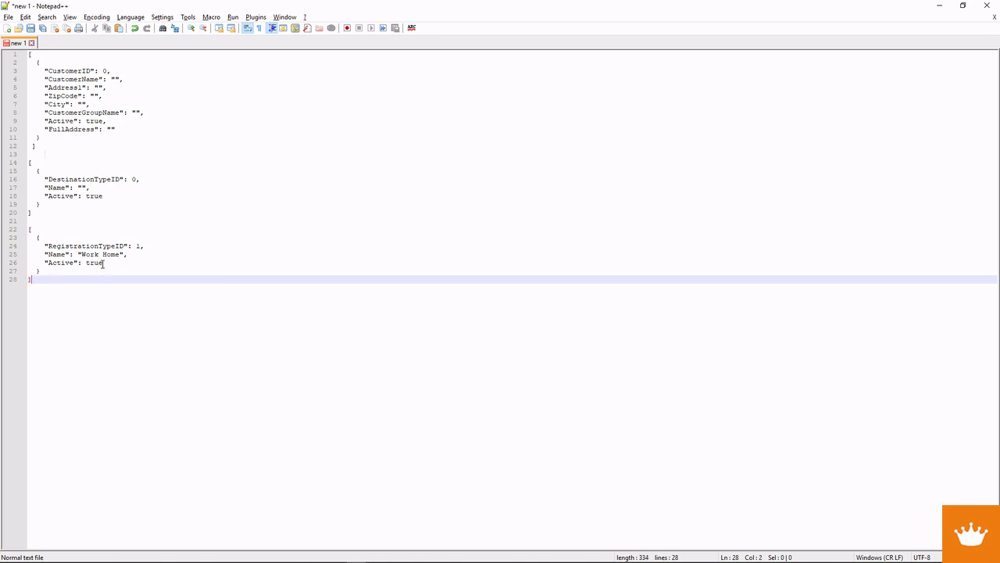
- Empty the Name value in the RegistrationTypeID block and select the whole block, brackets included
{"action": "left_click_drag", "start_coordinate": [122, 254], "coordinate": [84, 254]}
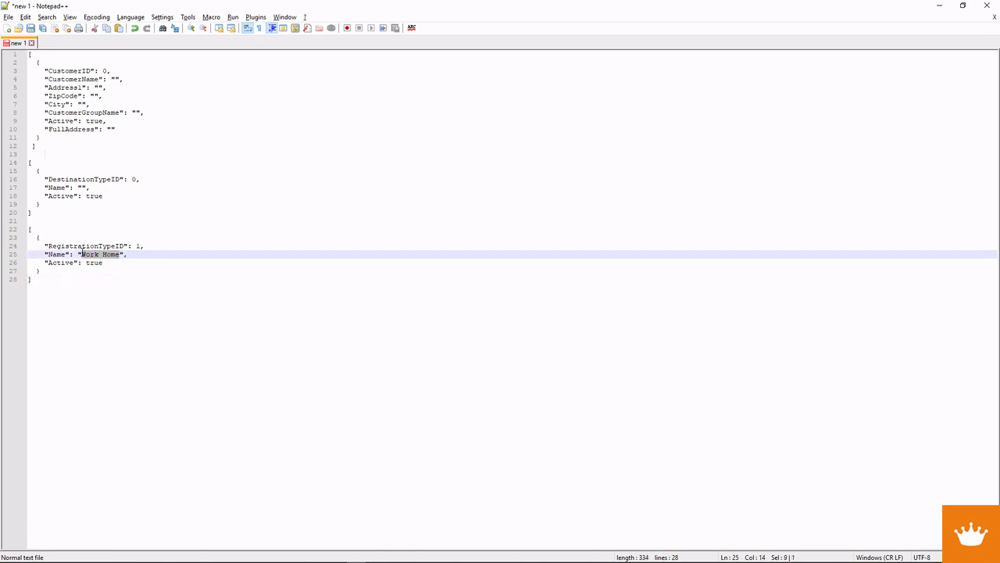
{"action": "key", "text": "BackSpace"}
{"action": "double_click", "coordinate": [138, 246]}
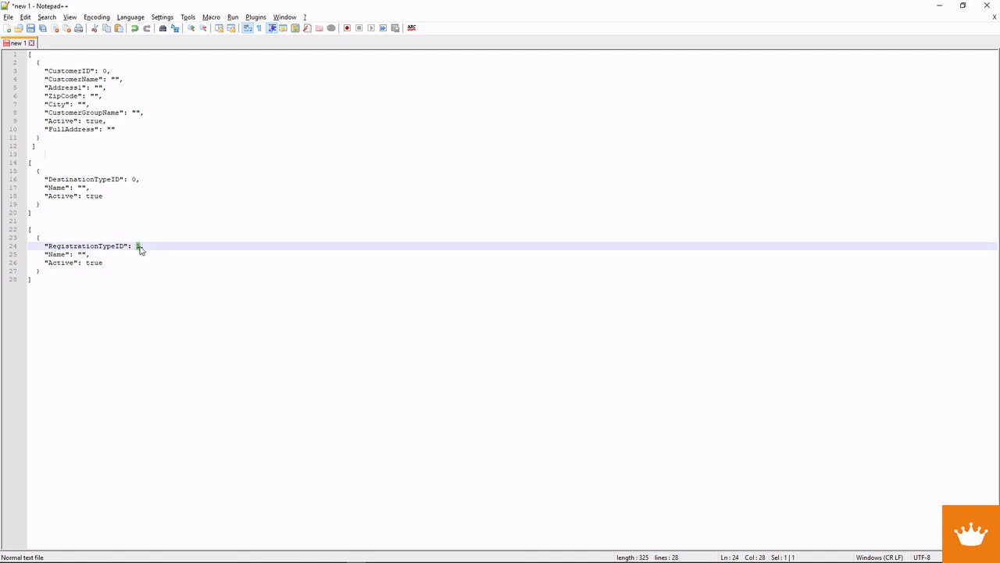
{"action": "left_click", "coordinate": [141, 246]}
{"action": "left_click_drag", "start_coordinate": [39, 279], "coordinate": [16, 231]}
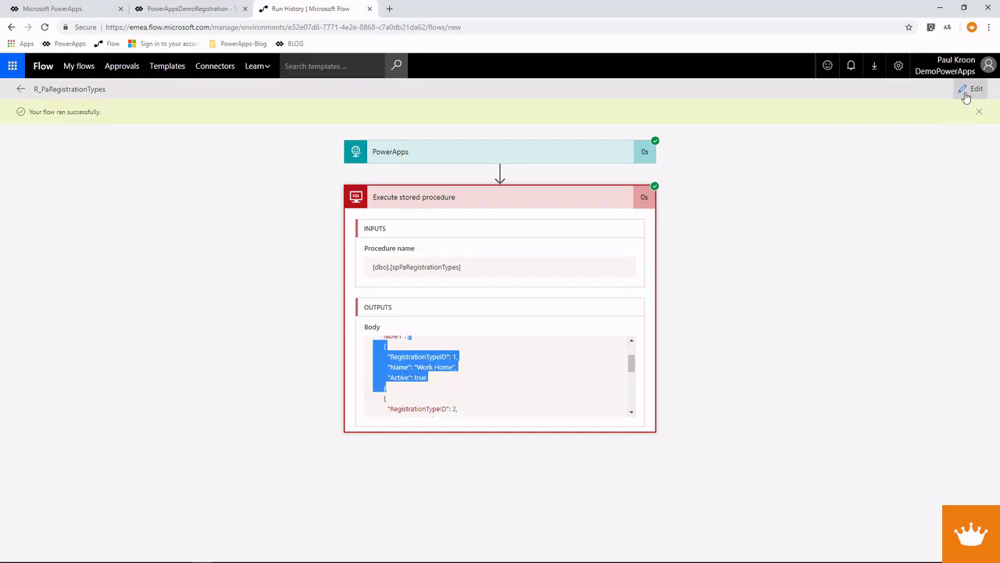
- Return to Microsoft Flow, edit R_PaRegistrationTypes and add a Request "Response" action after the stored procedure
{"action": "left_click", "coordinate": [965, 90]}
{"action": "left_click", "coordinate": [469, 237]}
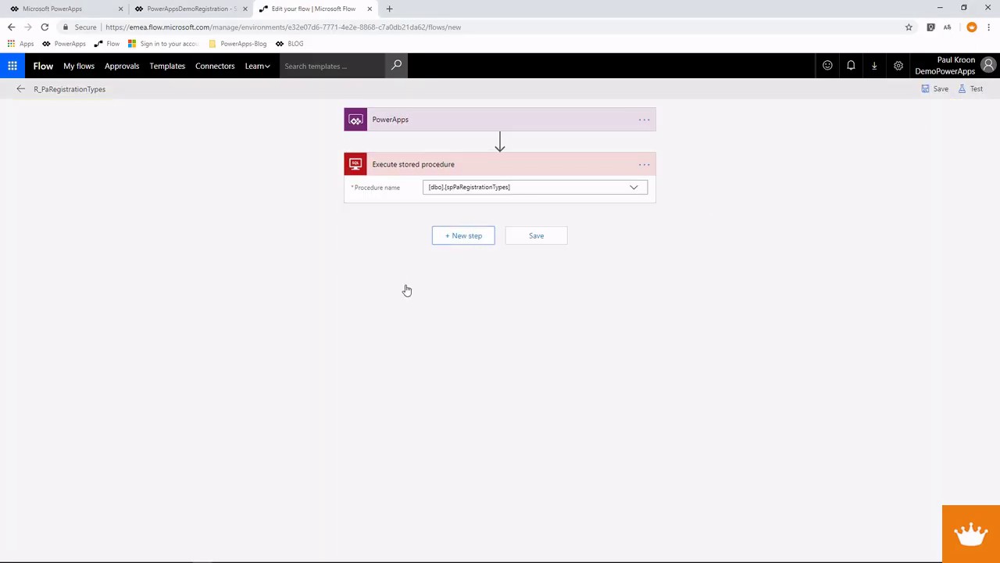
{"action": "type", "text": "re"}
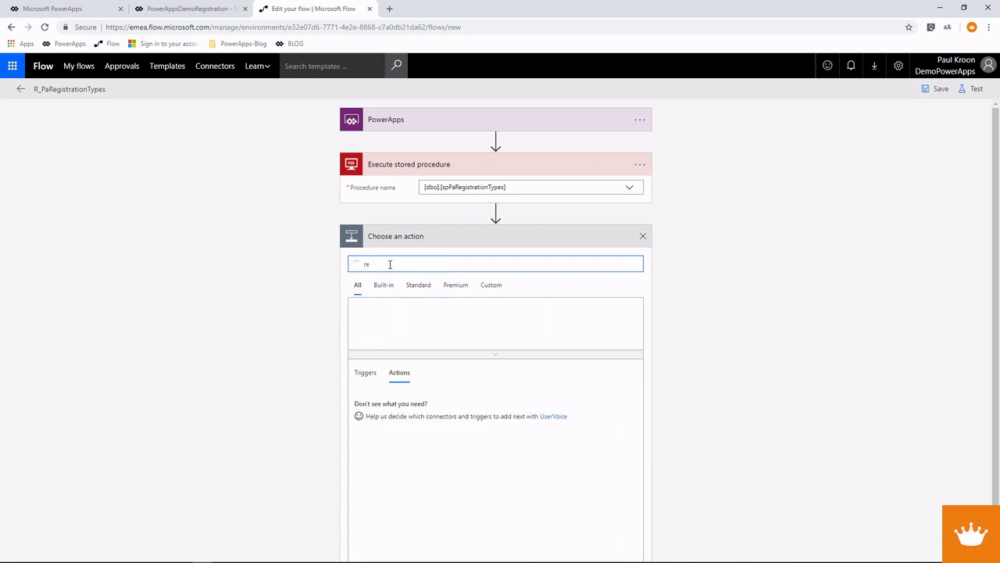
{"action": "type", "text": "quest"}
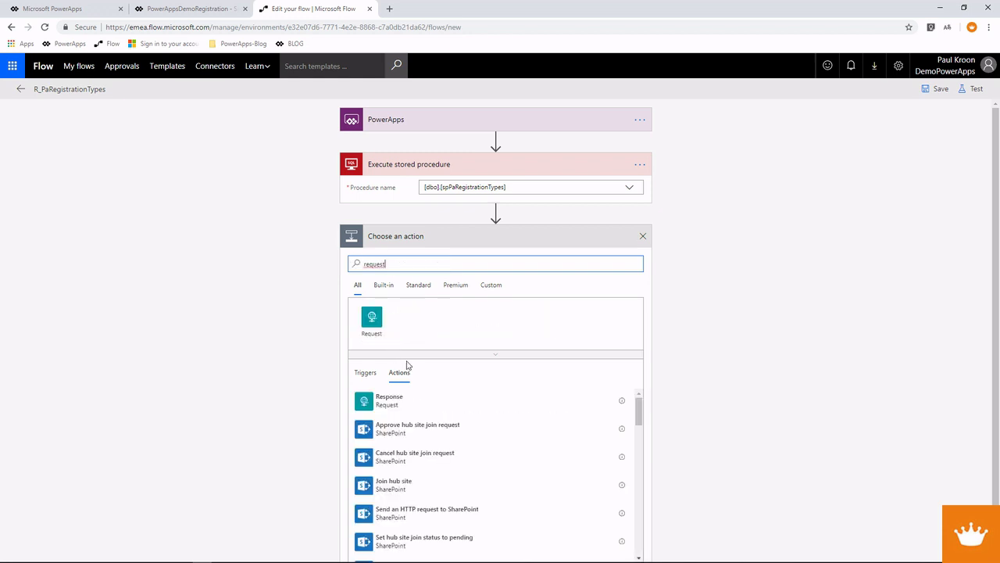
{"action": "left_click", "coordinate": [374, 402]}
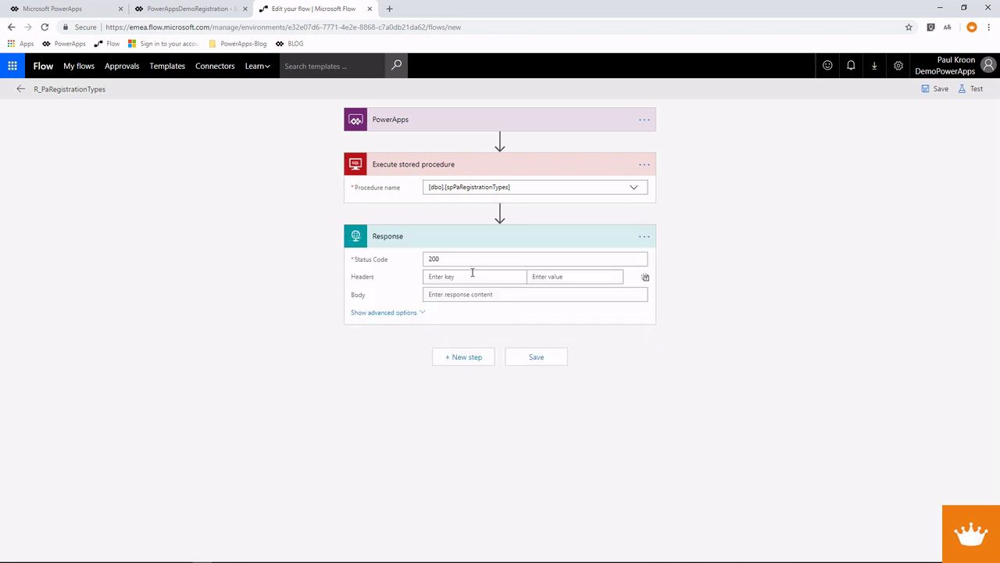
- Generate the Response body JSON schema from the copied registration type sample, completing the payload with a closing ]
{"action": "left_click", "coordinate": [402, 313]}
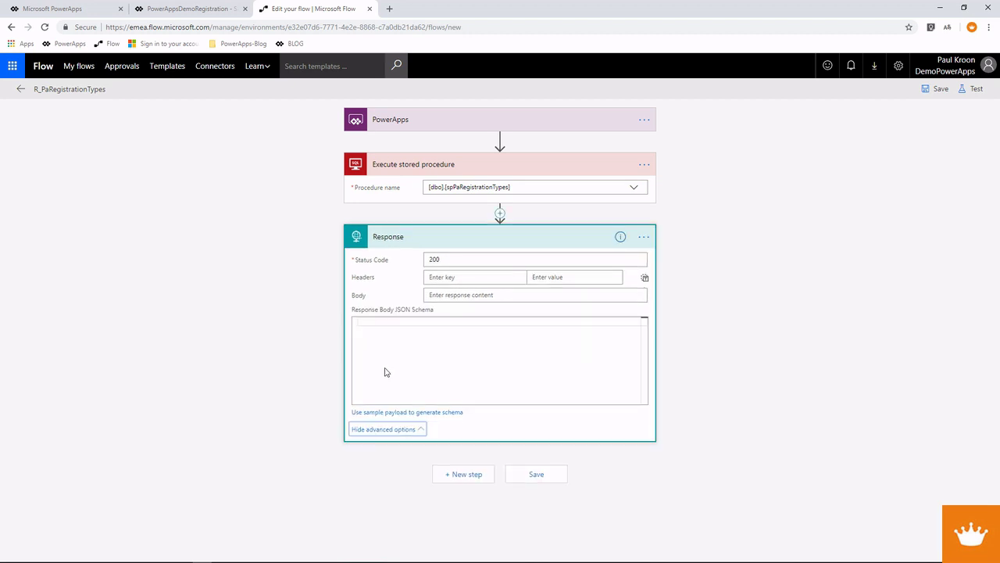
{"action": "left_click", "coordinate": [384, 413]}
{"action": "key", "text": "ctrl+v"}
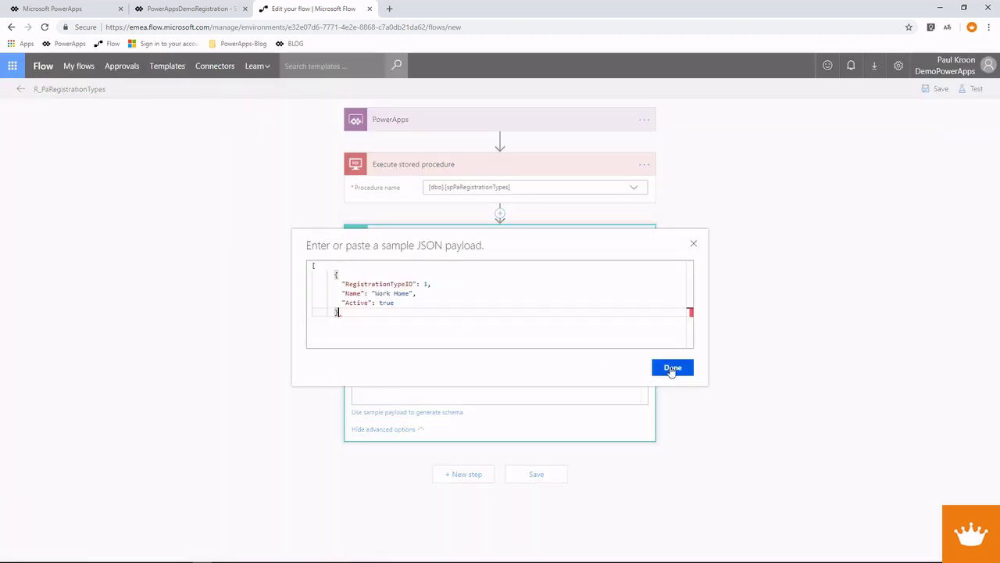
{"action": "left_click", "coordinate": [671, 369]}
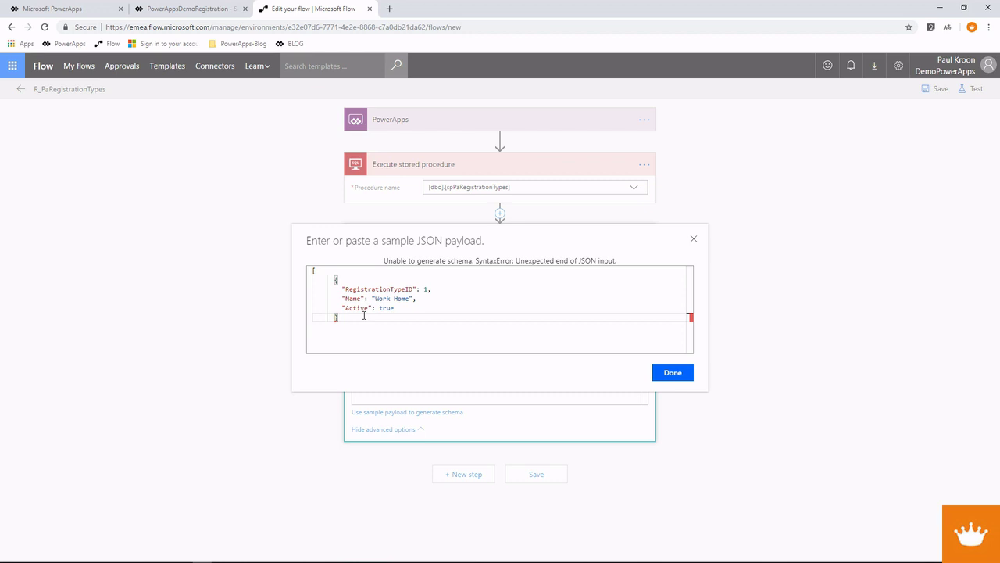
{"action": "type", "text": "]"}
{"action": "left_click", "coordinate": [672, 372]}
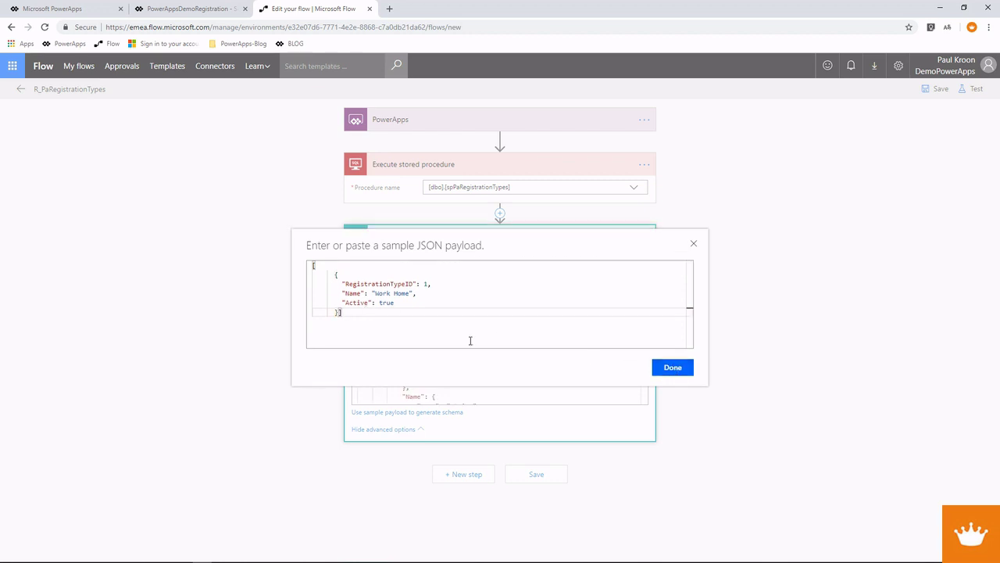
- Set the Response body to the stored procedure's ResultSets Table1 and save the flow
{"action": "scroll", "coordinate": [508, 377], "scroll_direction": "down", "scroll_amount": 4}
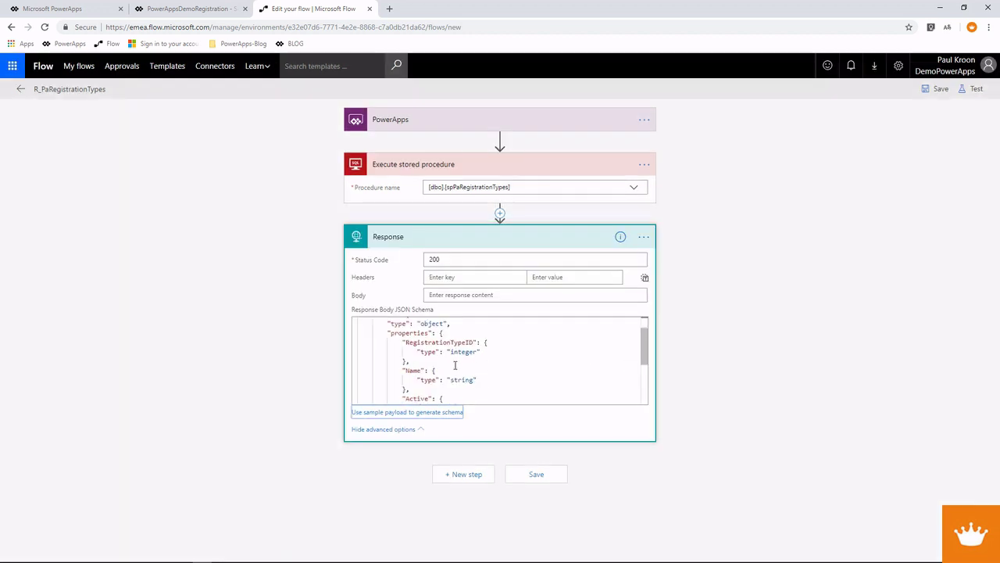
{"action": "left_click", "coordinate": [446, 294]}
{"action": "left_click", "coordinate": [729, 380]}
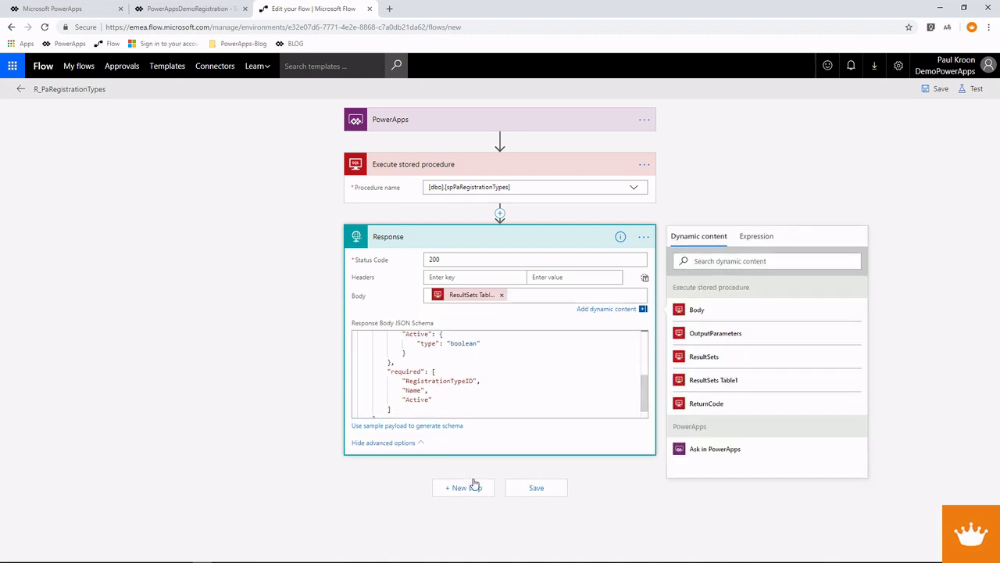
{"action": "left_click", "coordinate": [531, 492]}
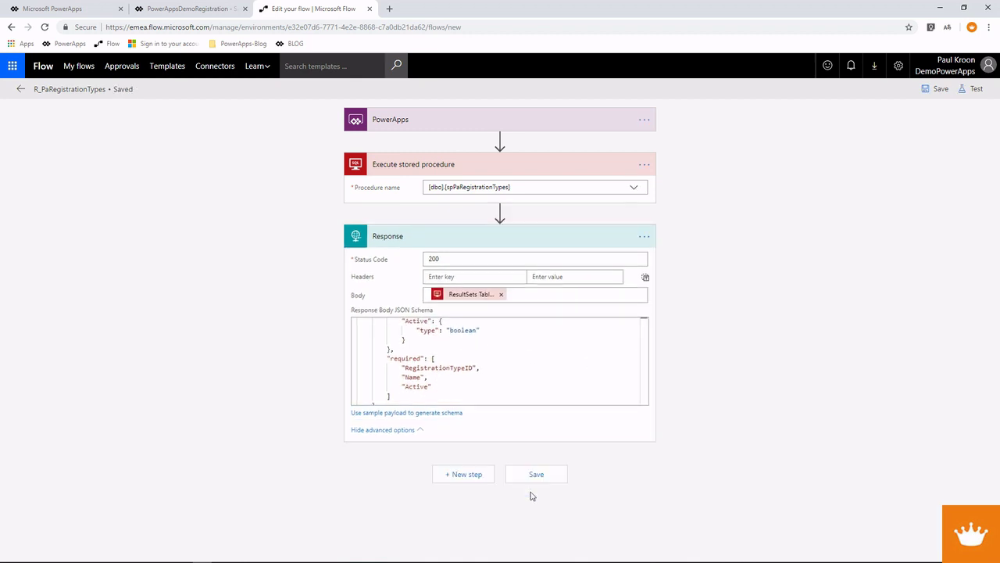
- Test the flow again with a manually performed trigger and examine the Response action's body and schema
{"action": "left_click", "coordinate": [974, 88]}
{"action": "left_click", "coordinate": [864, 123]}
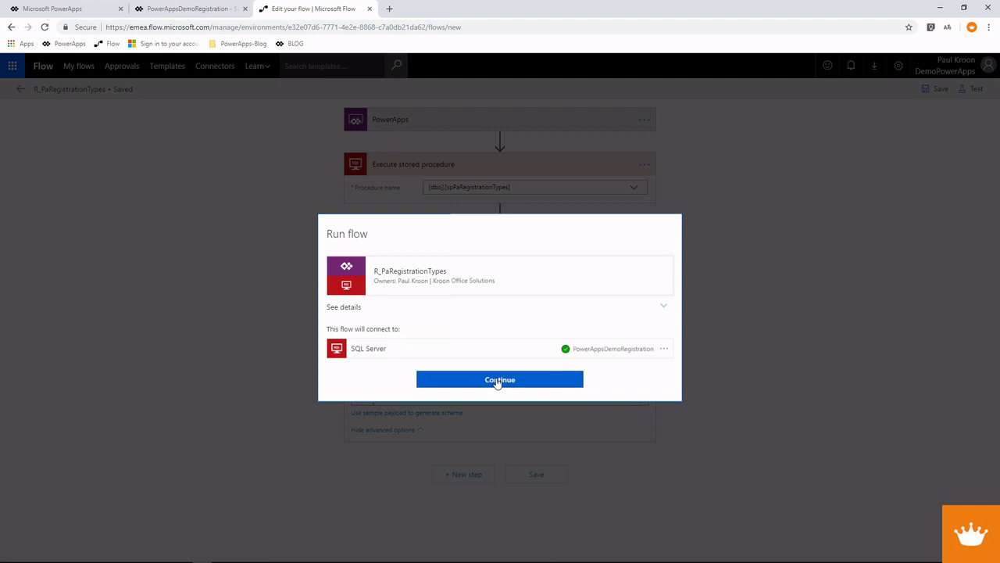
{"action": "left_click", "coordinate": [497, 381]}
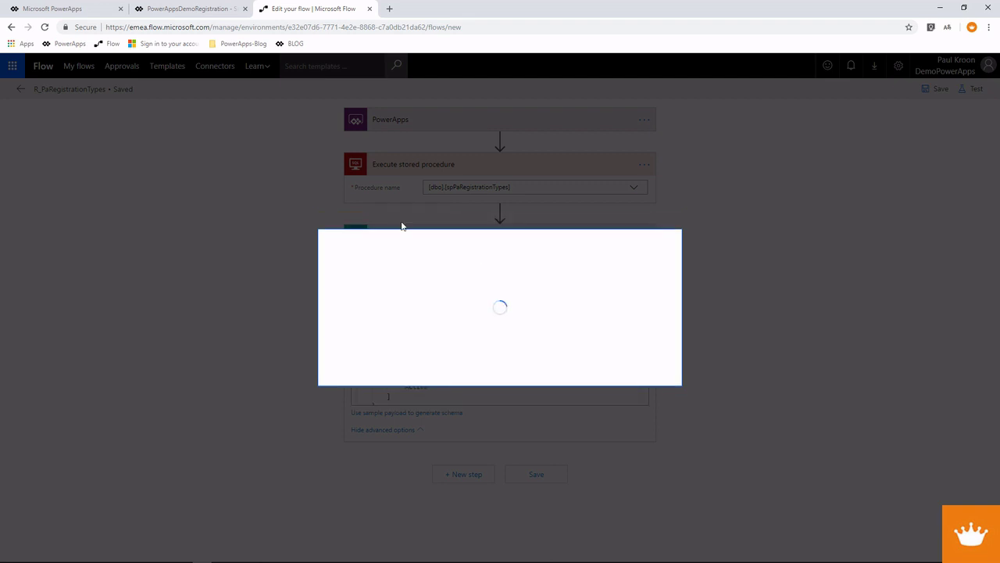
{"action": "left_click", "coordinate": [564, 361]}
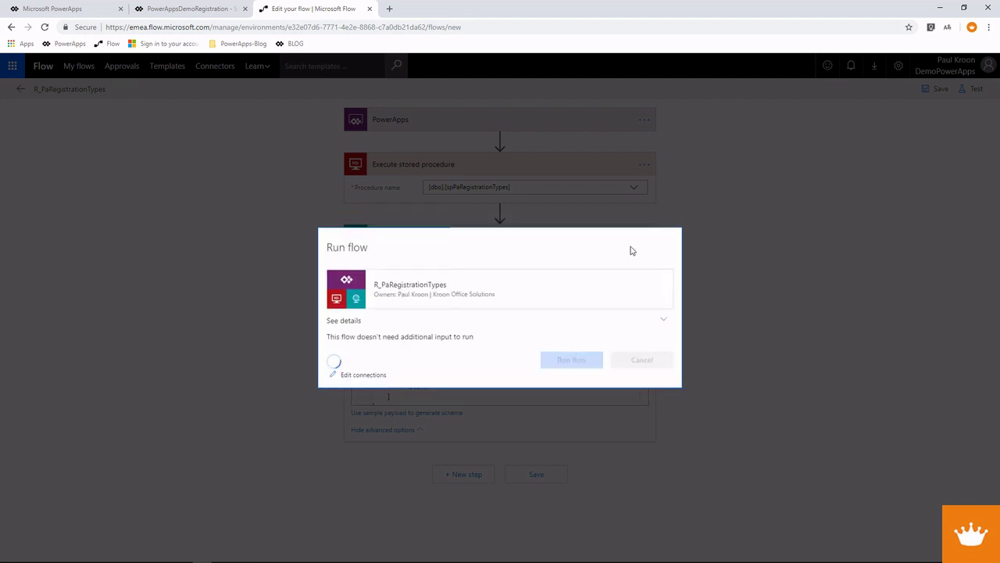
{"action": "left_click", "coordinate": [638, 364]}
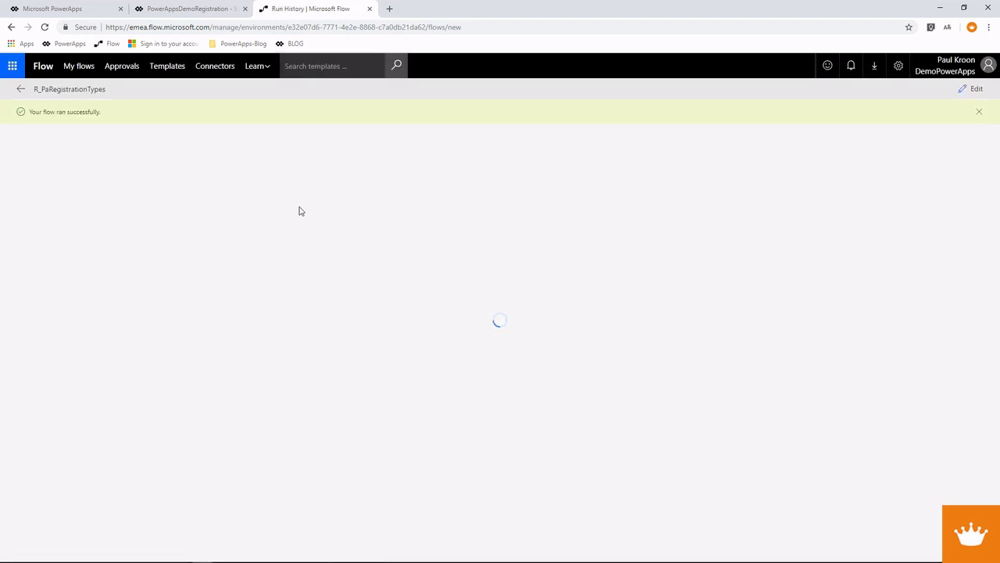
{"action": "left_click", "coordinate": [434, 249]}
{"action": "scroll", "coordinate": [426, 352], "scroll_direction": "down", "scroll_amount": 3}
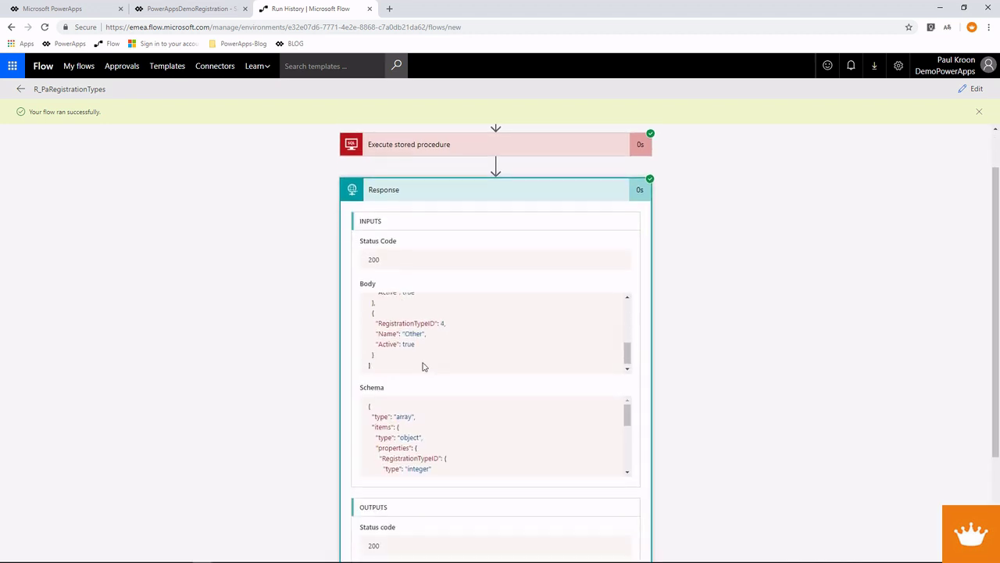
- Examine the rest of the Response action's schema and its output body in the flow run
{"action": "scroll", "coordinate": [437, 440], "scroll_direction": "down", "scroll_amount": 7}
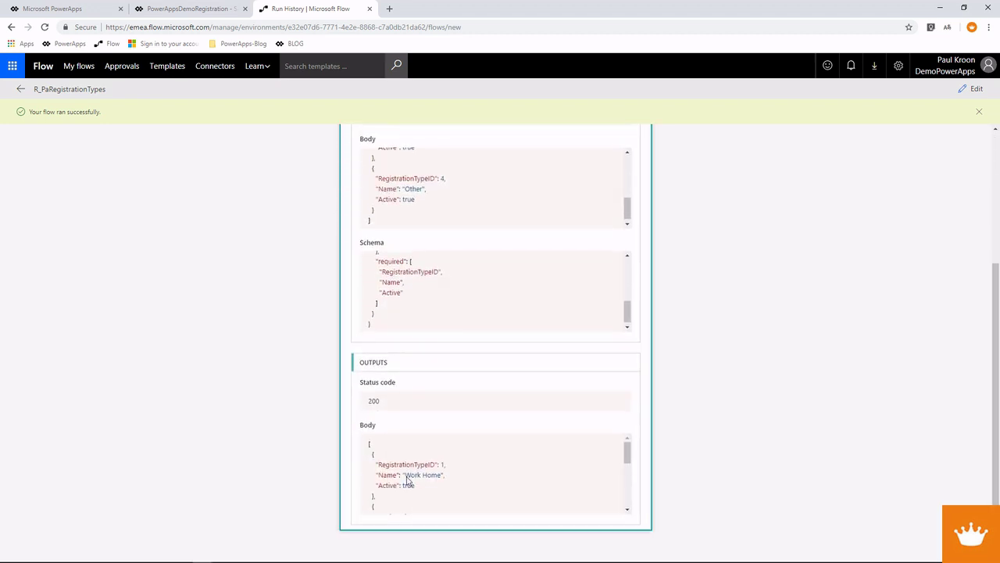
{"action": "scroll", "coordinate": [409, 477], "scroll_direction": "down", "scroll_amount": 4}
{"action": "scroll", "coordinate": [409, 484], "scroll_direction": "up", "scroll_amount": 5}
{"action": "scroll", "coordinate": [201, 222], "scroll_direction": "up", "scroll_amount": 1}
- Switch to the PowerApps registration app and add the R_PaRegistrationTypes flow to toggle 26's OnChange as R_PaRegistrationTypes.Run() with a closing parenthesis for an enclosing function
{"action": "left_click", "coordinate": [163, 11]}
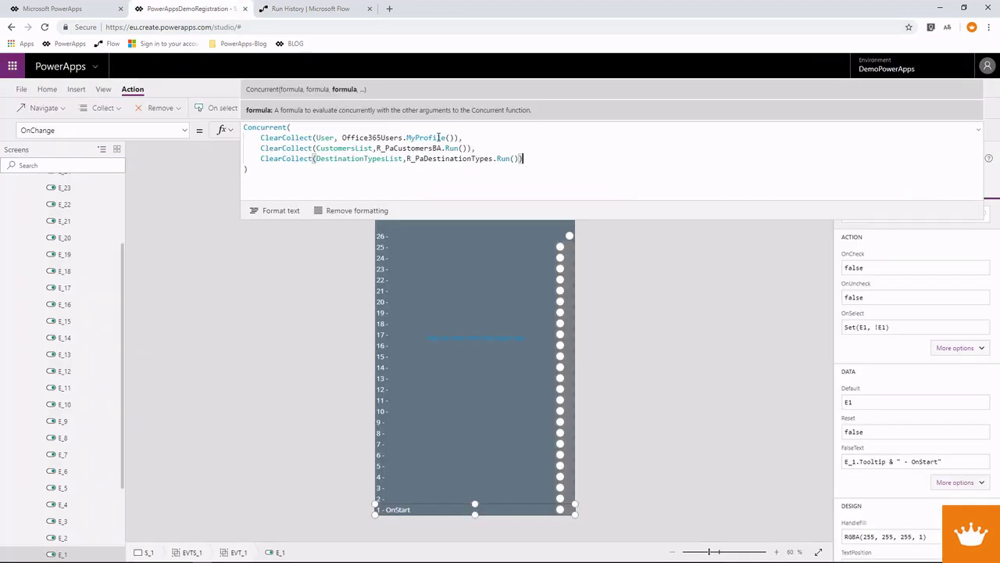
{"action": "left_click", "coordinate": [388, 236]}
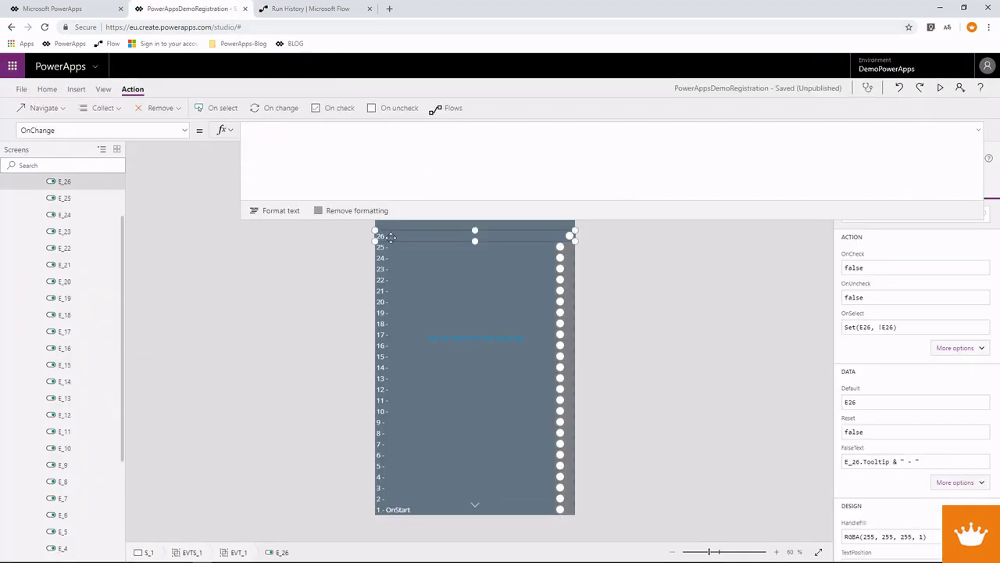
{"action": "left_click", "coordinate": [458, 108]}
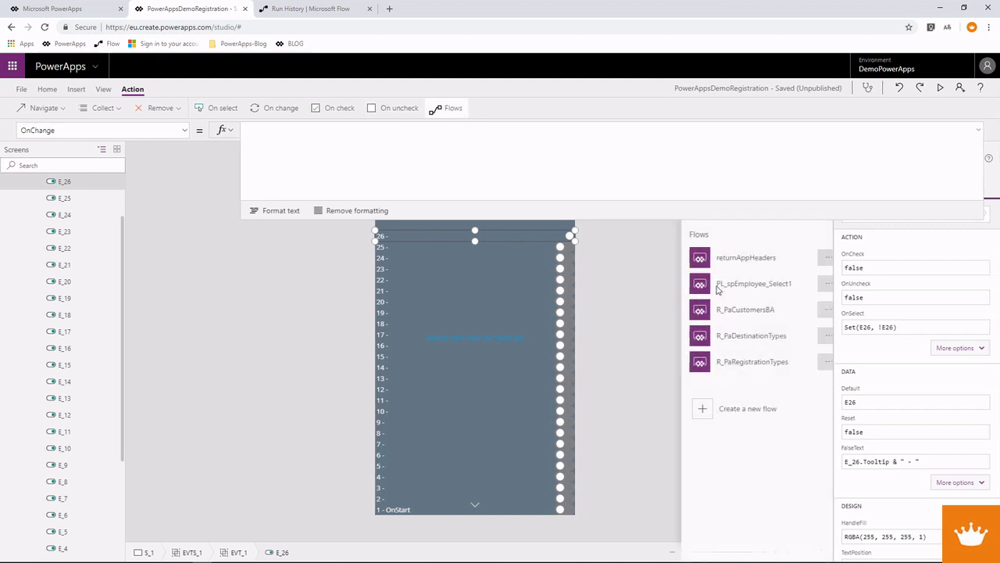
{"action": "left_click", "coordinate": [678, 369]}
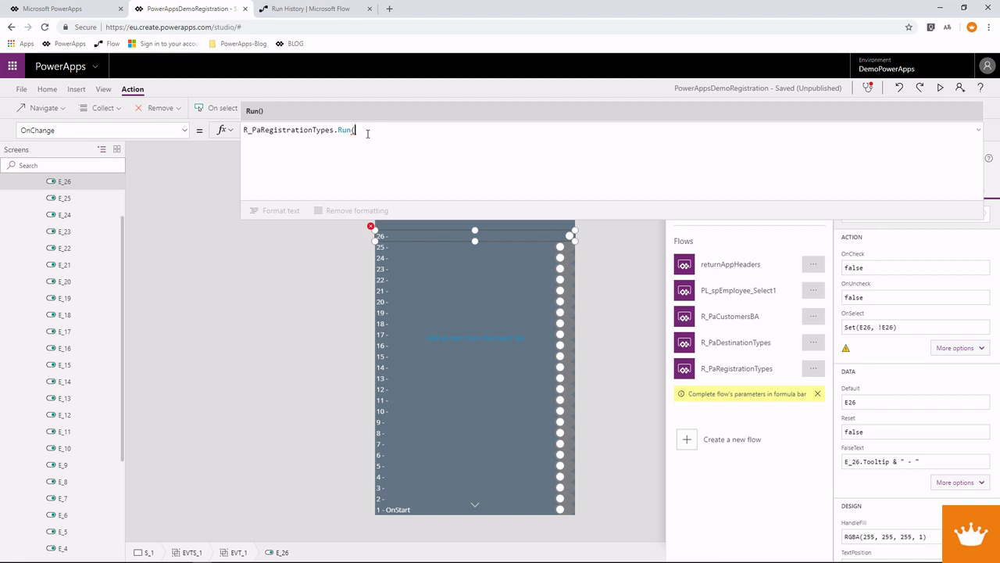
{"action": "type", "text": ")"}
- Wrap the flow call in a ClearCollect into a collection named RegistrationTypesList
{"action": "key", "text": "ctrl+a"}
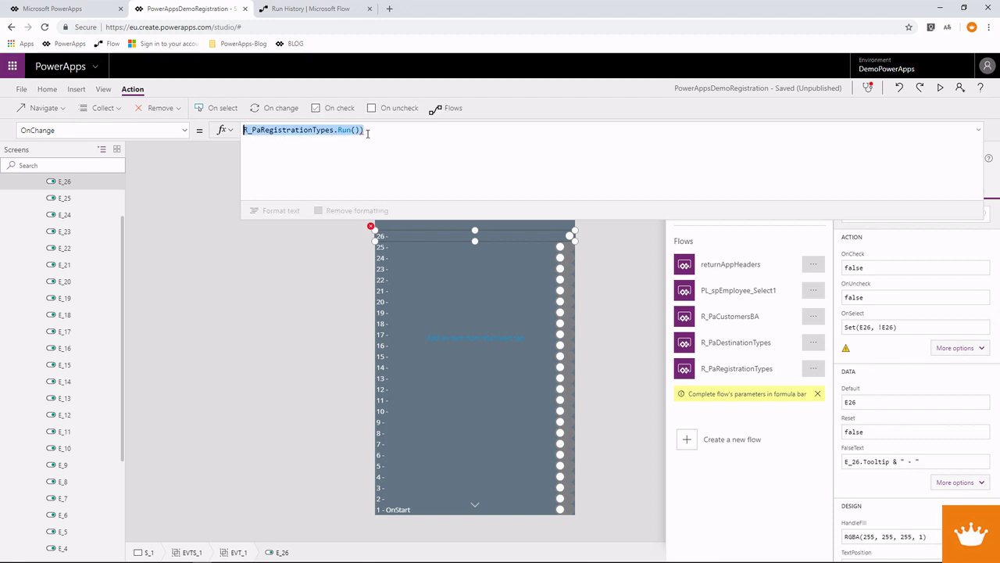
{"action": "key", "text": "Home"}
{"action": "type", "text": "E"}
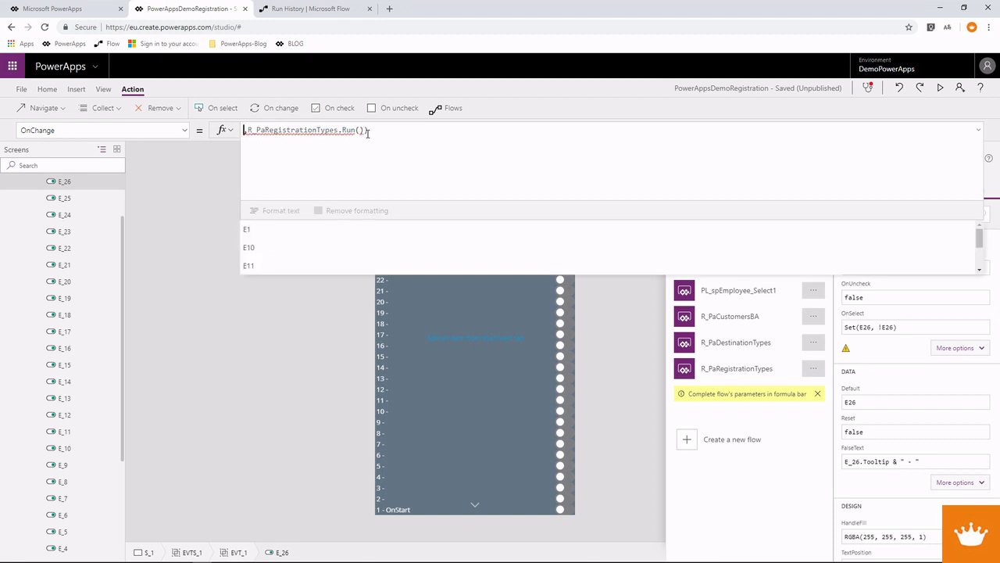
{"action": "key", "text": "BackSpace"}
{"action": "type", "text": "Clear"}
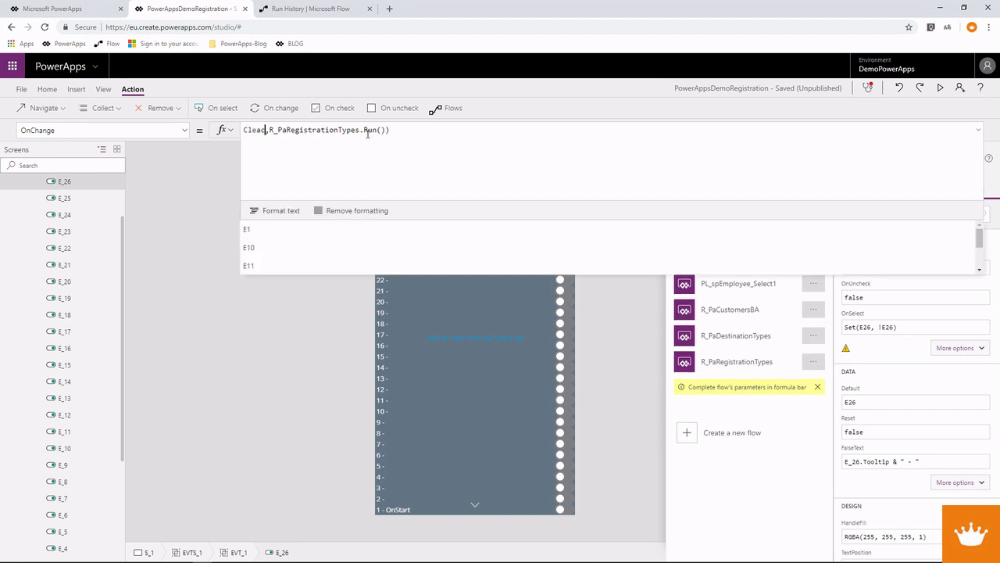
{"action": "type", "text": "Collect"}
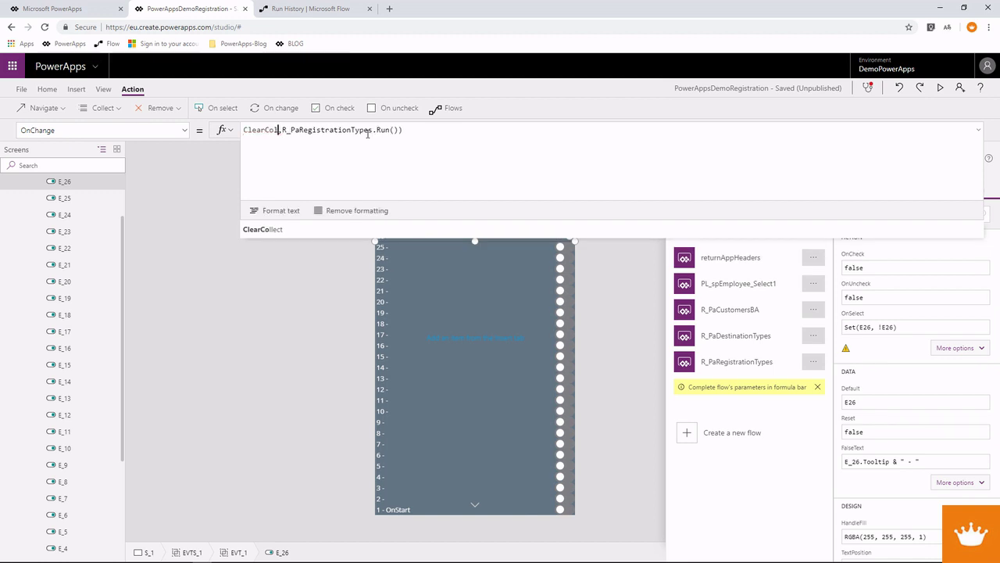
{"action": "type", "text": "("}
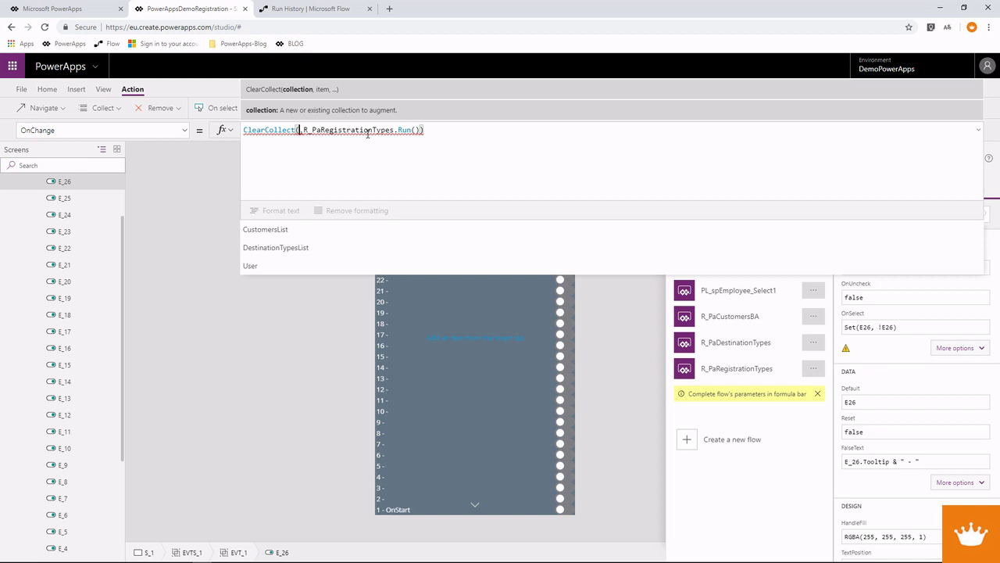
{"action": "type", "text": "Registra"}
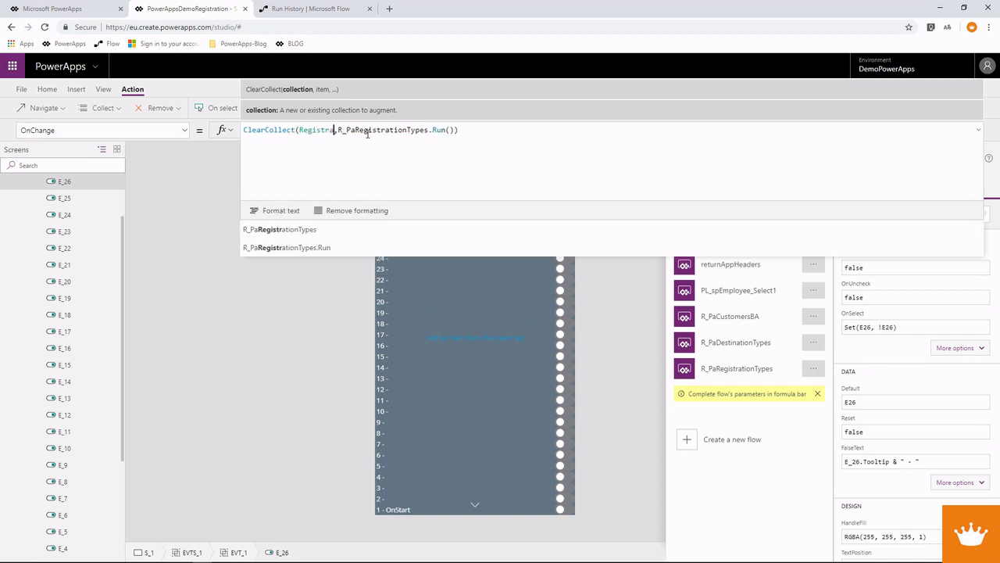
{"action": "type", "text": "tionL"}
{"action": "type", "text": "ype"}
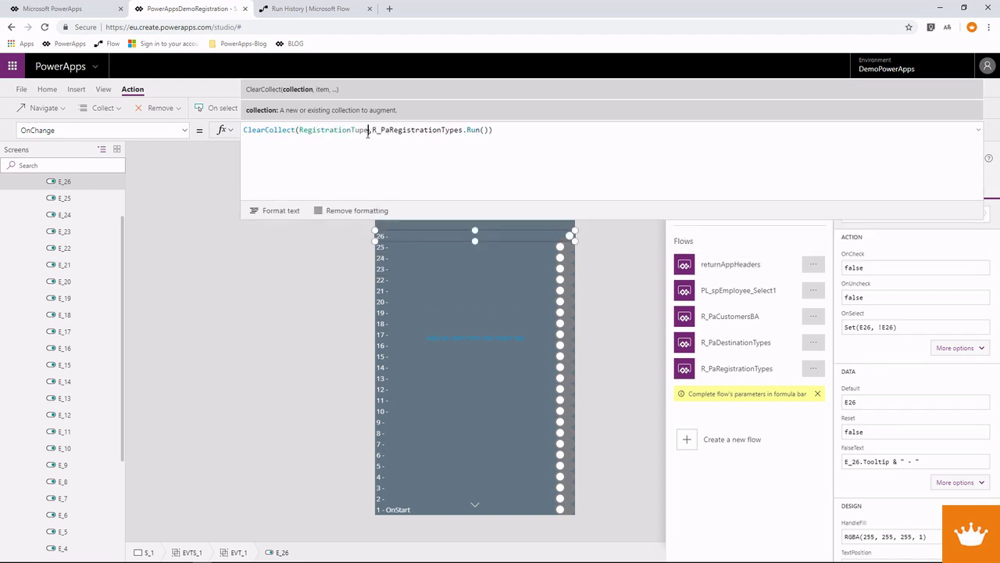
{"action": "type", "text": "sLis"}
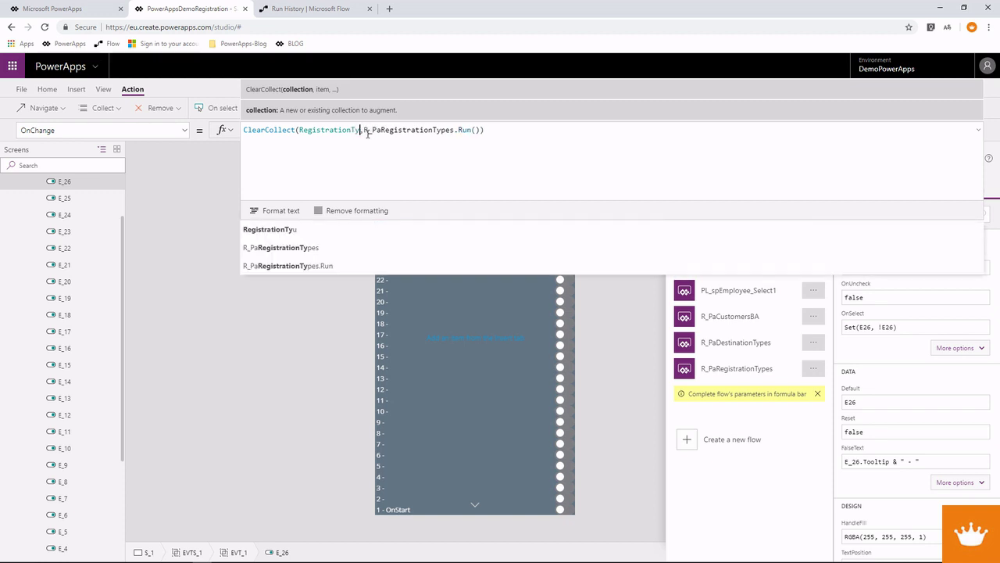
{"action": "type", "text": "t"}
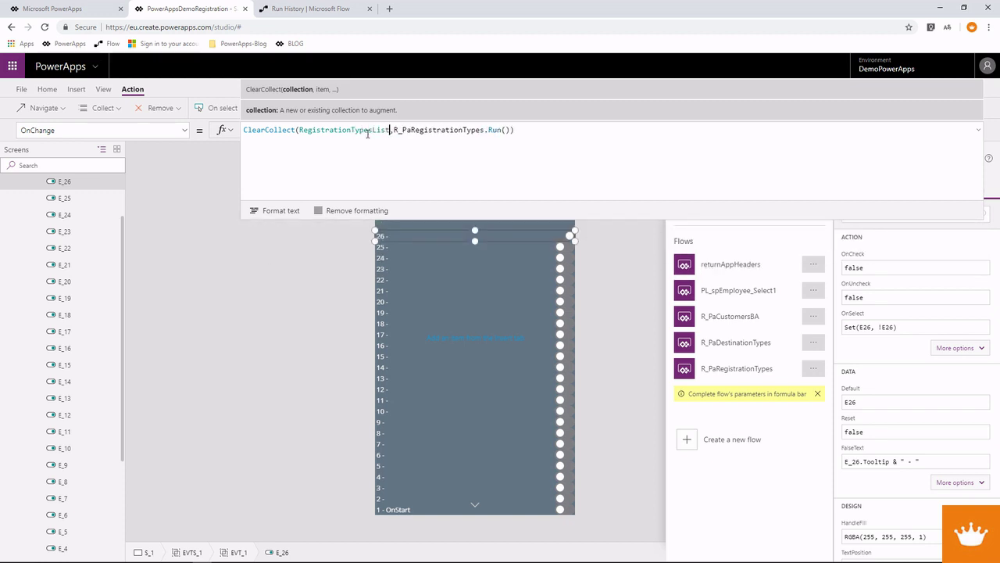
- Move the RegistrationTypesList ClearCollect formula from toggle 26 to the end of the Concurrent function in toggle 1's (OnStart) OnChange, separated by a comma
{"action": "key", "text": "ctrl+a"}
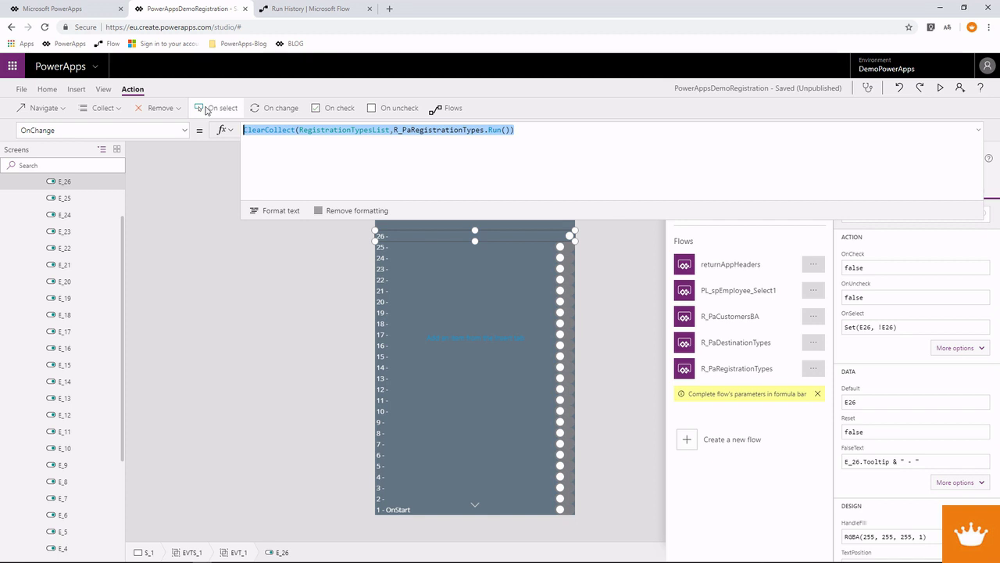
{"action": "key", "text": "ctrl+x"}
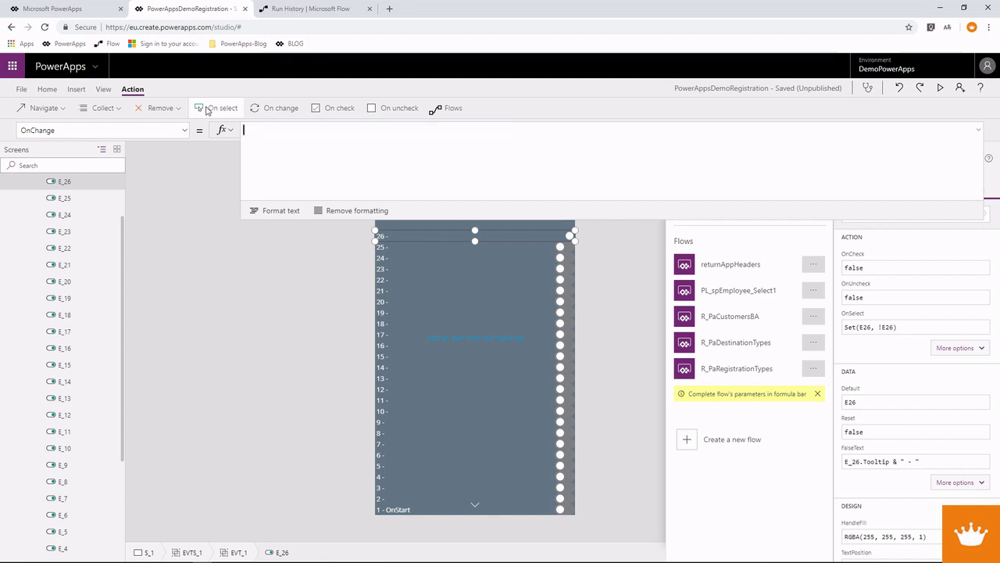
{"action": "left_click", "coordinate": [395, 509]}
{"action": "left_click", "coordinate": [529, 159]}
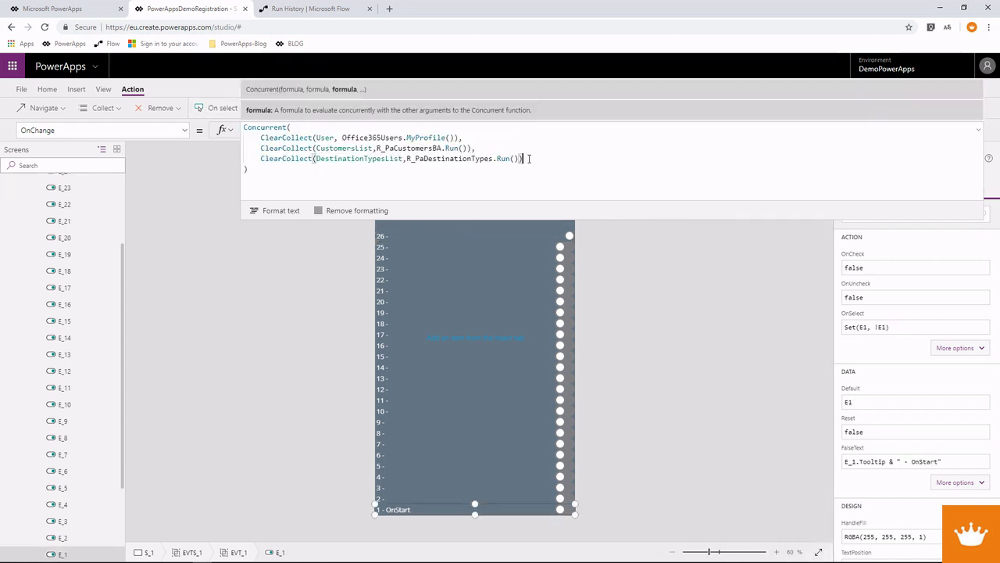
{"action": "key", "text": "ctrl+v"}
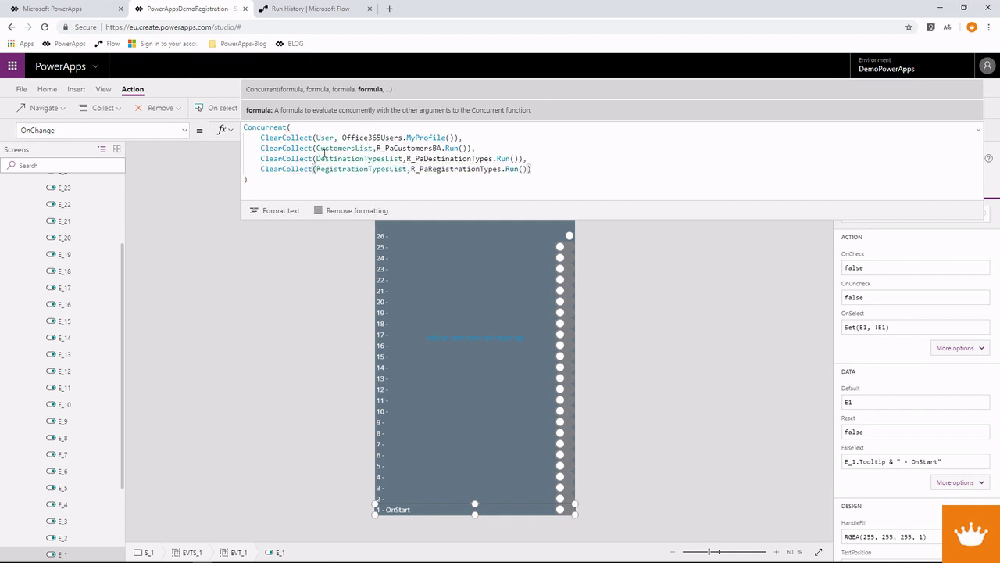
- Run the OnStart toggle and preview the RegistrationTypesList, User, CustomersList and DestinationTypesList collections
{"action": "left_click", "coordinate": [566, 510]}
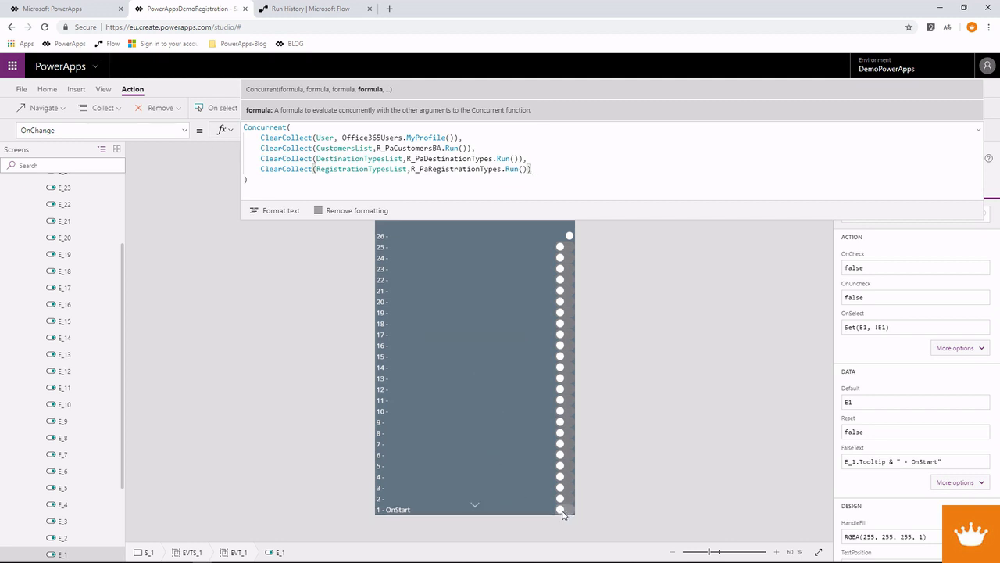
{"action": "left_click", "coordinate": [103, 91]}
{"action": "left_click", "coordinate": [143, 109]}
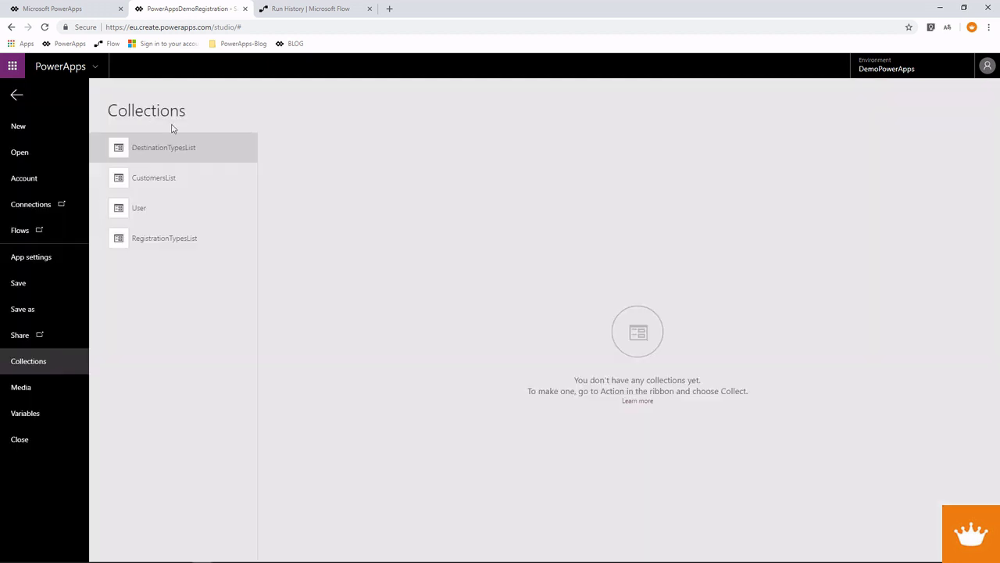
{"action": "left_click", "coordinate": [167, 242]}
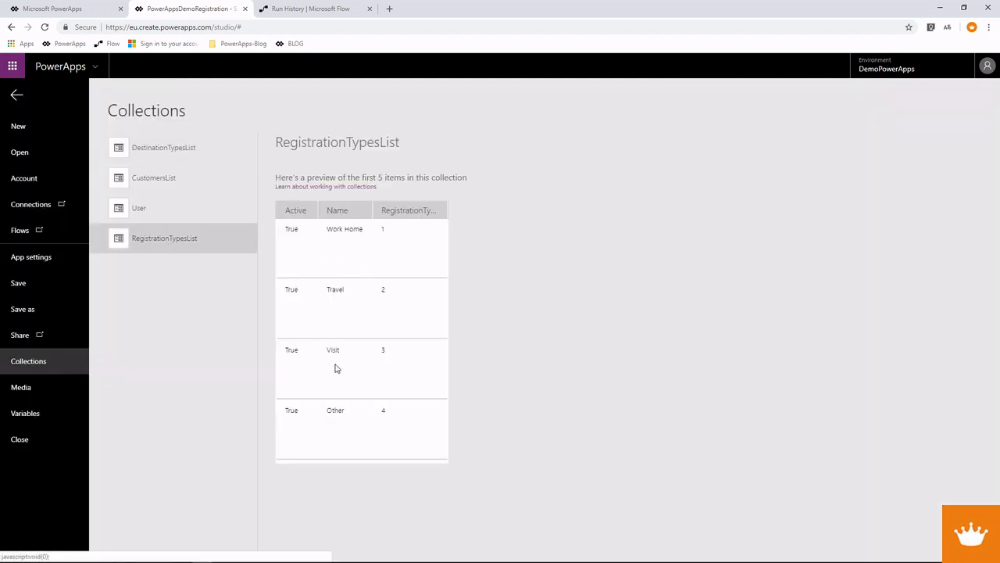
{"action": "left_click", "coordinate": [123, 206]}
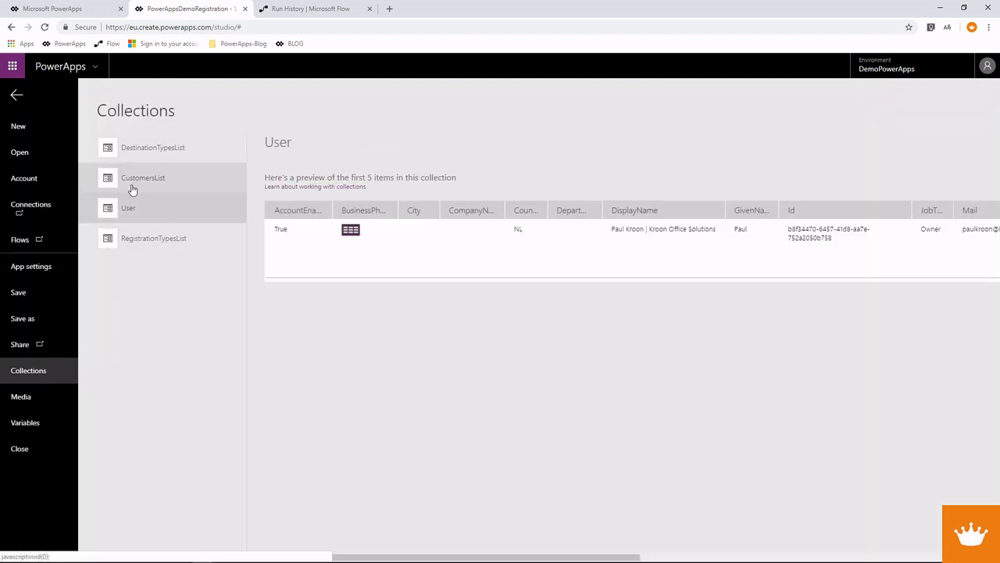
{"action": "left_click", "coordinate": [132, 186]}
{"action": "left_click", "coordinate": [164, 152]}
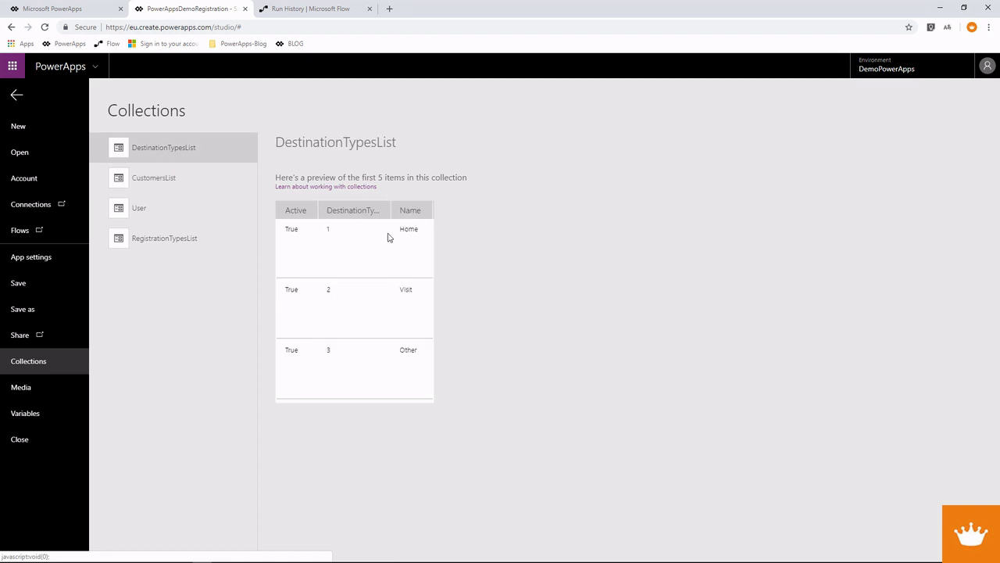